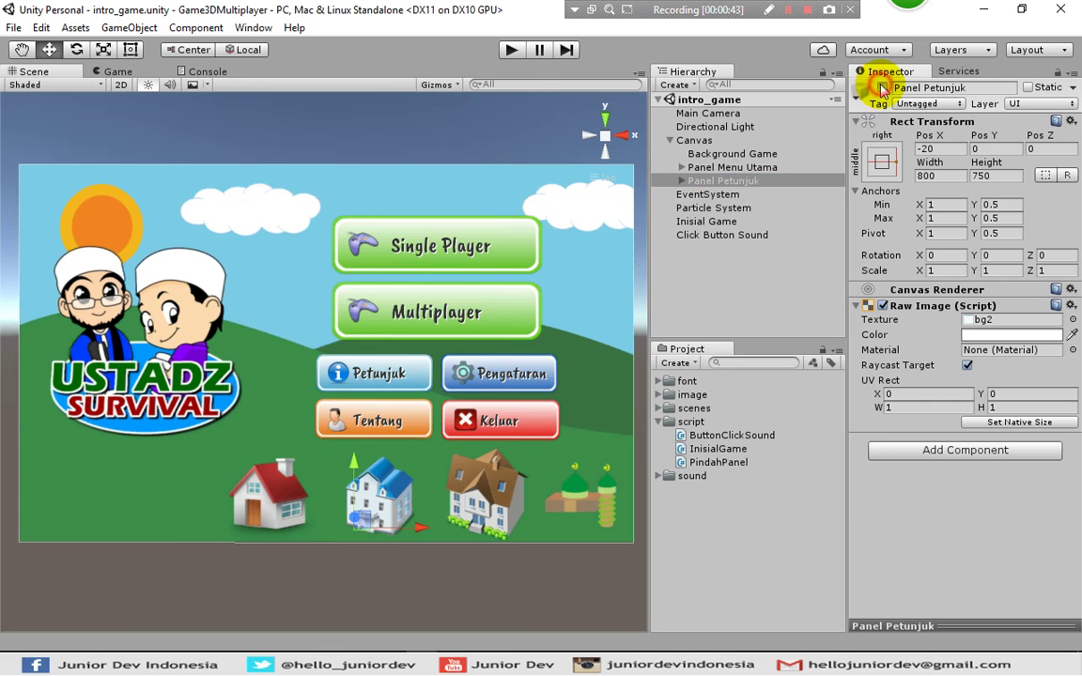
Preview Panel Petunjuk in the scene by activating it, and deactivate it again
{"action": "left_click", "coordinate": [882, 87]}
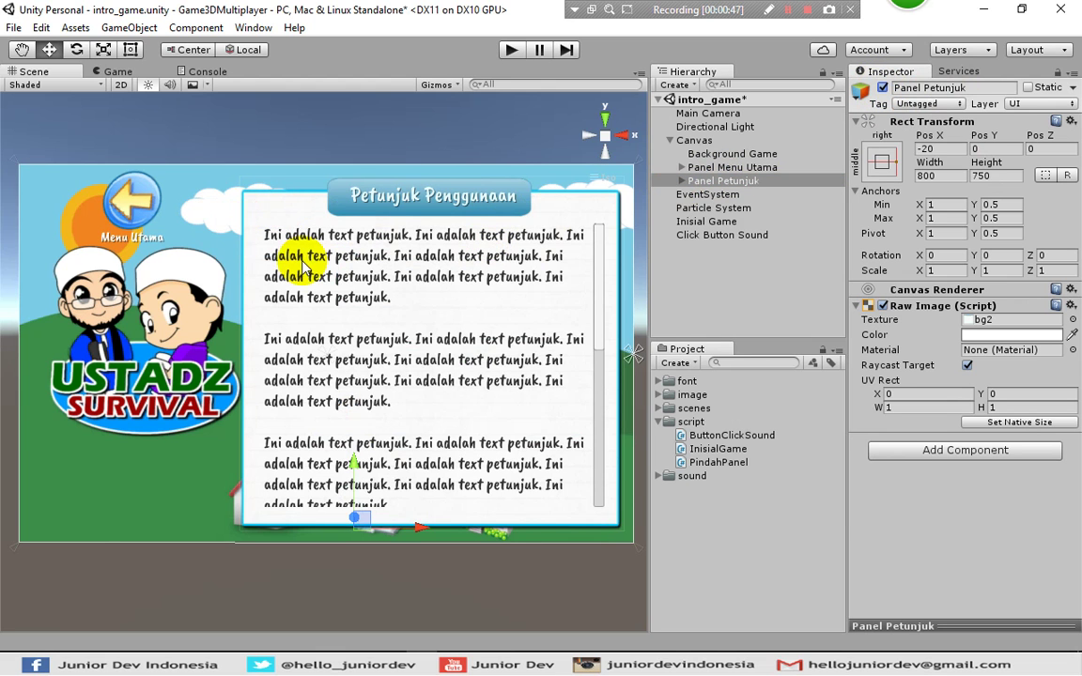
{"action": "left_click", "coordinate": [882, 87]}
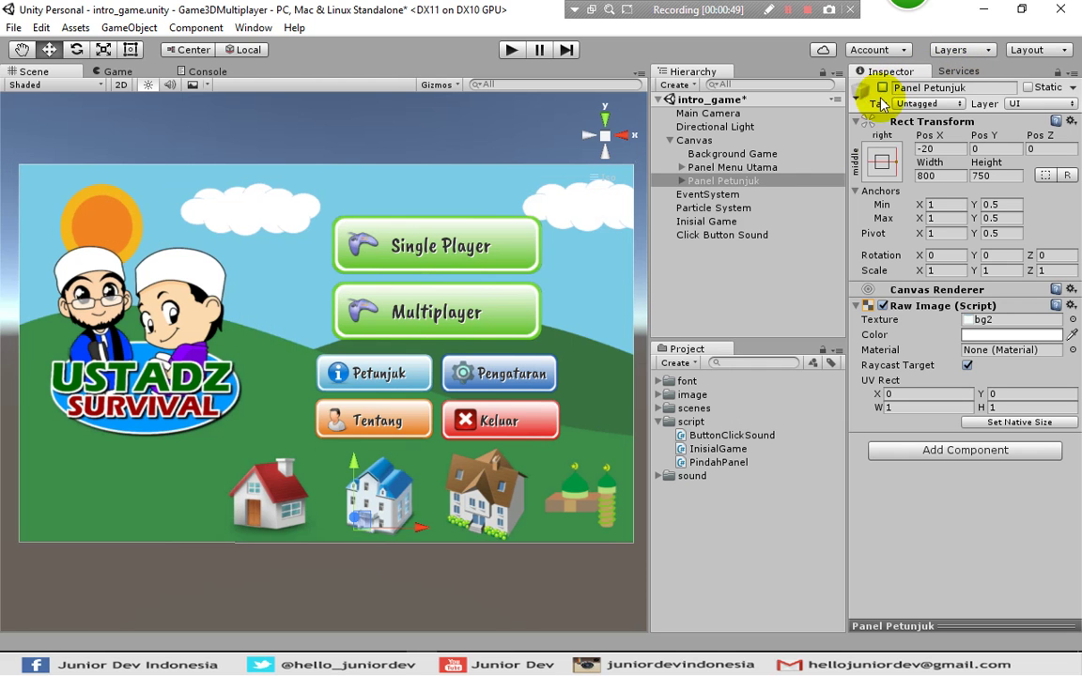
Duplicate Panel Petunjuk under Canvas and rename the copy to Panel Tentang
{"action": "right_click", "coordinate": [729, 184]}
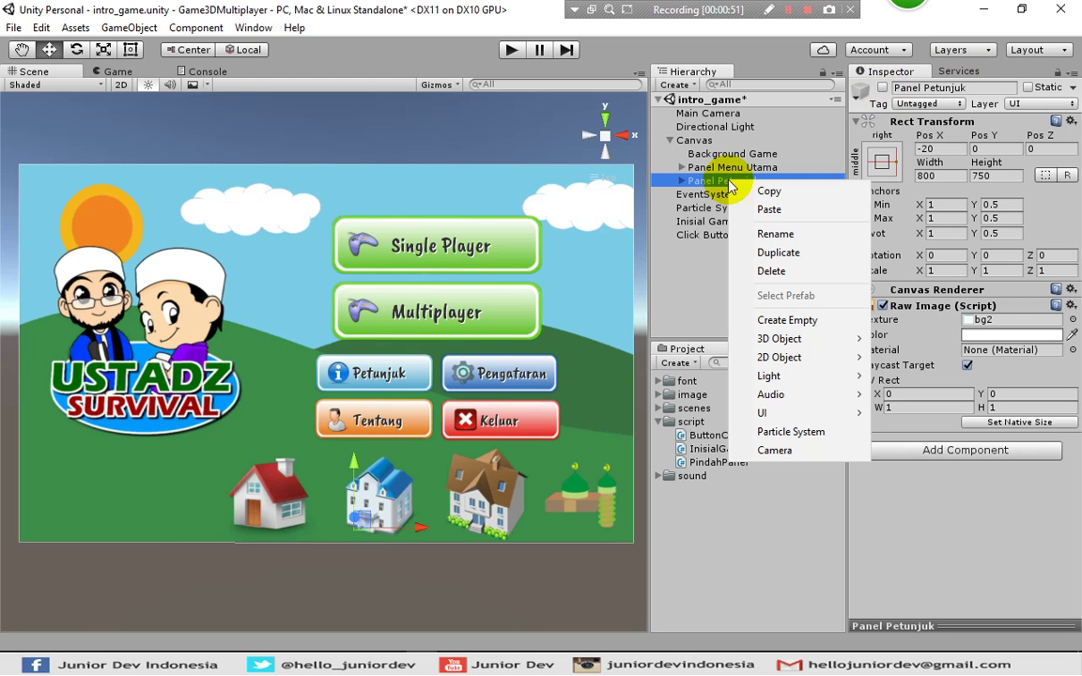
{"action": "left_click", "coordinate": [774, 253]}
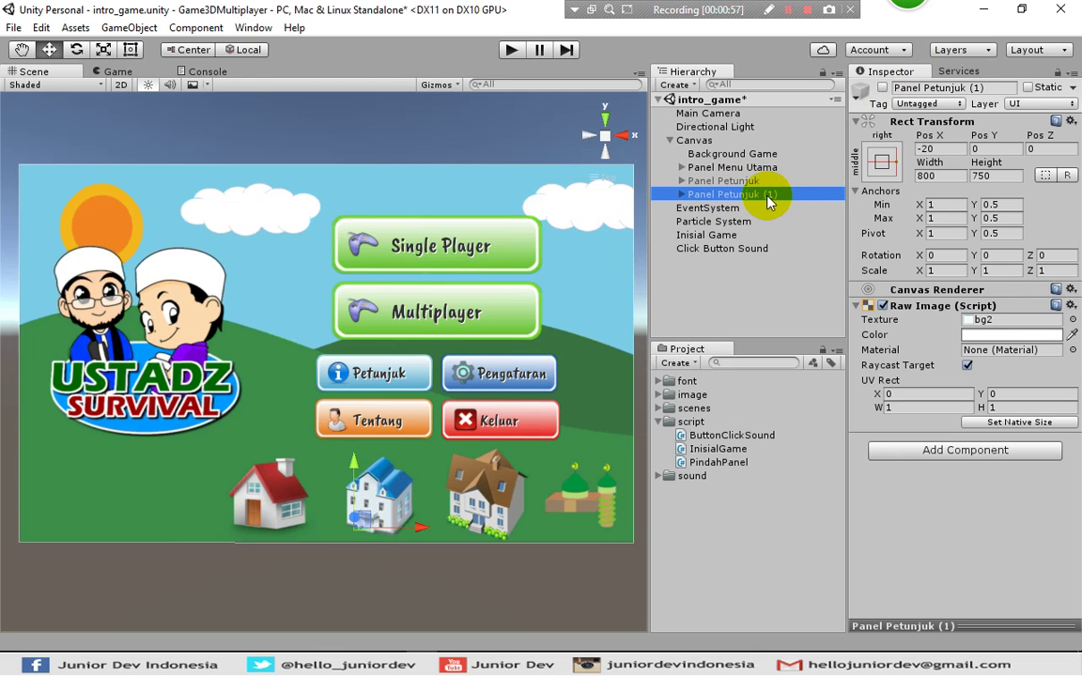
{"action": "left_click", "coordinate": [768, 198]}
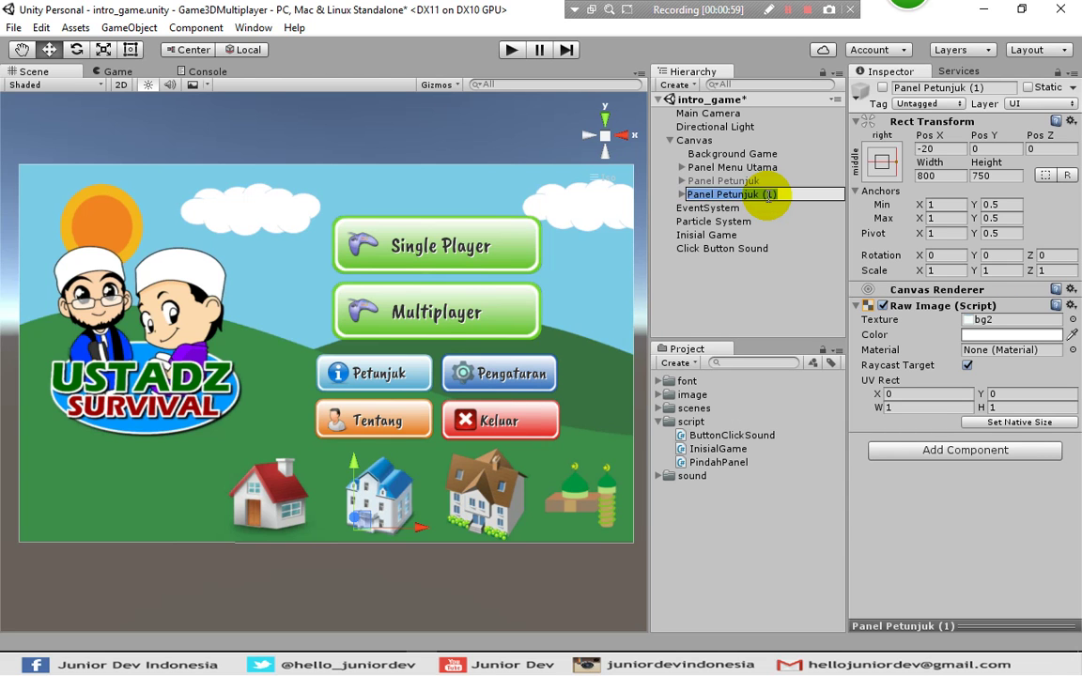
{"action": "key", "text": "Right"}
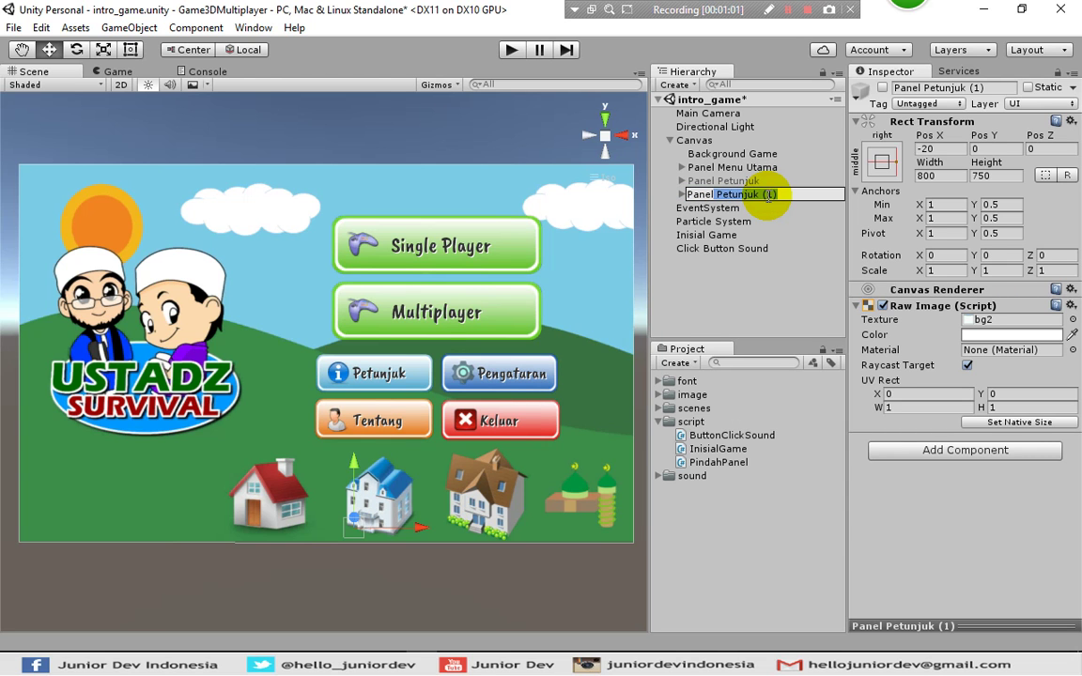
{"action": "type", "text": "T"}
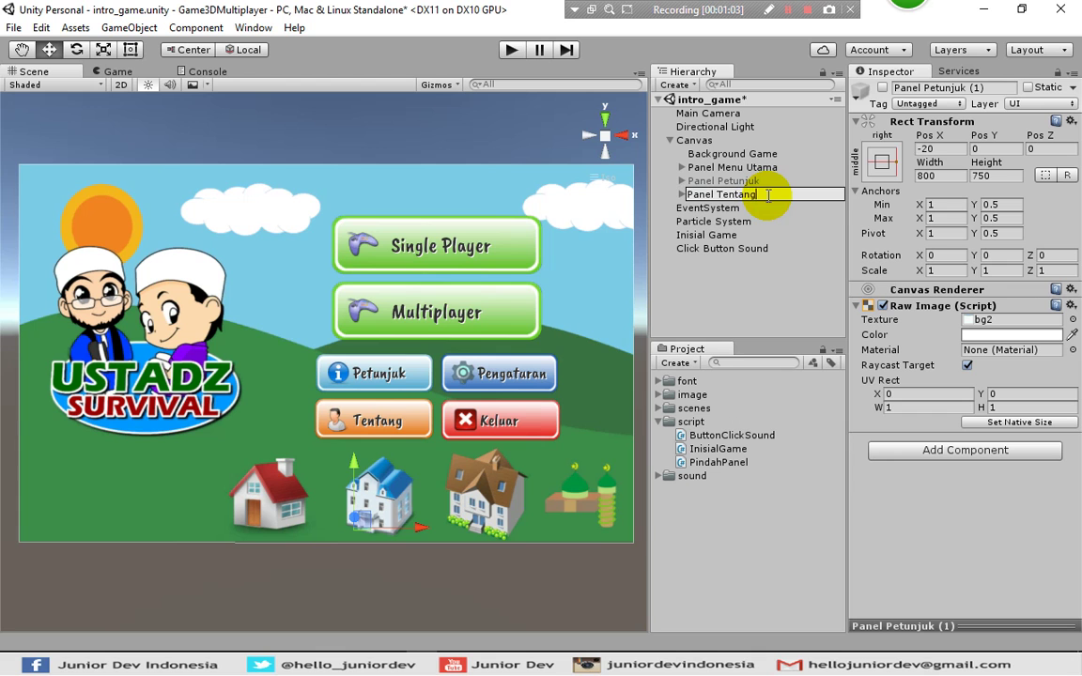
{"action": "type", "text": "entang"}
{"action": "key", "text": "Return"}
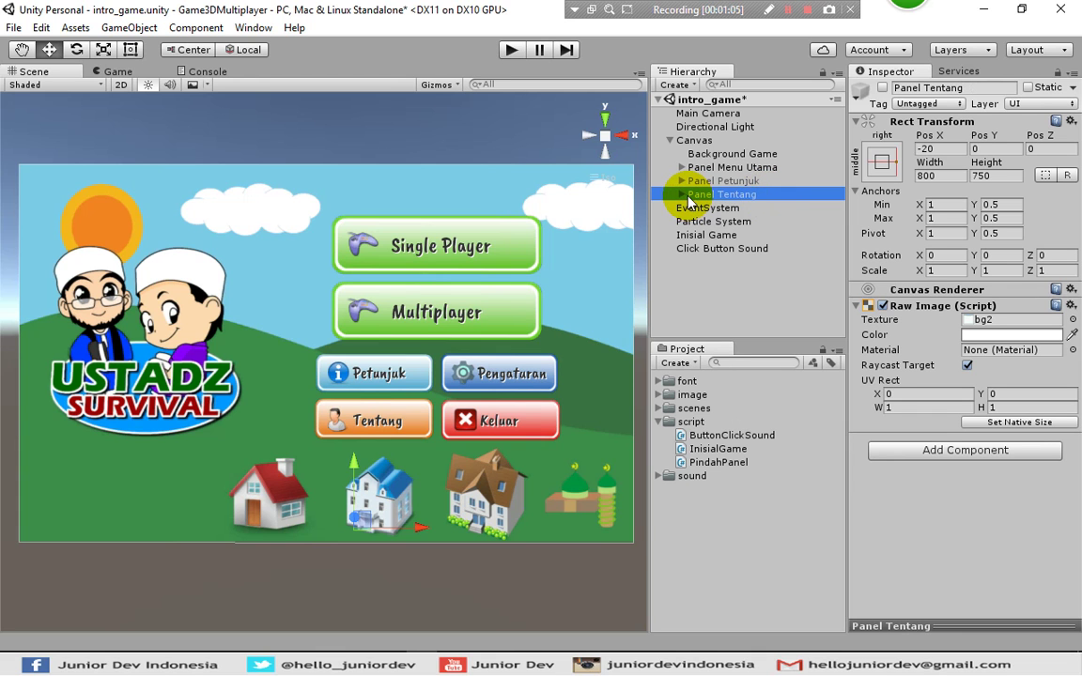
Activate Panel Tentang and rename its child Judul Petunjuk to Judul Tentang
{"action": "left_click", "coordinate": [682, 194]}
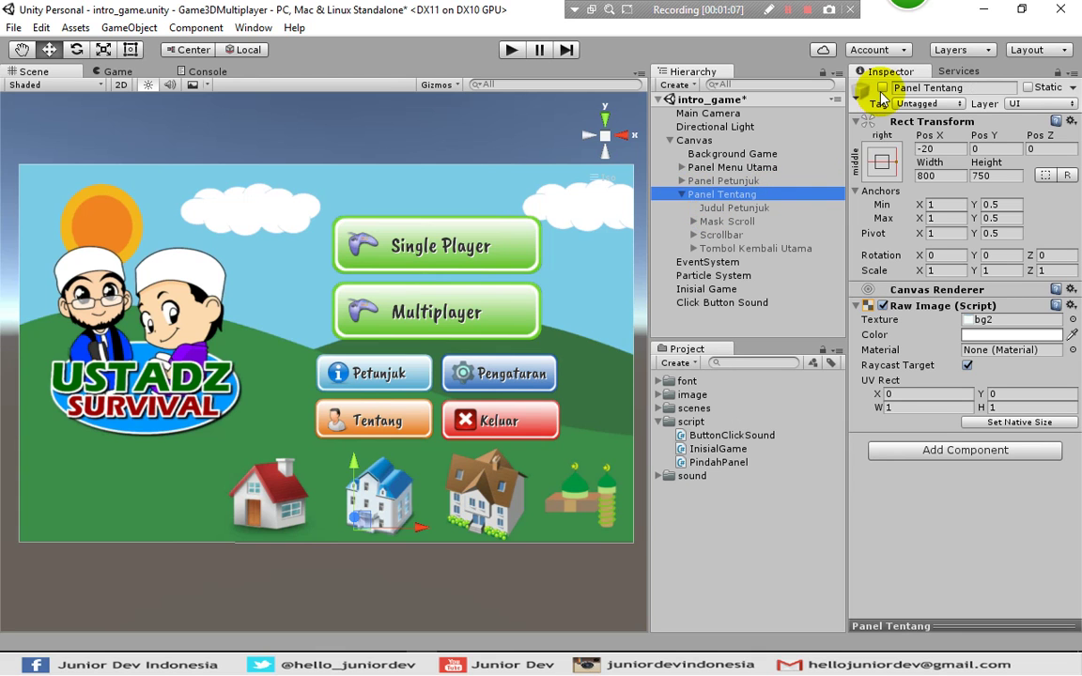
{"action": "left_click", "coordinate": [882, 87]}
{"action": "left_click", "coordinate": [719, 208]}
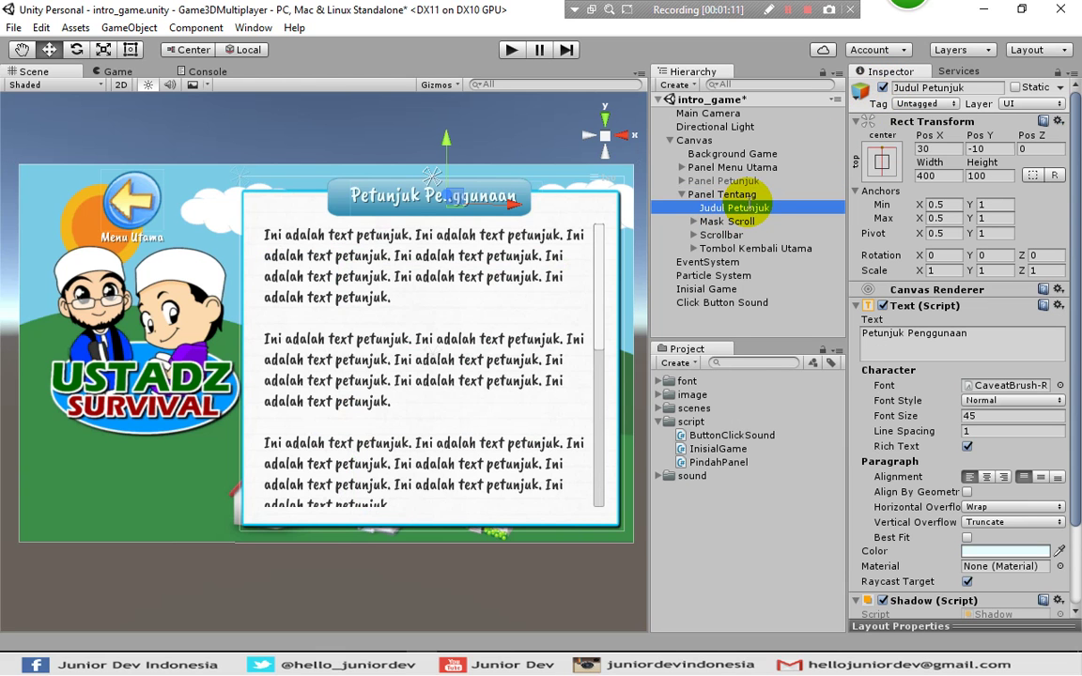
{"action": "left_click", "coordinate": [749, 209]}
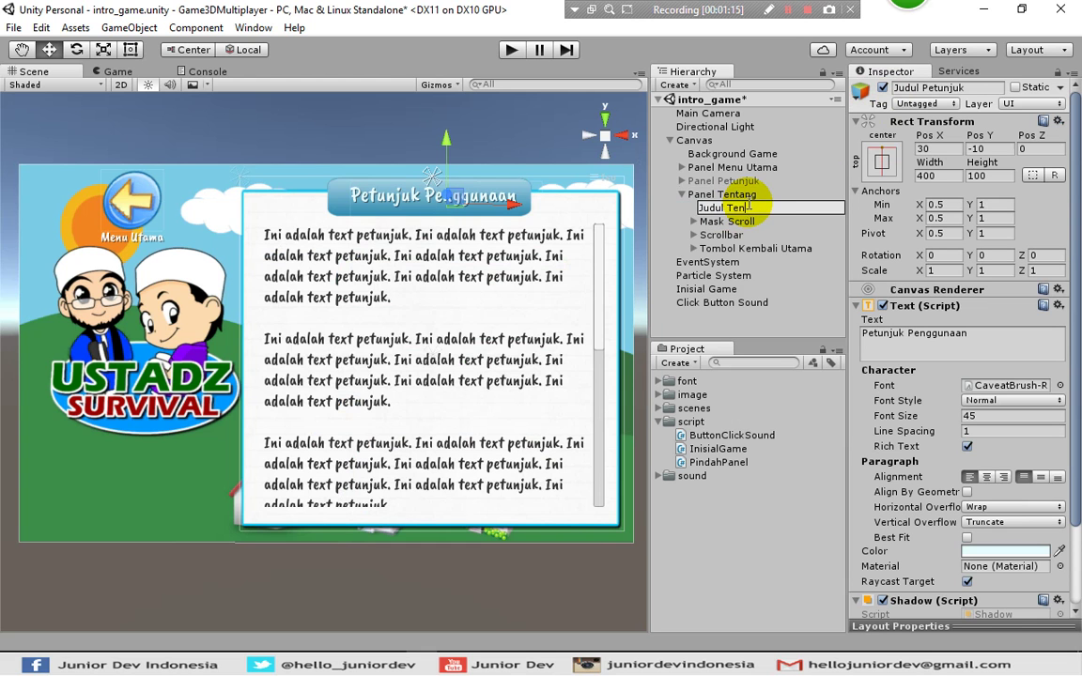
{"action": "type", "text": "Judul Tentang"}
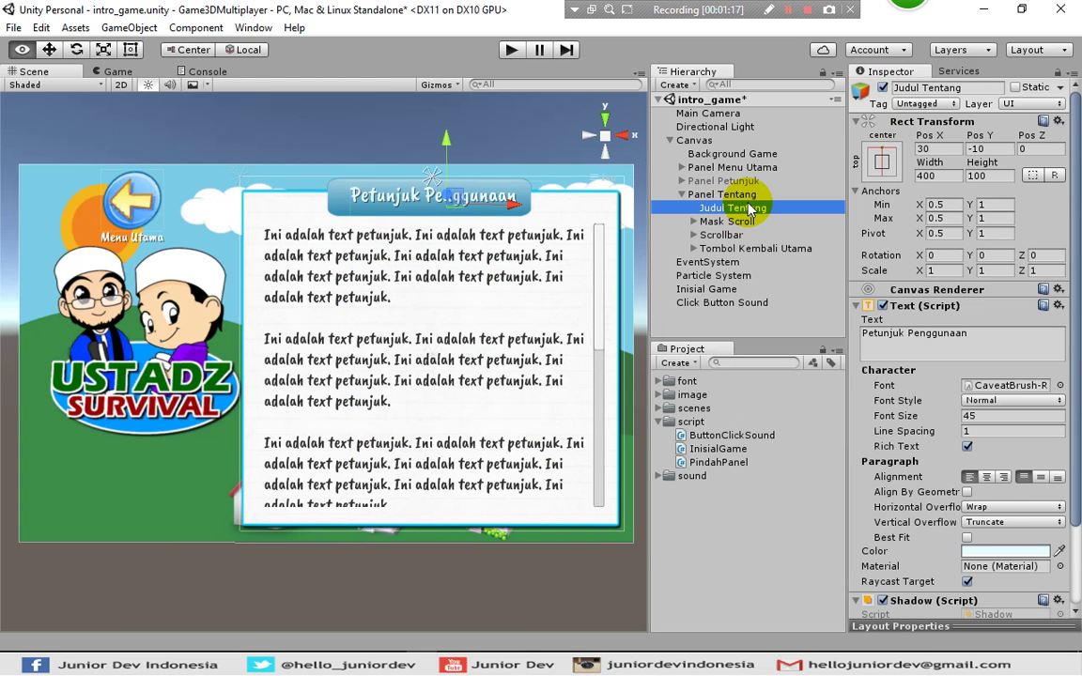
{"action": "key", "text": "Return"}
Change the Judul Tentang text to "Tentang Game" and set its Pos X to 100
{"action": "left_click", "coordinate": [985, 336]}
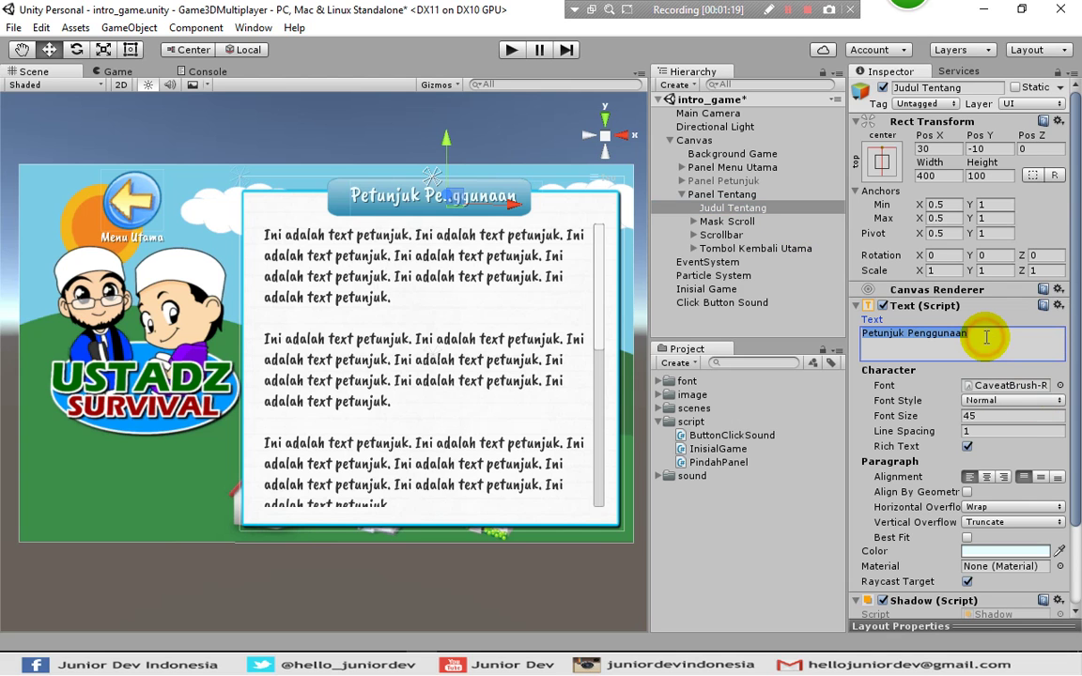
{"action": "type", "text": "Tentang Game"}
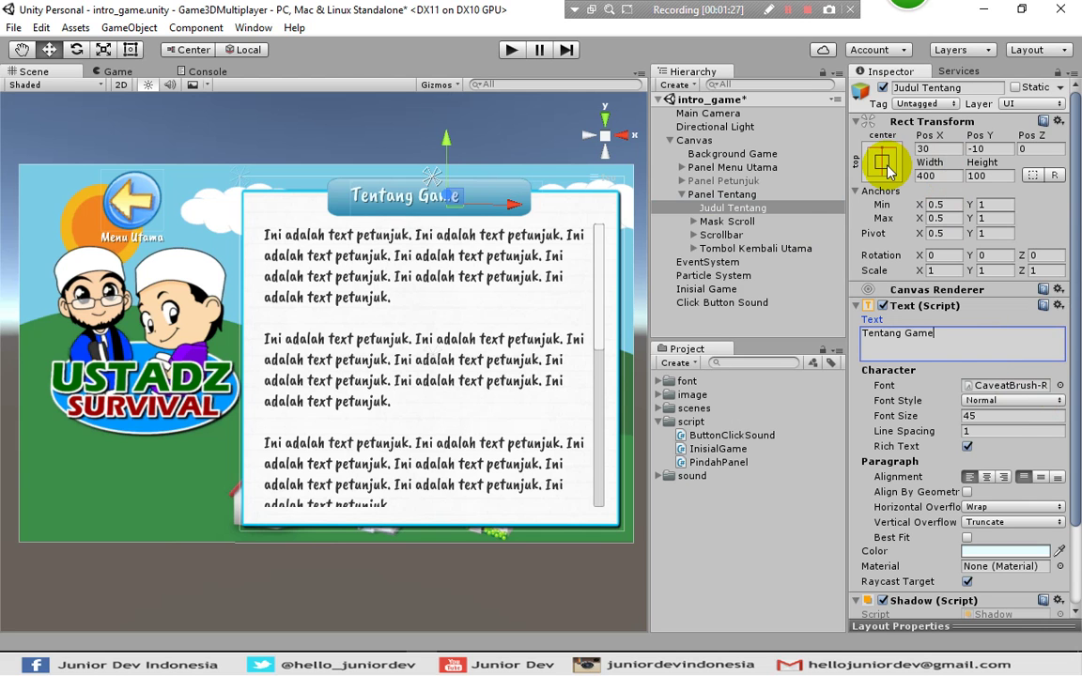
{"action": "left_click_drag", "start_coordinate": [516, 211], "coordinate": [548, 214]}
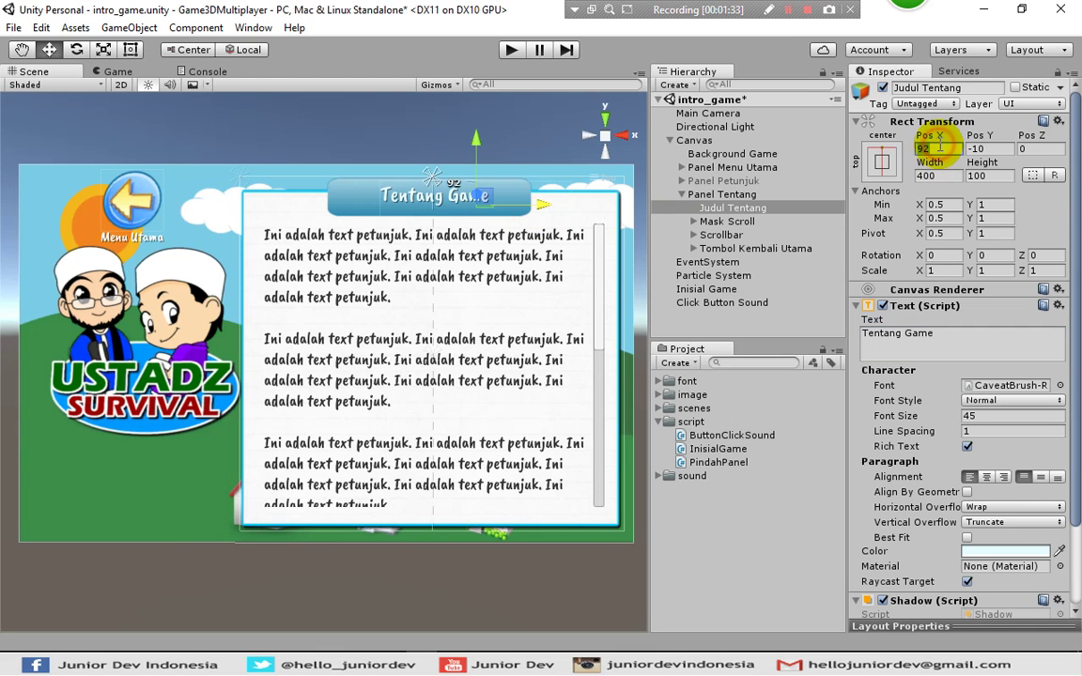
{"action": "type", "text": "100"}
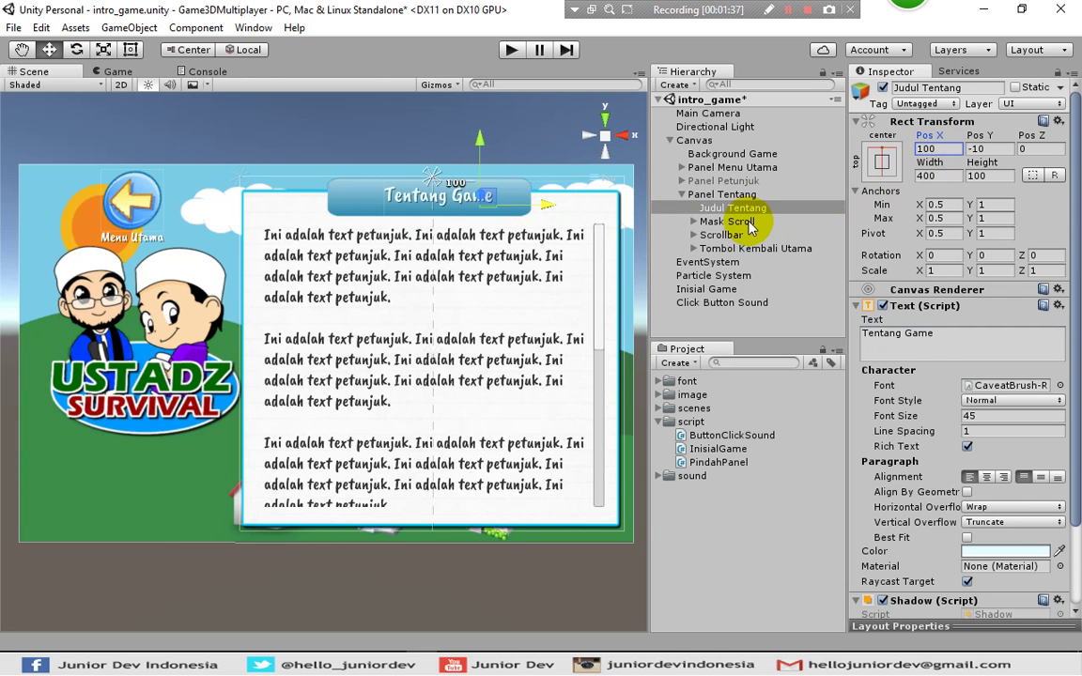
Insert the line "TEKS TENTANG" at the start of the Isi Petunjuk text under Panel Tentang's Mask Scroll
{"action": "left_click", "coordinate": [694, 222]}
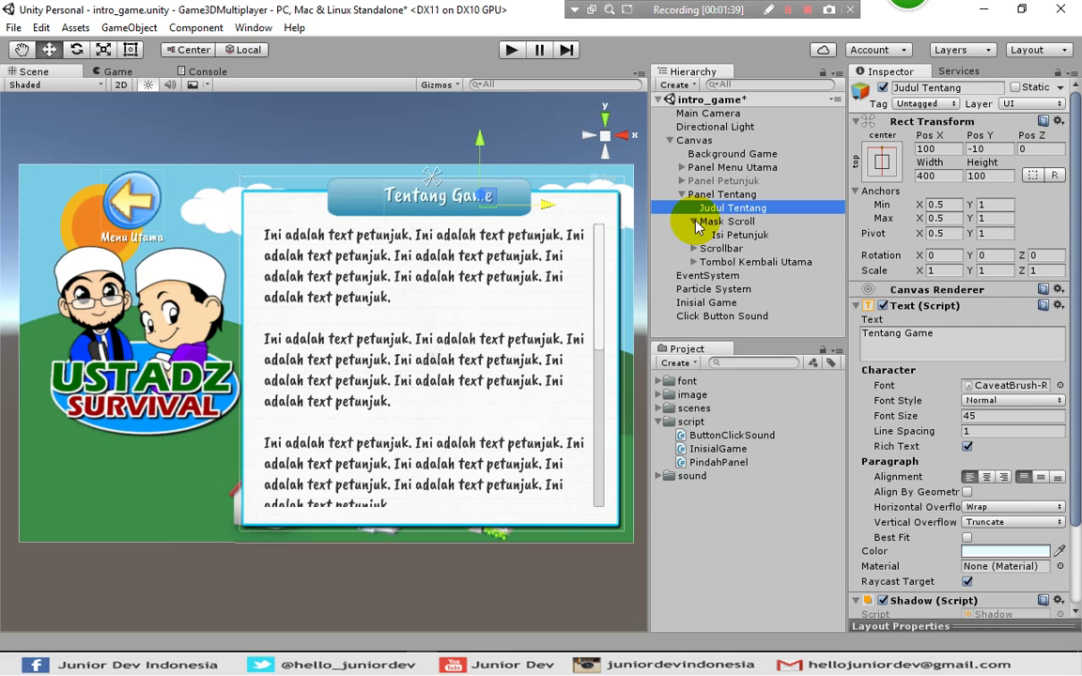
{"action": "left_click", "coordinate": [732, 234]}
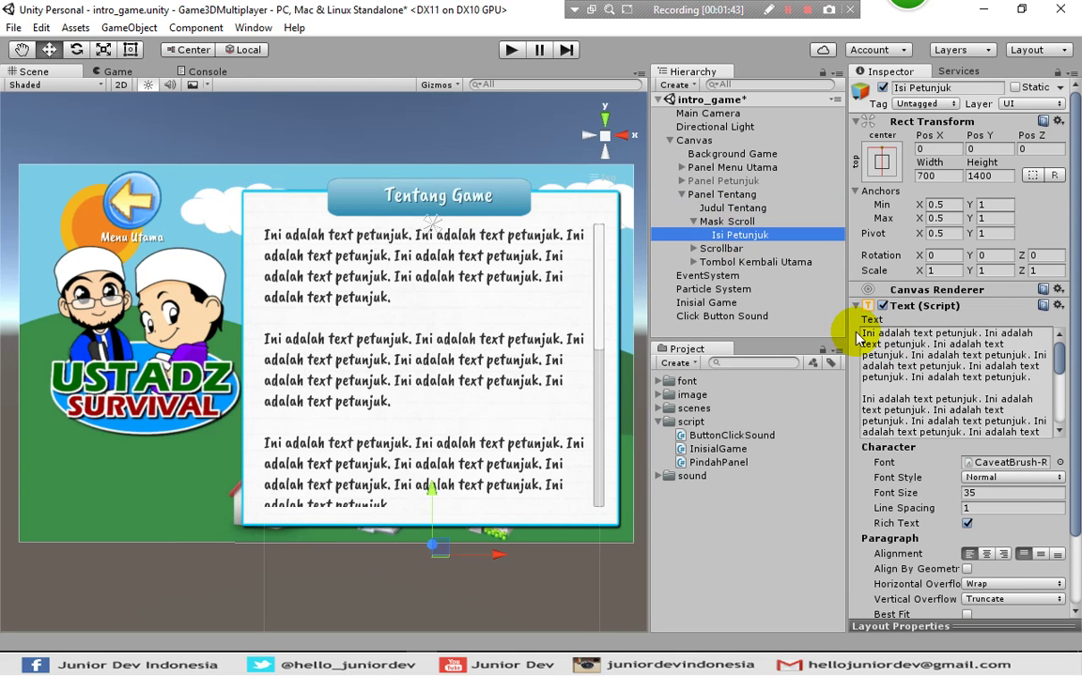
{"action": "left_click", "coordinate": [862, 330]}
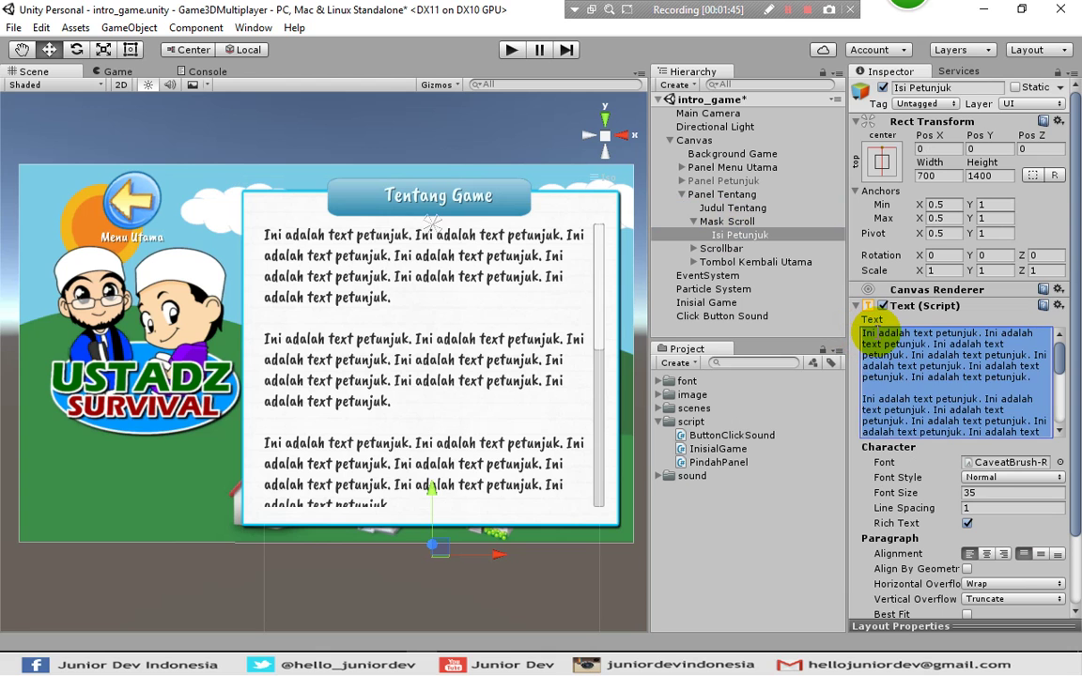
{"action": "left_click", "coordinate": [870, 332]}
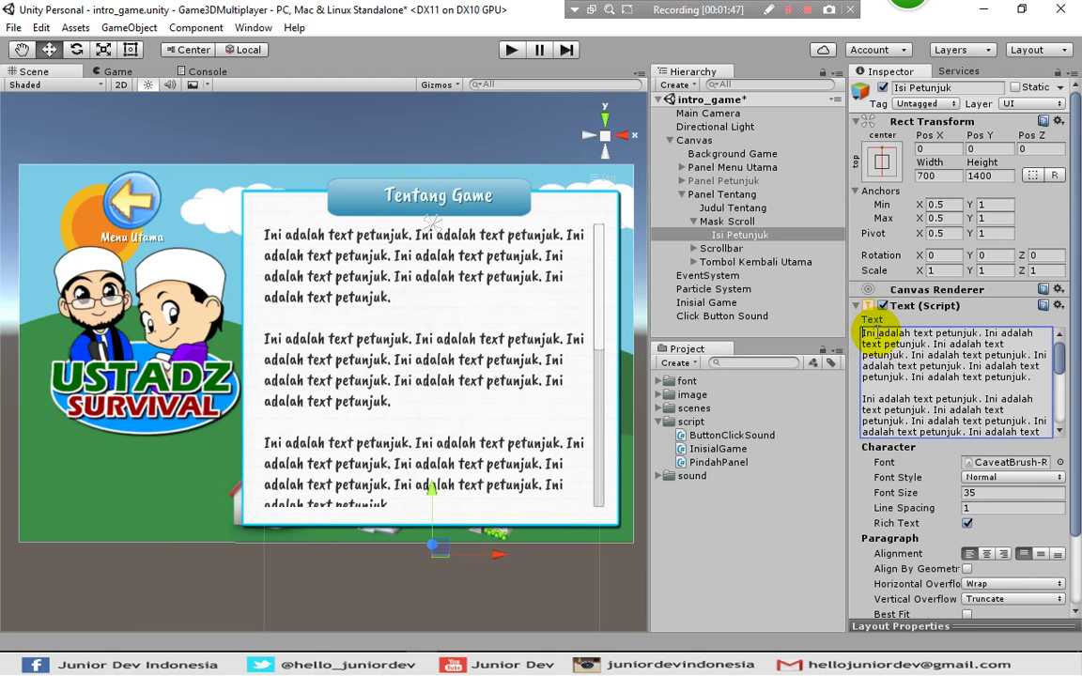
{"action": "key", "text": "Return"}
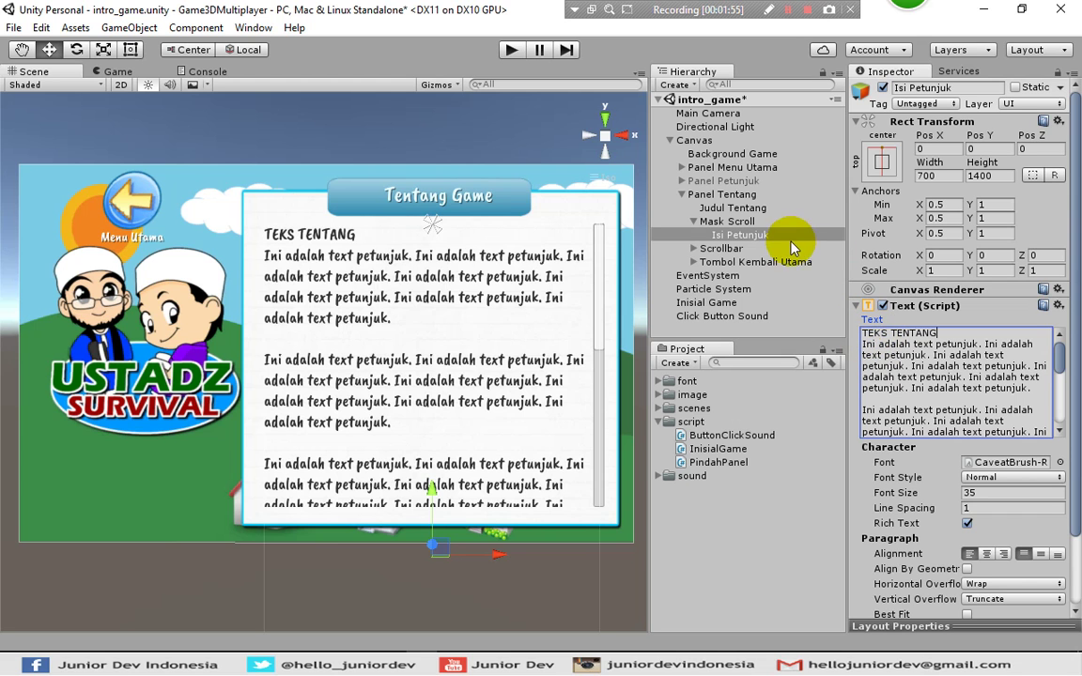
Rename the Isi Petunjuk object under Panel Tentang's Mask Scroll to Isi Tentang
{"action": "left_click", "coordinate": [751, 240]}
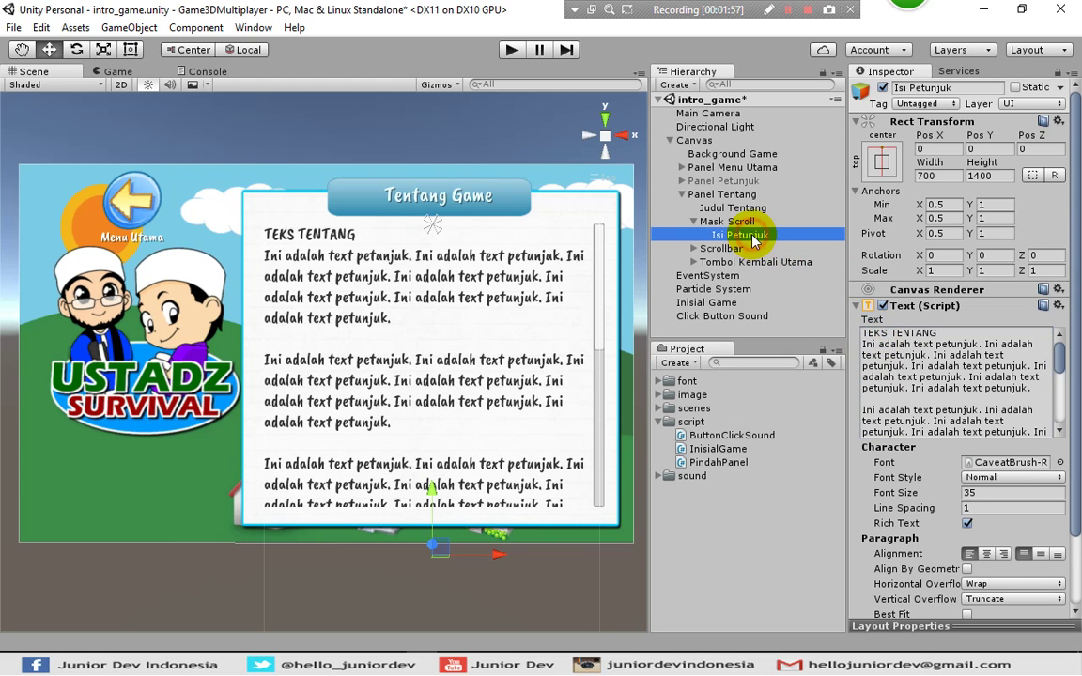
{"action": "left_click", "coordinate": [752, 239]}
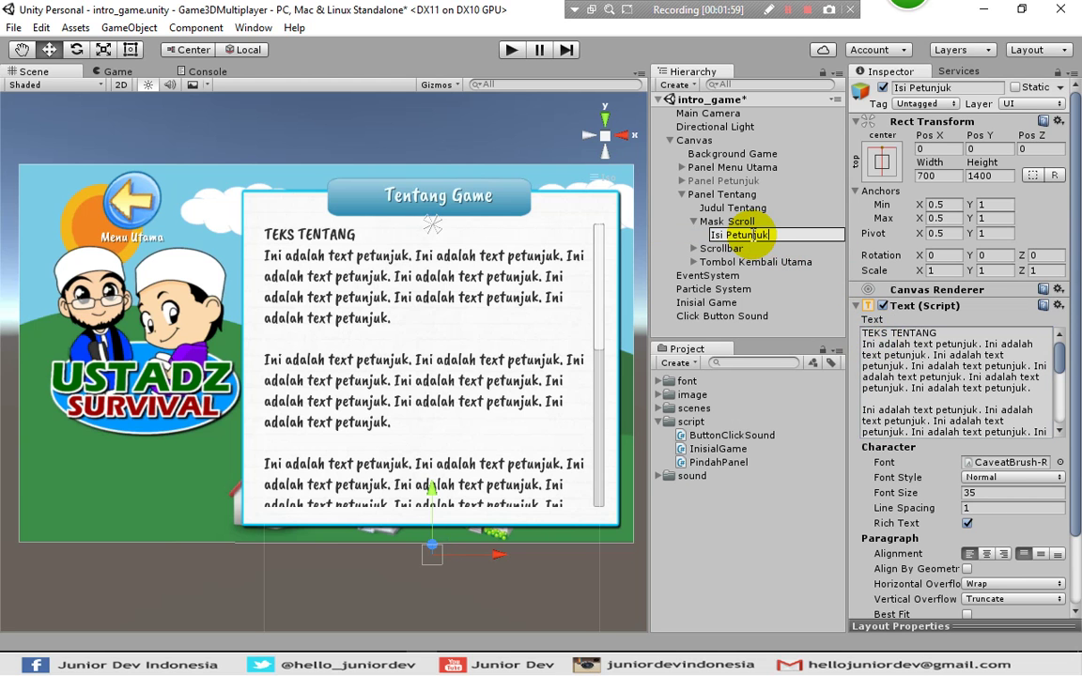
{"action": "type", "text": "Tentang"}
{"action": "key", "text": "Return"}
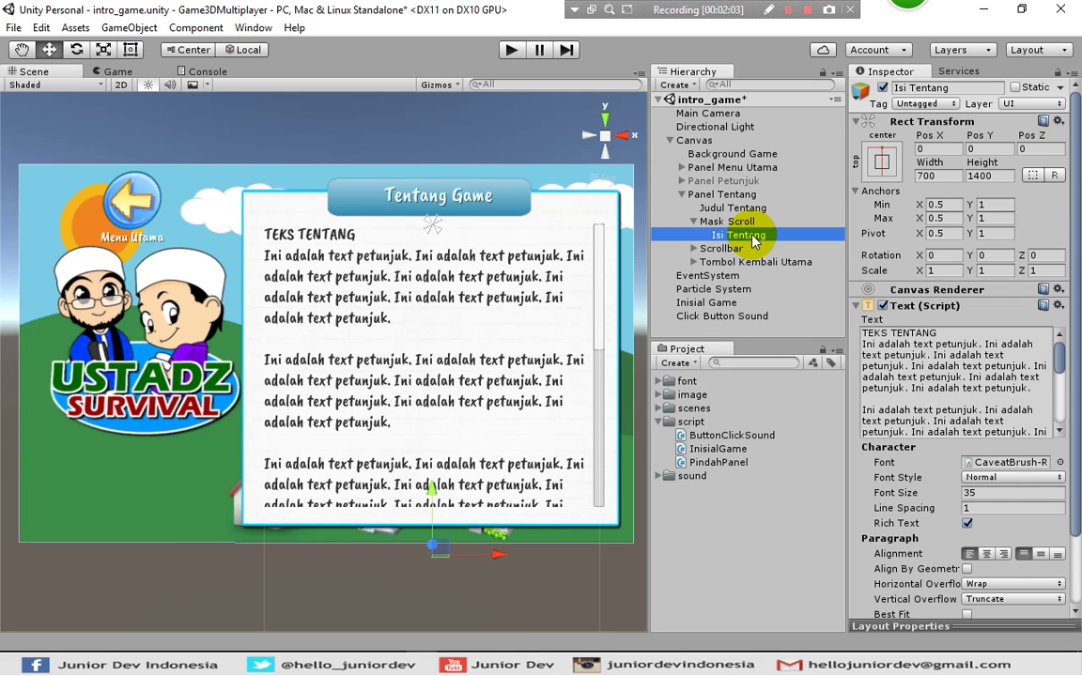
Check the Scrollbar and Tombol Kembali Utama objects inside Panel Tentang, and deactivate the whole panel
{"action": "left_click", "coordinate": [694, 250]}
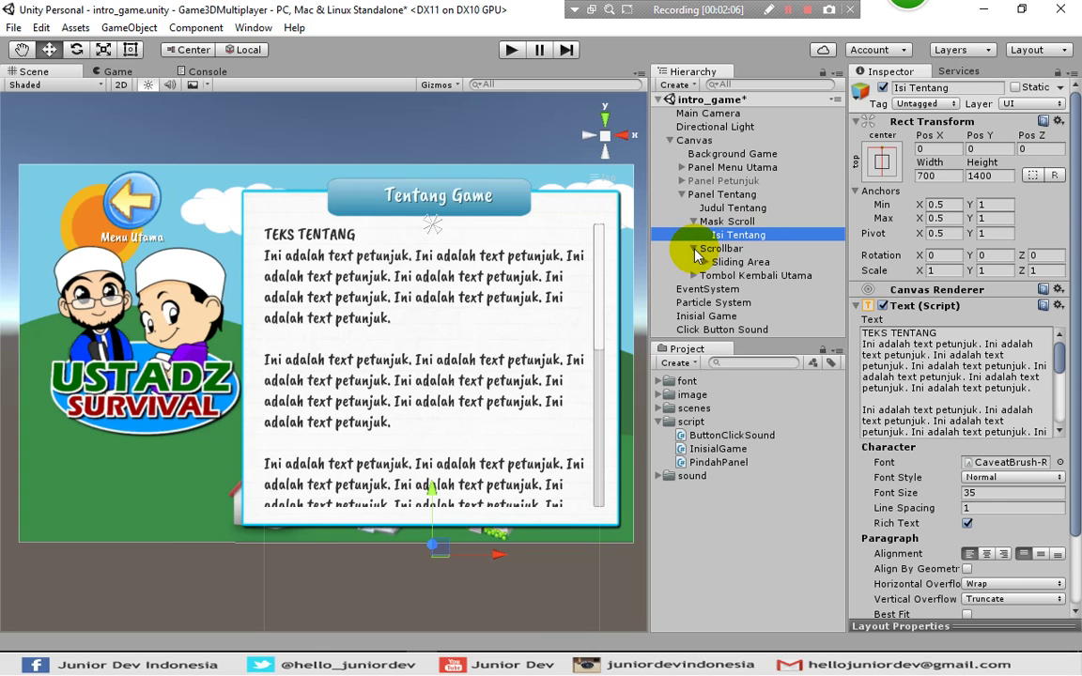
{"action": "left_click", "coordinate": [706, 277]}
{"action": "left_click", "coordinate": [694, 275]}
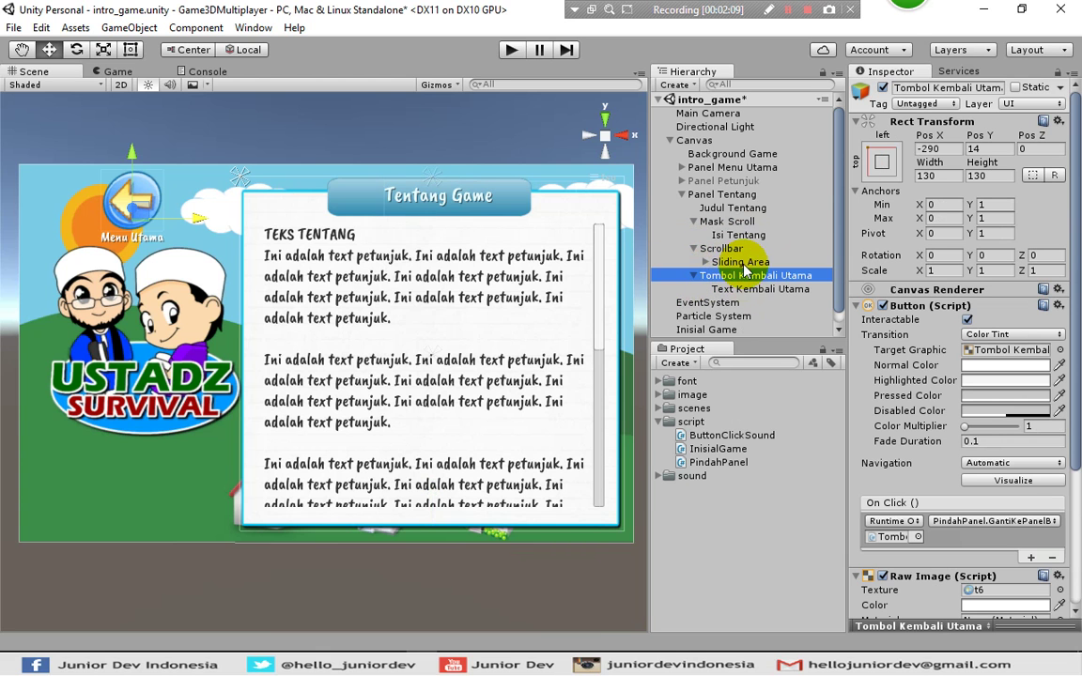
{"action": "left_click", "coordinate": [723, 248]}
{"action": "scroll", "coordinate": [726, 270], "scroll_direction": "down", "scroll_amount": 1}
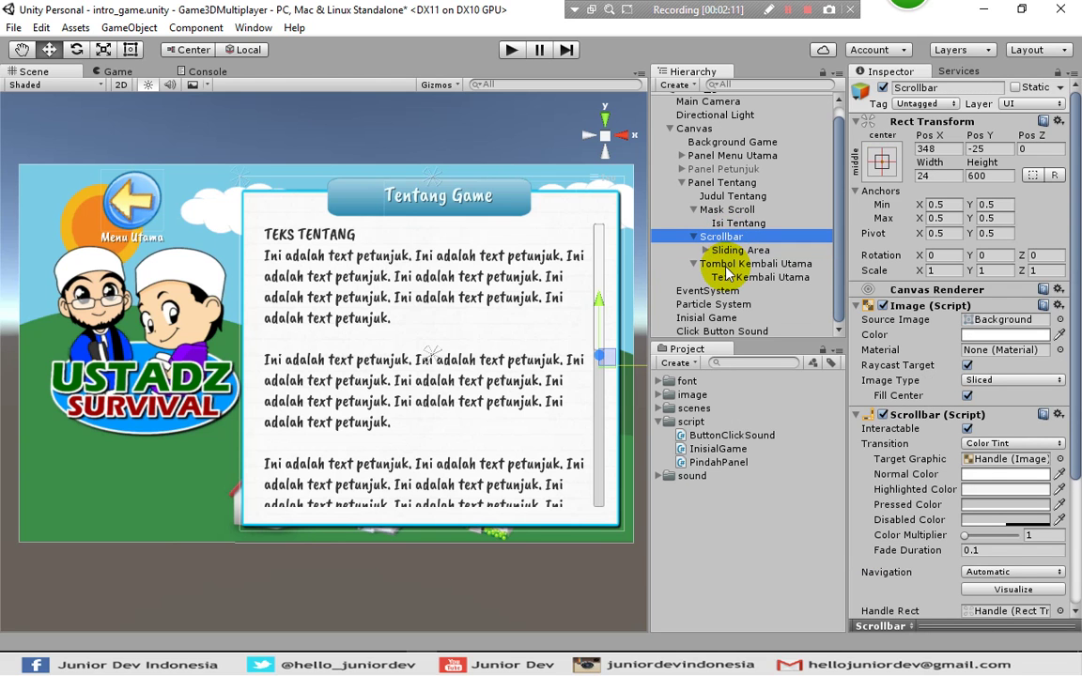
{"action": "scroll", "coordinate": [727, 274], "scroll_direction": "up", "scroll_amount": 1}
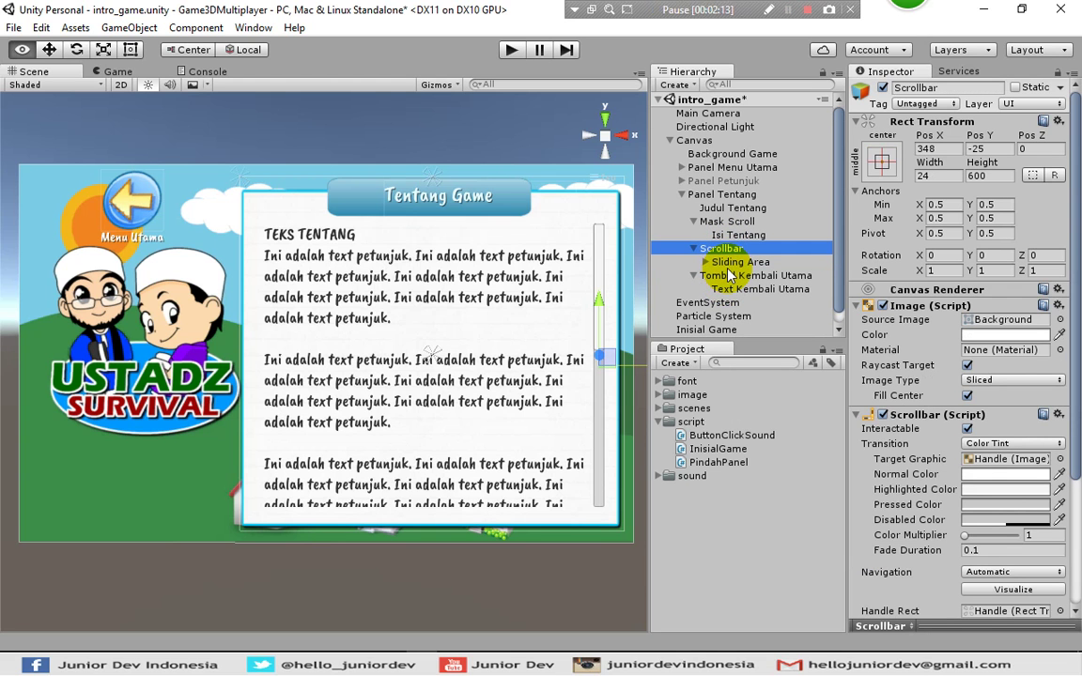
{"action": "left_click", "coordinate": [742, 193]}
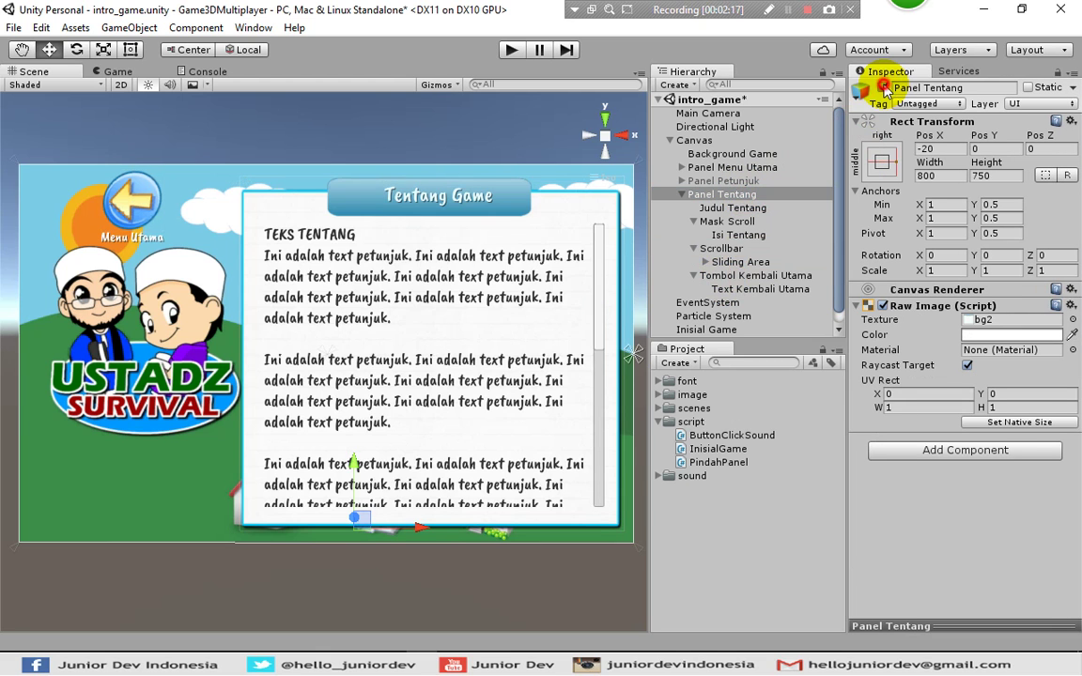
{"action": "left_click", "coordinate": [882, 89]}
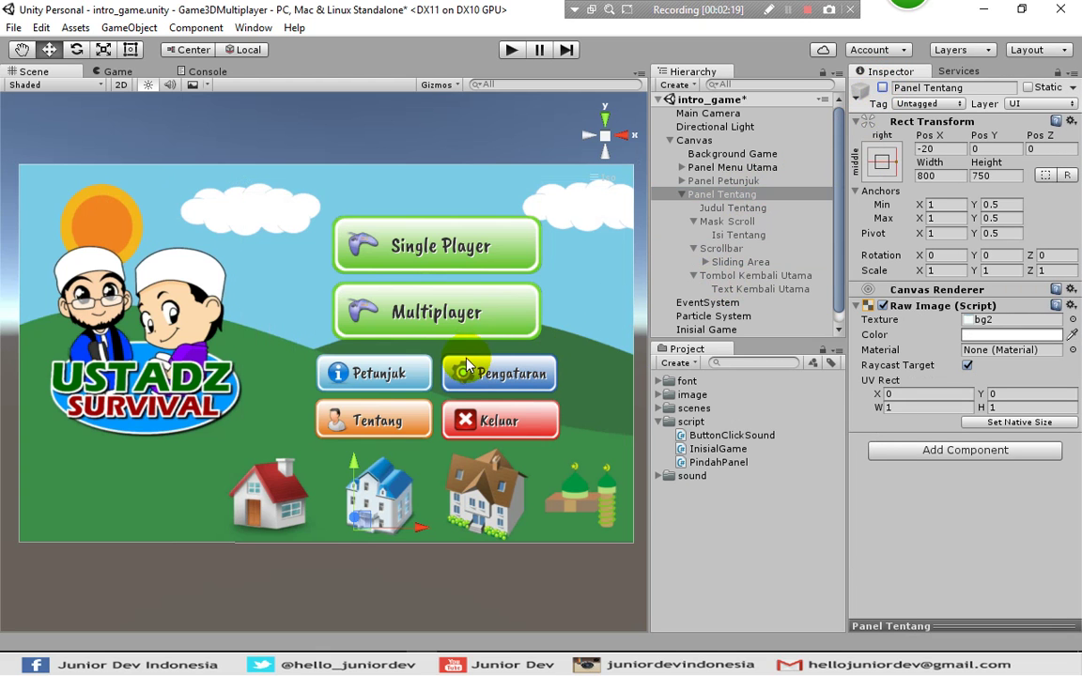
Add the Pindah Panel script component to the Tombol Tentang button in Panel Menu Utama
{"action": "left_click", "coordinate": [400, 422]}
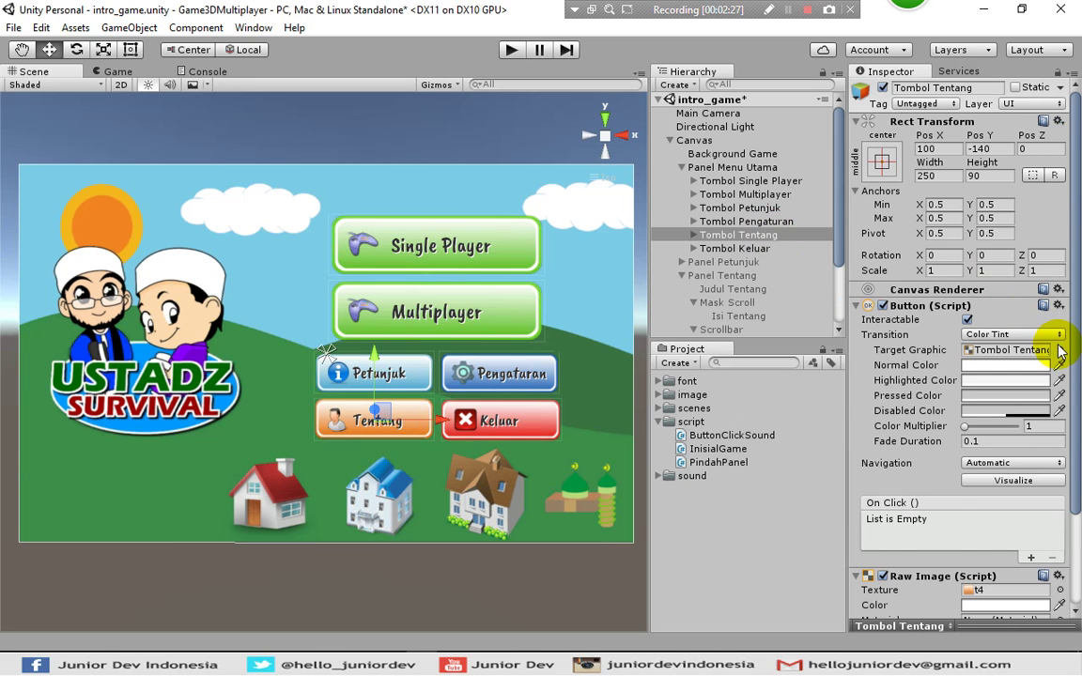
{"action": "scroll", "coordinate": [1062, 346], "scroll_direction": "down", "scroll_amount": 3}
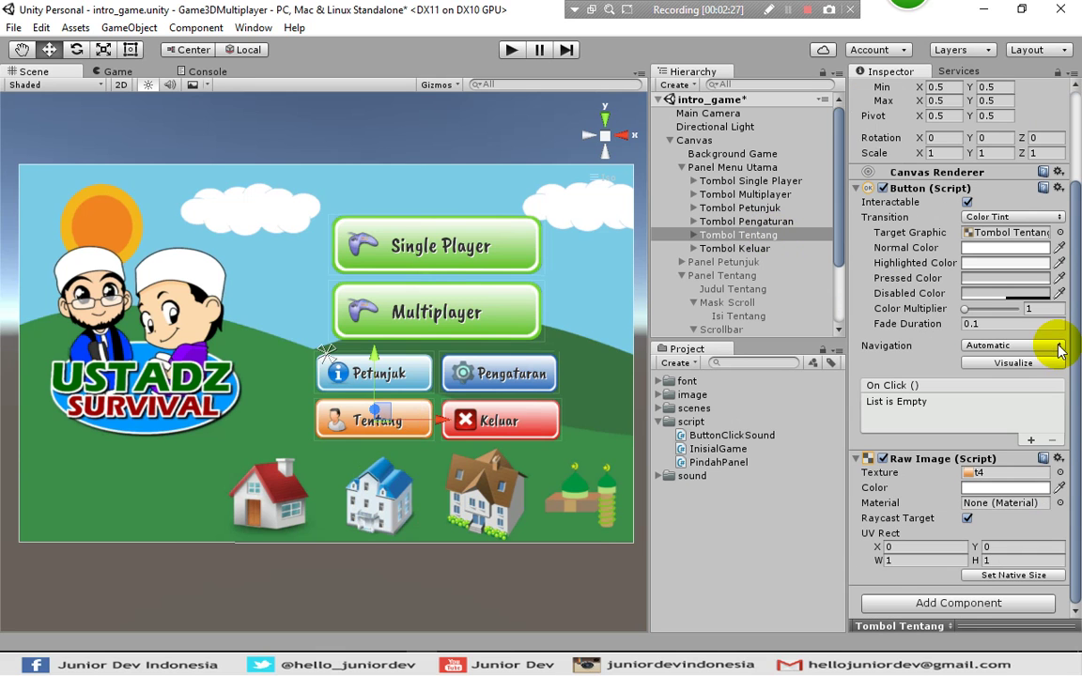
{"action": "left_click", "coordinate": [968, 606]}
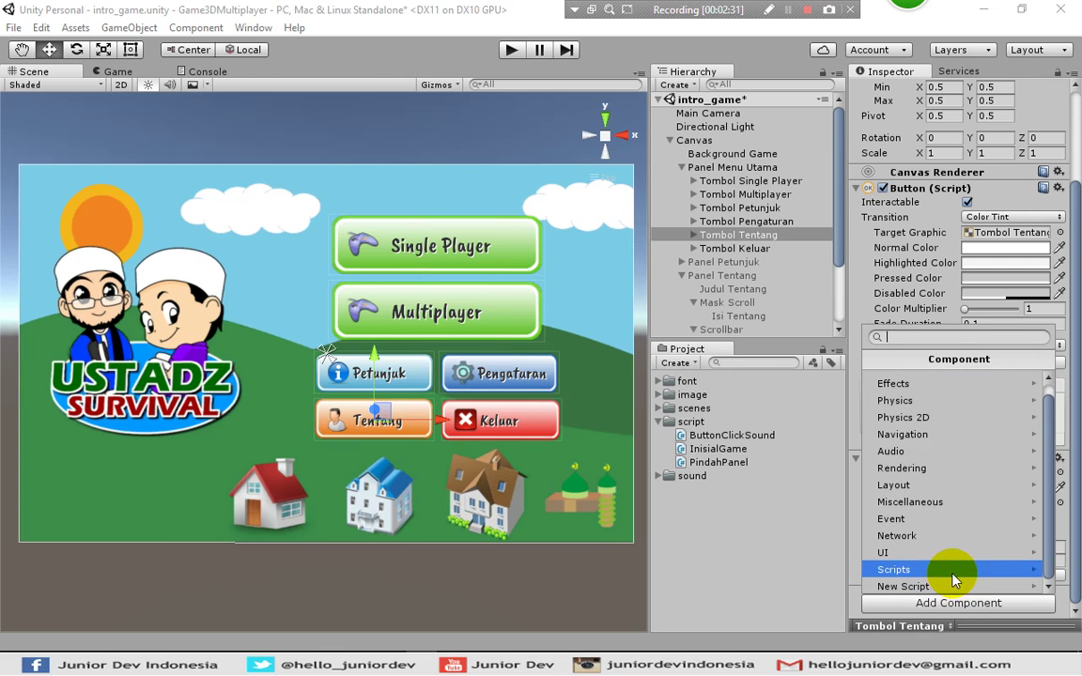
{"action": "left_click", "coordinate": [950, 572]}
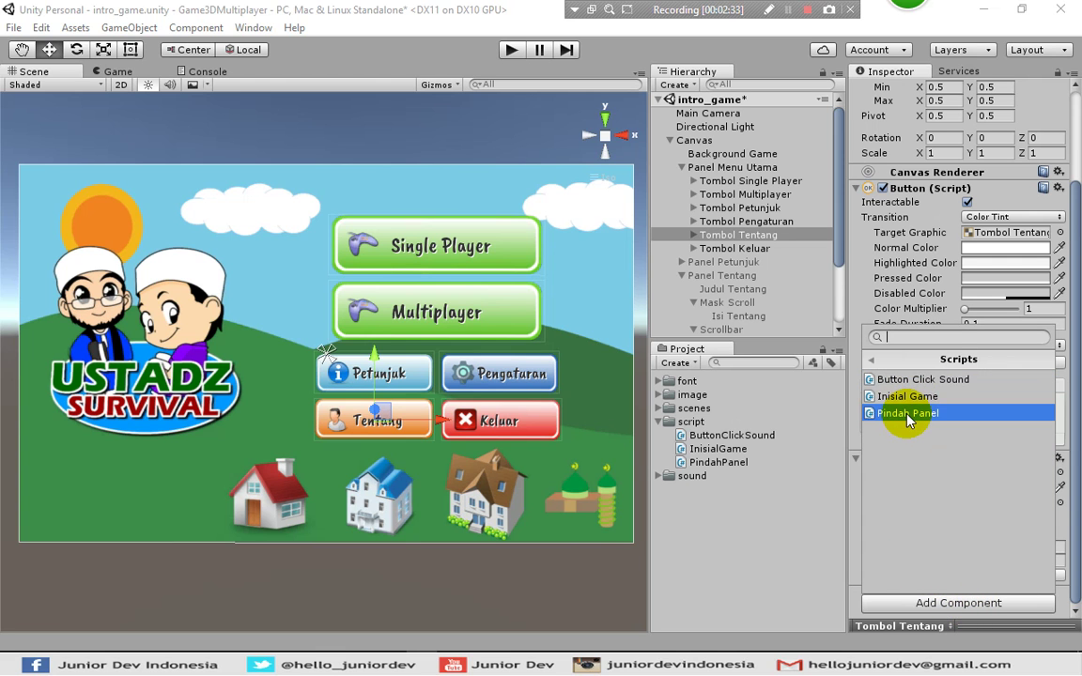
{"action": "left_click", "coordinate": [909, 421]}
{"action": "scroll", "coordinate": [1067, 507], "scroll_direction": "down", "scroll_amount": 2}
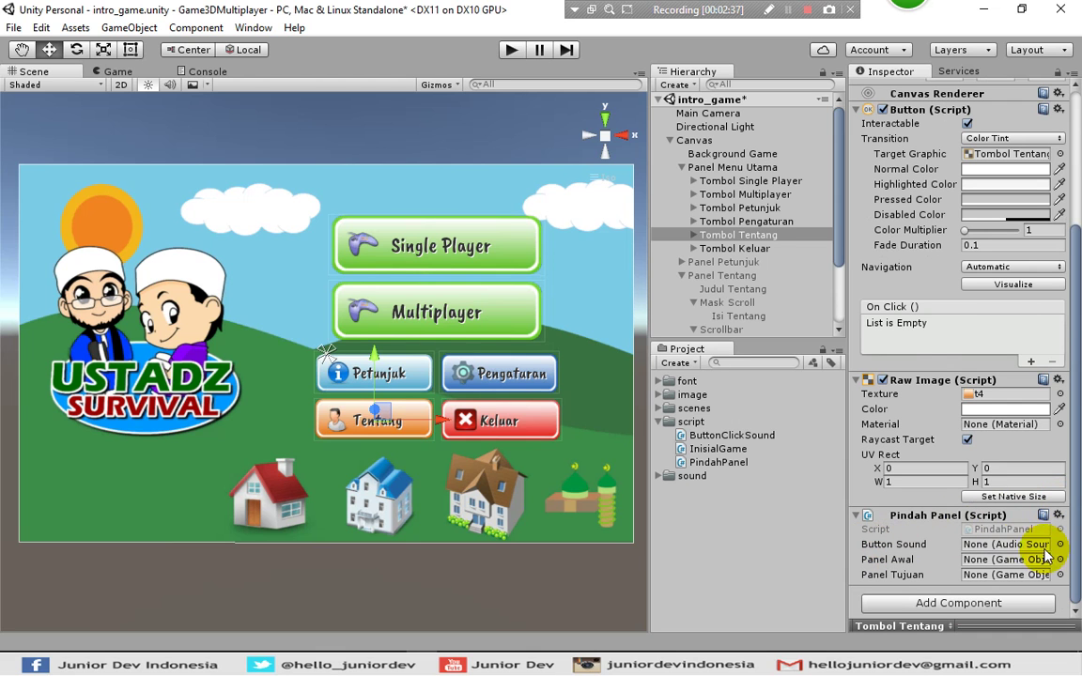
Assign Click Button Sound as the Button Sound of the Pindah Panel script on Tombol Tentang
{"action": "left_click", "coordinate": [1060, 544]}
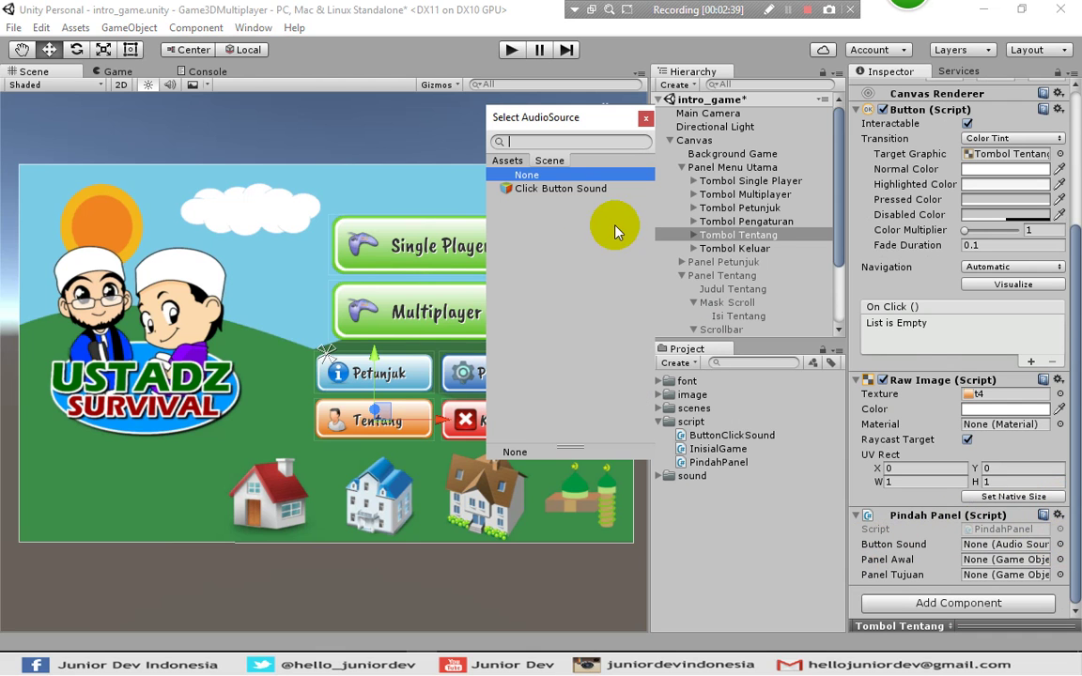
{"action": "left_click", "coordinate": [559, 191]}
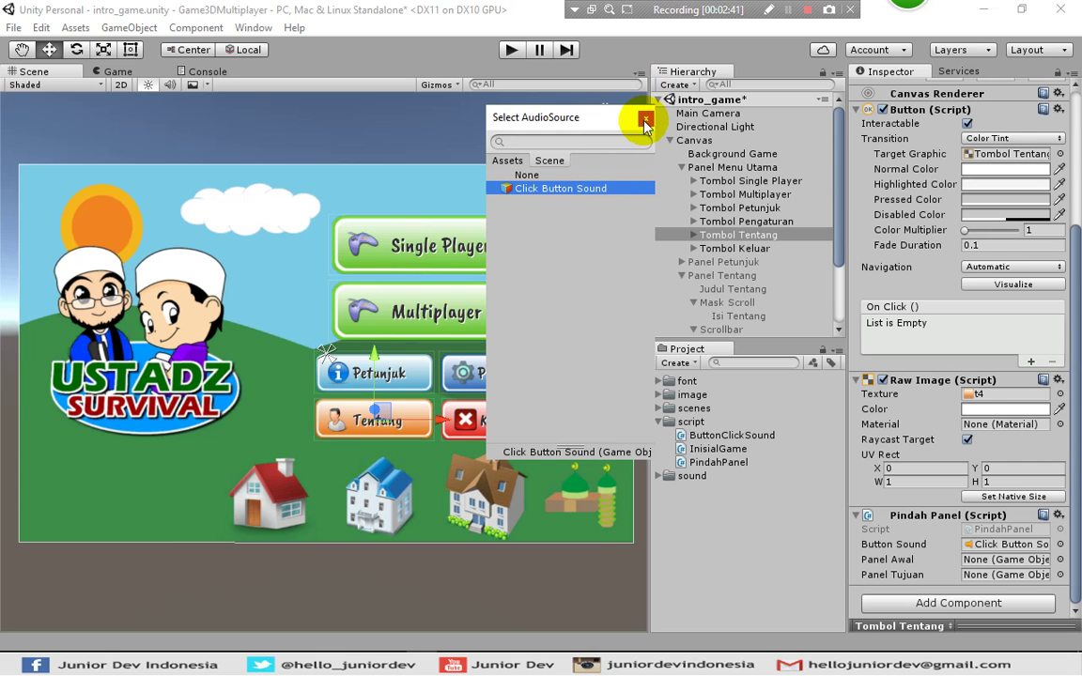
{"action": "left_click", "coordinate": [644, 120]}
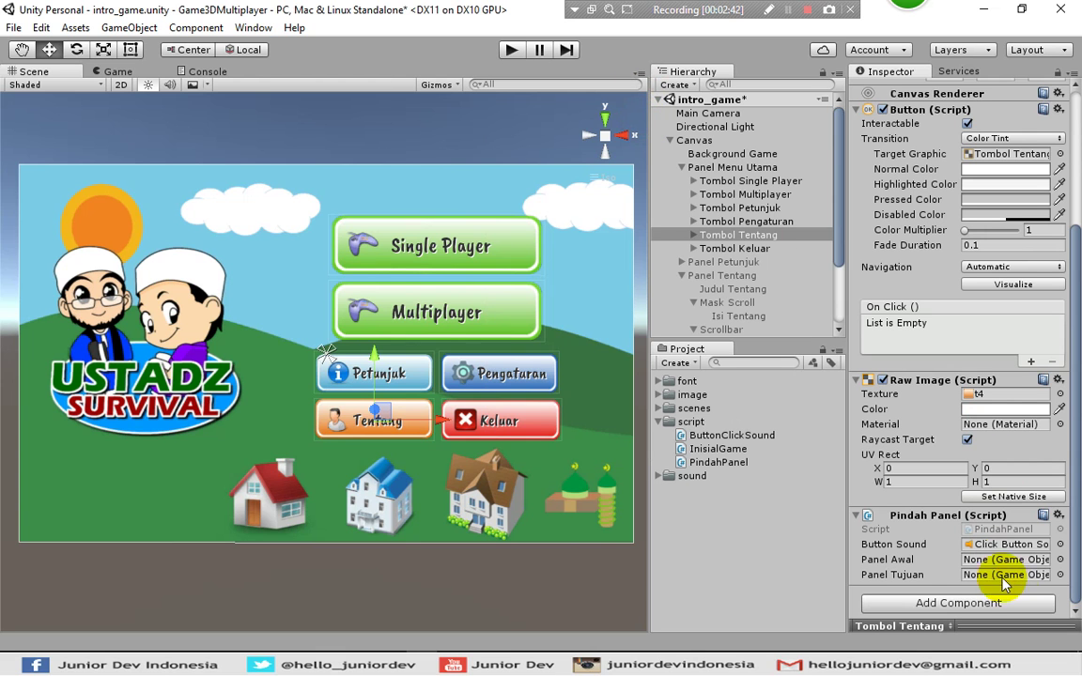
Set the Pindah Panel script's Panel Awal to the scene object Panel Menu Utama
{"action": "left_click", "coordinate": [1060, 560]}
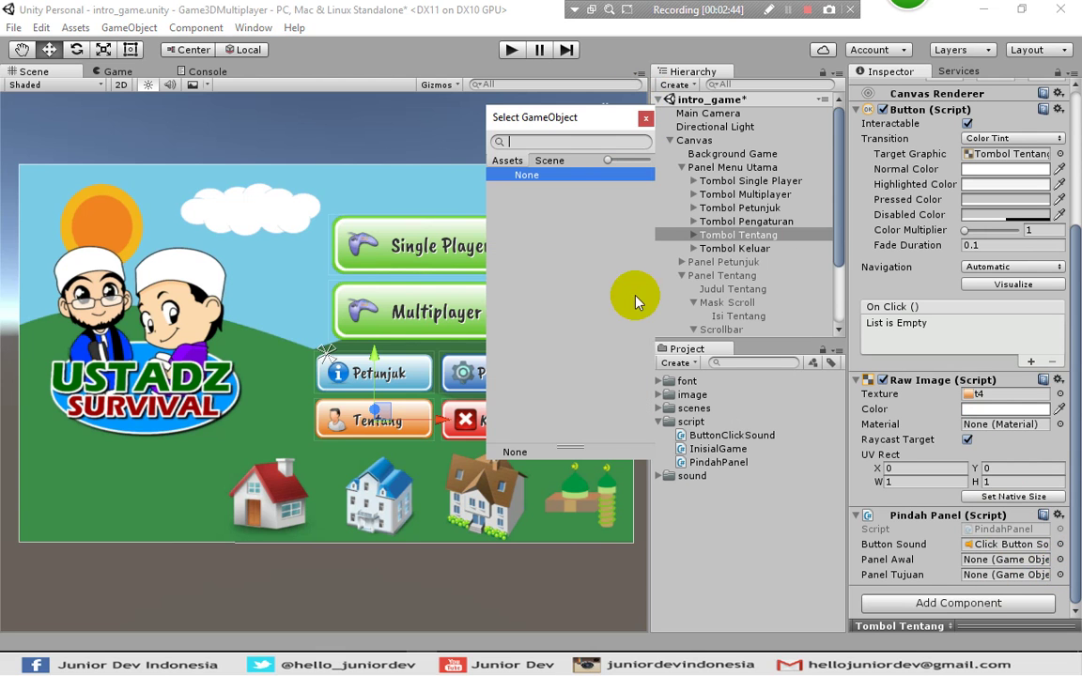
{"action": "left_click", "coordinate": [549, 160]}
{"action": "scroll", "coordinate": [553, 354], "scroll_direction": "down", "scroll_amount": 5}
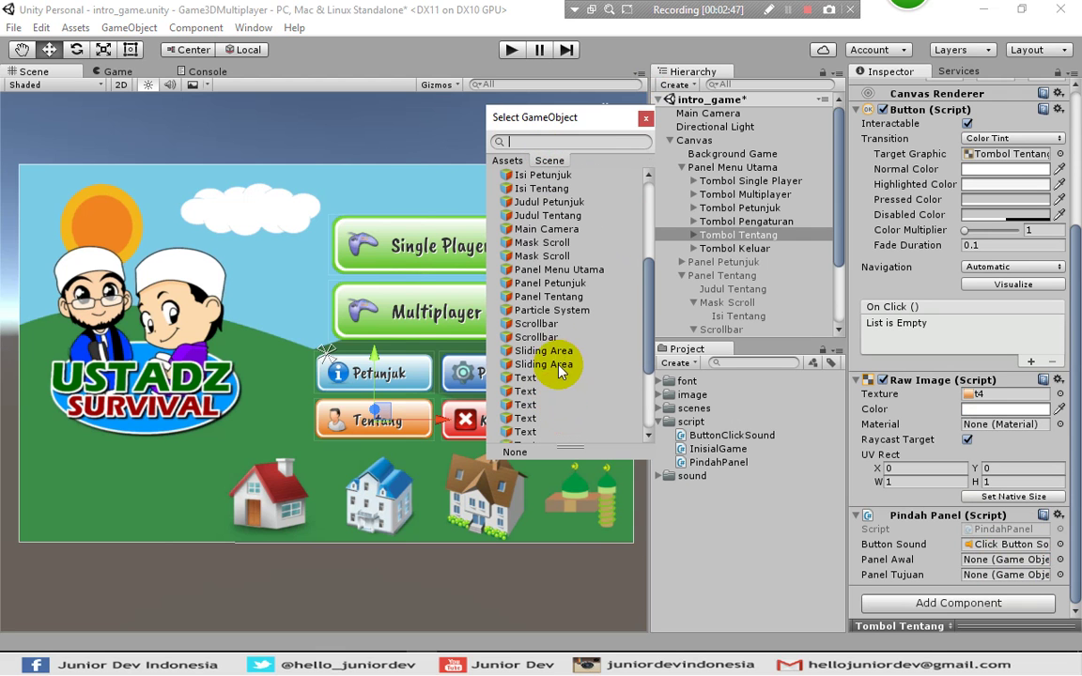
{"action": "left_click", "coordinate": [574, 272]}
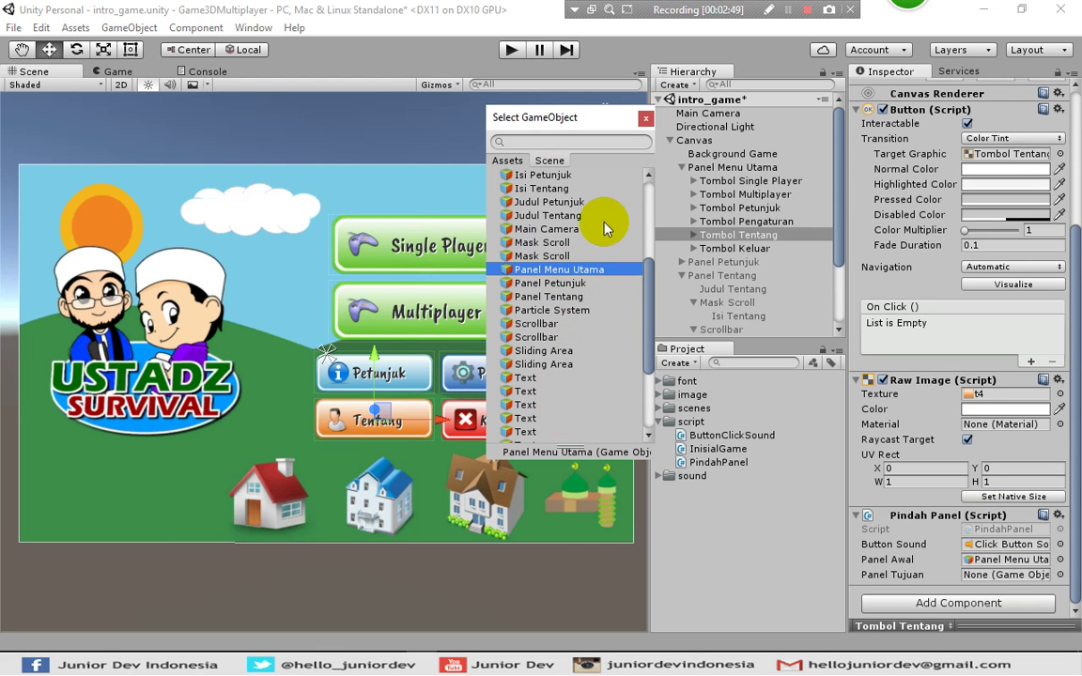
{"action": "left_click", "coordinate": [644, 121]}
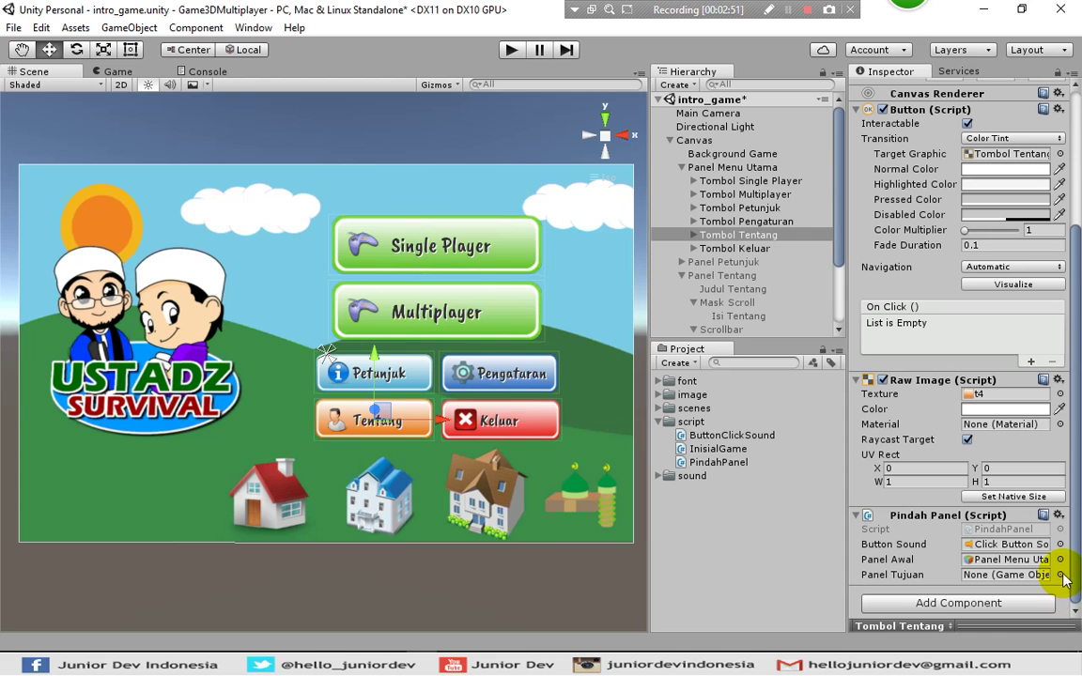
Set the Pindah Panel script's Panel Tujuan to the scene object Panel Tentang
{"action": "left_click", "coordinate": [1060, 575]}
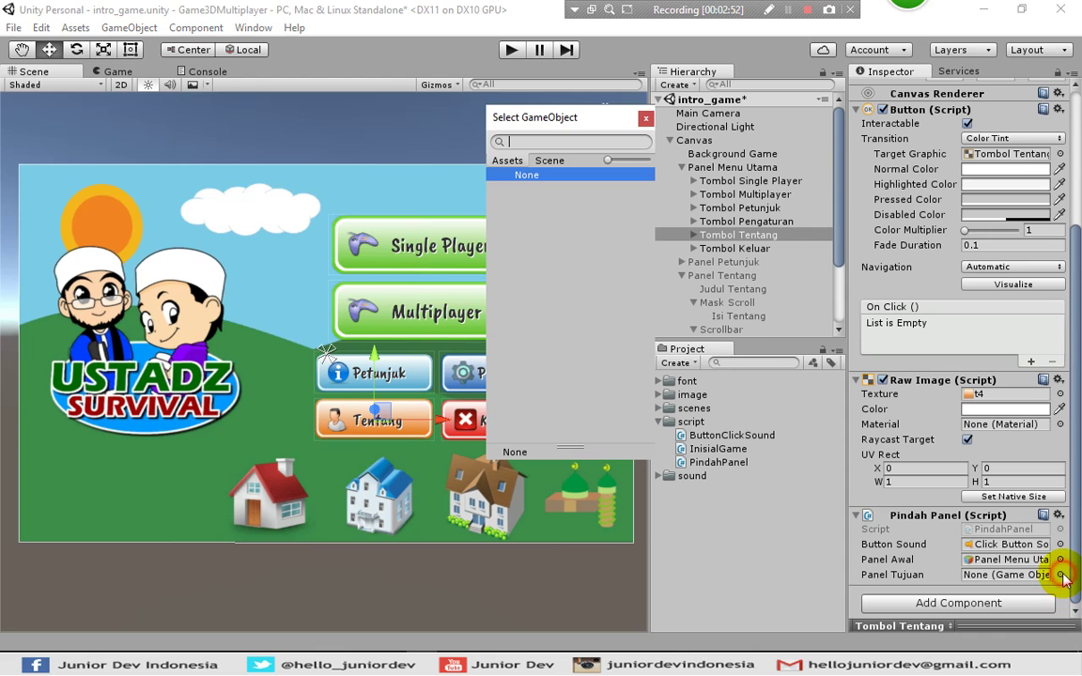
{"action": "left_click", "coordinate": [552, 162]}
{"action": "scroll", "coordinate": [560, 355], "scroll_direction": "down", "scroll_amount": 6}
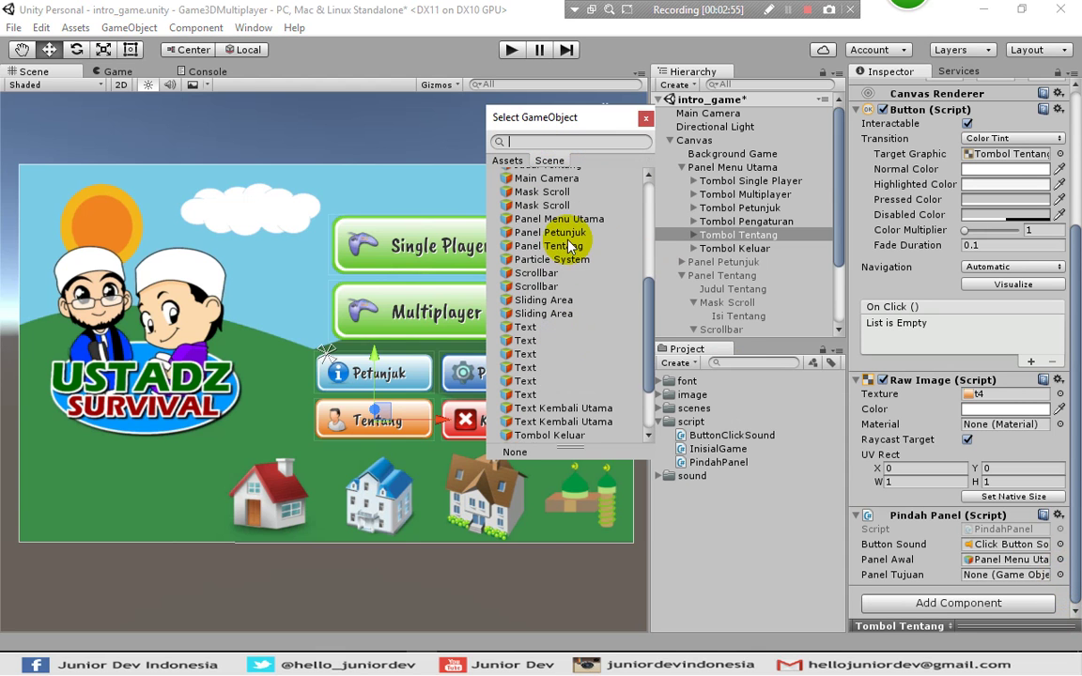
{"action": "left_click", "coordinate": [566, 246]}
{"action": "left_click", "coordinate": [645, 119]}
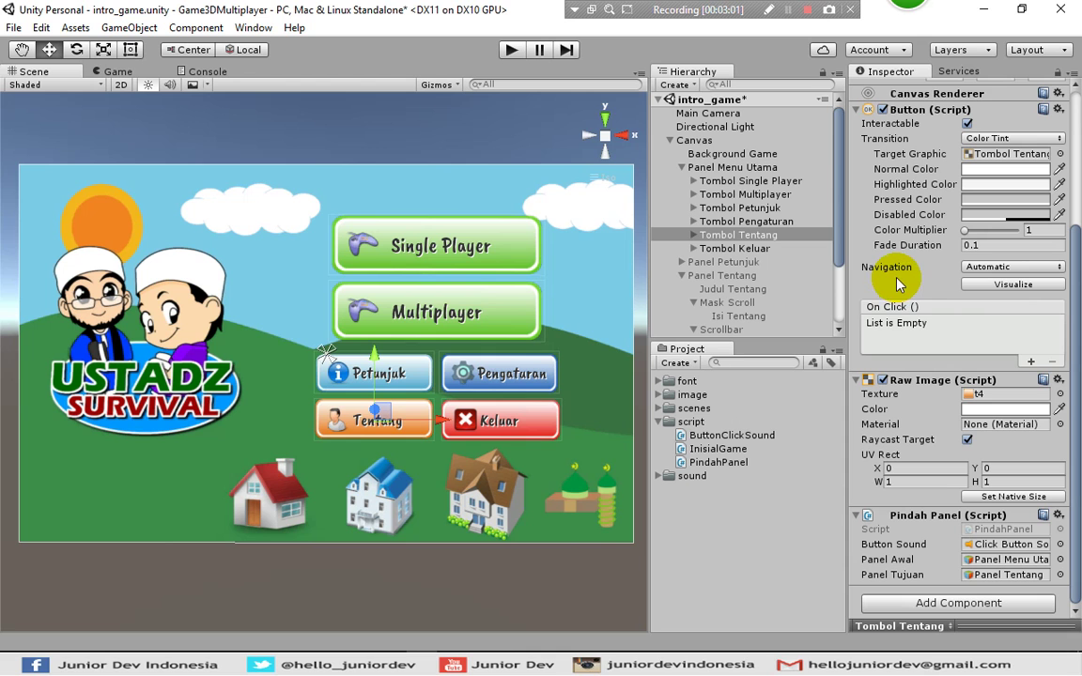
Add an On Click event to the Tombol Tentang button and assign the Tombol Tentang scene object as its target
{"action": "left_click", "coordinate": [1031, 362]}
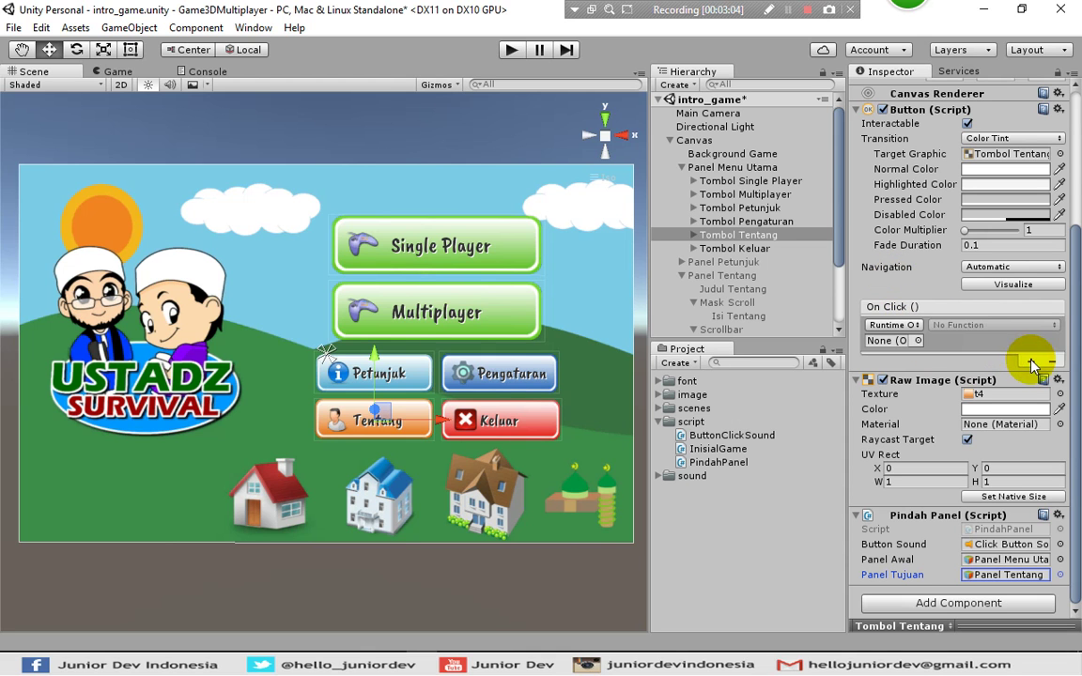
{"action": "left_click", "coordinate": [918, 341]}
{"action": "scroll", "coordinate": [592, 284], "scroll_direction": "down", "scroll_amount": 10}
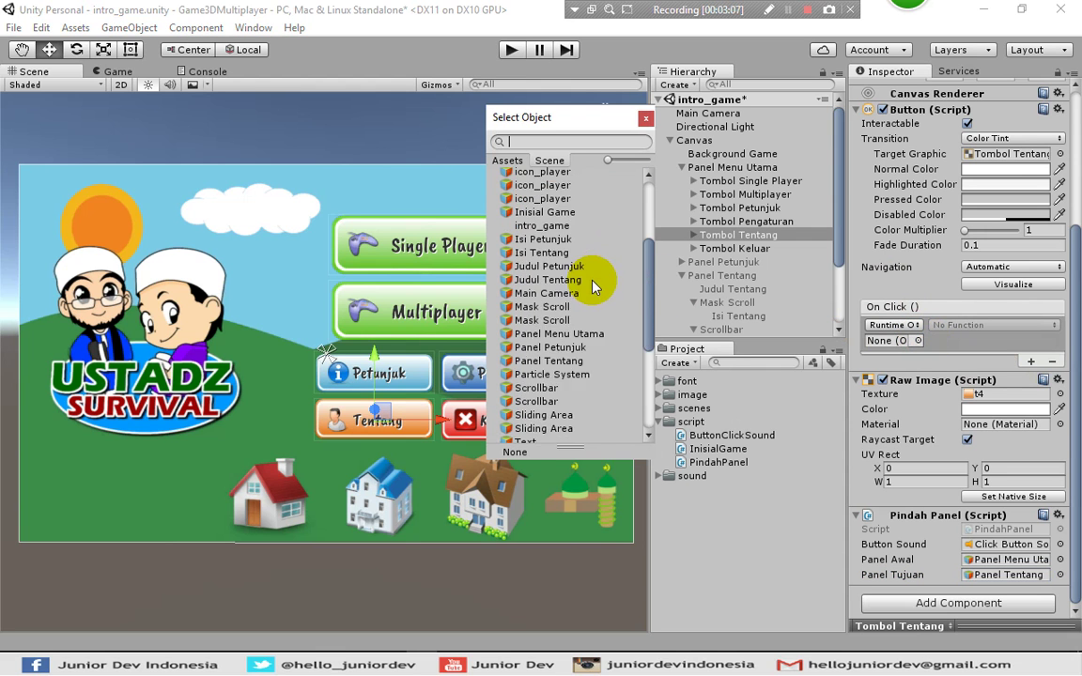
{"action": "scroll", "coordinate": [592, 291], "scroll_direction": "down", "scroll_amount": 1}
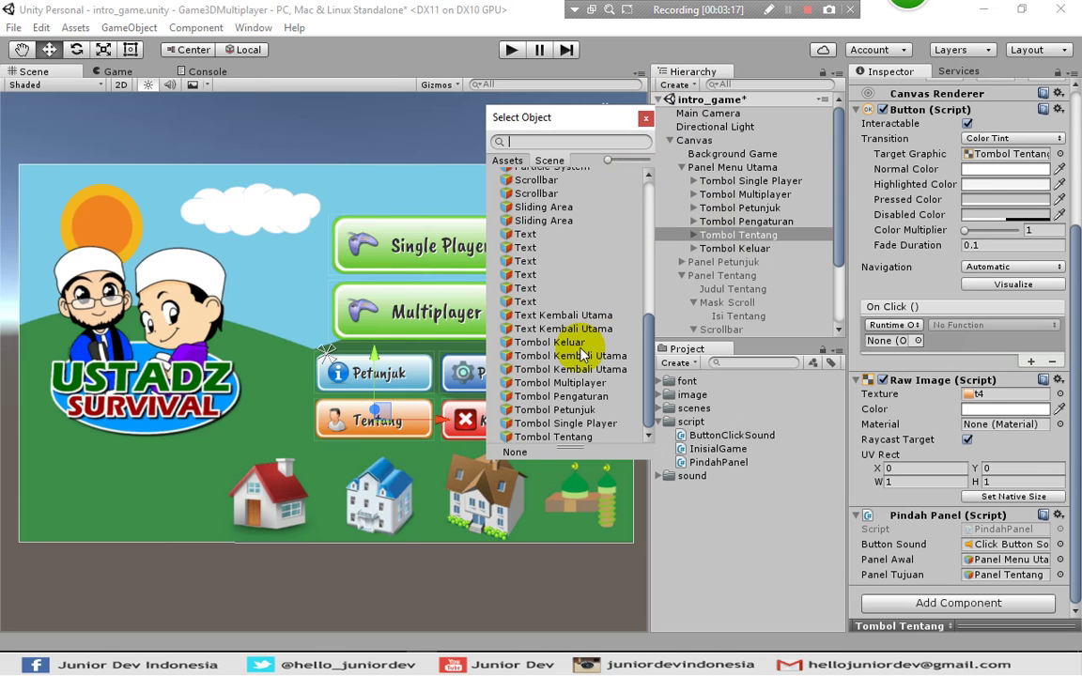
{"action": "left_click", "coordinate": [560, 438]}
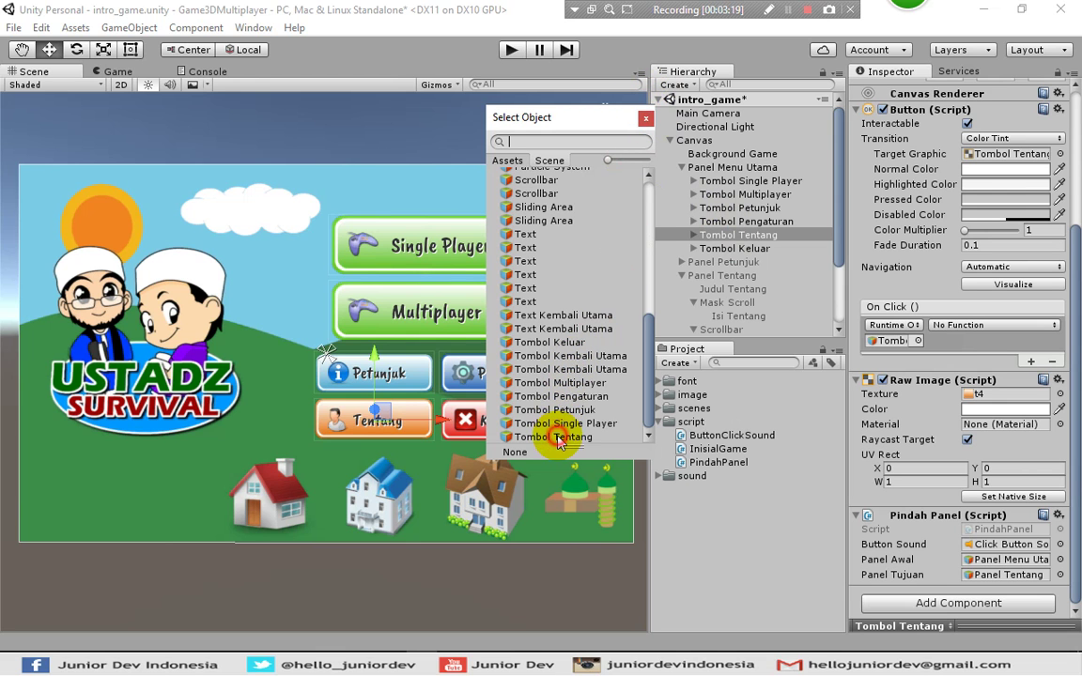
{"action": "left_click", "coordinate": [645, 118]}
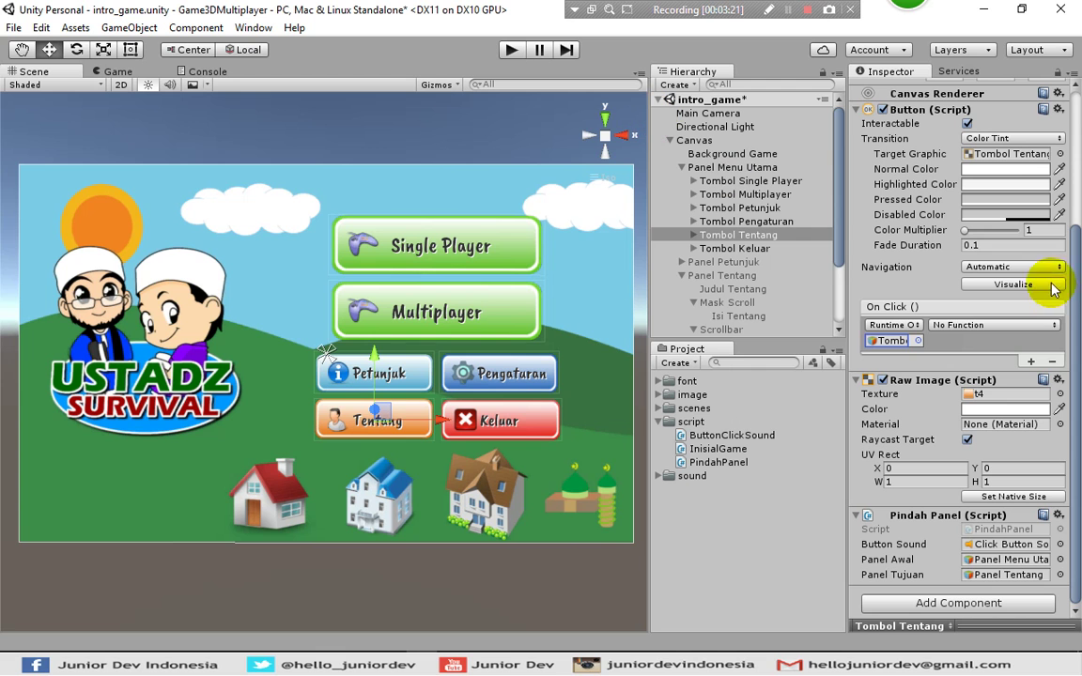
Set the On Click event's function to GantiKePanelBaru () from PindahPanel
{"action": "left_click", "coordinate": [996, 325]}
{"action": "mouse_move", "coordinate": [973, 463]}
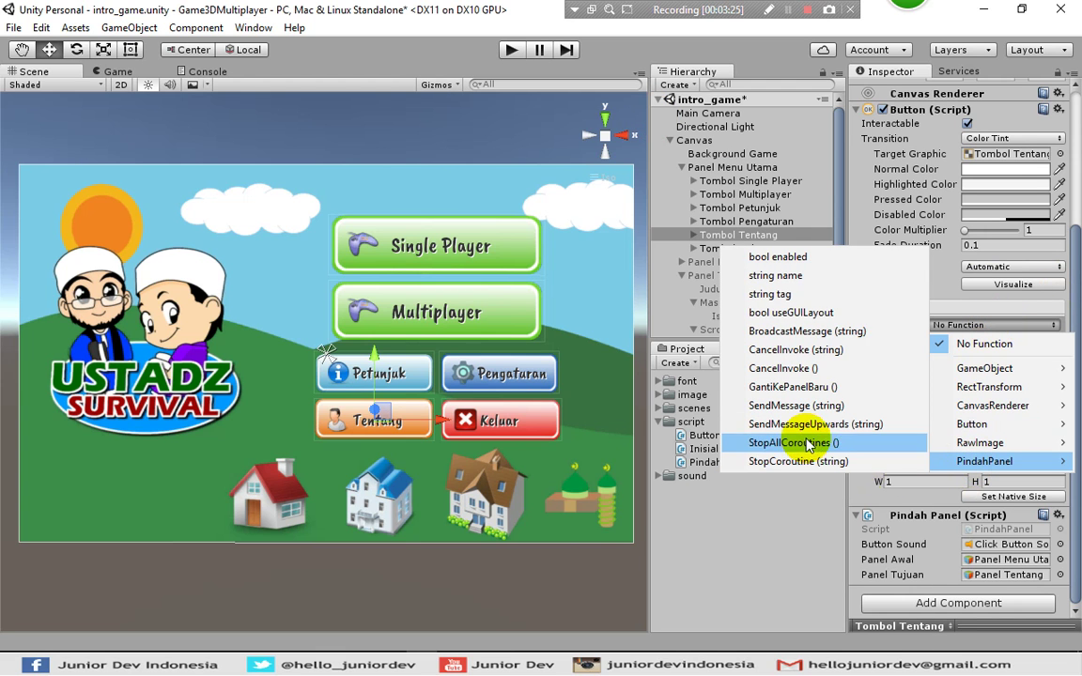
{"action": "left_click", "coordinate": [782, 390]}
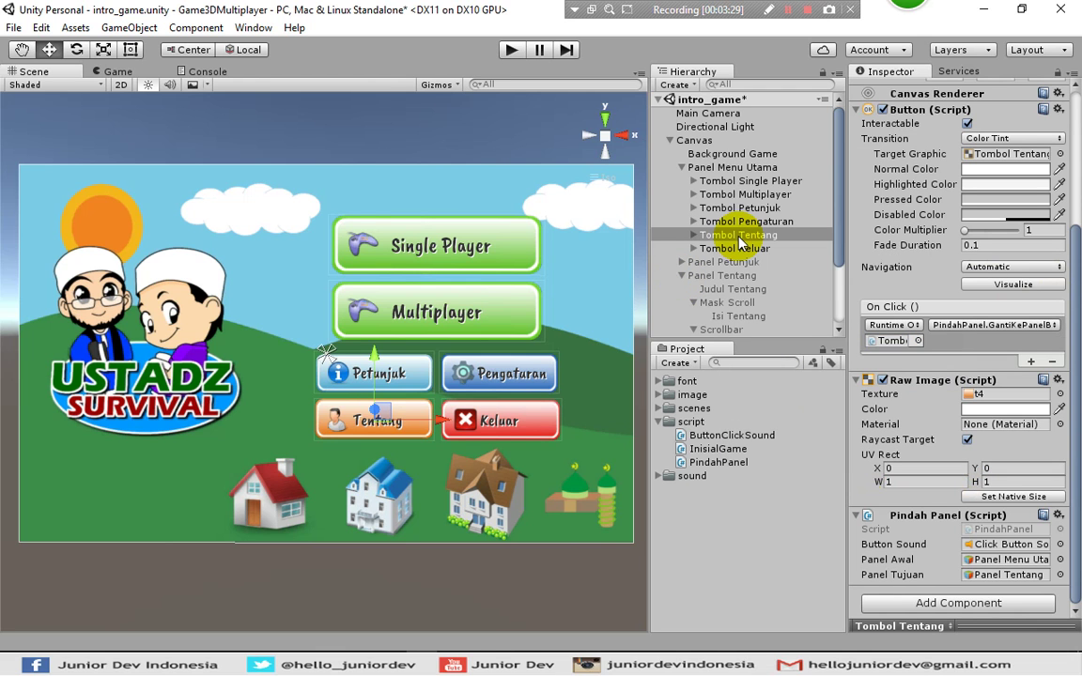
Run the game and test the Petunjuk panel by opening it, scrolling its text to the end and returning to the main menu
{"action": "left_click", "coordinate": [511, 49]}
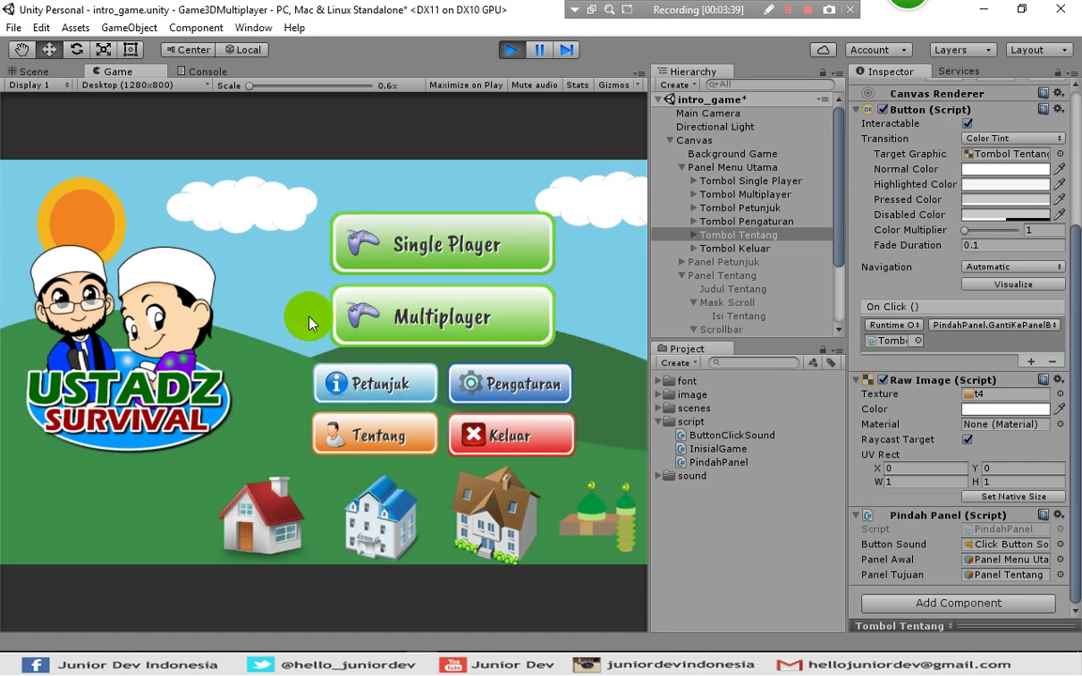
{"action": "left_click", "coordinate": [389, 393]}
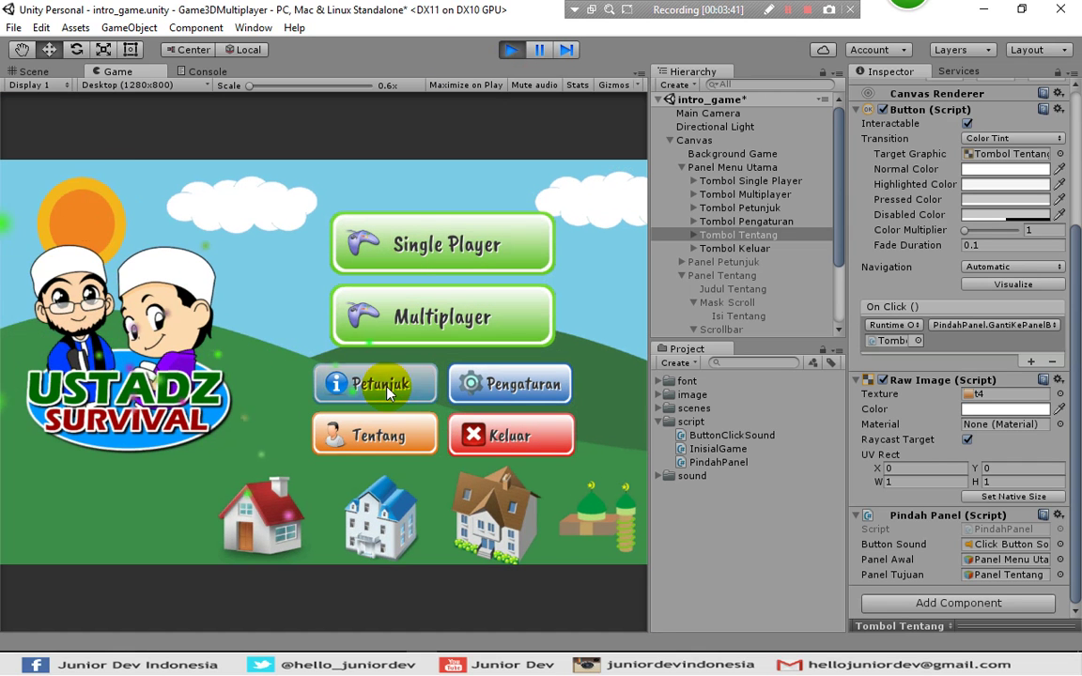
{"action": "left_click_drag", "start_coordinate": [614, 244], "coordinate": [592, 479]}
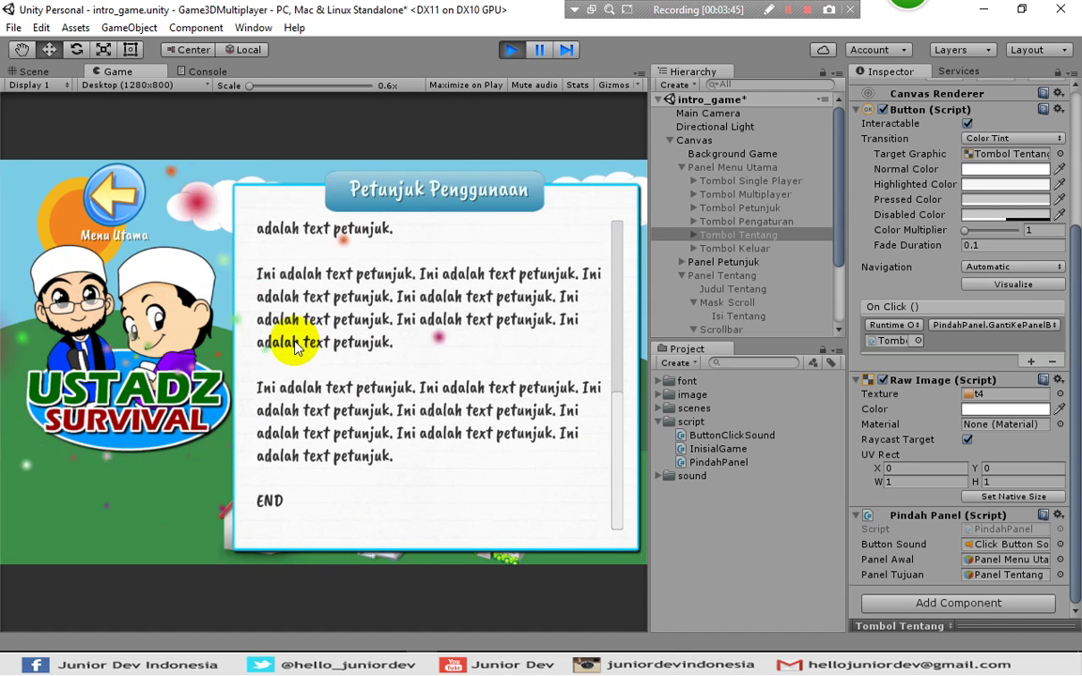
{"action": "left_click", "coordinate": [121, 195]}
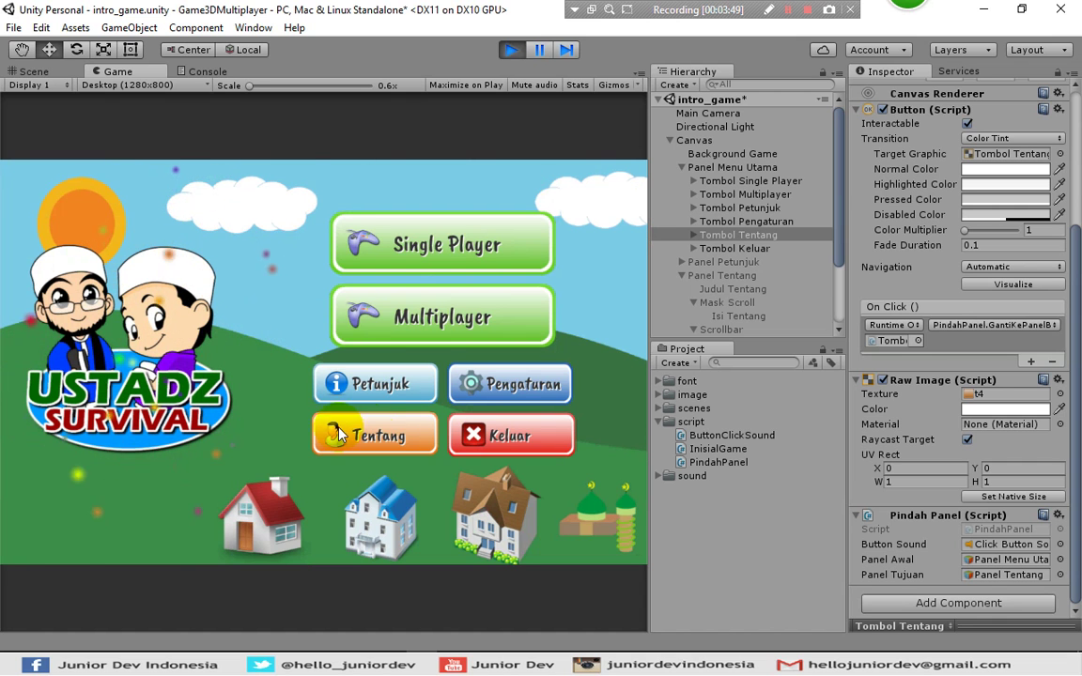
Test the Tentang panel in the running game by scrolling its text and returning to the main menu, and stop play mode
{"action": "left_click", "coordinate": [384, 435]}
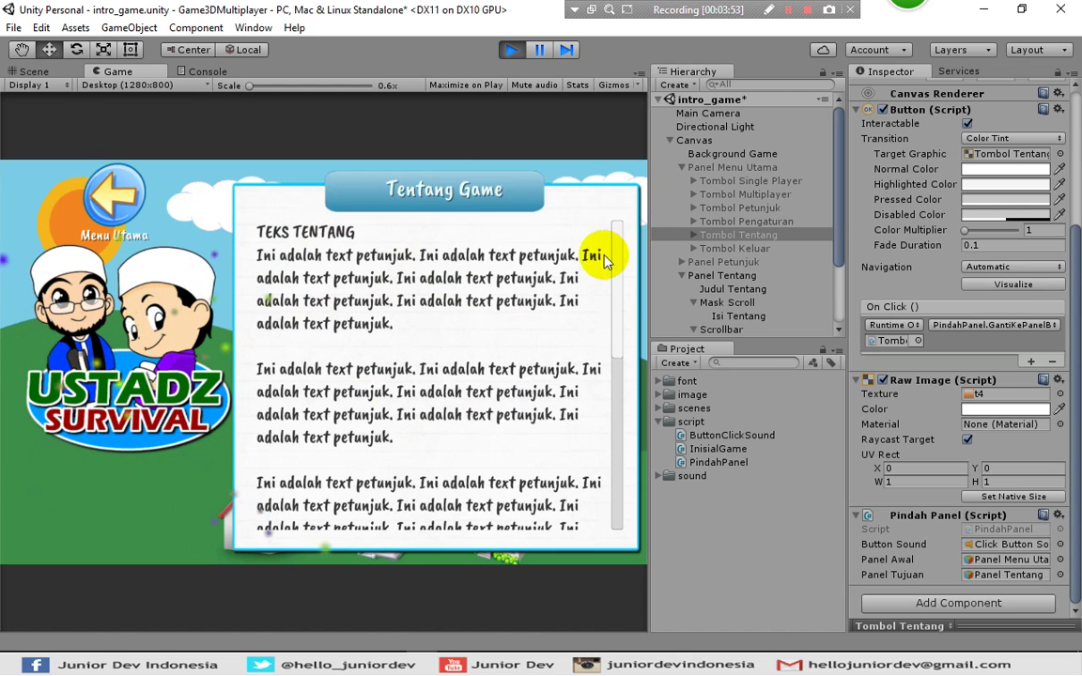
{"action": "scroll", "coordinate": [615, 469], "scroll_direction": "down", "scroll_amount": 3}
{"action": "left_click_drag", "start_coordinate": [605, 505], "coordinate": [621, 546]}
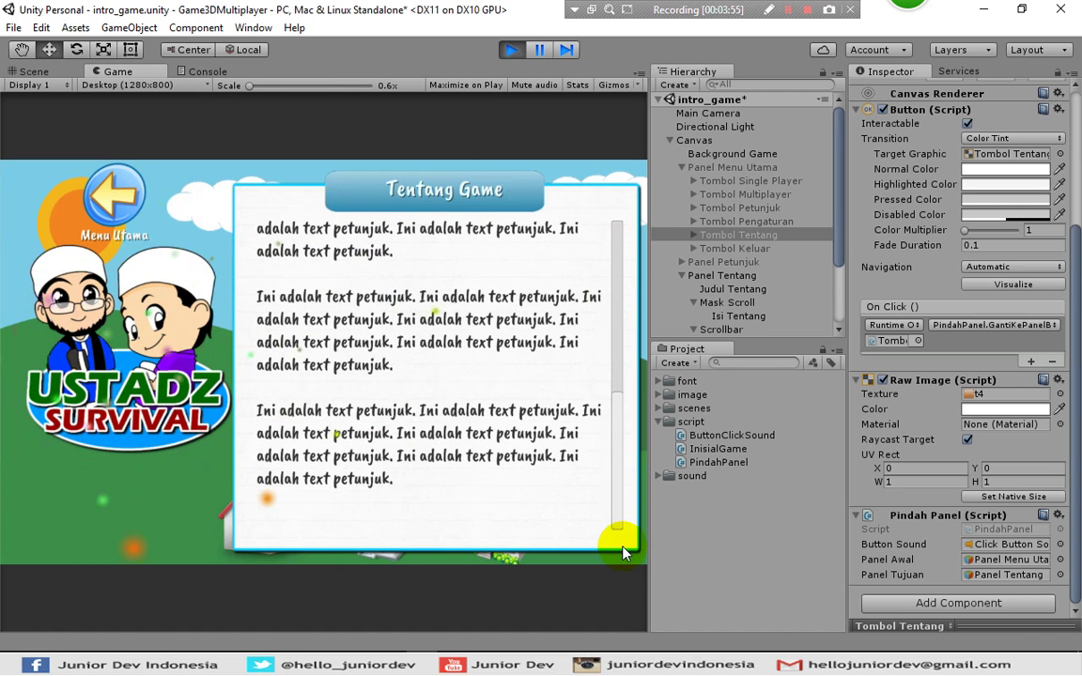
{"action": "left_click", "coordinate": [116, 195]}
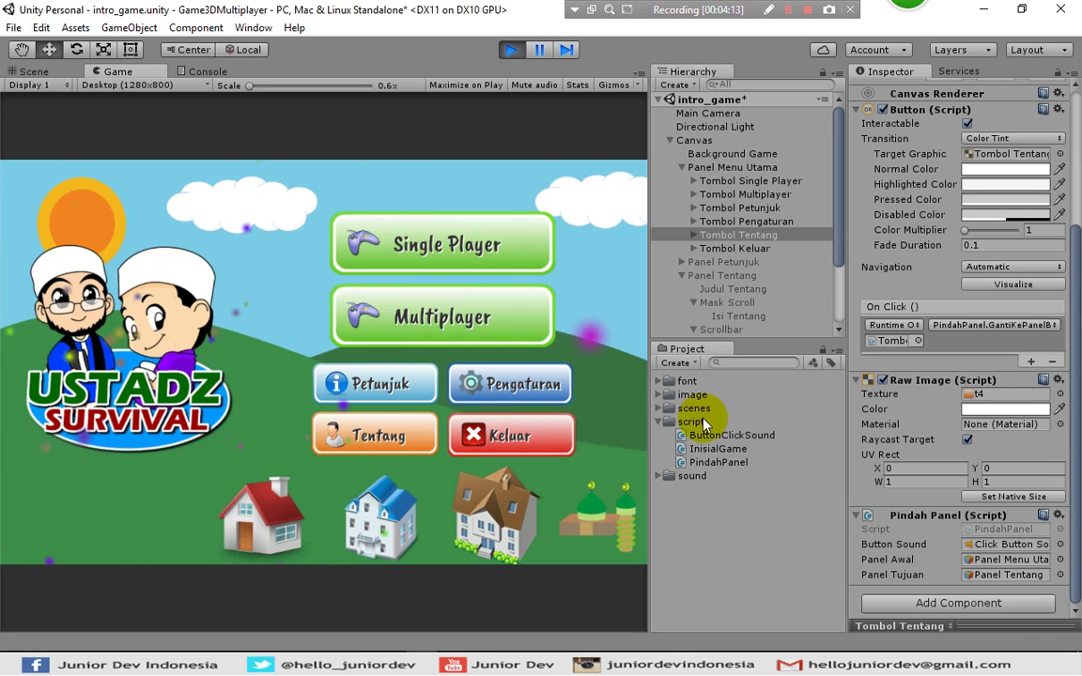
{"action": "left_click", "coordinate": [502, 50]}
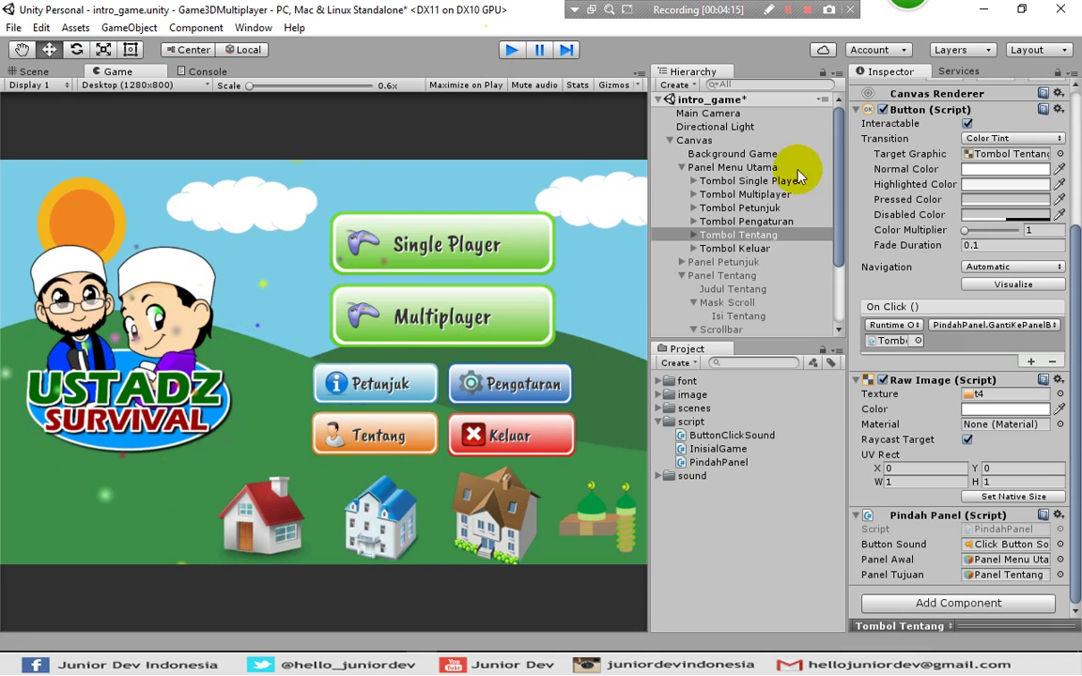
Collapse Panel Menu Utama and Panel Tentang in the object tree, and add a new UI Panel under Canvas
{"action": "left_click", "coordinate": [683, 167]}
{"action": "left_click", "coordinate": [682, 193]}
{"action": "left_click", "coordinate": [694, 141]}
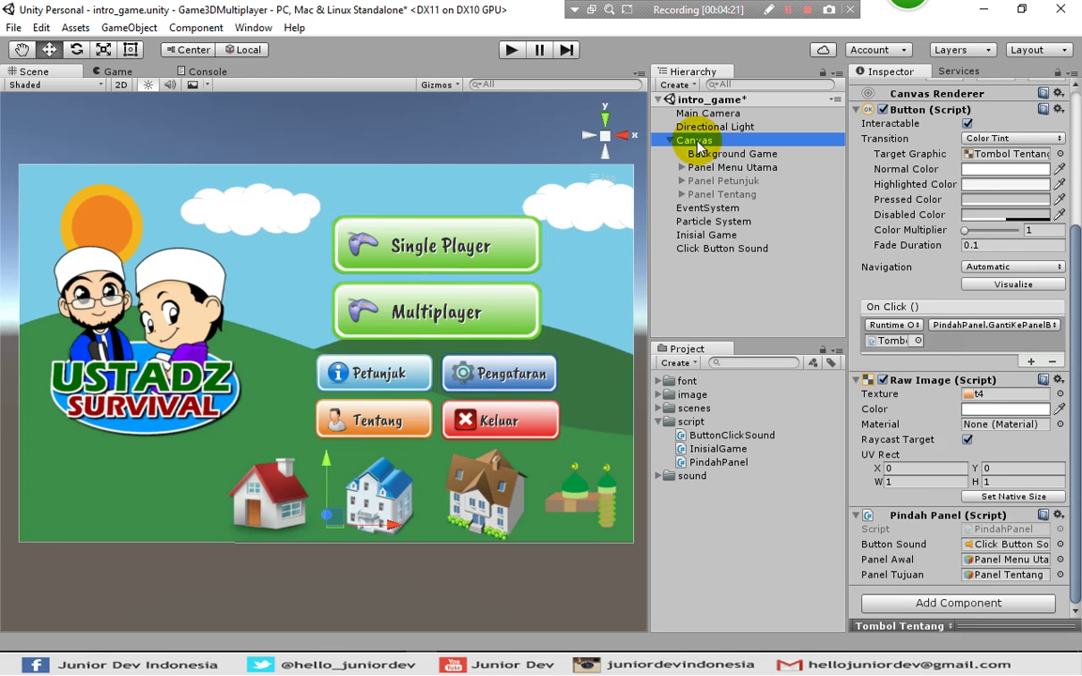
{"action": "right_click", "coordinate": [697, 141]}
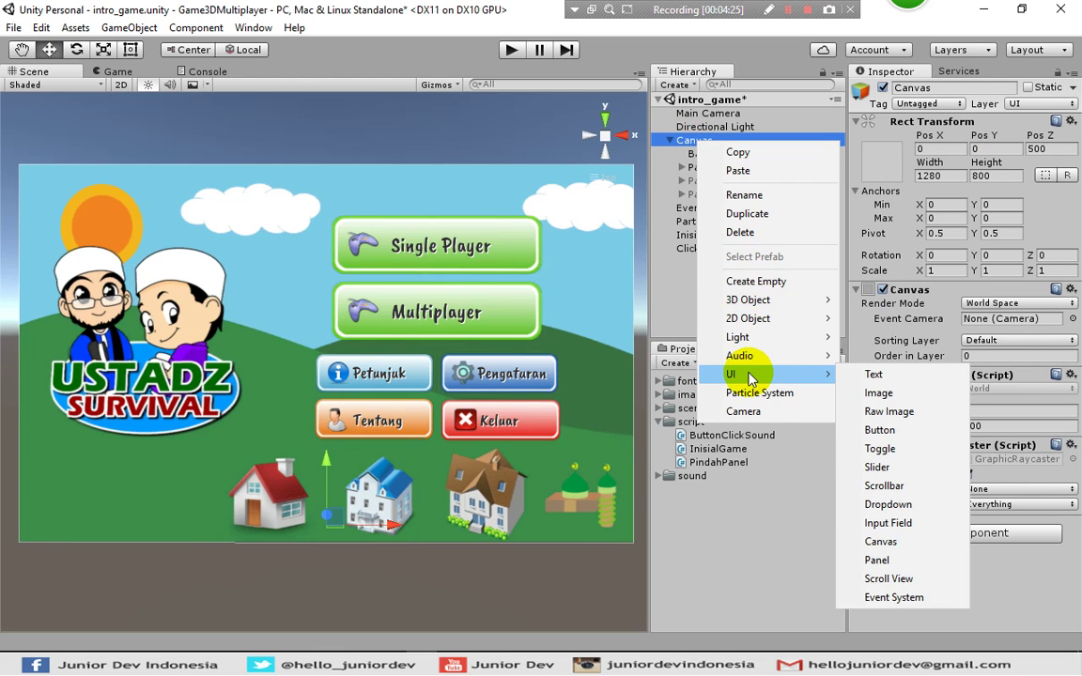
{"action": "mouse_move", "coordinate": [815, 378]}
{"action": "left_click", "coordinate": [879, 559]}
Apply the middle-center anchor preset to the new Panel, setting its pivot and position as well
{"action": "key", "text": "alt"}
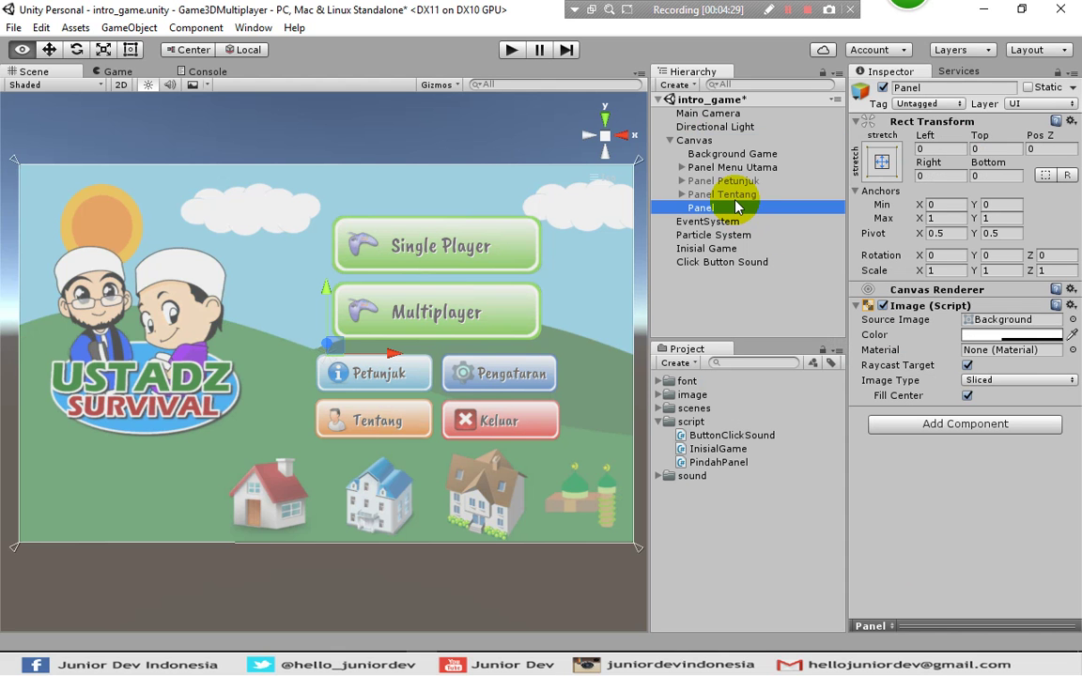
{"action": "left_click", "coordinate": [881, 162]}
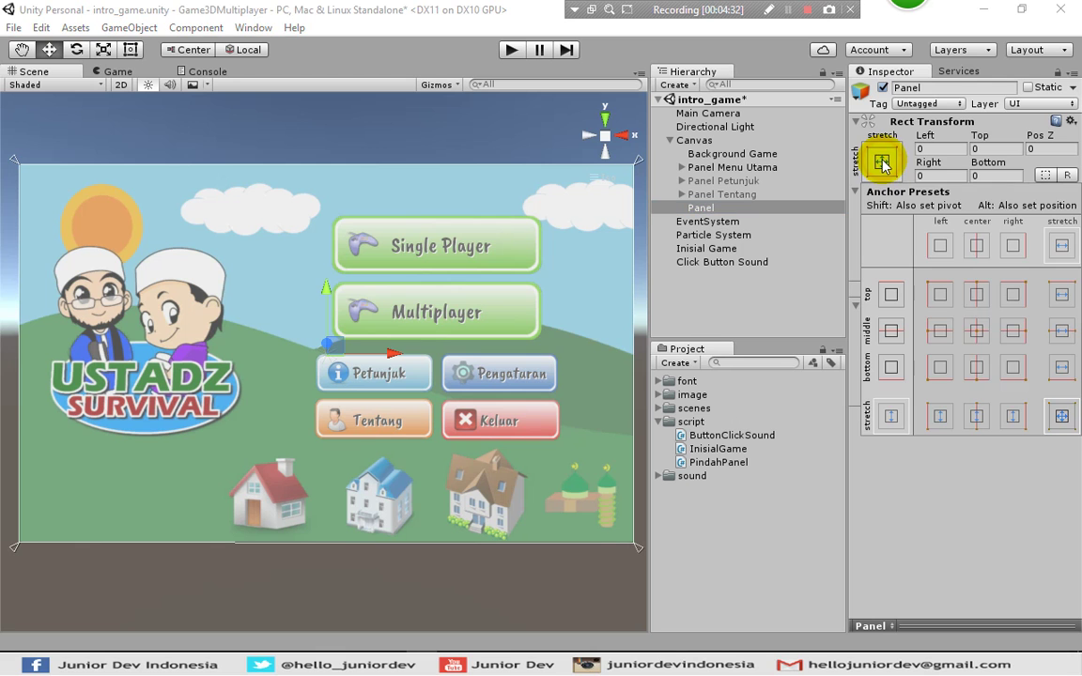
{"action": "left_click", "coordinate": [976, 331], "text": "alt+shift"}
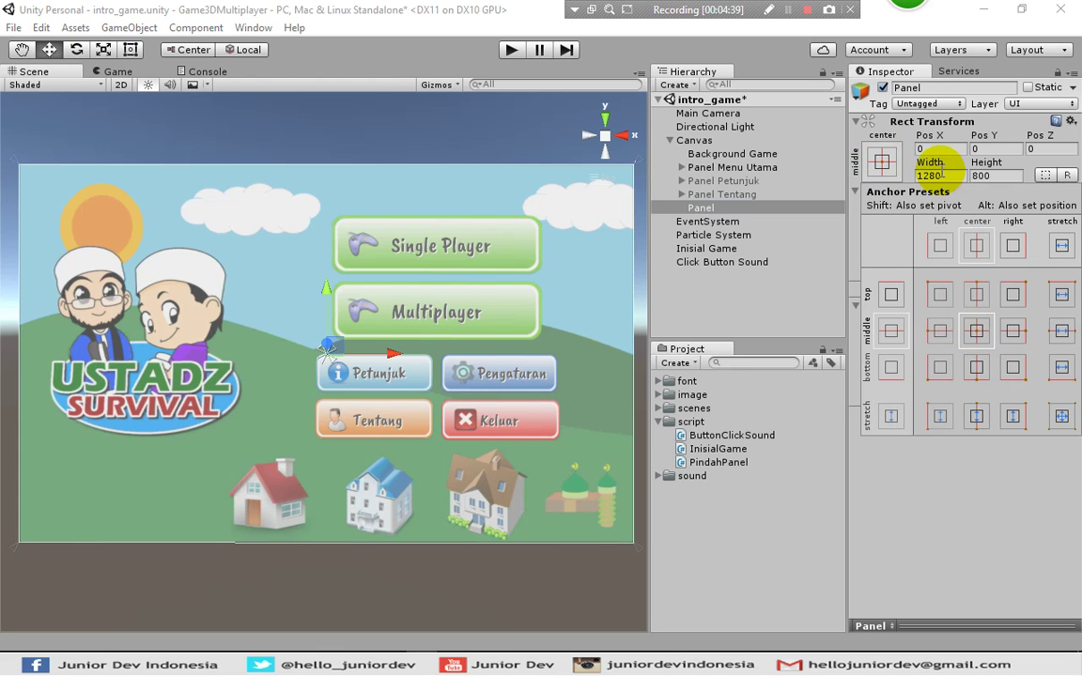
Set the new Panel's width to 600 and height to 400
{"action": "left_click", "coordinate": [949, 174]}
{"action": "left_click", "coordinate": [945, 175]}
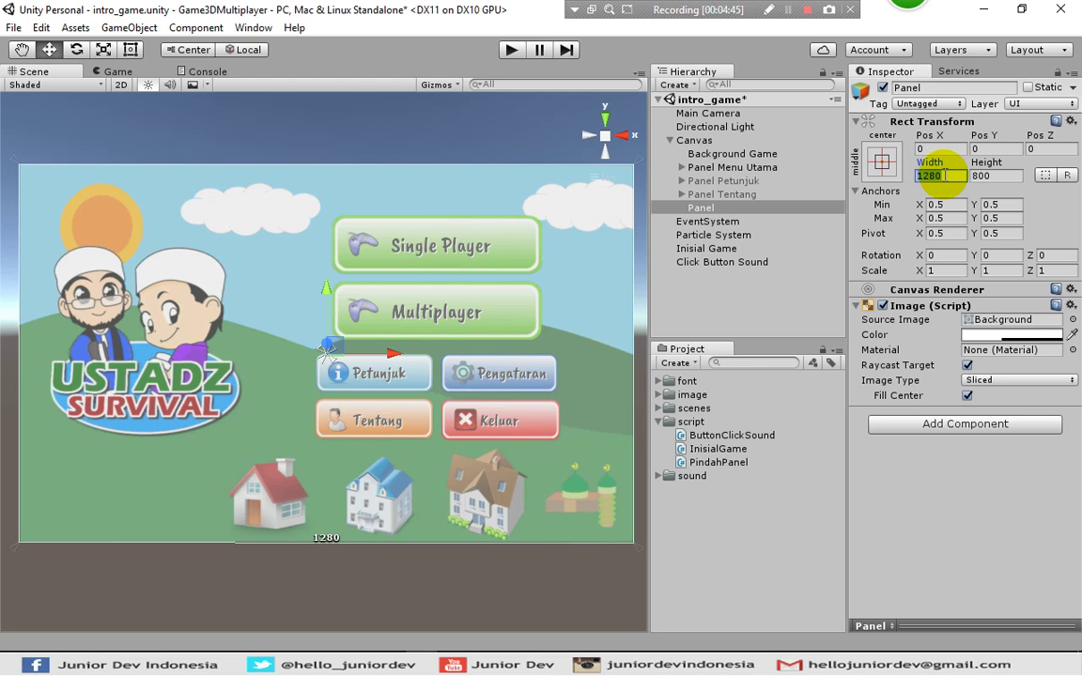
{"action": "type", "text": "600"}
{"action": "key", "text": "Tab"}
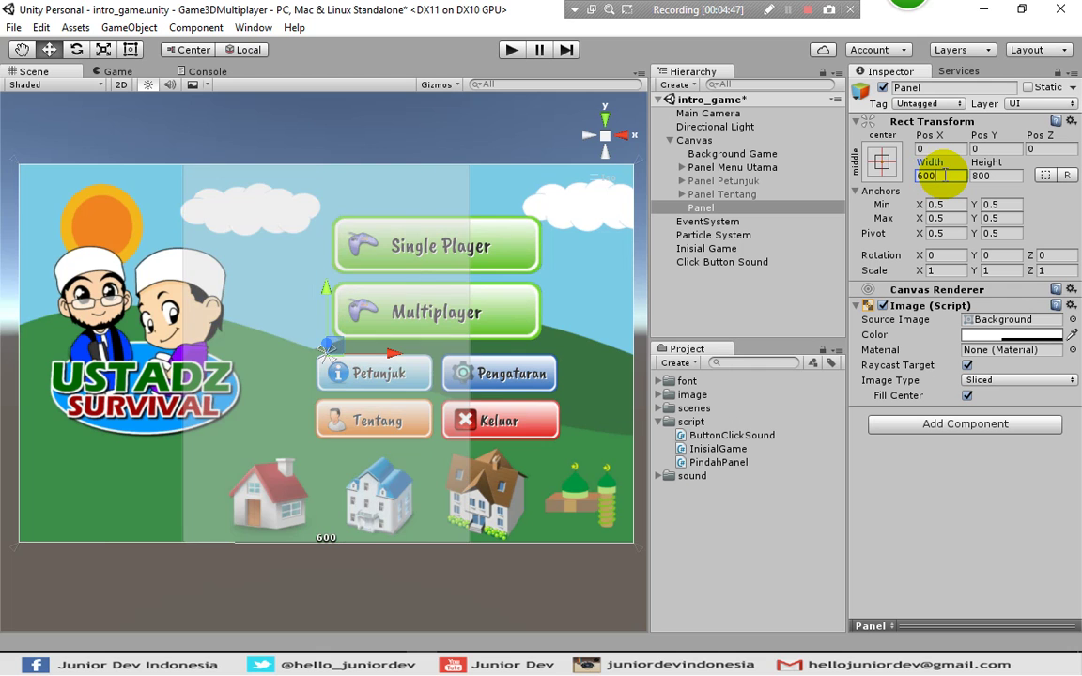
{"action": "type", "text": "400"}
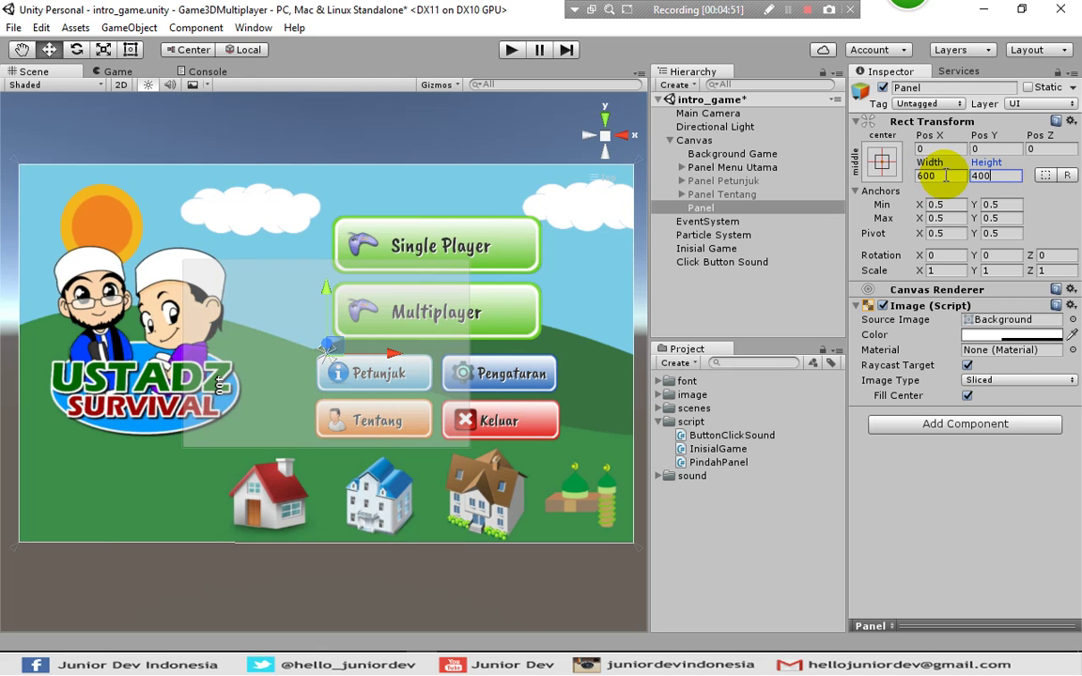
Move the new Panel along the X axis and set its Pos X to 200
{"action": "left_click", "coordinate": [938, 147]}
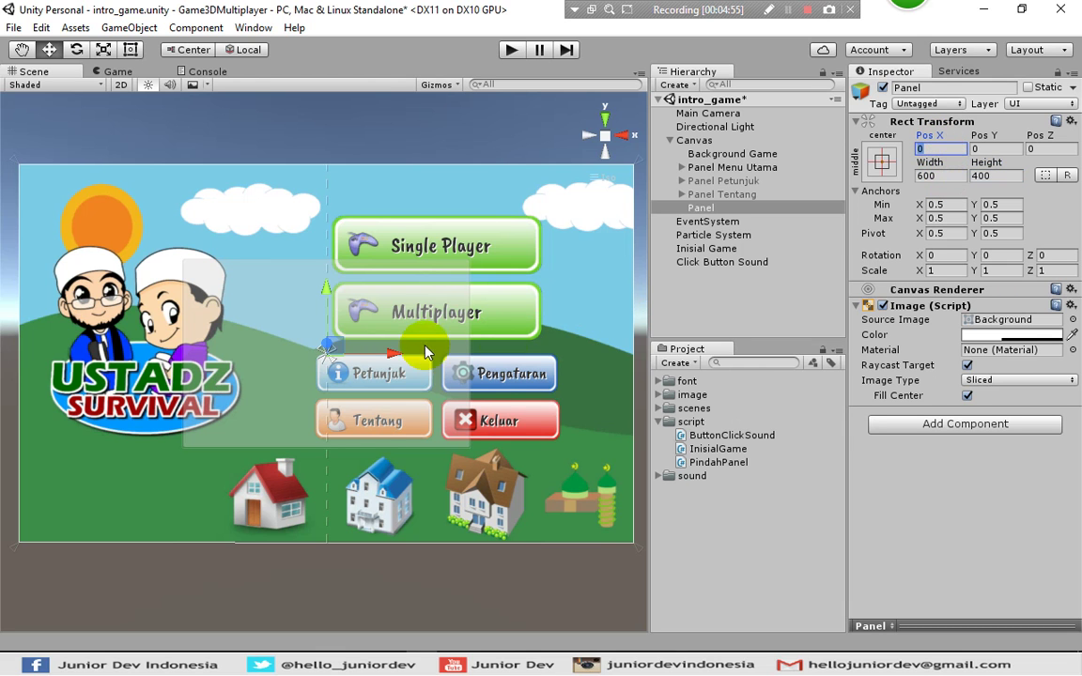
{"action": "left_click_drag", "start_coordinate": [389, 355], "coordinate": [490, 377]}
{"action": "left_click", "coordinate": [955, 148]}
{"action": "type", "text": "200"}
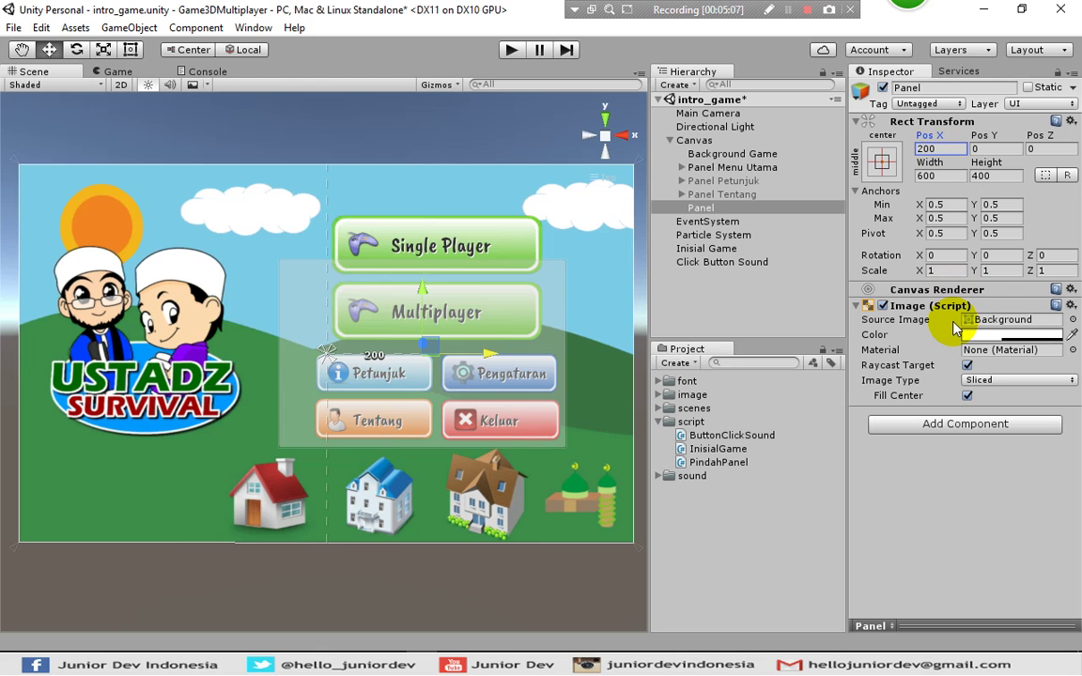
Remove the Image component from the new Panel
{"action": "left_click", "coordinate": [919, 308]}
{"action": "left_click", "coordinate": [954, 307]}
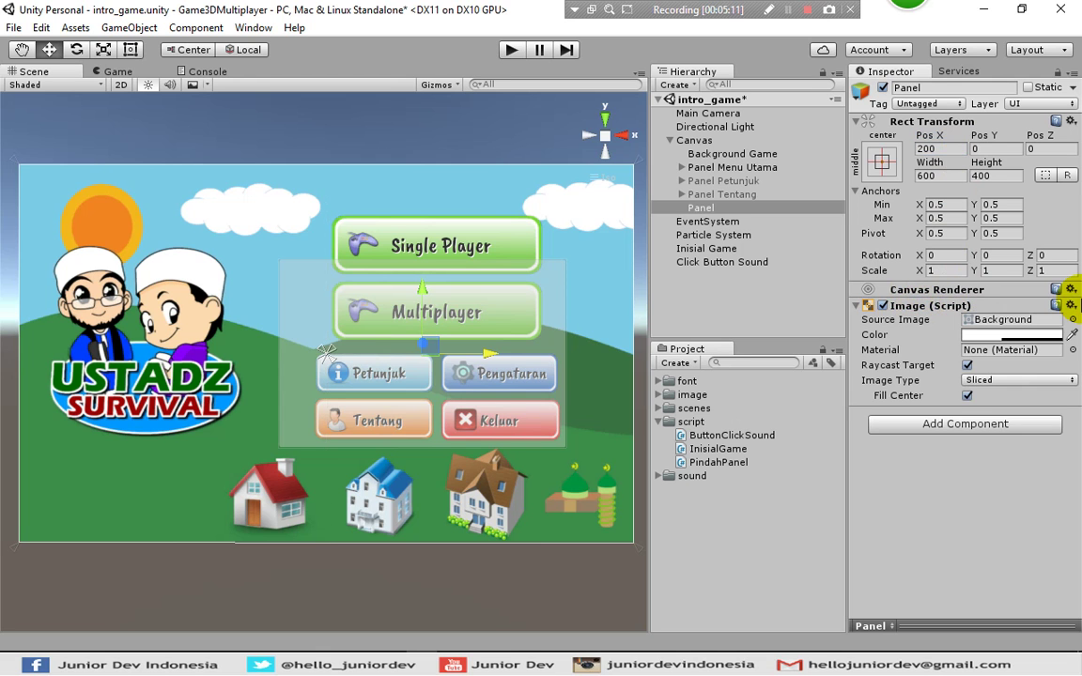
{"action": "left_click", "coordinate": [1072, 306]}
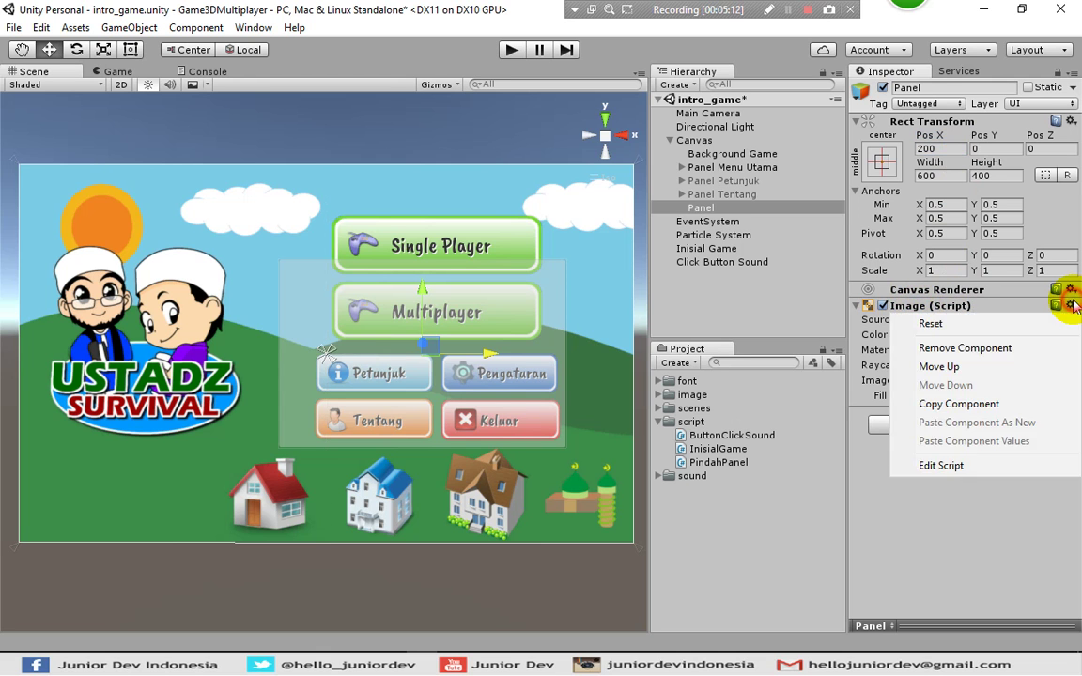
{"action": "left_click", "coordinate": [926, 350]}
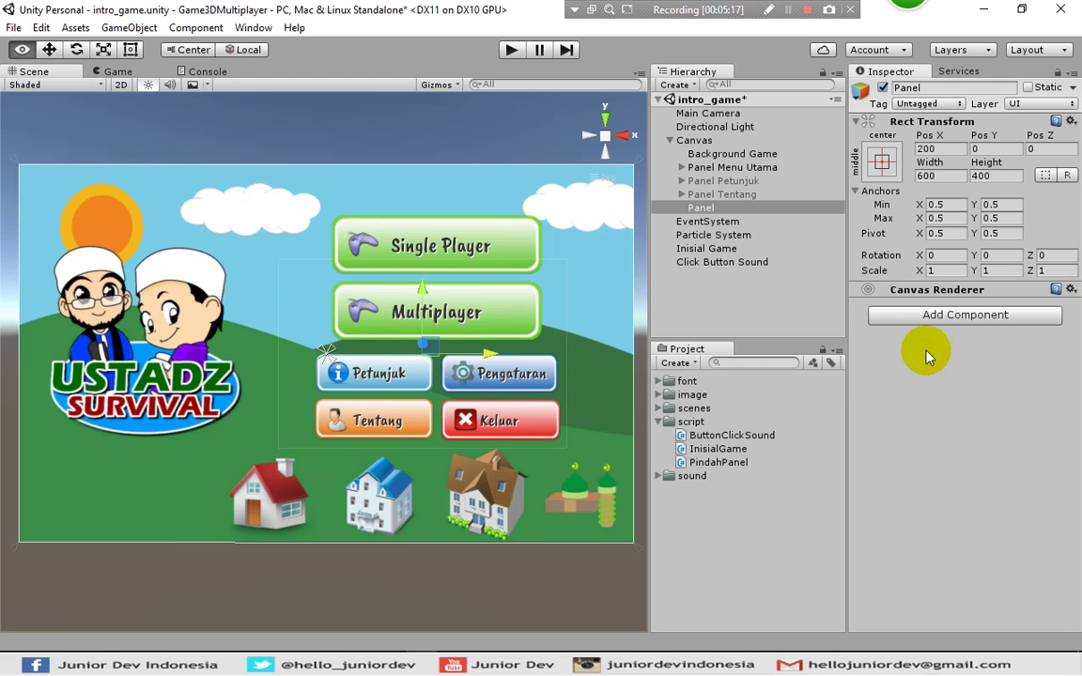
Add a Raw Image component to the Panel by searching the component list for "raw"
{"action": "left_click", "coordinate": [953, 317]}
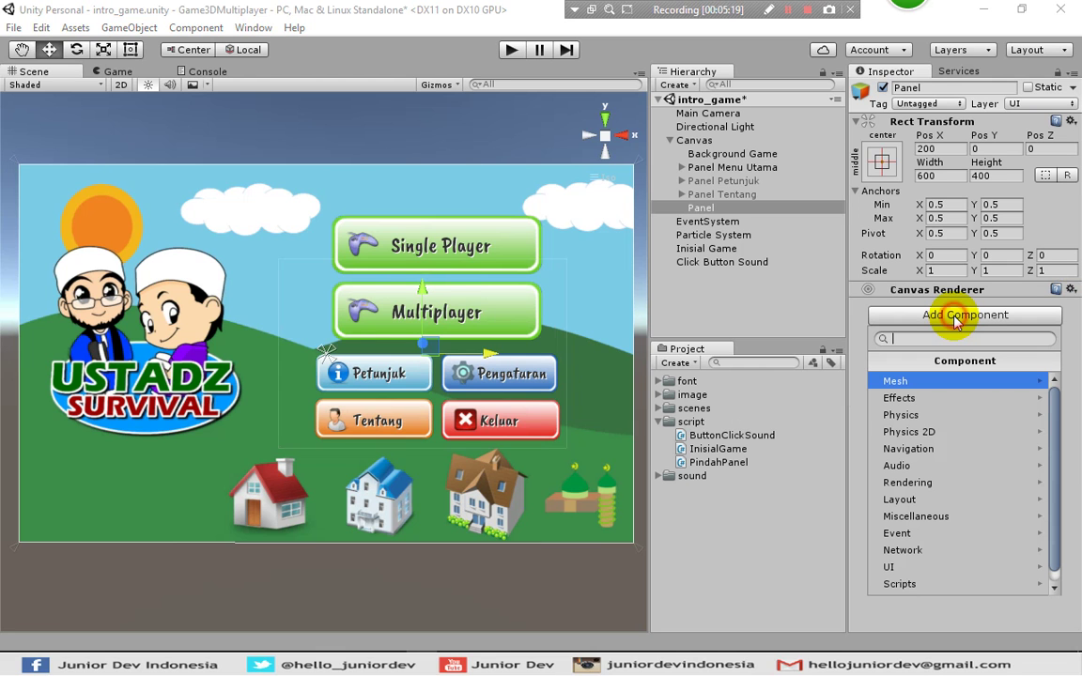
{"action": "type", "text": "raw"}
{"action": "left_click", "coordinate": [931, 379]}
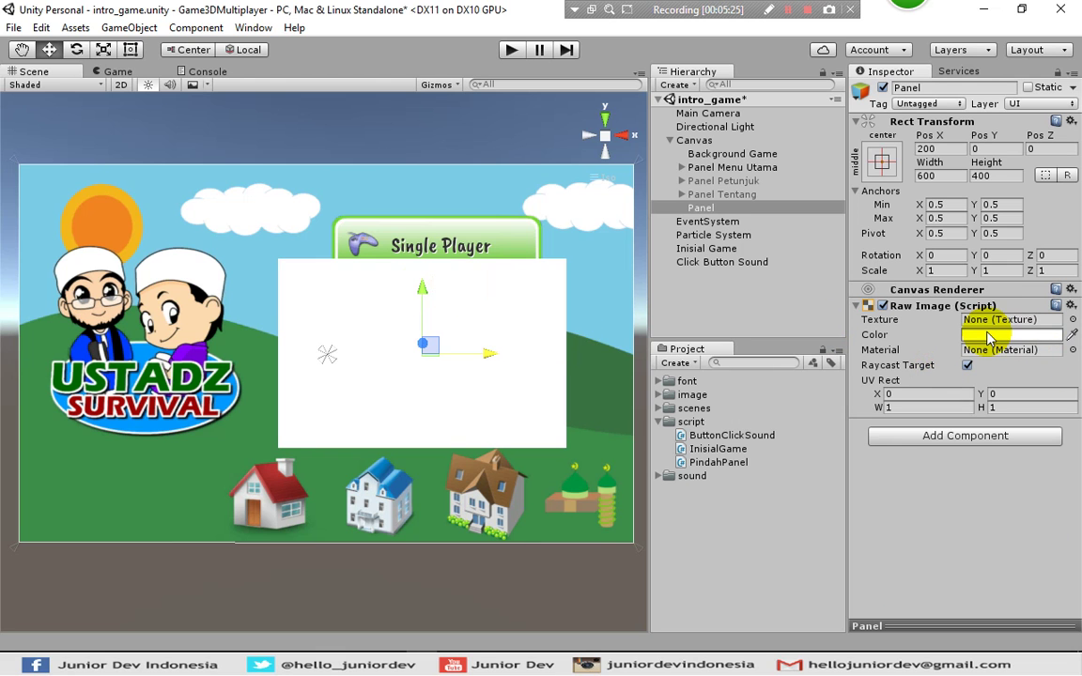
{"action": "left_click", "coordinate": [1072, 320]}
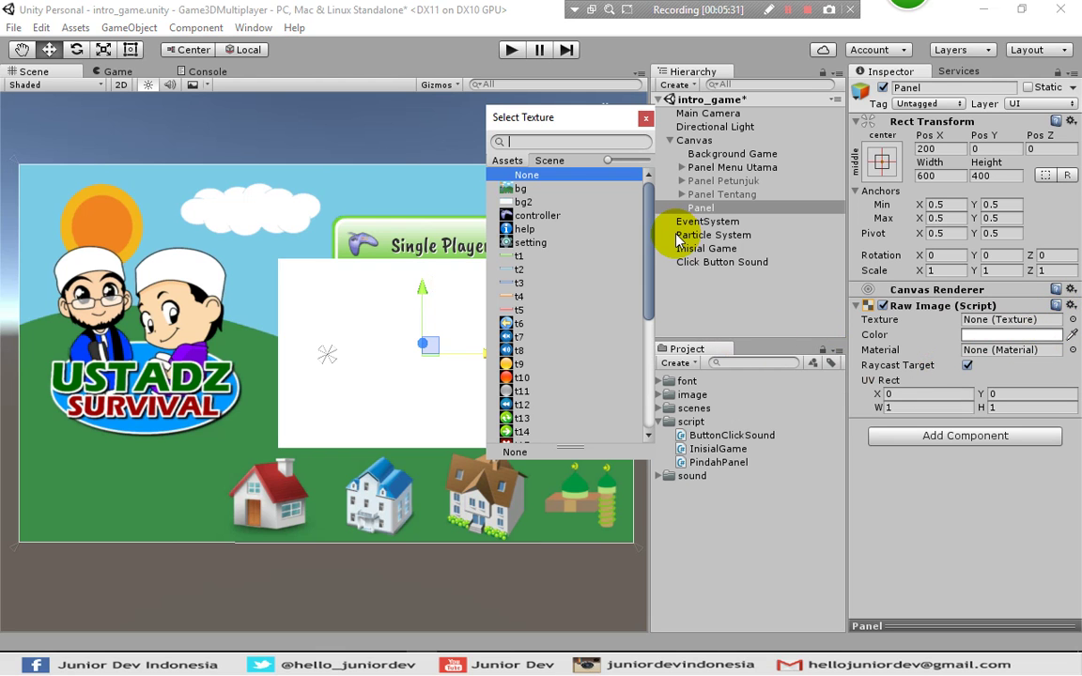
{"action": "left_click", "coordinate": [645, 119]}
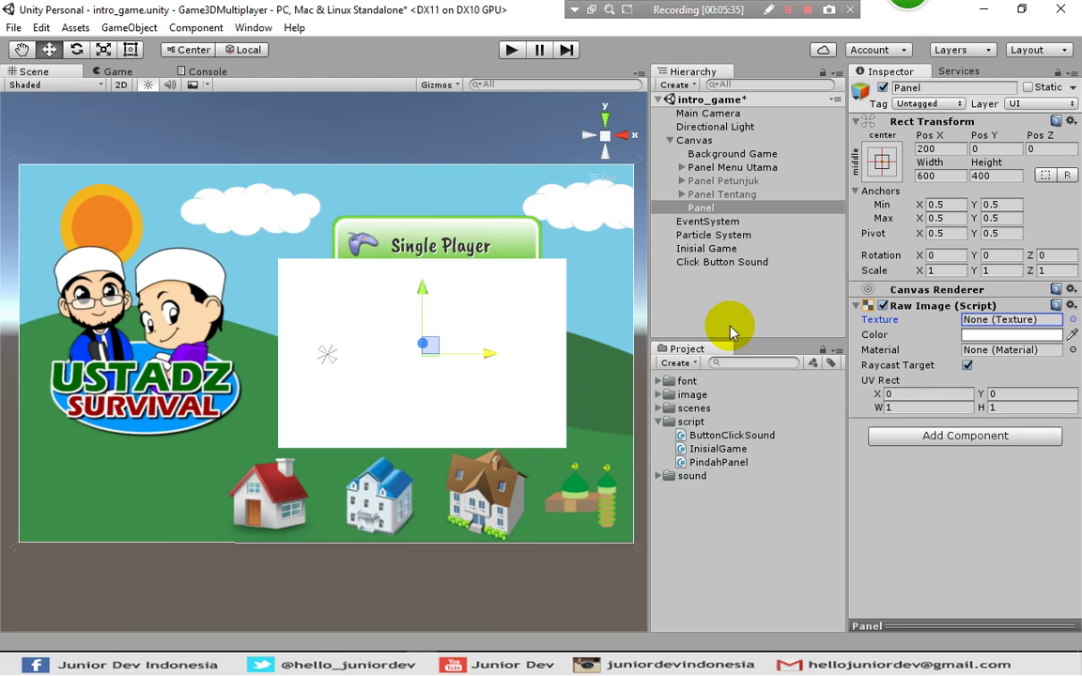
{"action": "key", "text": "alt+Tab"}
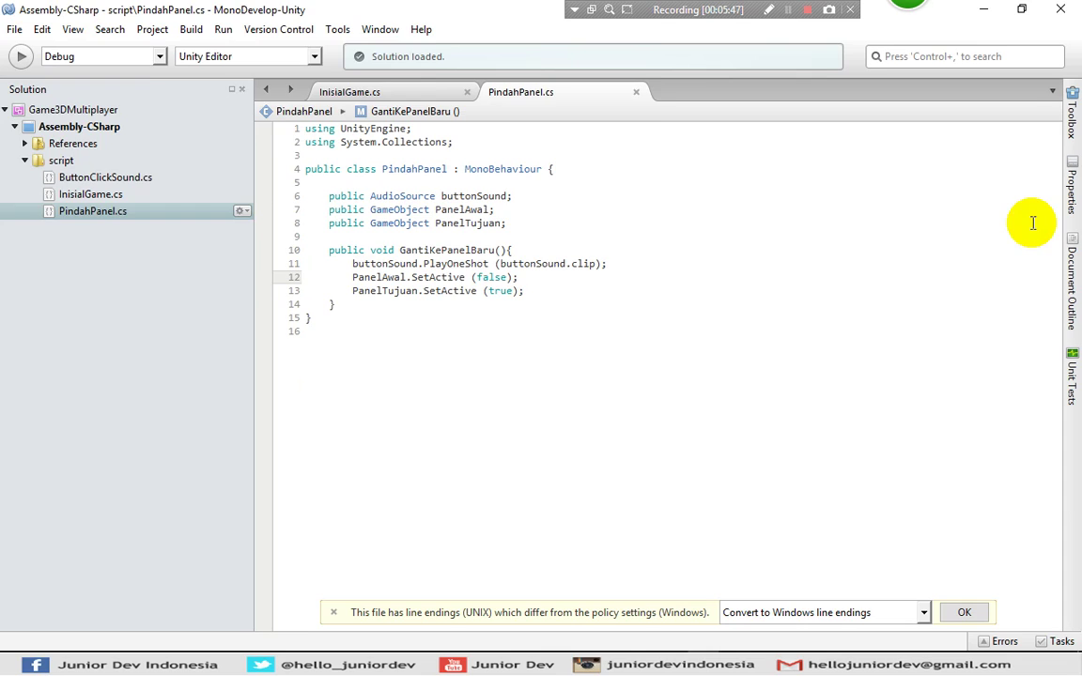
{"action": "key", "text": "alt+Tab"}
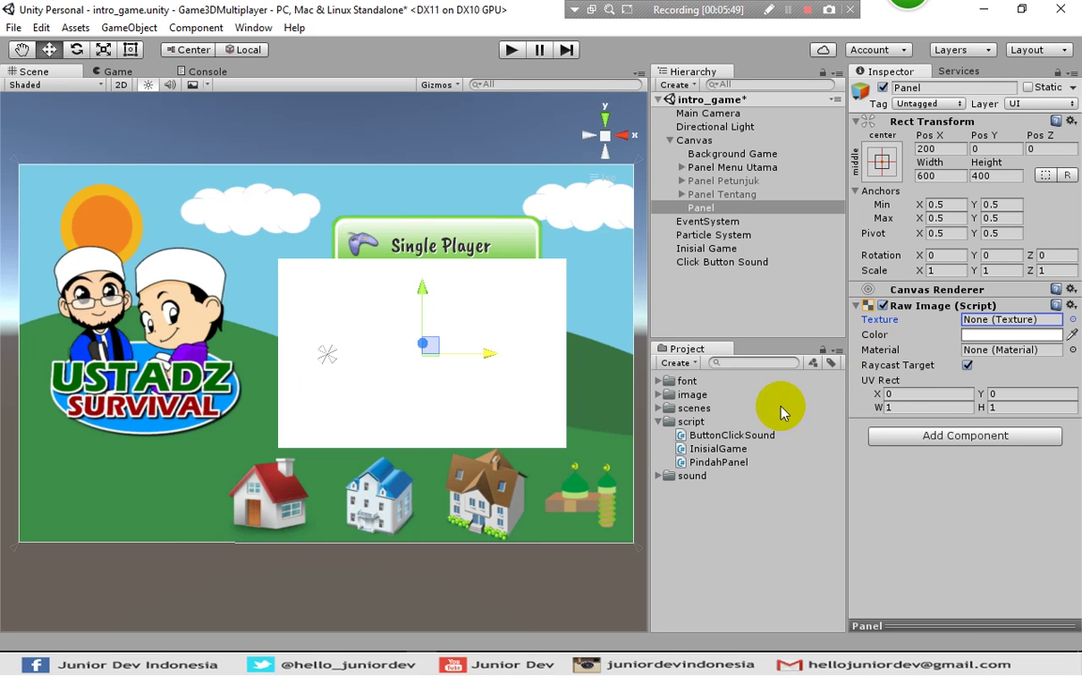
Expand the image folder in the project and assign the bg_quit texture to the Panel's Raw Image
{"action": "left_click", "coordinate": [658, 396]}
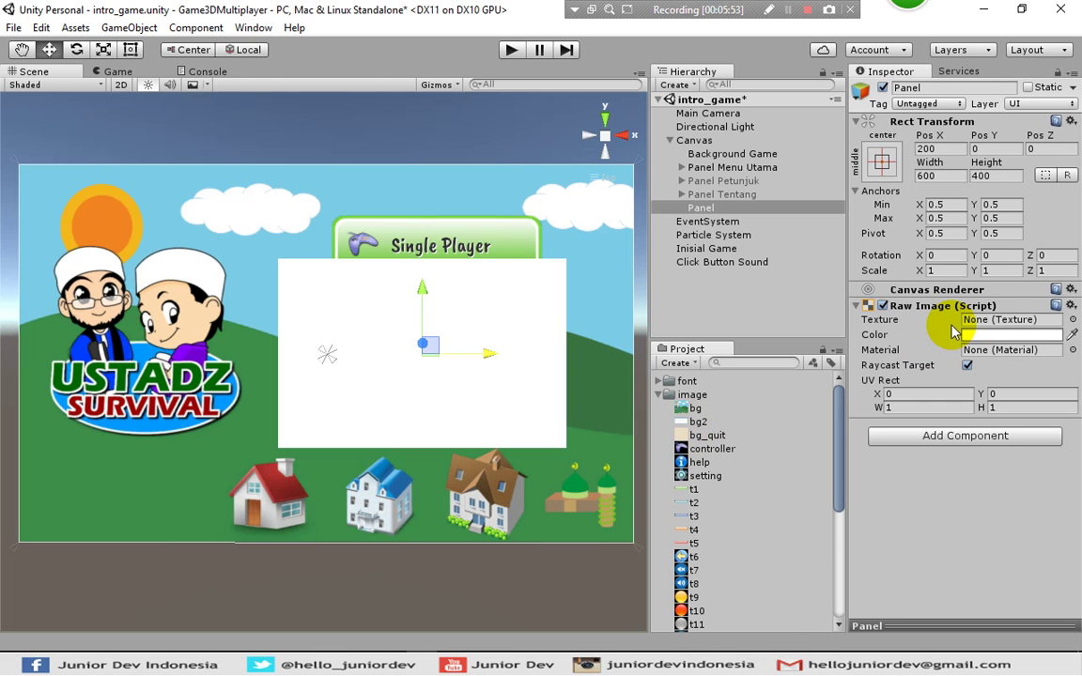
{"action": "left_click", "coordinate": [1071, 320]}
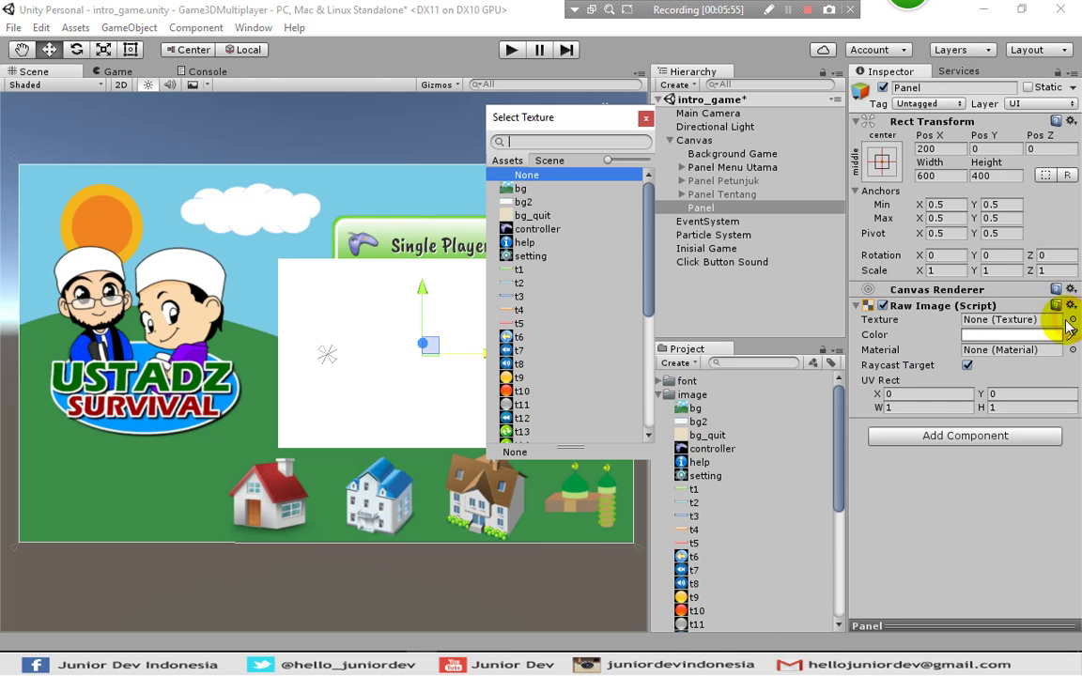
{"action": "left_click", "coordinate": [526, 215]}
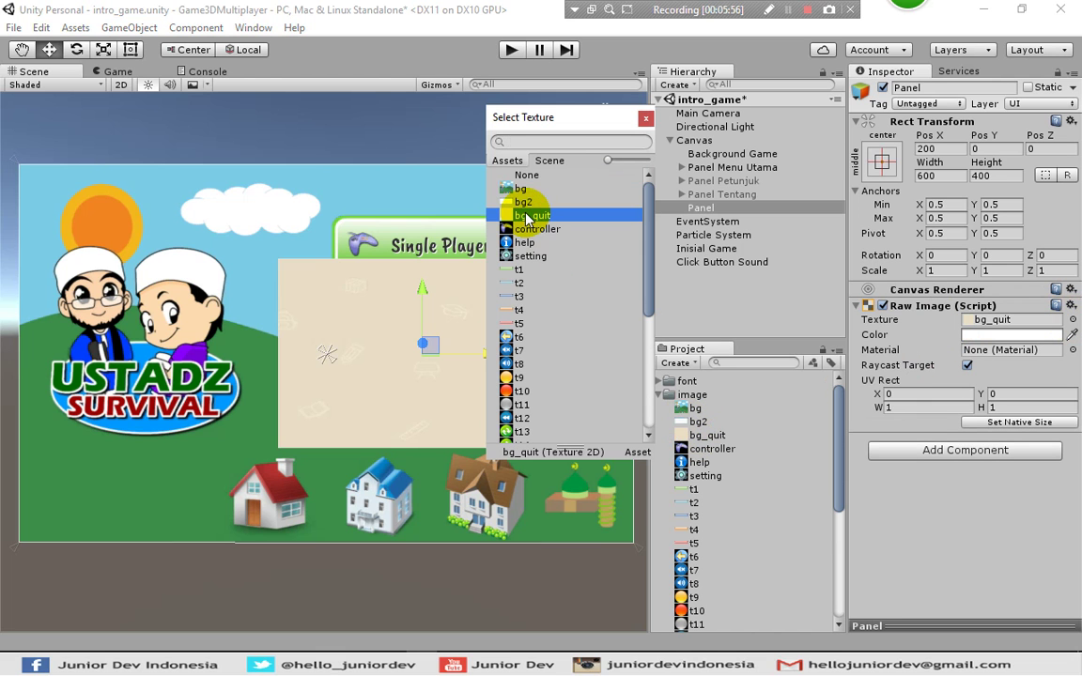
{"action": "left_click", "coordinate": [648, 120]}
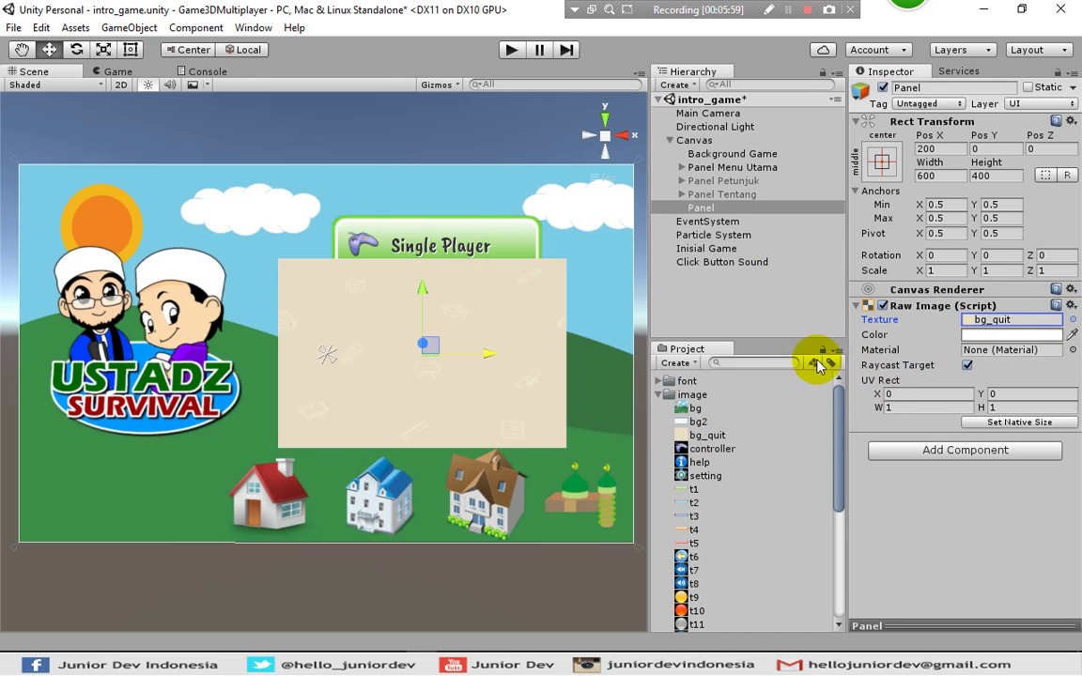
{"action": "left_click", "coordinate": [997, 424]}
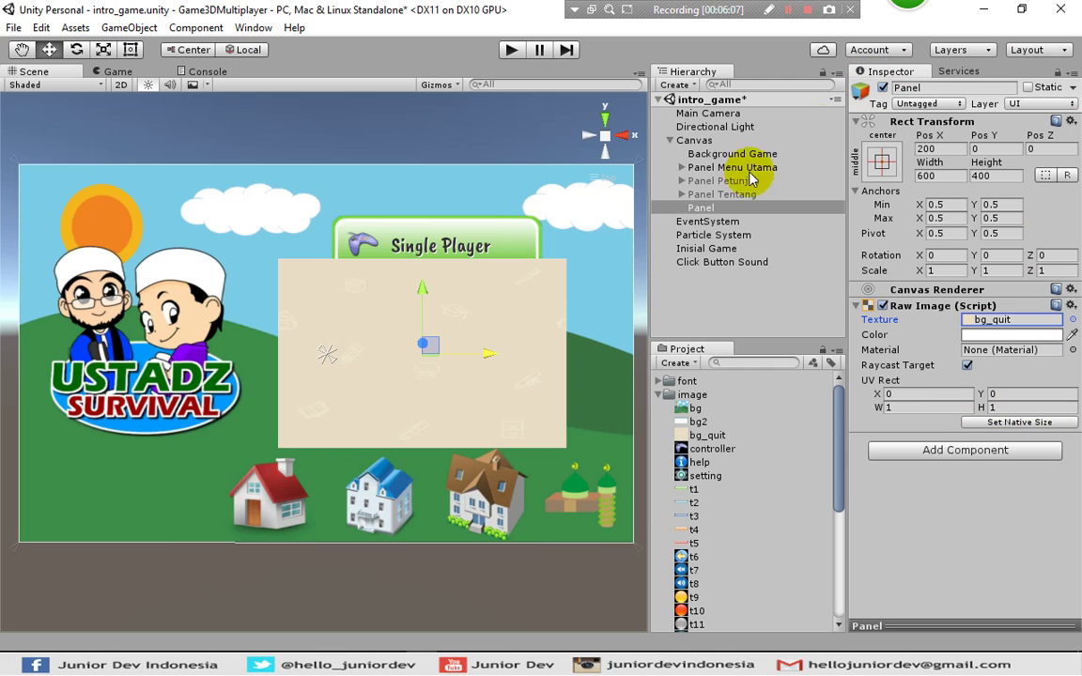
Copy the Judul Tentang object from inside Panel Tentang and collapse that panel in the object tree
{"action": "left_click", "coordinate": [681, 195]}
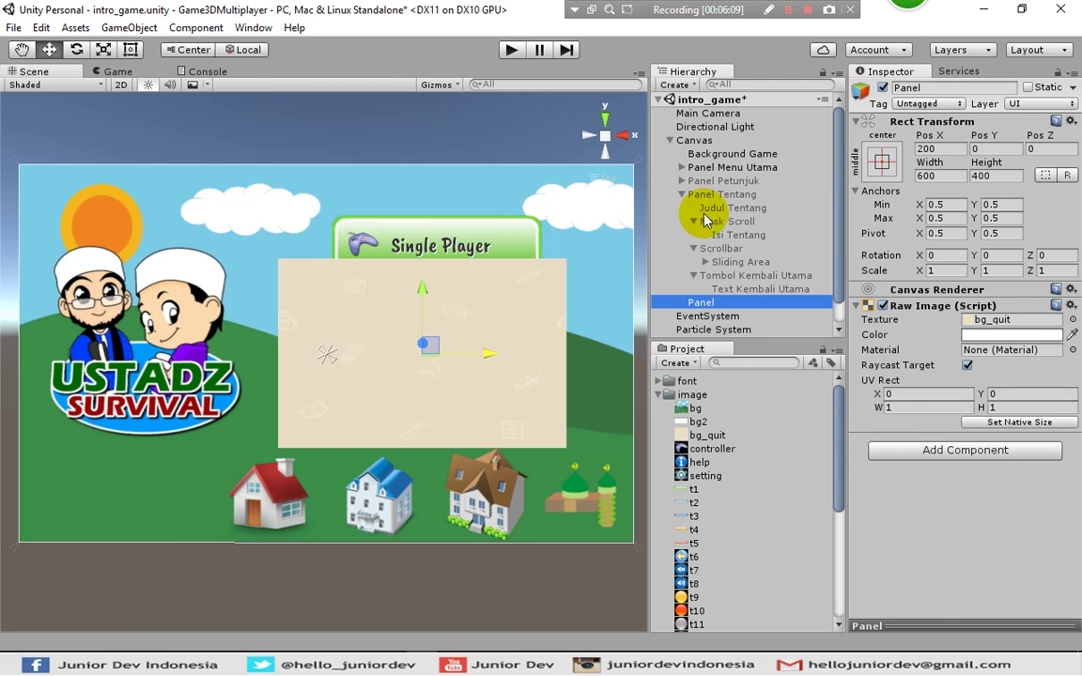
{"action": "left_click", "coordinate": [723, 208]}
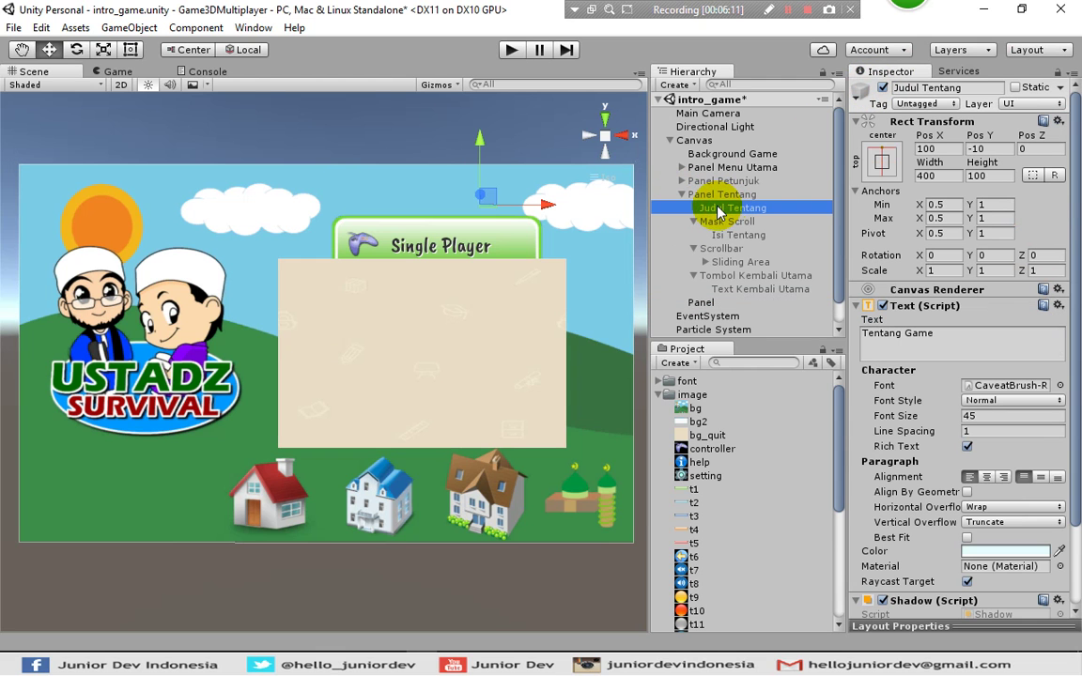
{"action": "right_click", "coordinate": [718, 208]}
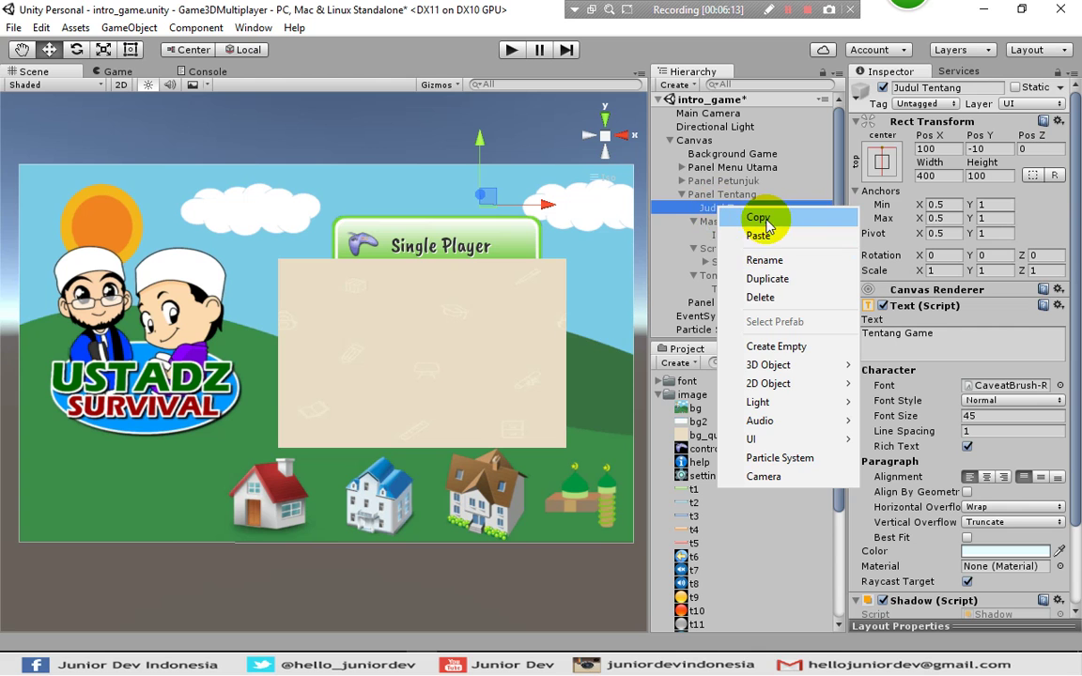
{"action": "left_click", "coordinate": [759, 214]}
{"action": "left_click", "coordinate": [682, 194]}
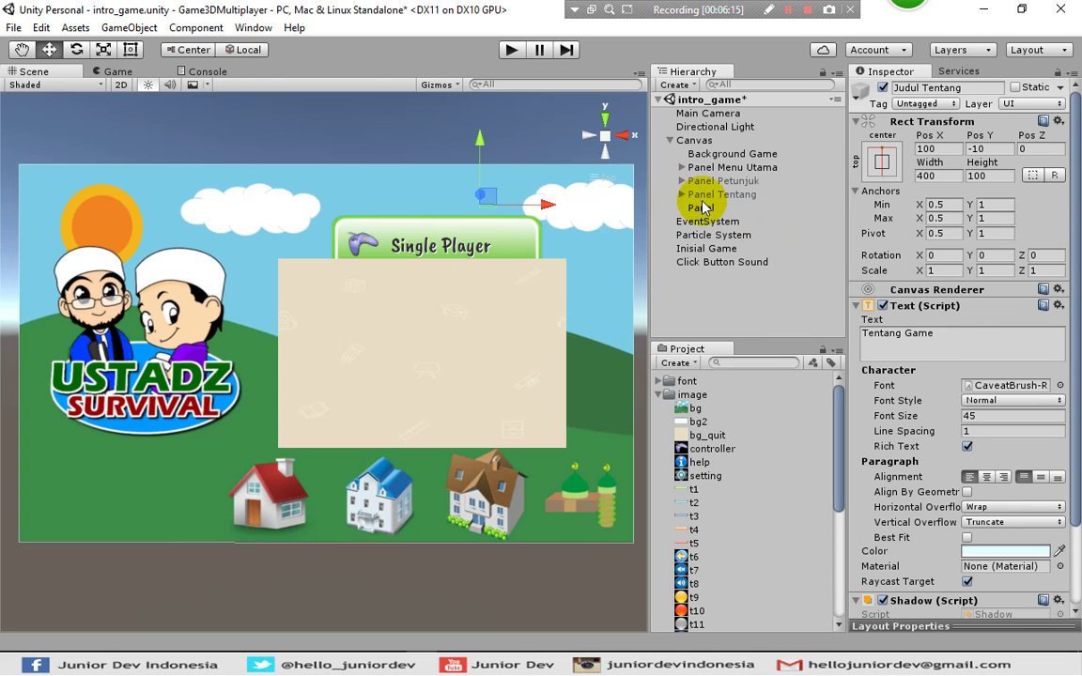
Rename the new Panel as Panel Keluar
{"action": "left_click", "coordinate": [697, 208]}
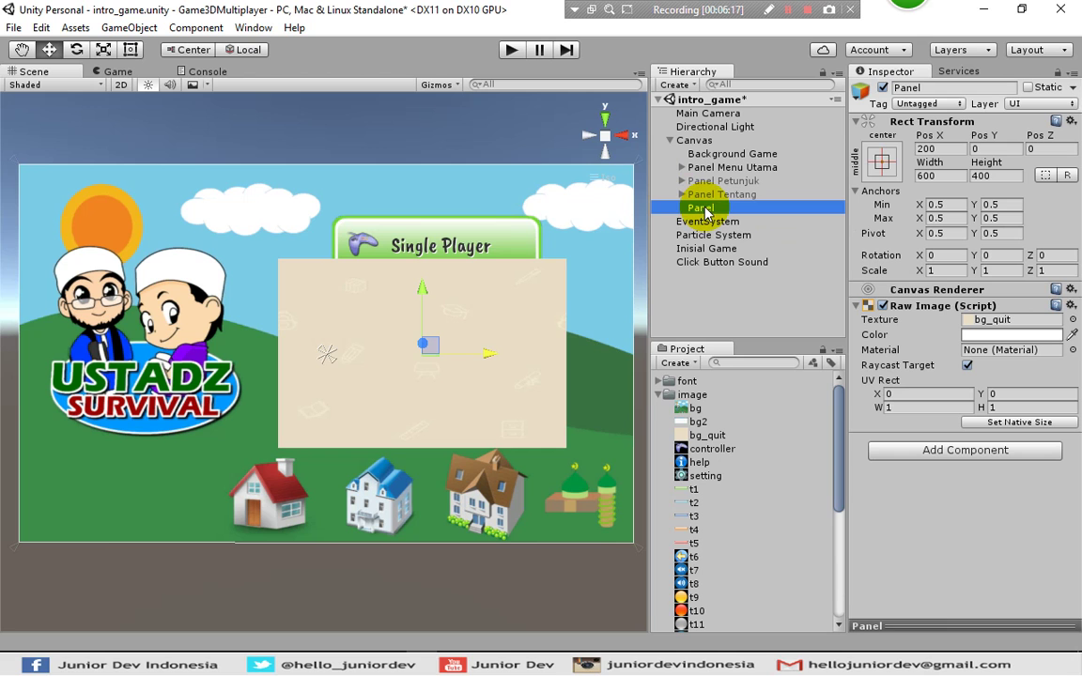
{"action": "left_click", "coordinate": [701, 207]}
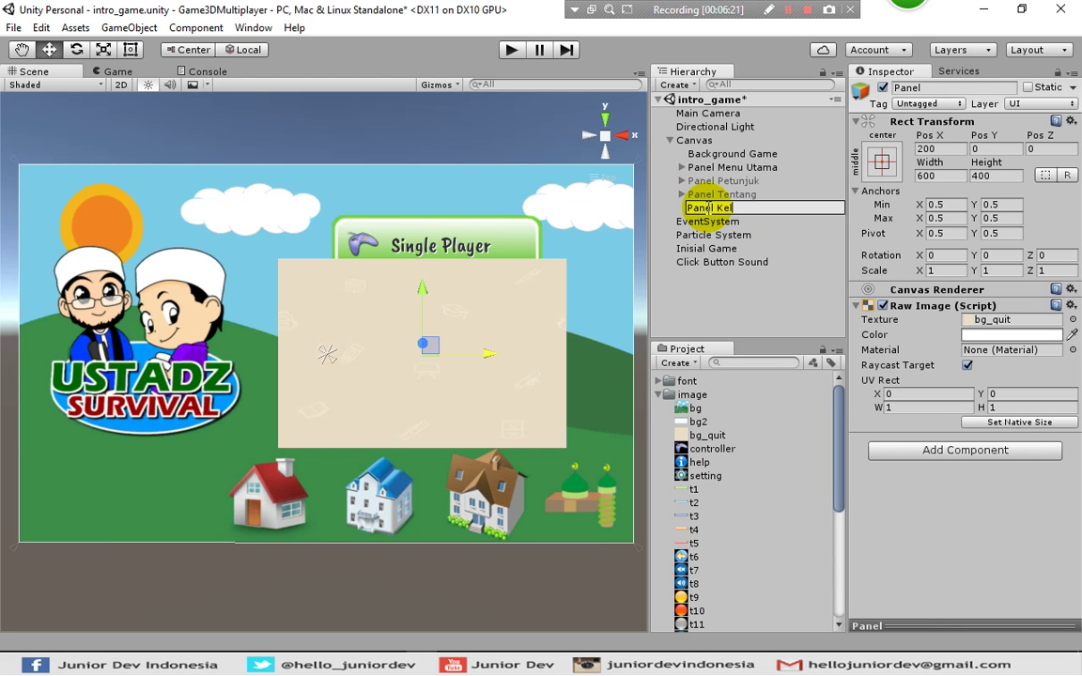
{"action": "key", "text": "Return"}
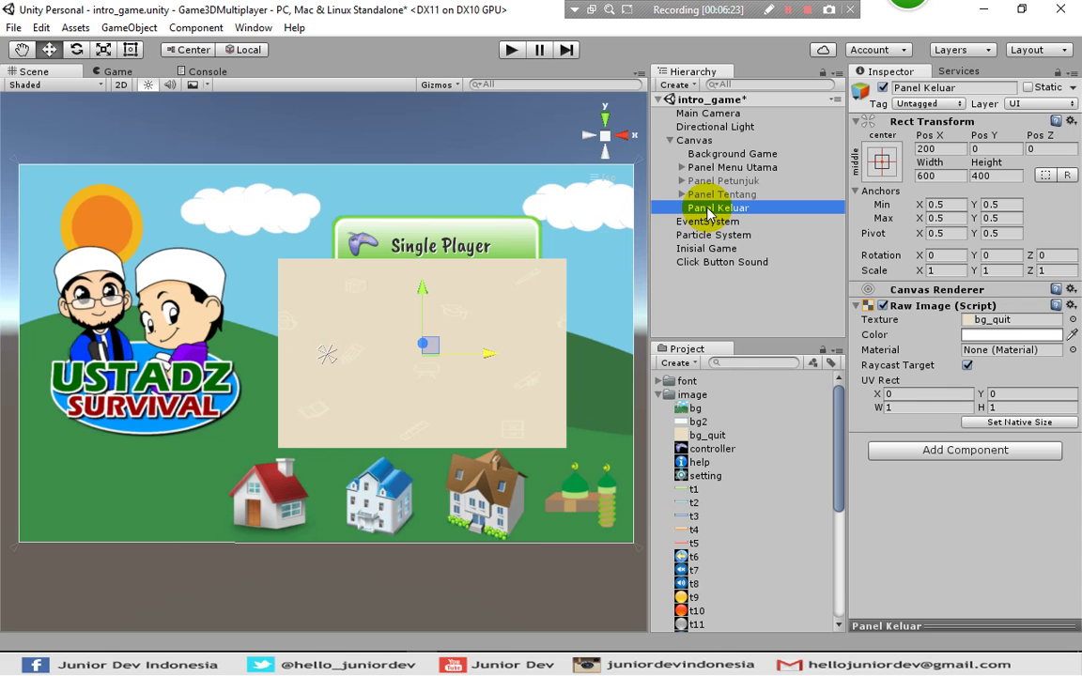
Paste the copied Judul Tentang object and make it a child of Panel Keluar
{"action": "right_click", "coordinate": [709, 212]}
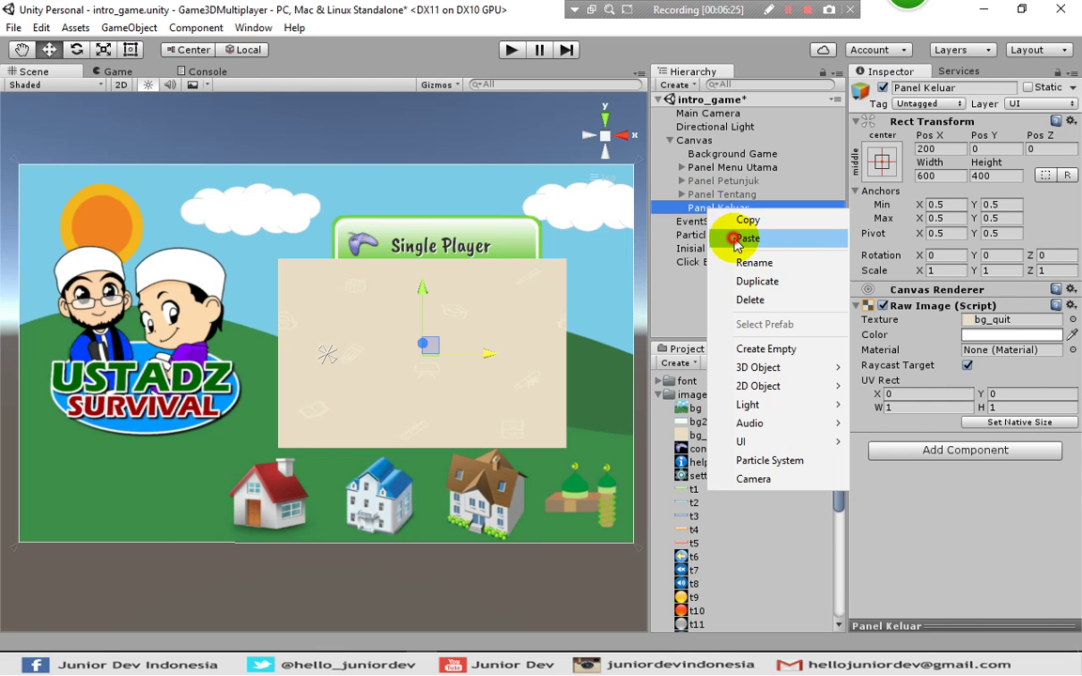
{"action": "left_click", "coordinate": [737, 238]}
{"action": "left_click_drag", "start_coordinate": [712, 228], "coordinate": [708, 214]}
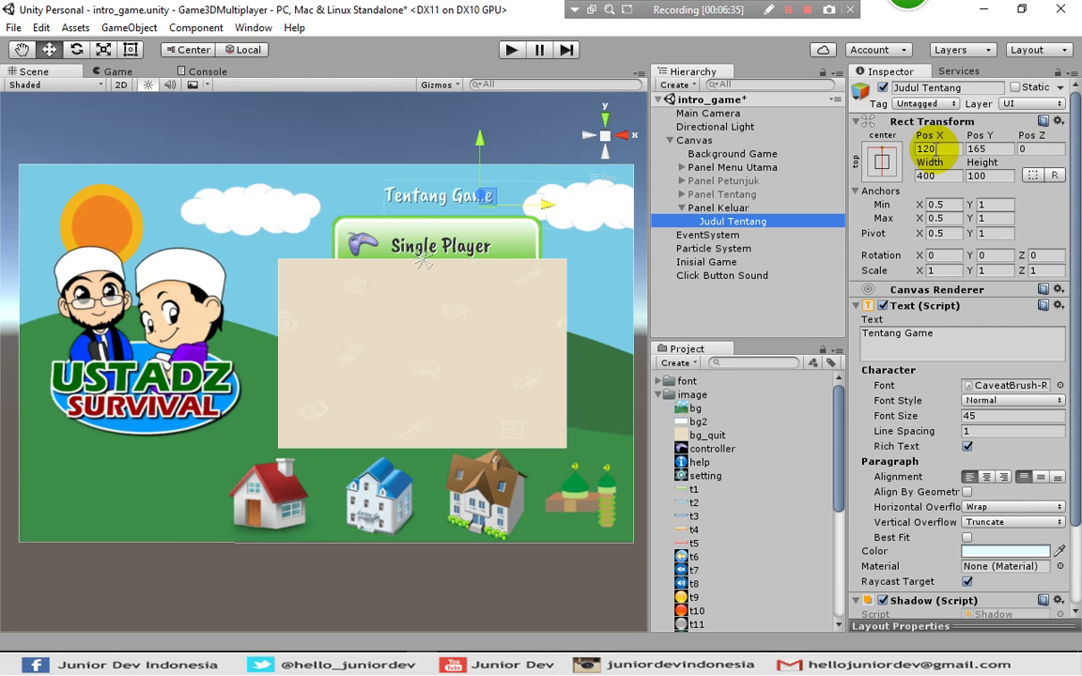
Set Pos X and Pos Y of the pasted Judul Tentang to 0 and open its anchor presets
{"action": "left_click", "coordinate": [938, 148]}
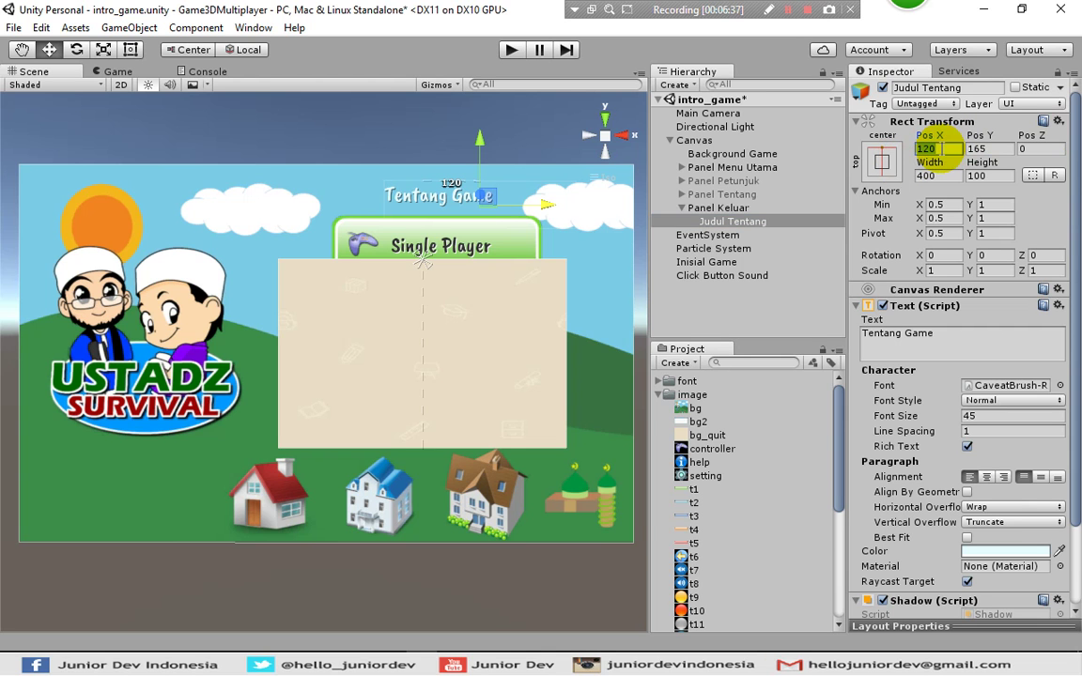
{"action": "type", "text": "0"}
{"action": "left_click", "coordinate": [976, 148]}
{"action": "type", "text": "0"}
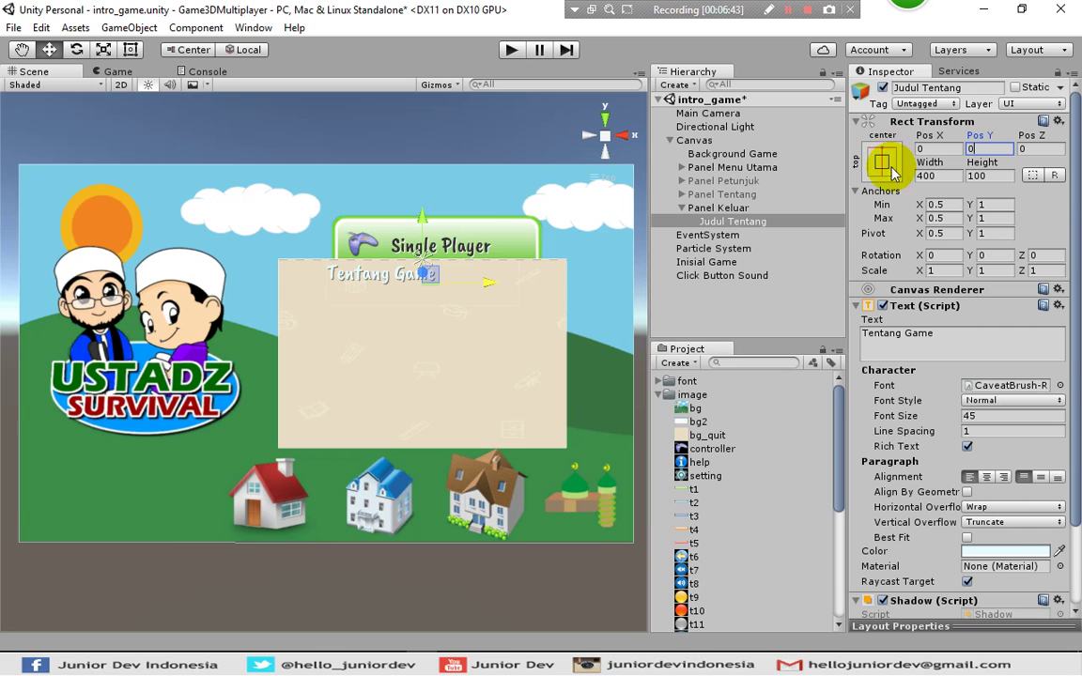
{"action": "left_click", "coordinate": [885, 160]}
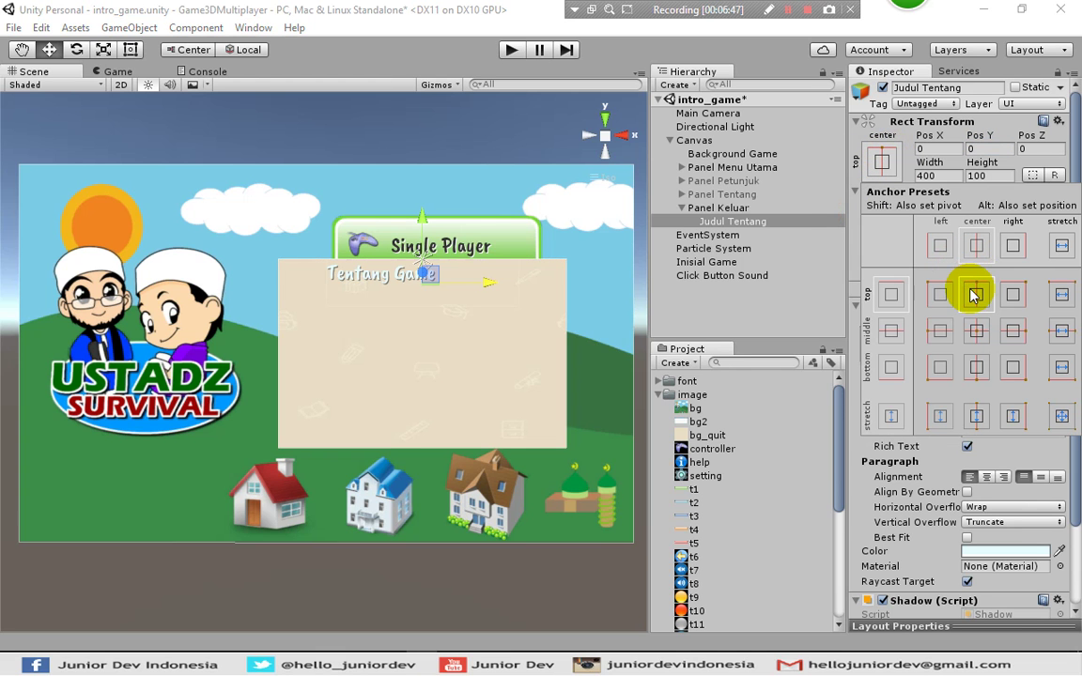
{"action": "key", "text": "alt"}
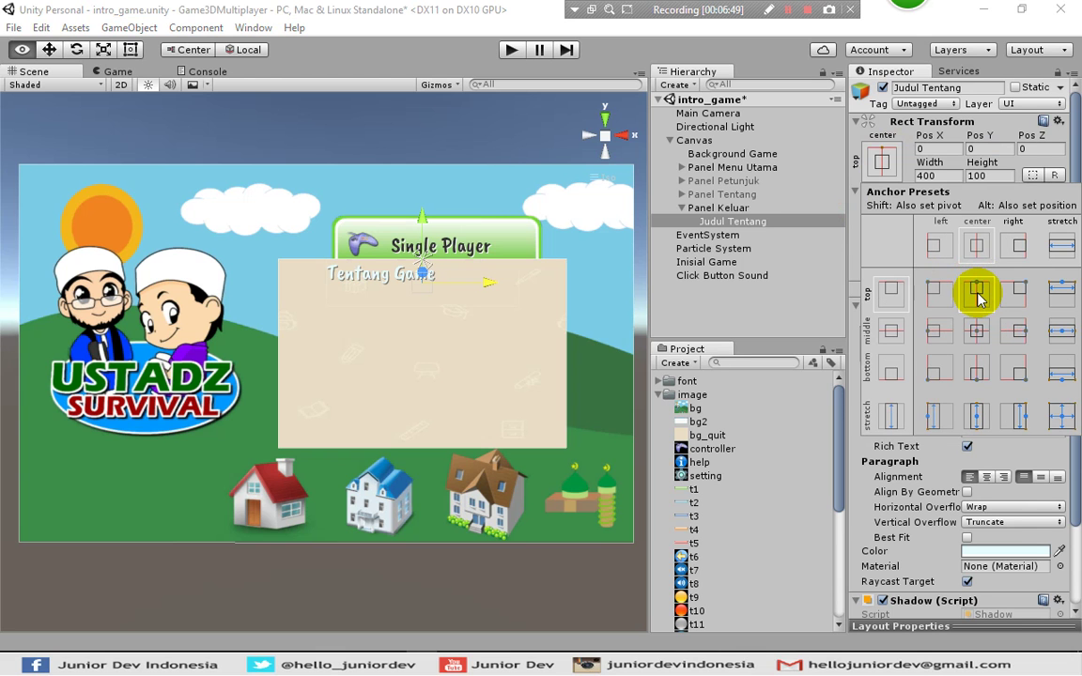
Move the pasted title along the X axis and set its Pos X to 100
{"action": "left_click", "coordinate": [939, 148]}
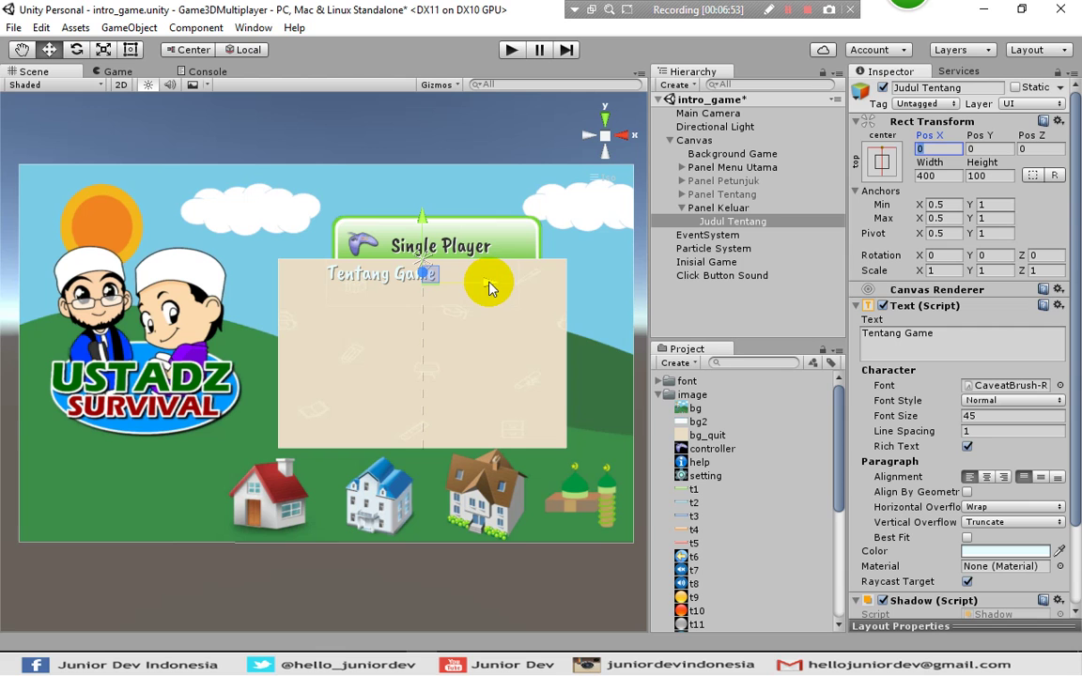
{"action": "left_click_drag", "start_coordinate": [488, 286], "coordinate": [529, 284]}
{"action": "left_click", "coordinate": [930, 151]}
{"action": "type", "text": "100"}
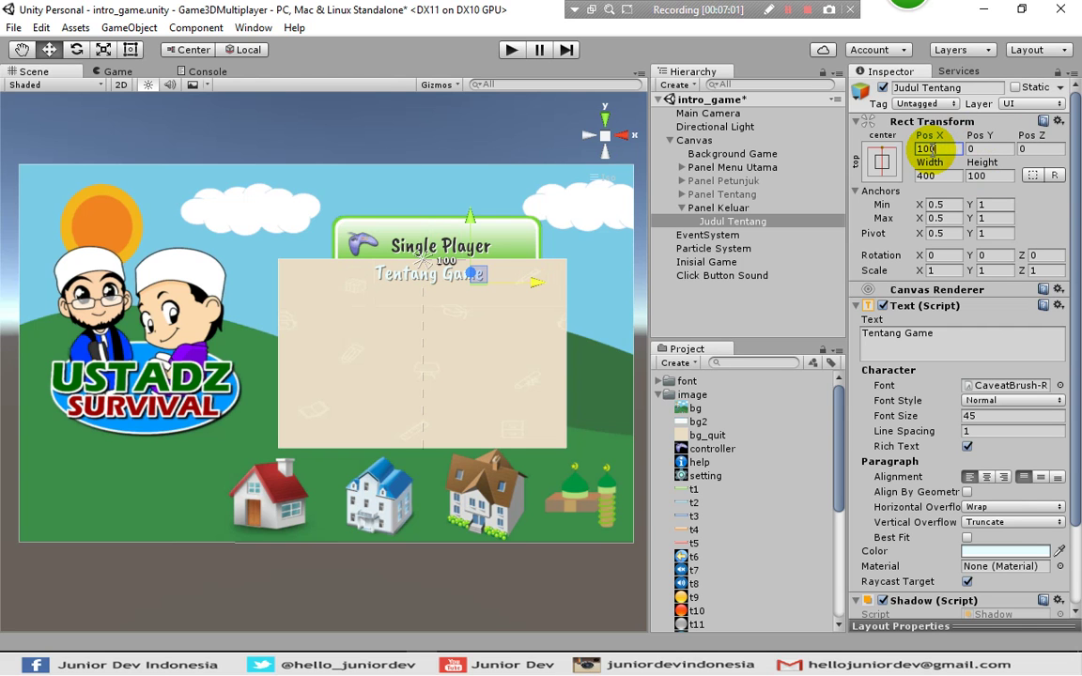
{"action": "left_click", "coordinate": [765, 319]}
Rename the Judul Tentang object under Panel Keluar as Judul Keluar
{"action": "left_click", "coordinate": [704, 223]}
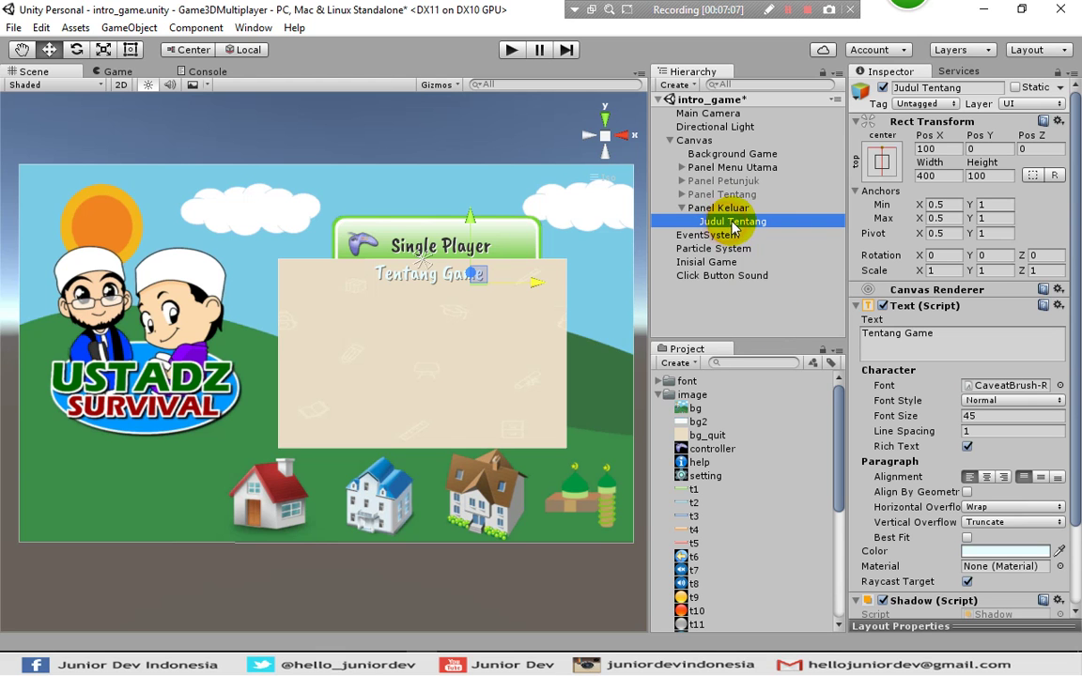
{"action": "left_click", "coordinate": [731, 222]}
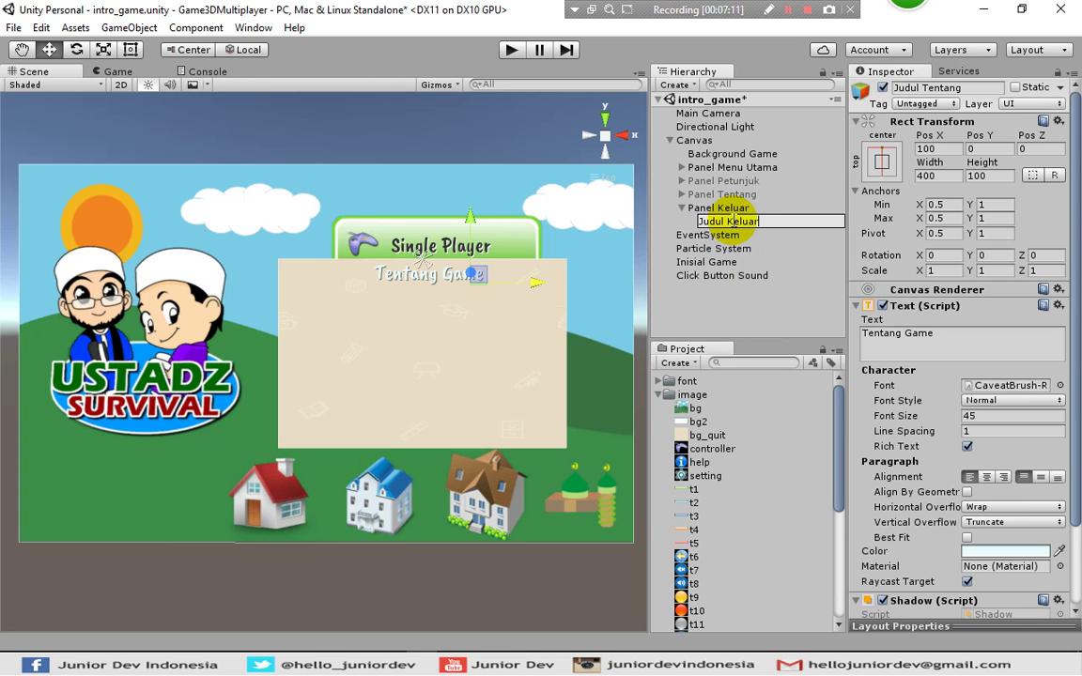
{"action": "left_click", "coordinate": [742, 301]}
{"action": "left_click", "coordinate": [756, 221]}
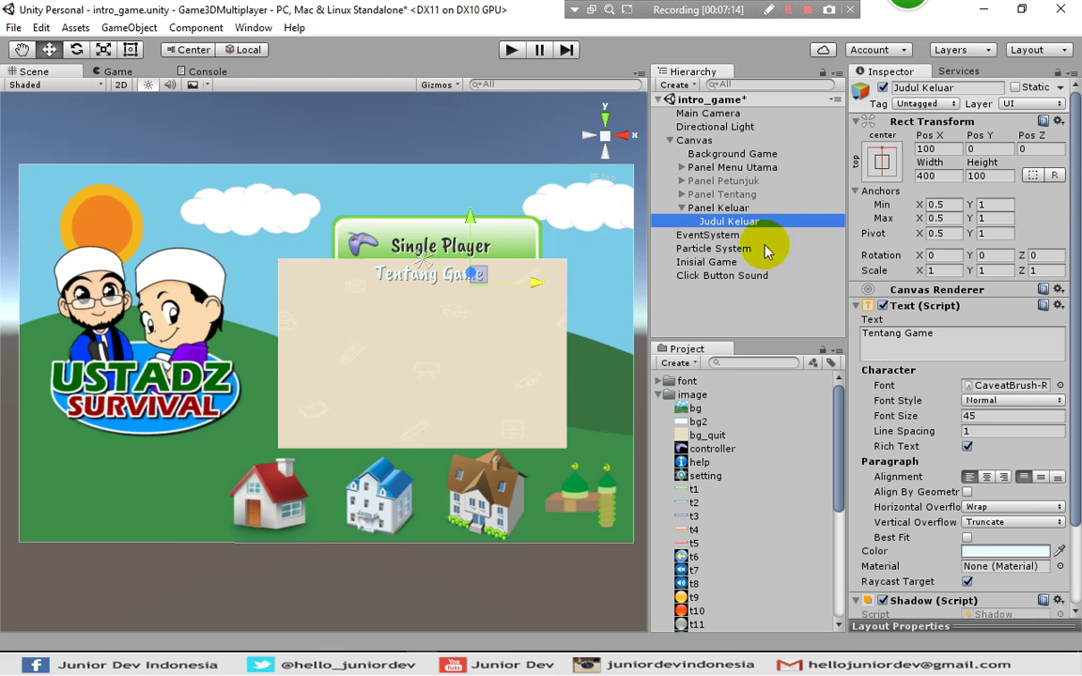
Replace the text of Judul Keluar with "Apakah Kamu Ingin Keluar Dari Game"
{"action": "left_click", "coordinate": [938, 332]}
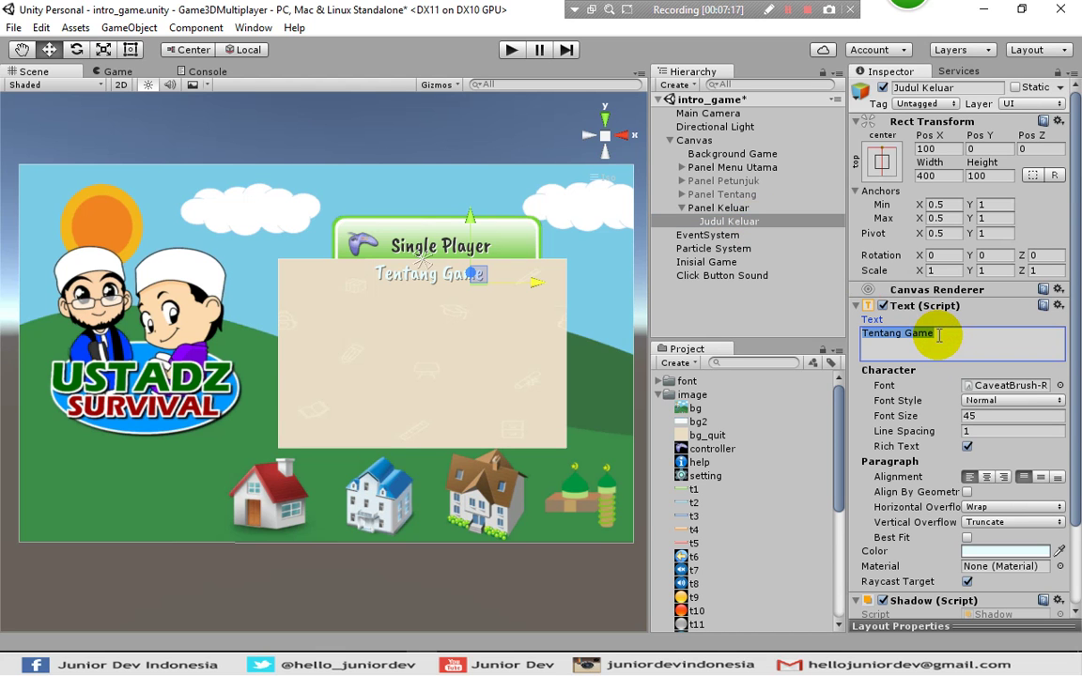
{"action": "type", "text": "Apakah Kamu Ingin Keluar Dari"}
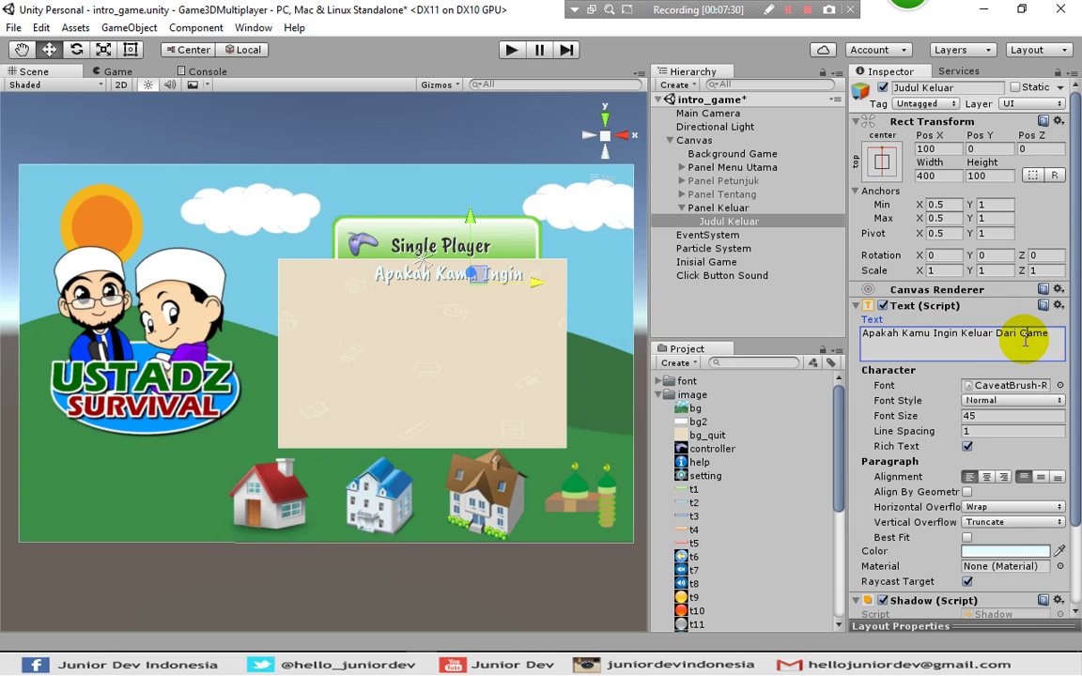
Set the height of Judul Keluar to 200 and its Pos X to 0
{"action": "left_click", "coordinate": [997, 175]}
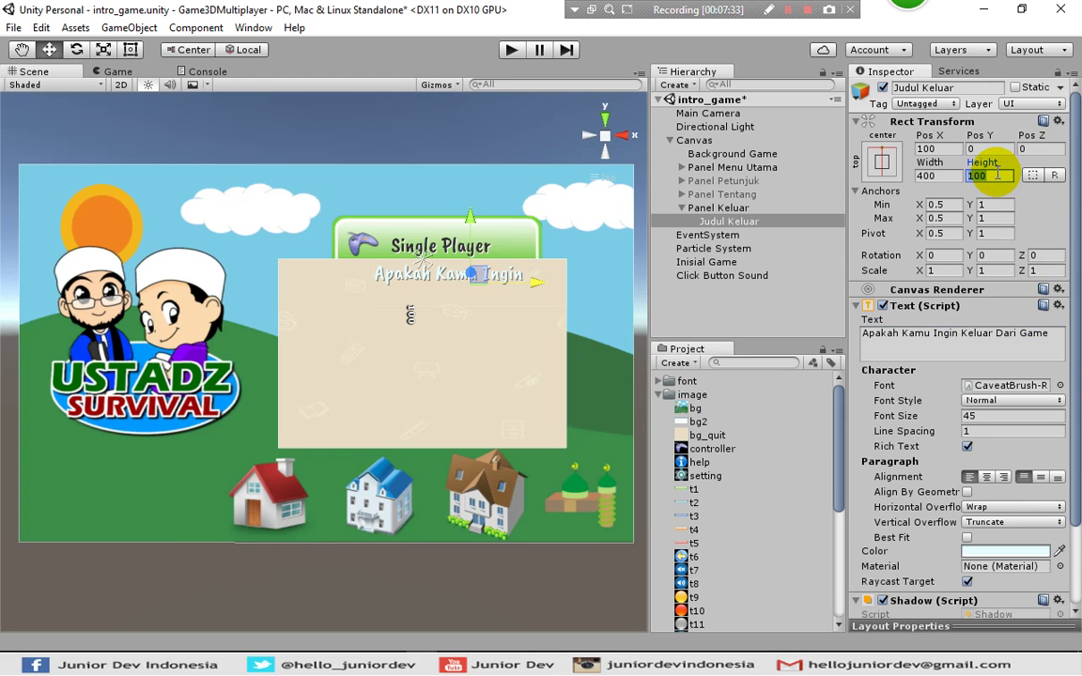
{"action": "type", "text": "200"}
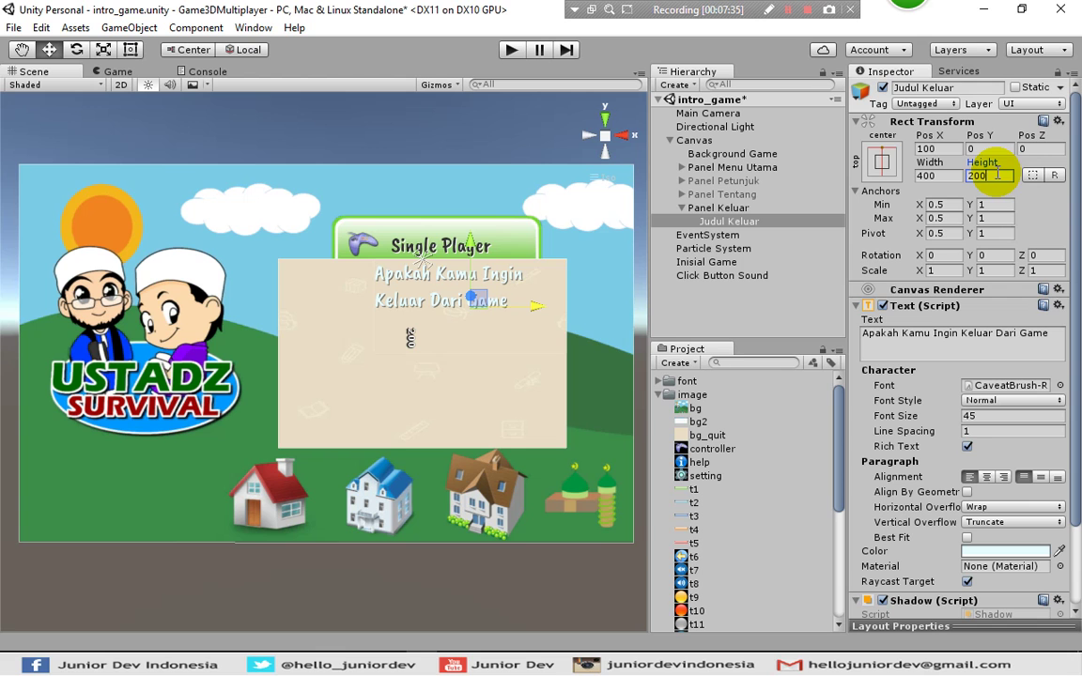
{"action": "left_click", "coordinate": [939, 149]}
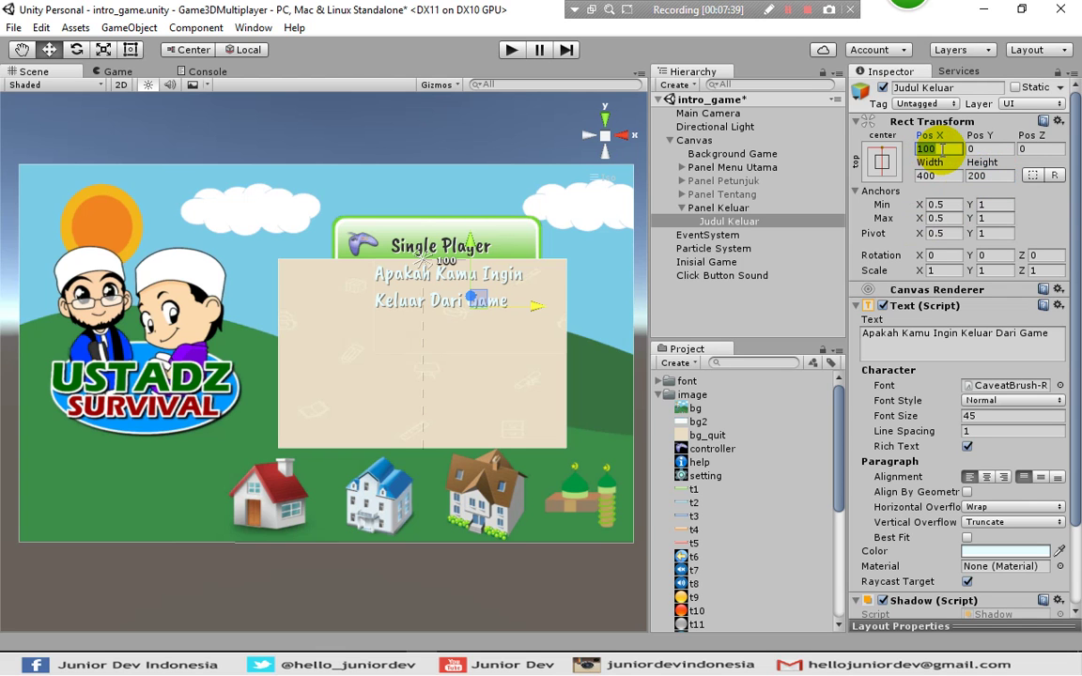
{"action": "type", "text": "0"}
{"action": "key", "text": "Return"}
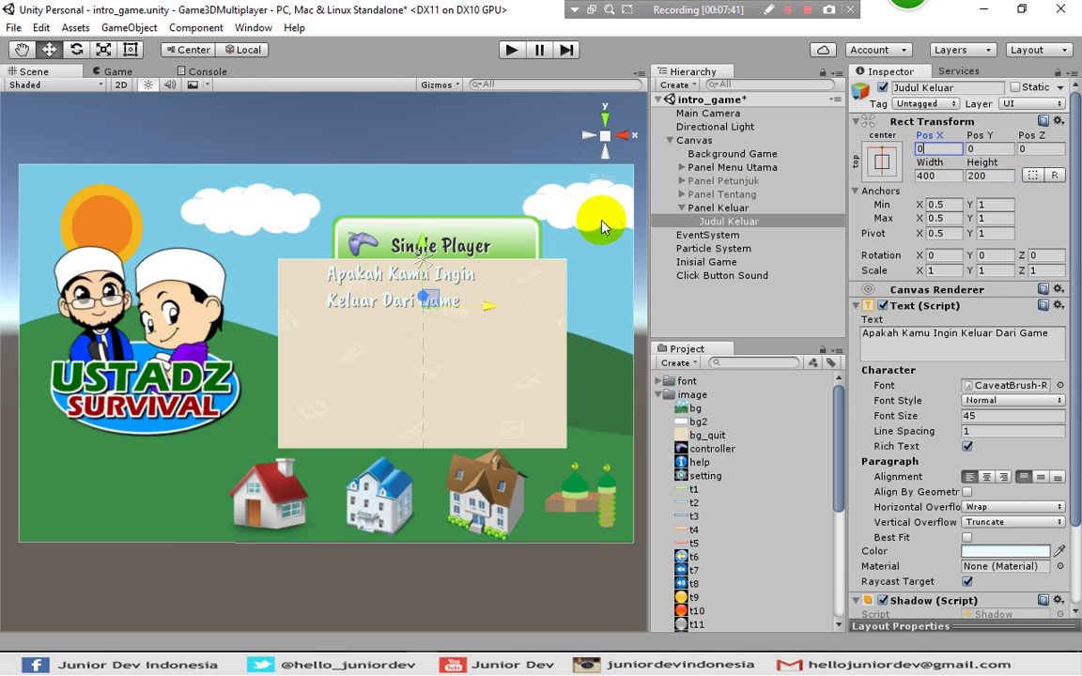
Move the Judul Keluar title down to Pos Y -45 and set its Pos X to 50
{"action": "left_click_drag", "start_coordinate": [498, 310], "coordinate": [522, 317]}
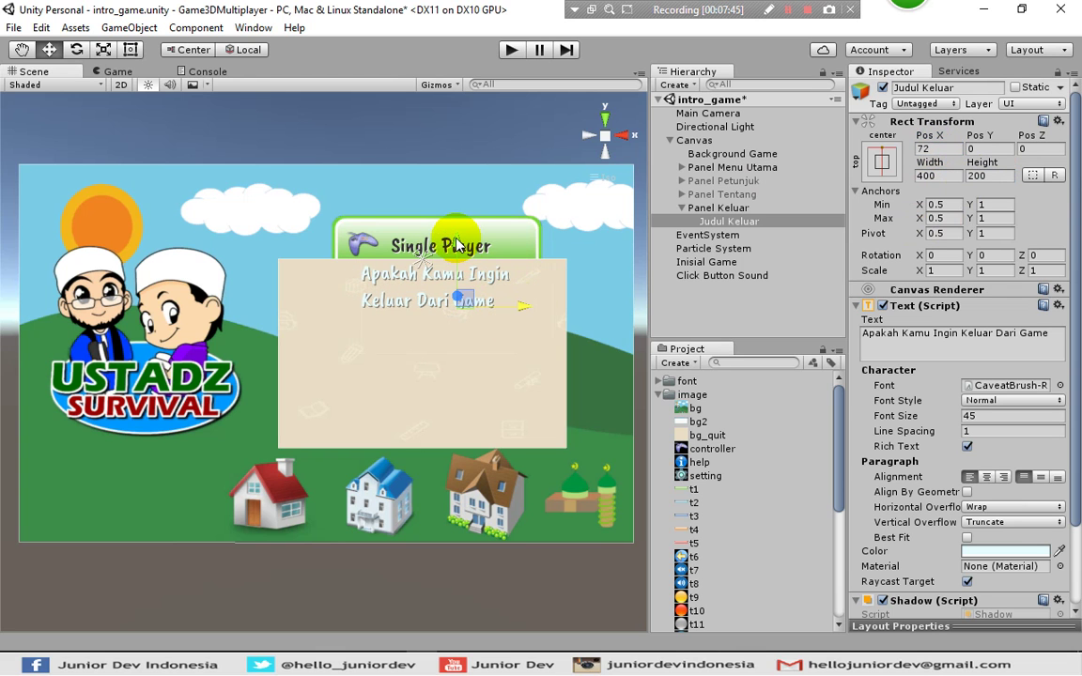
{"action": "left_click_drag", "start_coordinate": [455, 242], "coordinate": [467, 265]}
{"action": "mouse_move", "coordinate": [524, 327]}
{"action": "left_mouse_down"}
{"action": "mouse_move", "coordinate": [521, 337]}
{"action": "mouse_move", "coordinate": [525, 327]}
{"action": "mouse_move", "coordinate": [515, 326]}
{"action": "left_mouse_up"}
{"action": "left_click", "coordinate": [924, 149]}
{"action": "type", "text": "50"}
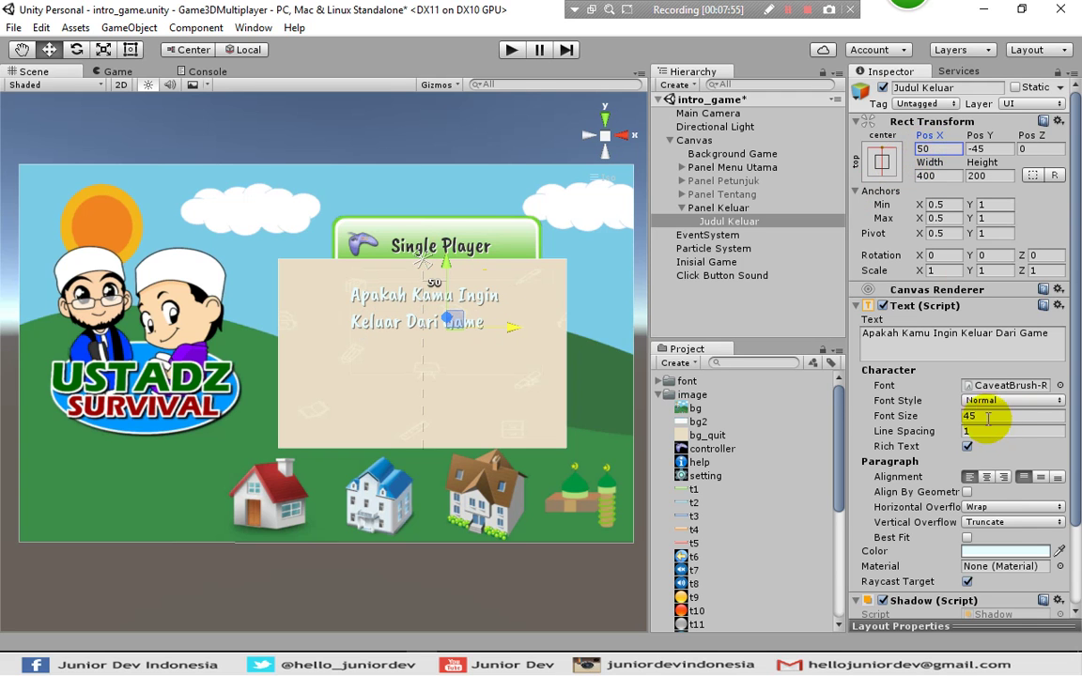
Change the text color of Judul Keluar to brown, hex 8A5800FF
{"action": "scroll", "coordinate": [947, 383], "scroll_direction": "down", "scroll_amount": 3}
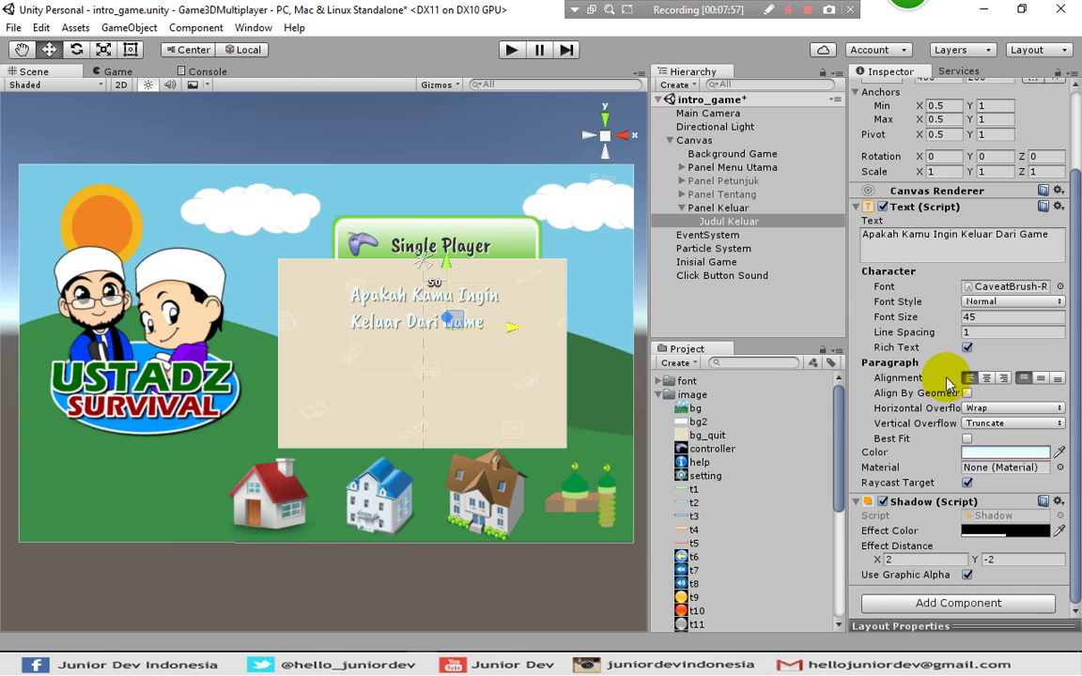
{"action": "left_click", "coordinate": [985, 455]}
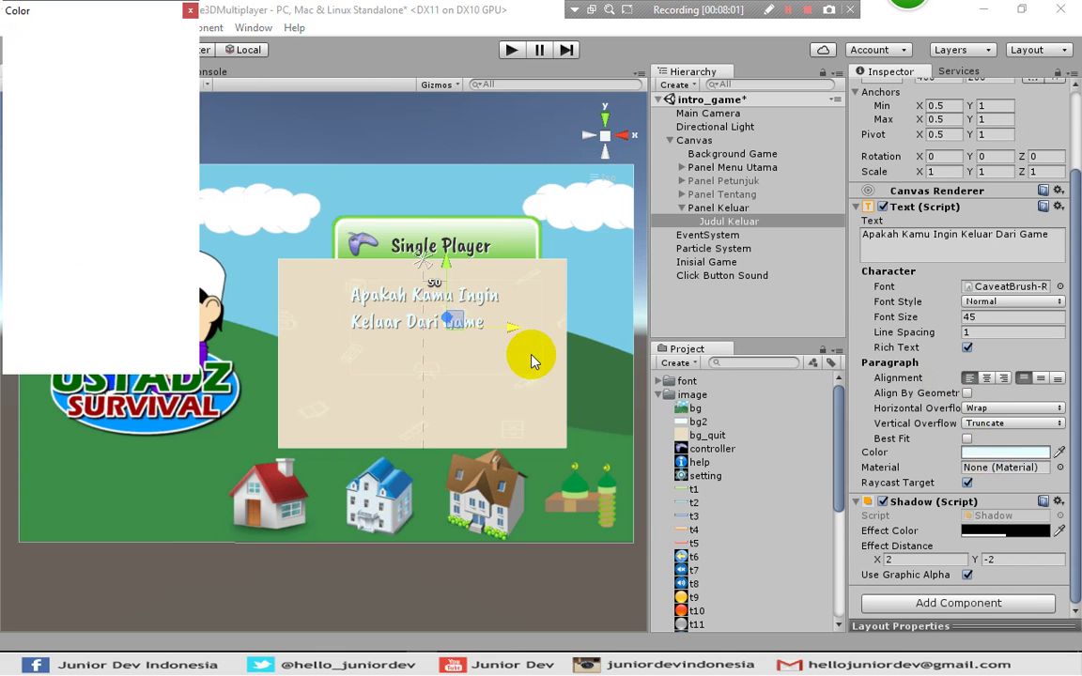
{"action": "left_click", "coordinate": [177, 138]}
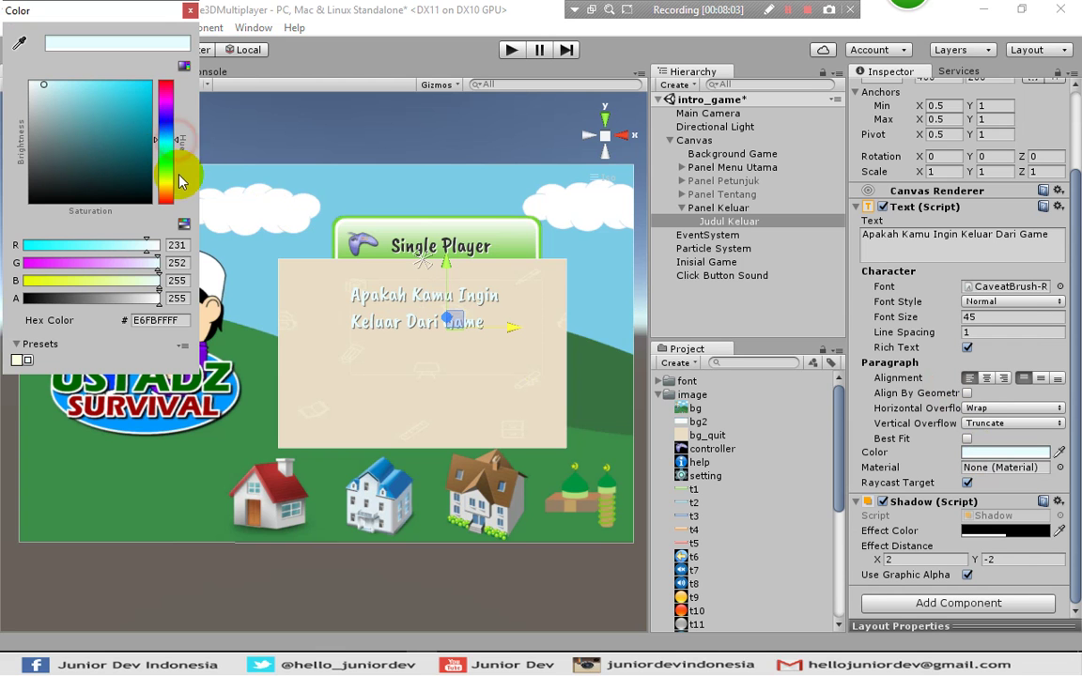
{"action": "left_click_drag", "start_coordinate": [173, 185], "coordinate": [165, 202]}
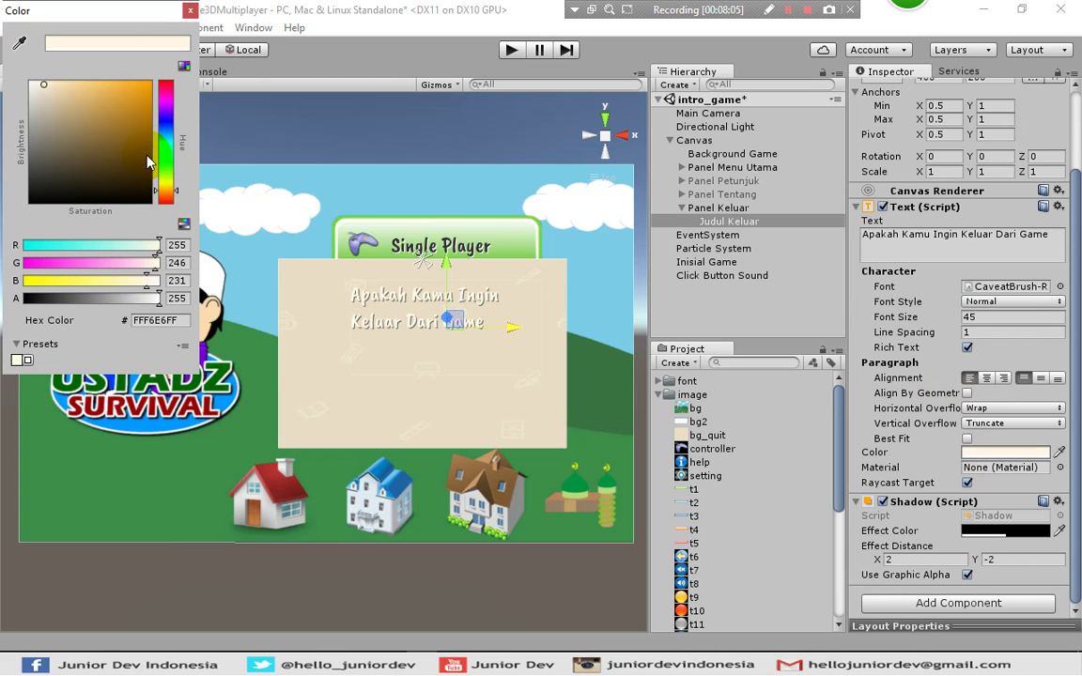
{"action": "mouse_move", "coordinate": [121, 92]}
{"action": "left_mouse_down"}
{"action": "mouse_move", "coordinate": [125, 84]}
{"action": "mouse_move", "coordinate": [140, 96]}
{"action": "mouse_move", "coordinate": [164, 144]}
{"action": "left_mouse_up"}
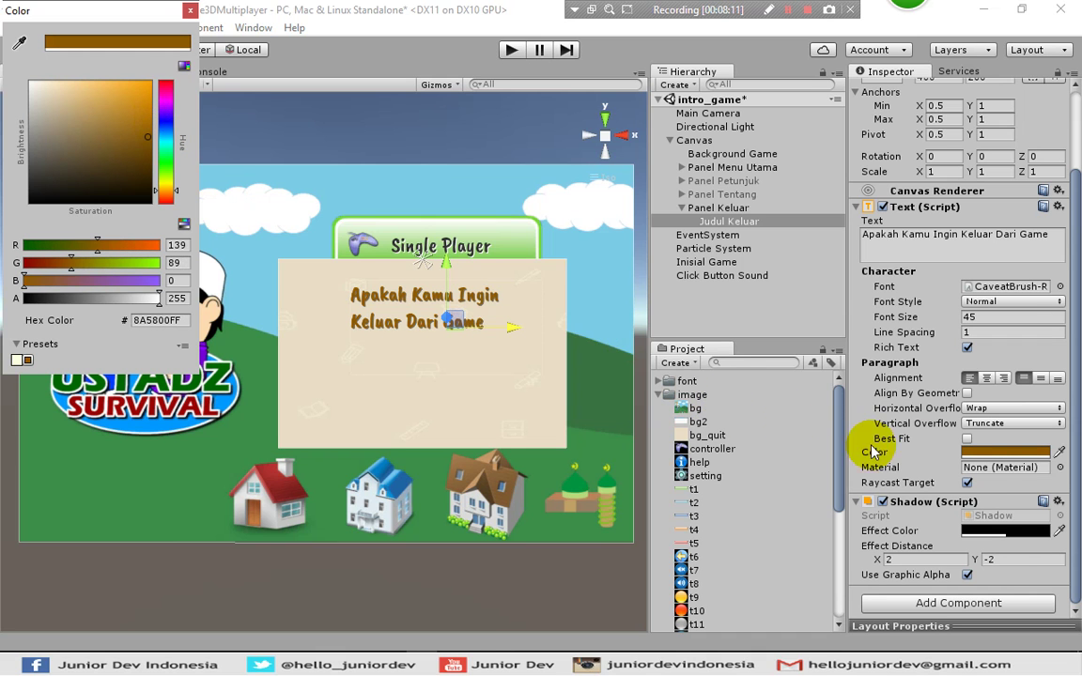
Set the shadow effect color of Judul Keluar to semi-transparent white, hex FFFFFF7F, and close the color picker
{"action": "left_click", "coordinate": [993, 530]}
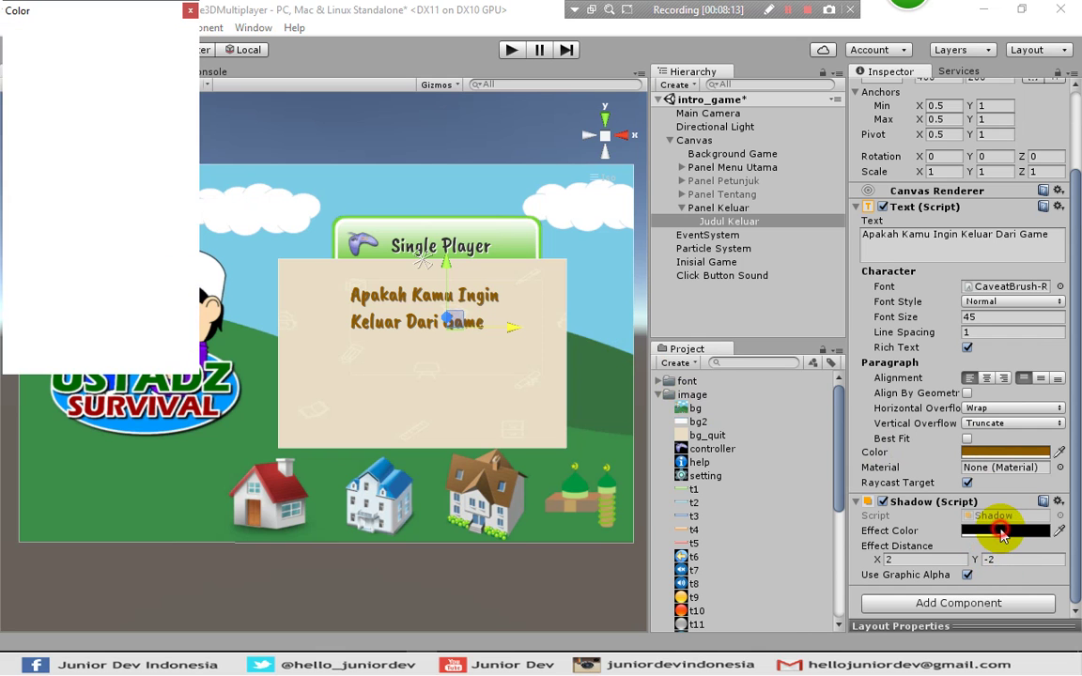
{"action": "left_click_drag", "start_coordinate": [65, 106], "coordinate": [2, 51]}
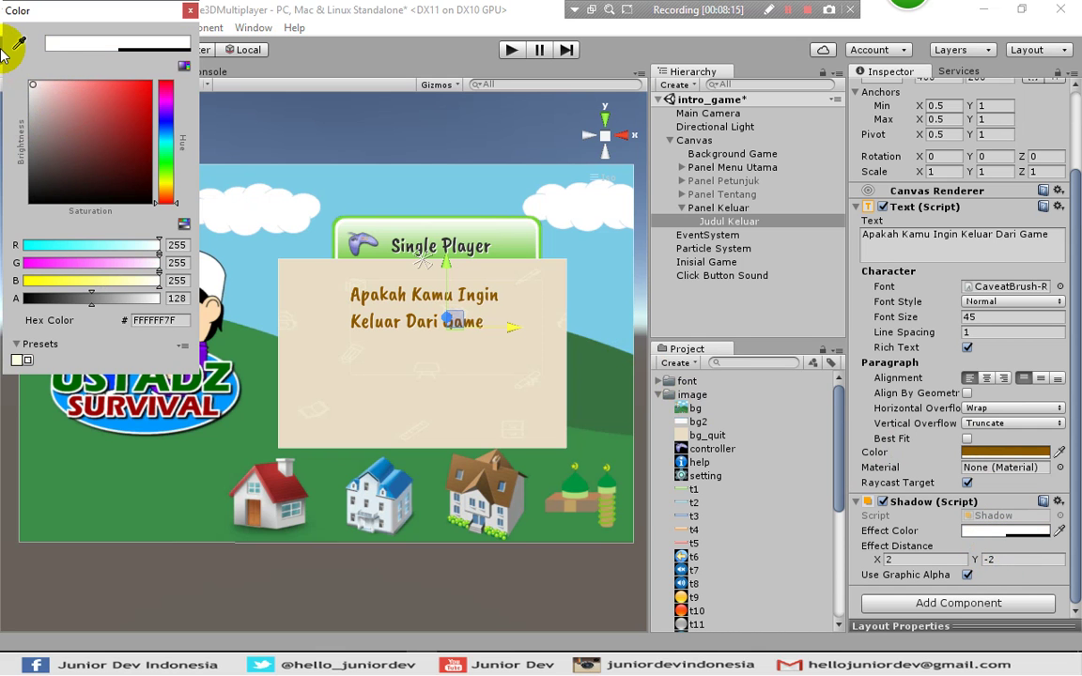
{"action": "left_click", "coordinate": [190, 10]}
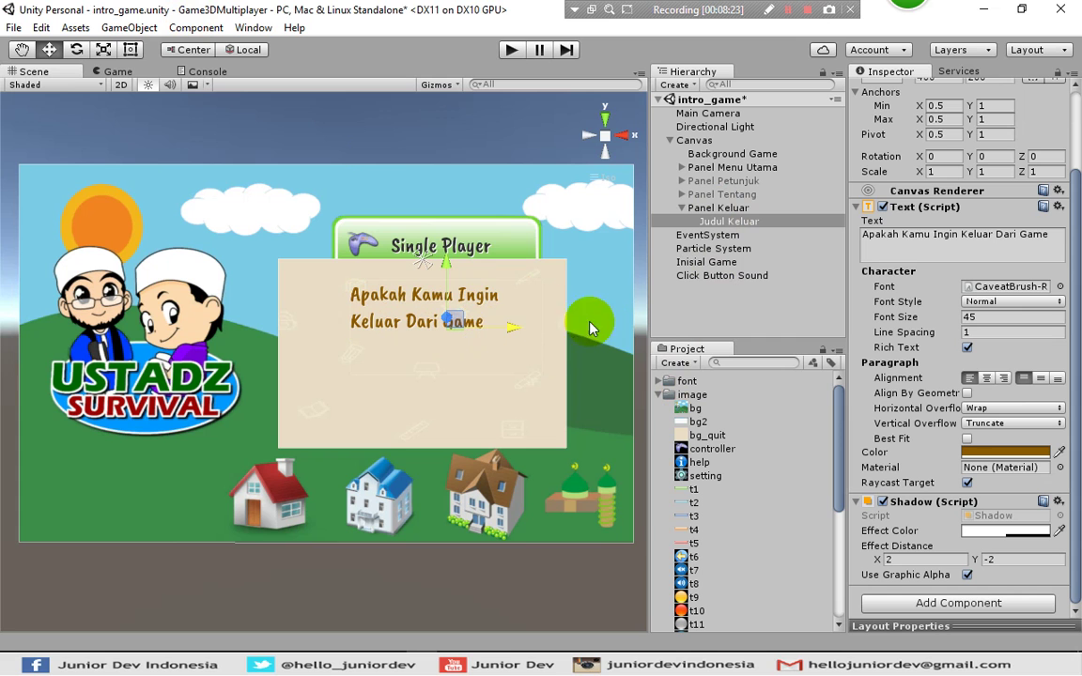
Add a Shadow component to Panel Keluar
{"action": "left_click", "coordinate": [719, 210]}
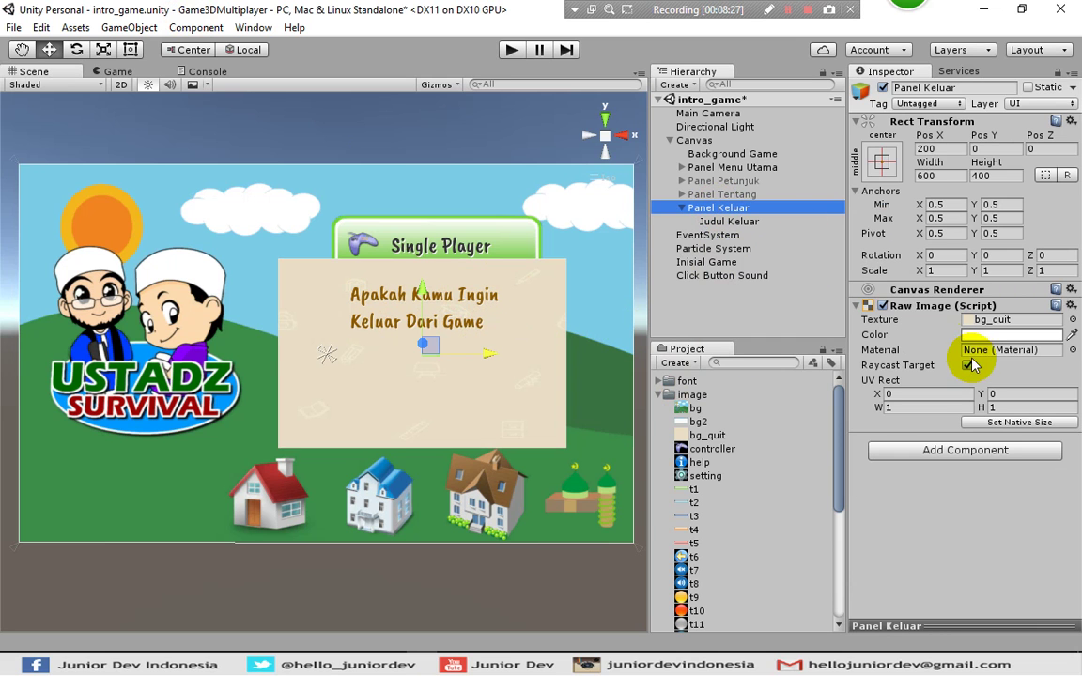
{"action": "left_click", "coordinate": [941, 450]}
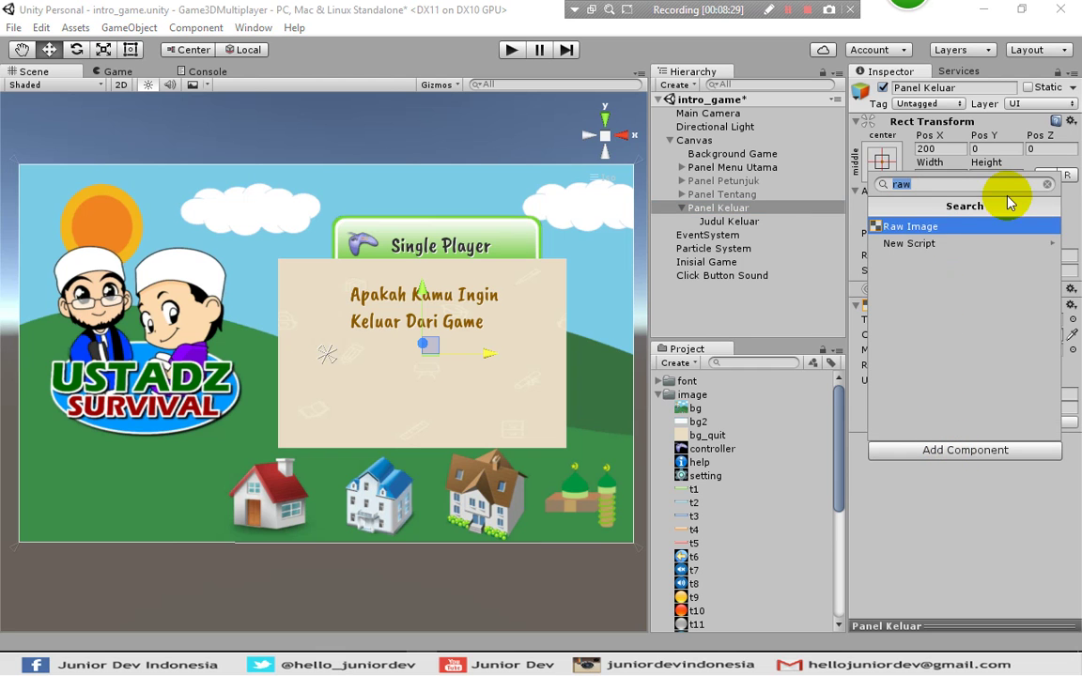
{"action": "left_click", "coordinate": [1045, 183]}
{"action": "type", "text": "sha"}
{"action": "left_click", "coordinate": [906, 226]}
Set the effect distance of Panel Keluar's shadow to X 7 and Y -7
{"action": "left_click", "coordinate": [926, 497]}
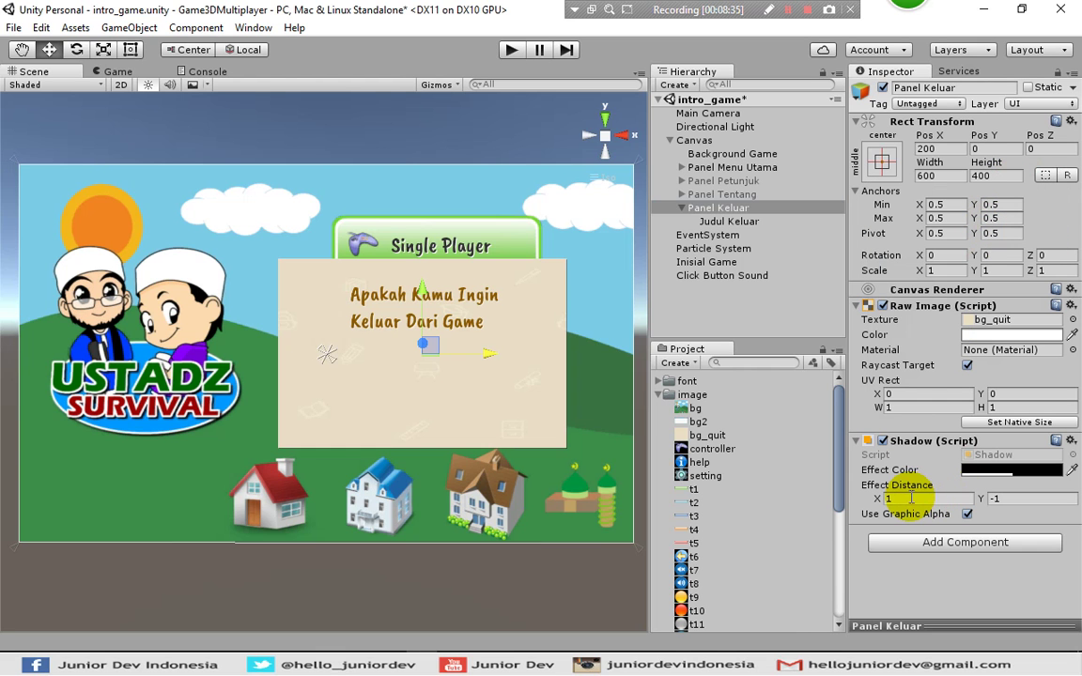
{"action": "type", "text": "7"}
{"action": "left_click", "coordinate": [1029, 499]}
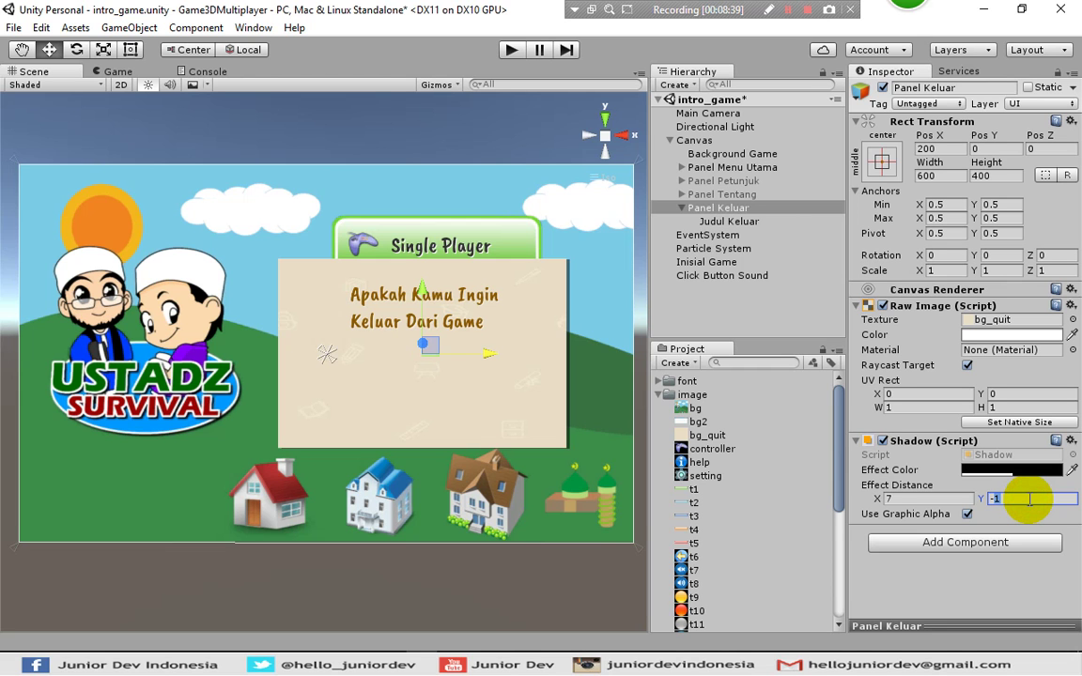
{"action": "type", "text": "-7"}
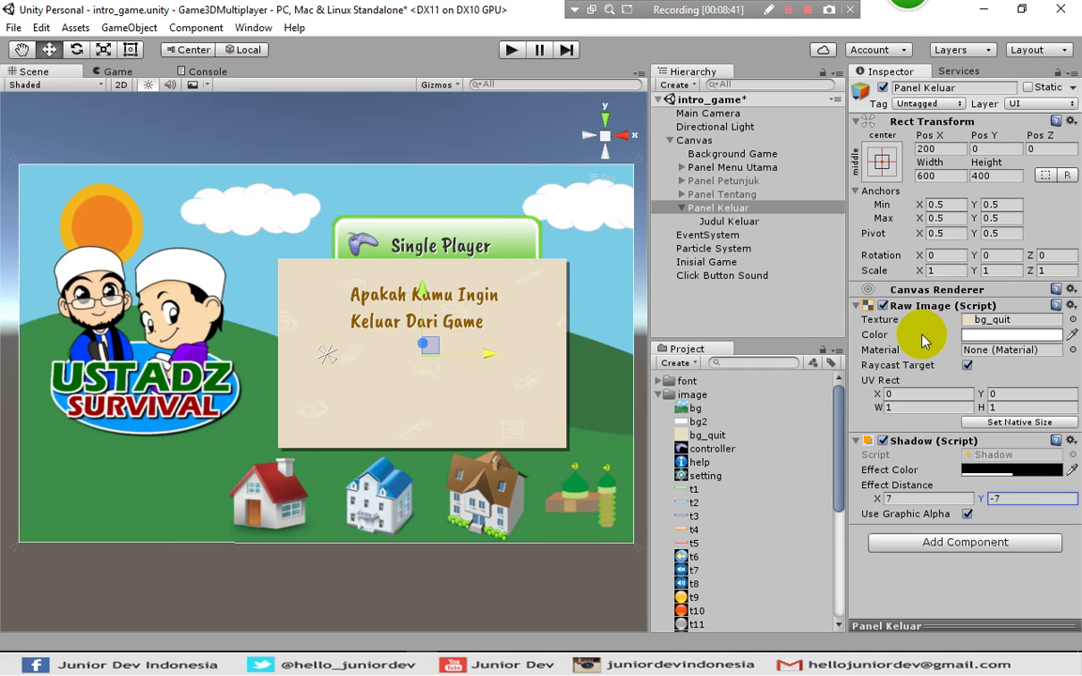
Copy Tombol Petunjuk from Panel Menu Utama and place the pasted copy inside Panel Keluar
{"action": "left_click", "coordinate": [681, 207]}
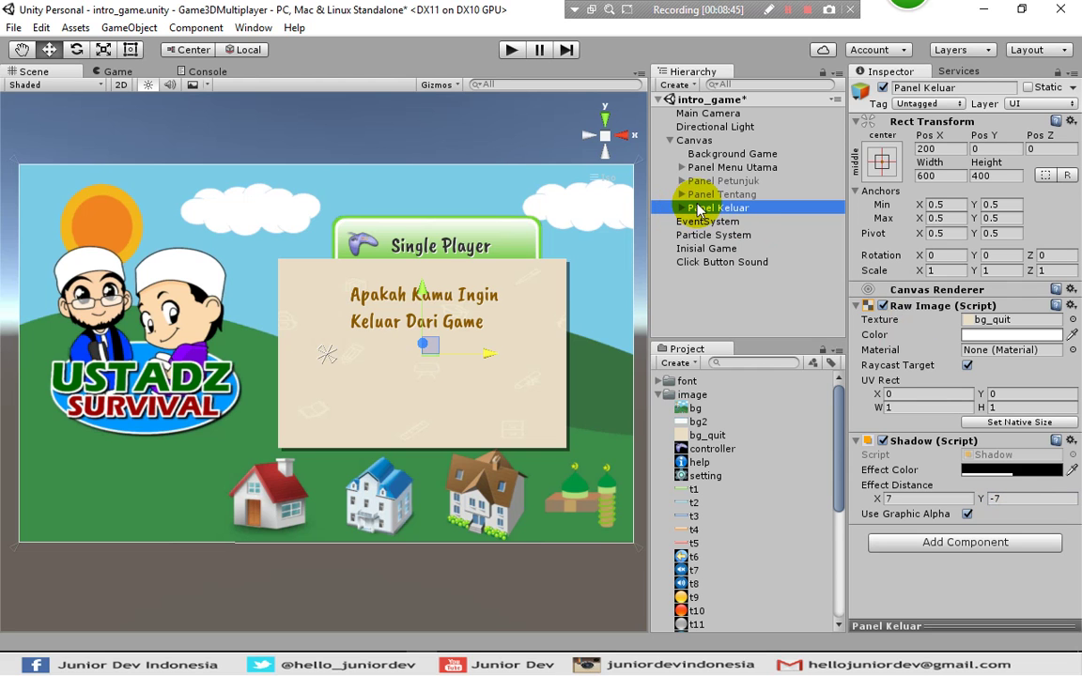
{"action": "left_click", "coordinate": [681, 207]}
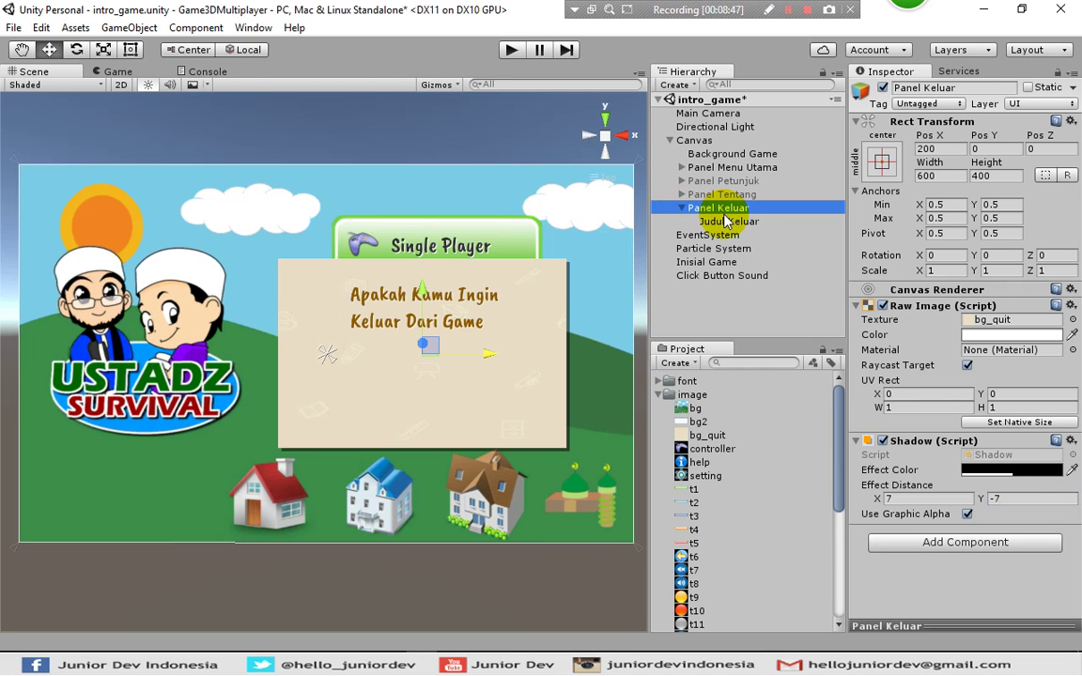
{"action": "left_click", "coordinate": [682, 167]}
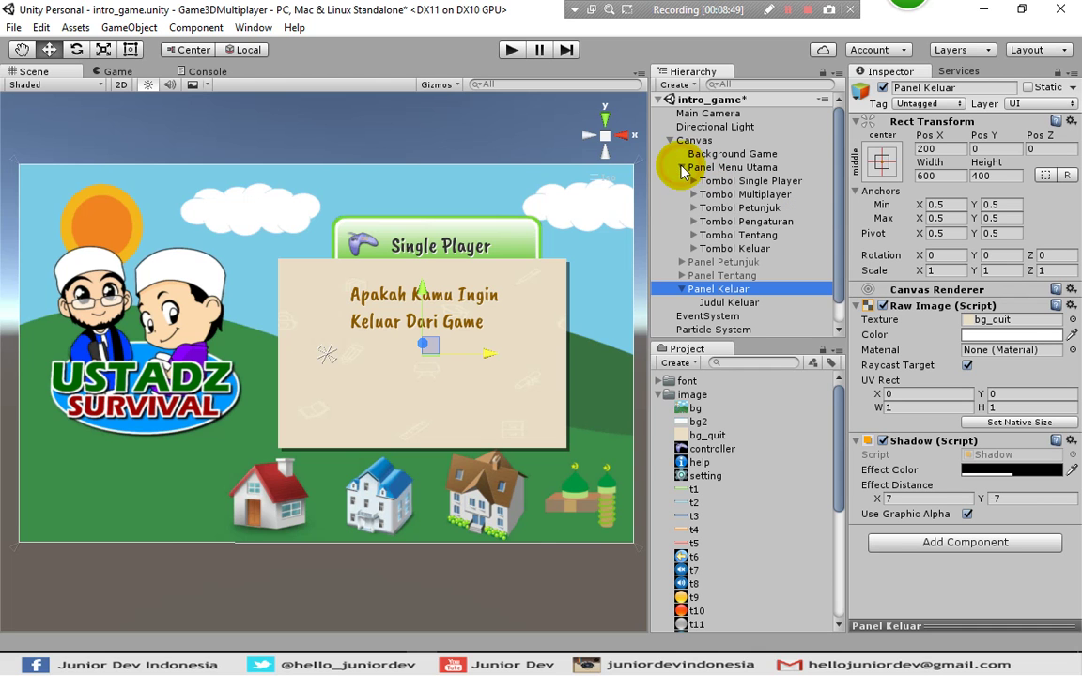
{"action": "left_click", "coordinate": [744, 208]}
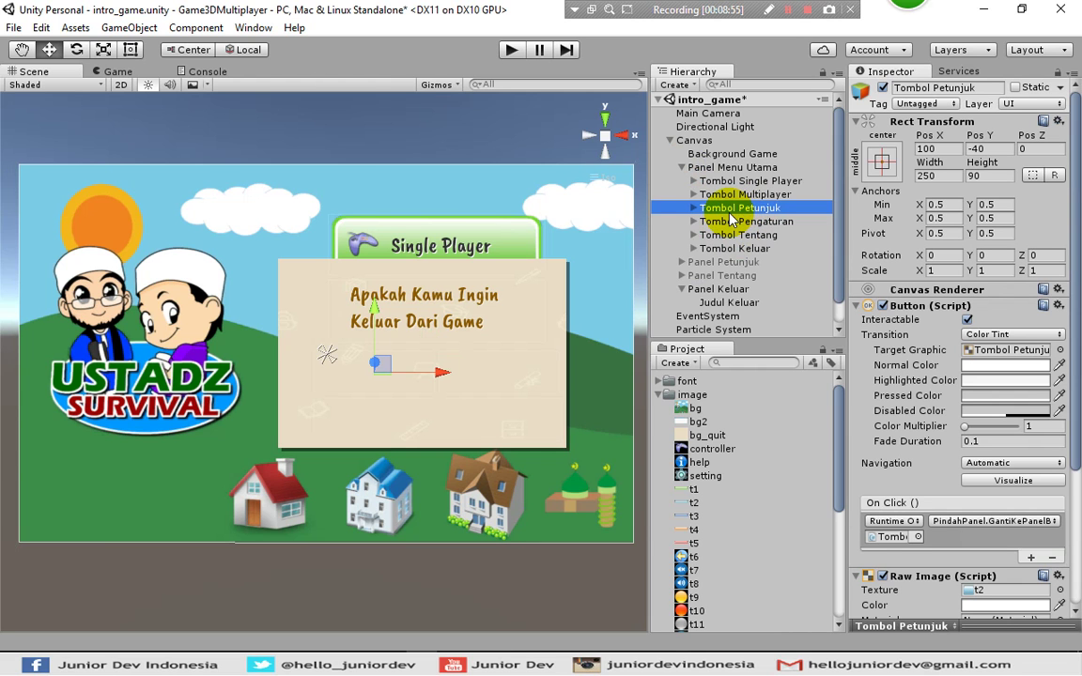
{"action": "right_click", "coordinate": [732, 216]}
{"action": "left_click", "coordinate": [756, 226]}
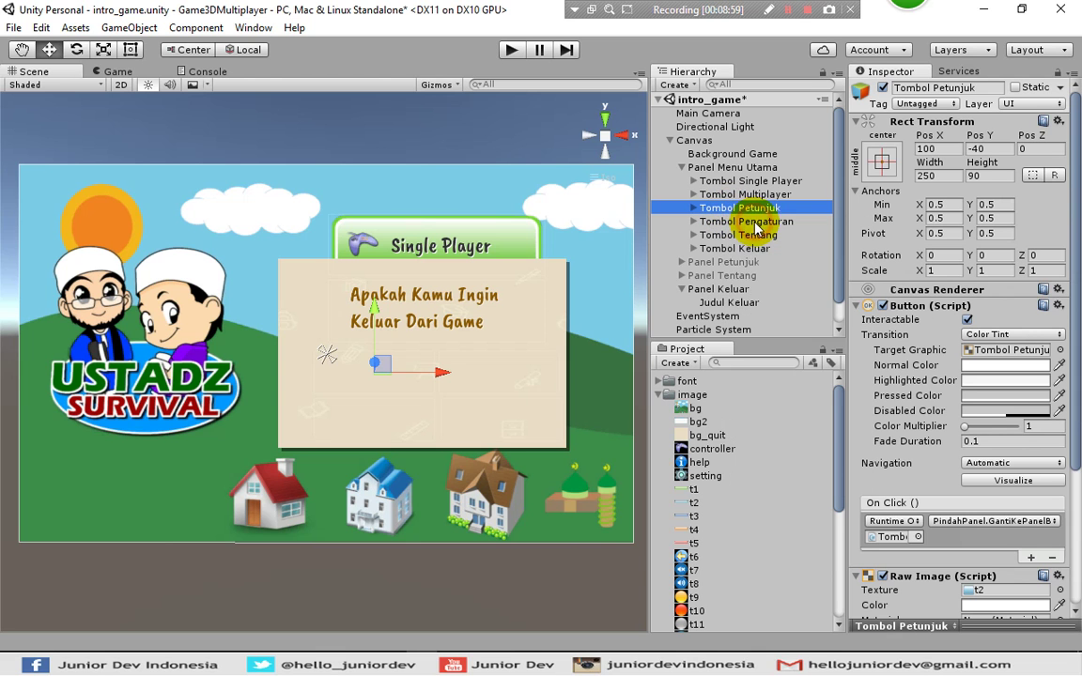
{"action": "left_click", "coordinate": [720, 290]}
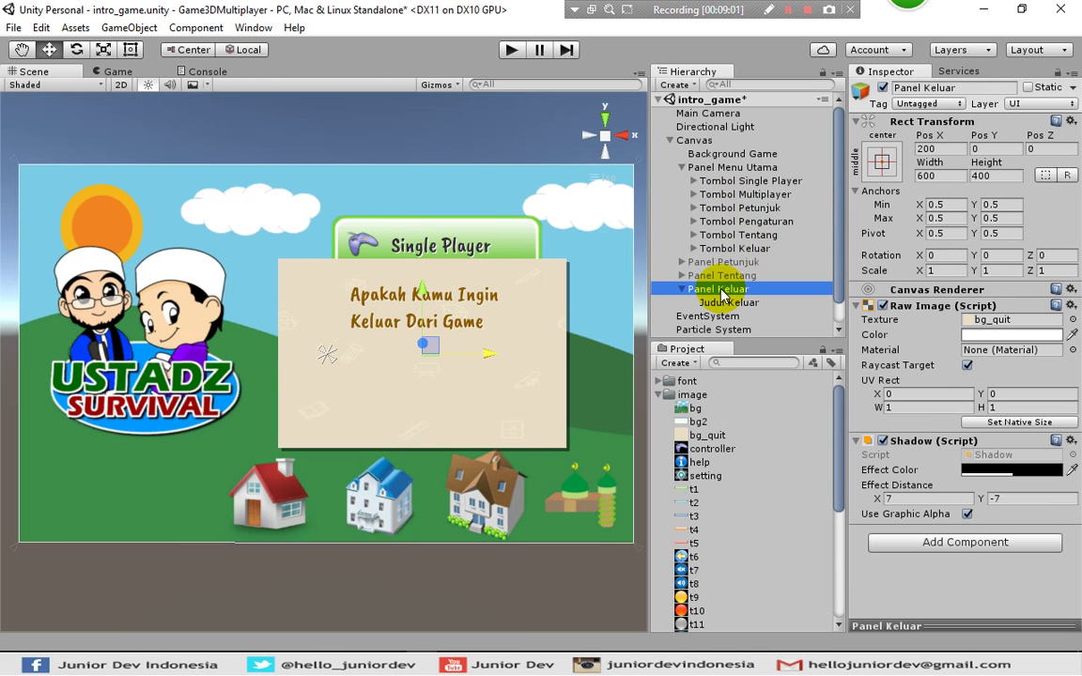
{"action": "right_click", "coordinate": [721, 294]}
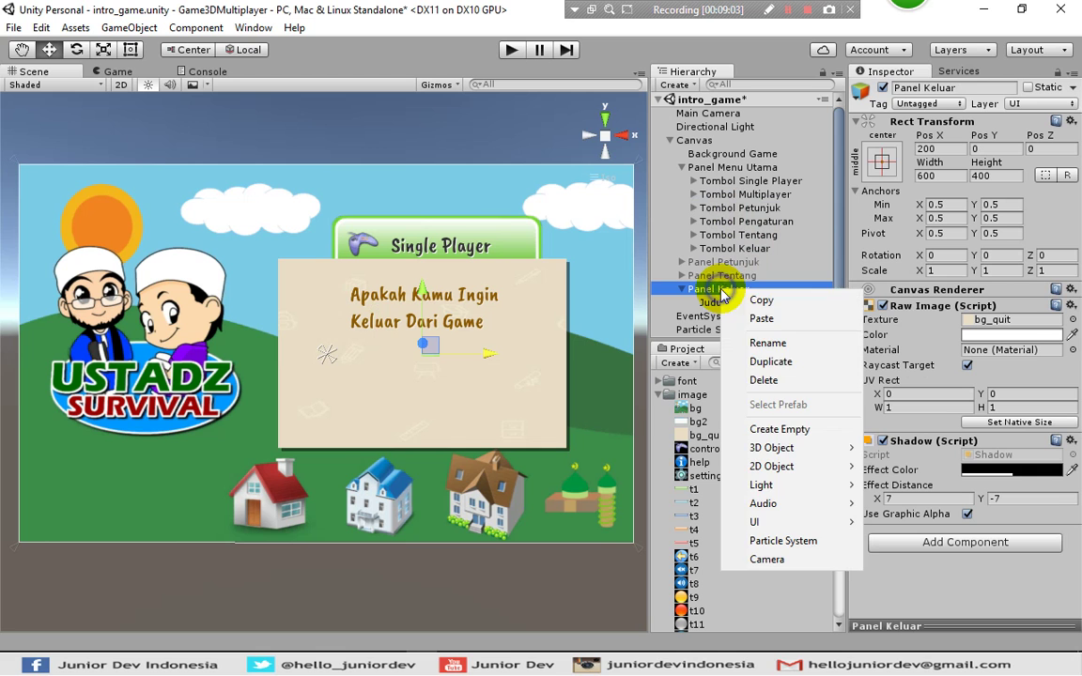
{"action": "left_click", "coordinate": [761, 320]}
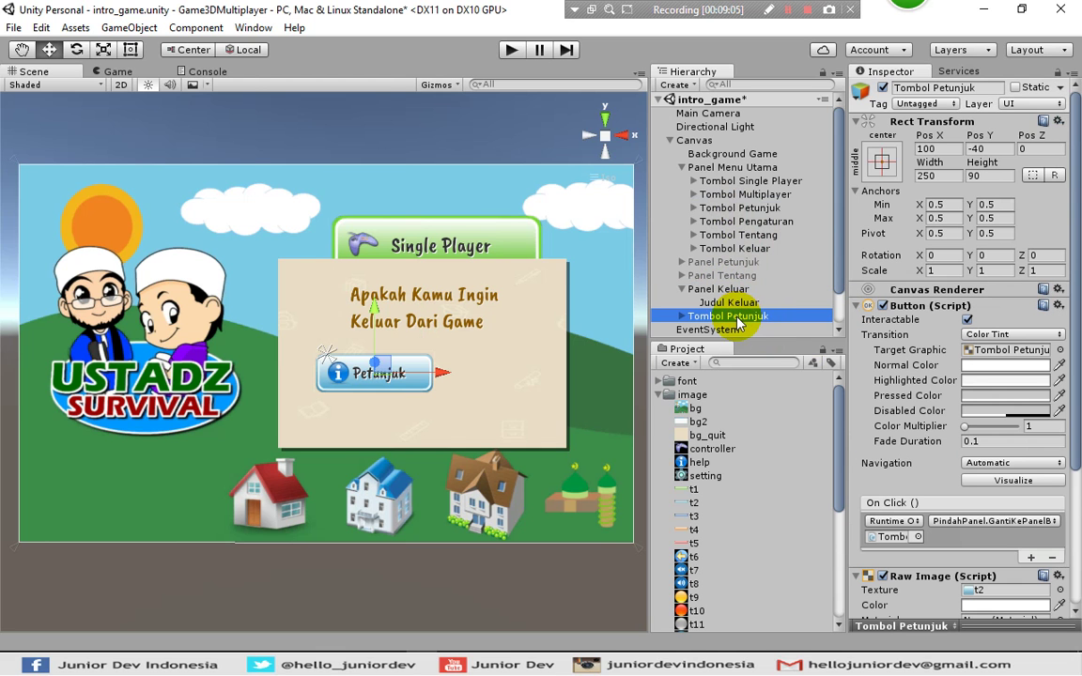
{"action": "mouse_move", "coordinate": [737, 322]}
{"action": "left_mouse_down"}
{"action": "mouse_move", "coordinate": [734, 301]}
{"action": "mouse_move", "coordinate": [718, 299]}
{"action": "mouse_move", "coordinate": [721, 307]}
{"action": "left_mouse_up"}
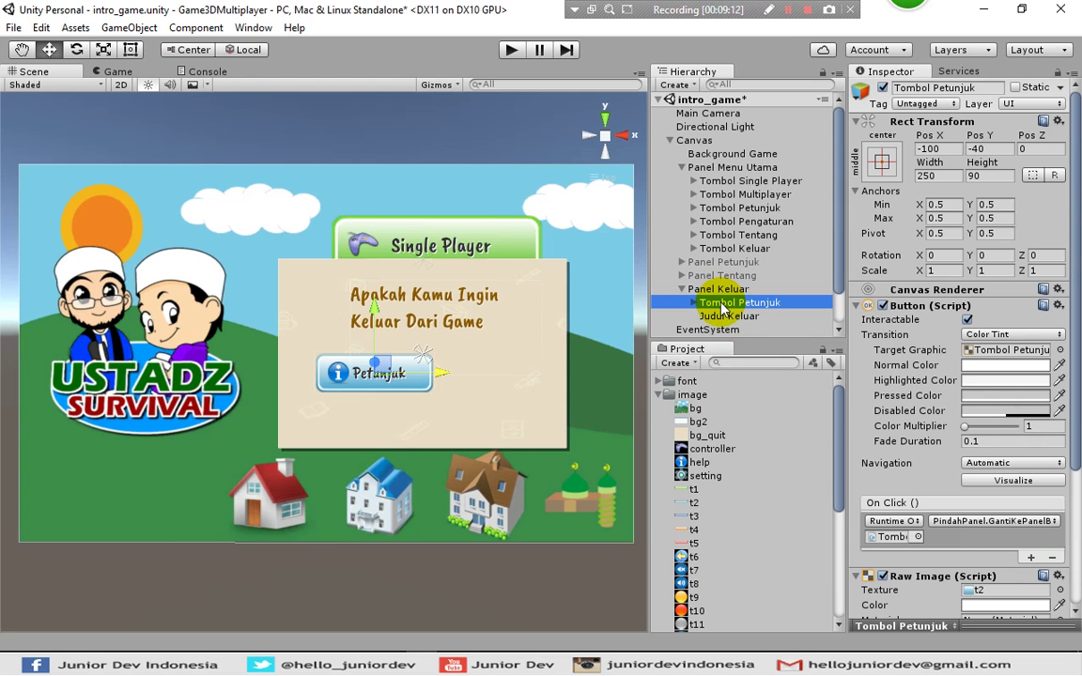
Copy Tombol Tentang from Panel Menu Utama and place the pasted copy inside Panel Keluar, below Tombol Petunjuk
{"action": "left_click", "coordinate": [732, 235]}
{"action": "right_click", "coordinate": [731, 242]}
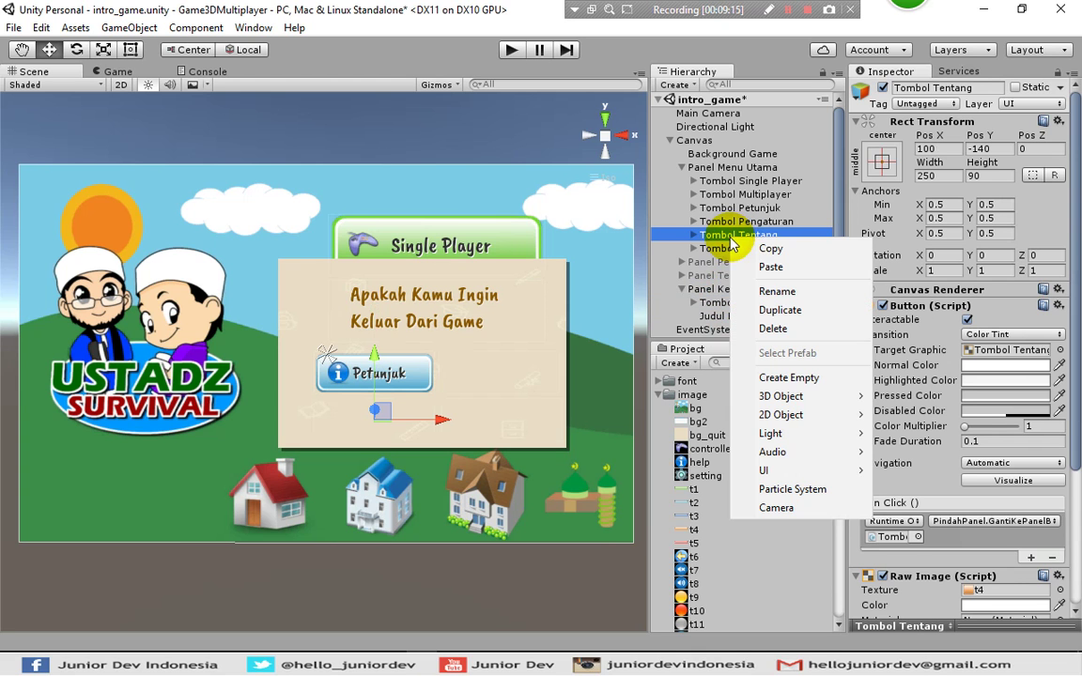
{"action": "left_click", "coordinate": [773, 250]}
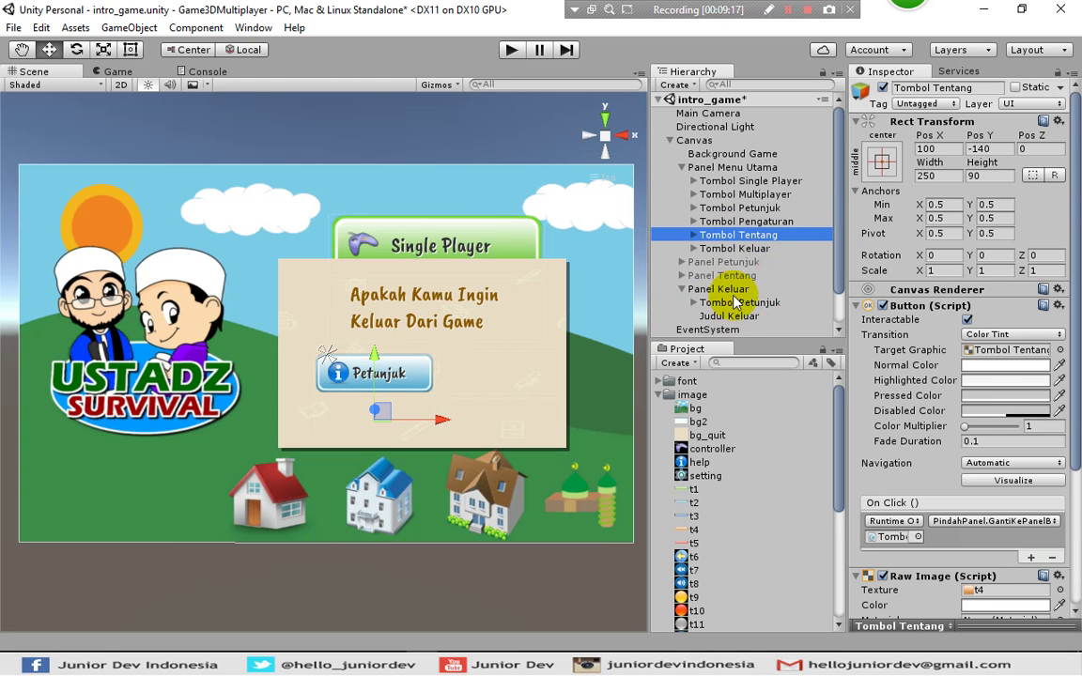
{"action": "left_click", "coordinate": [719, 291]}
{"action": "right_click", "coordinate": [720, 291]}
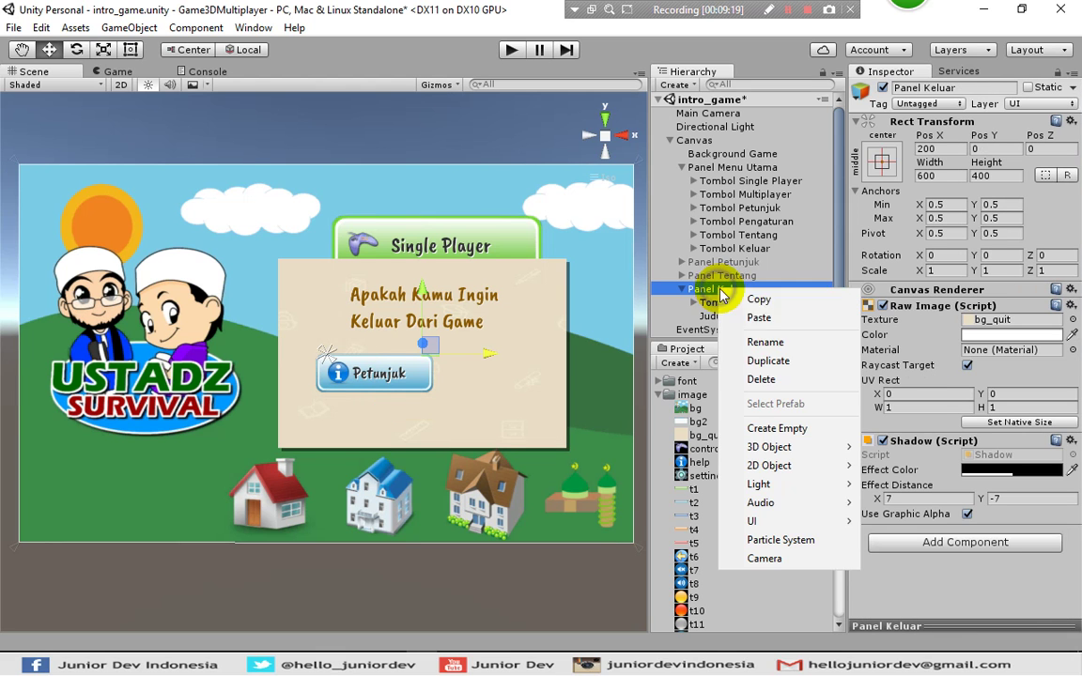
{"action": "left_click", "coordinate": [730, 314]}
{"action": "left_click_drag", "start_coordinate": [754, 324], "coordinate": [726, 303]}
{"action": "left_click", "coordinate": [730, 319]}
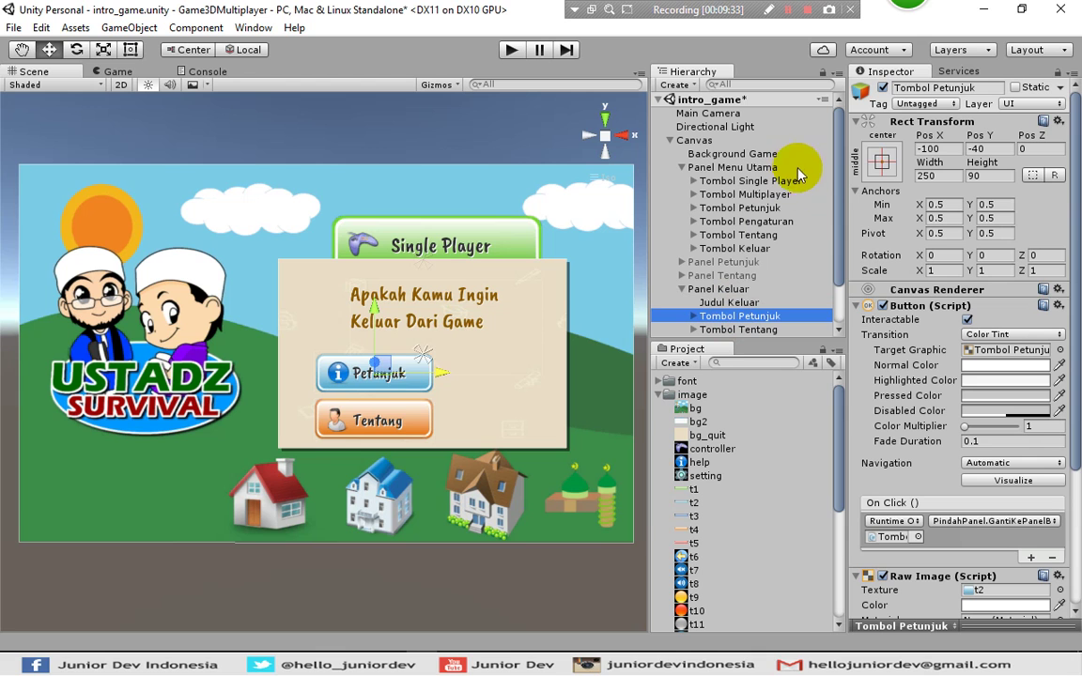
Move the copied Tentang button beside the Petunjuk button in the exit panel, to Pos X 139 and Pos Y -41
{"action": "left_click", "coordinate": [414, 418]}
{"action": "left_click_drag", "start_coordinate": [441, 424], "coordinate": [558, 422]}
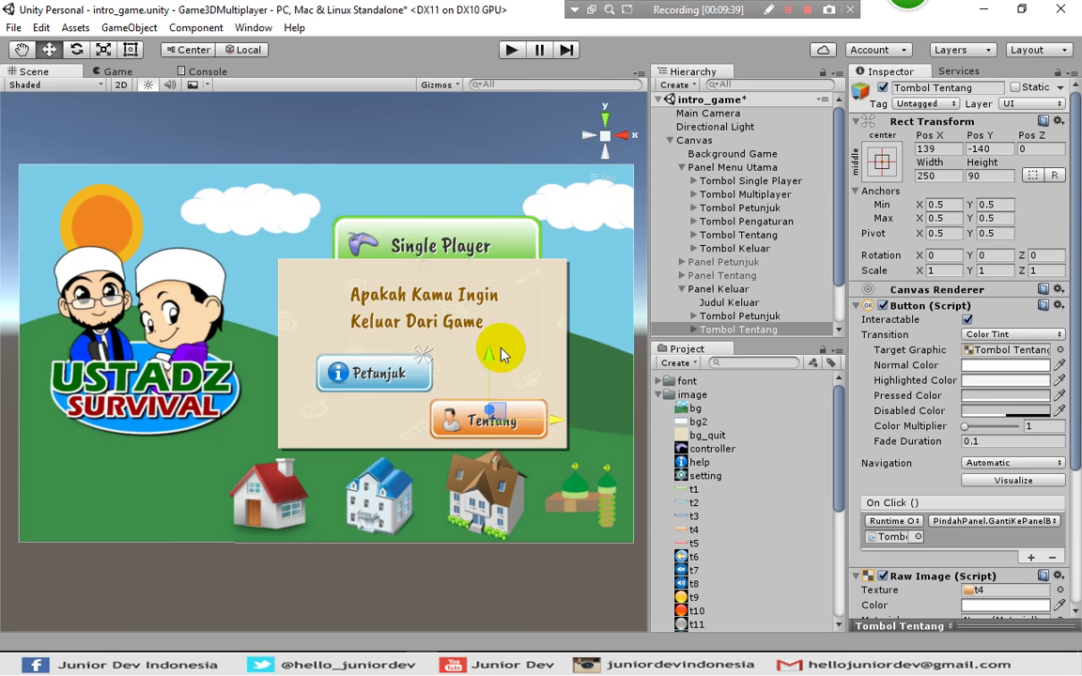
{"action": "left_click_drag", "start_coordinate": [494, 342], "coordinate": [498, 315]}
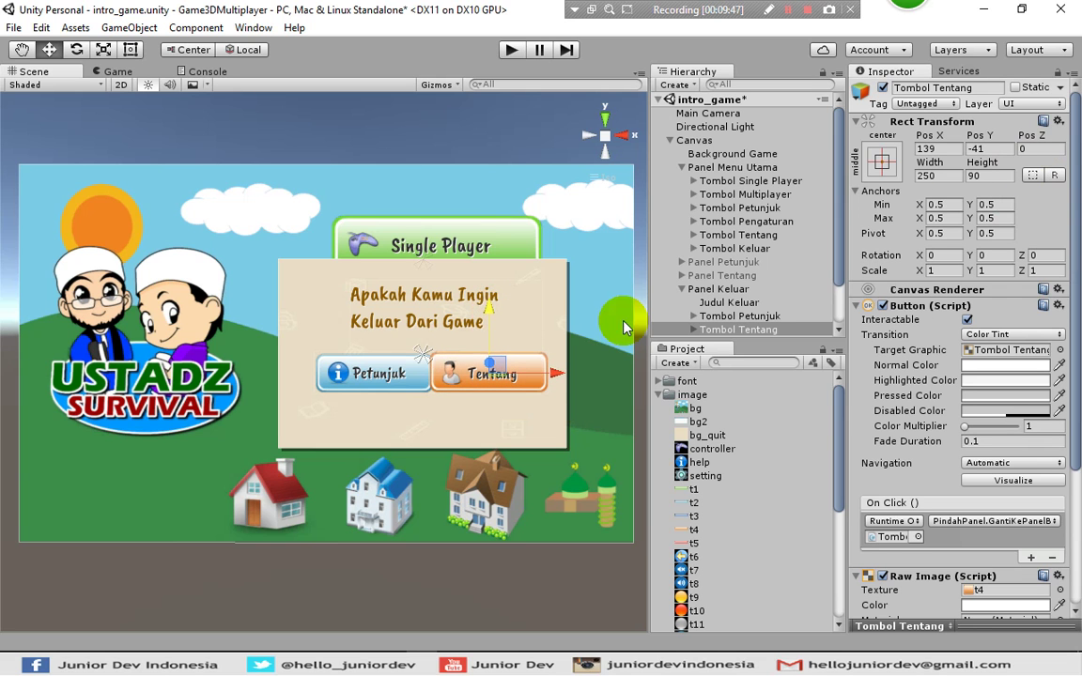
Set the Pos Y of the copied Tentang button in the exit panel to -40
{"action": "left_click", "coordinate": [422, 374]}
{"action": "left_click", "coordinate": [479, 370]}
{"action": "left_click", "coordinate": [997, 149]}
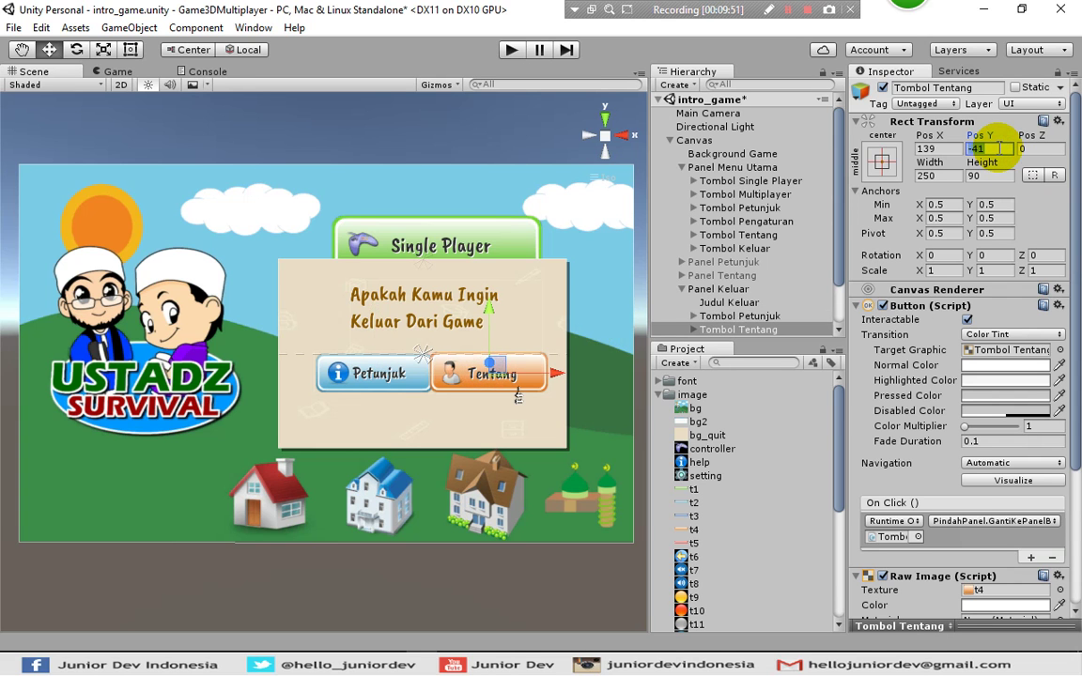
{"action": "type", "text": "-40"}
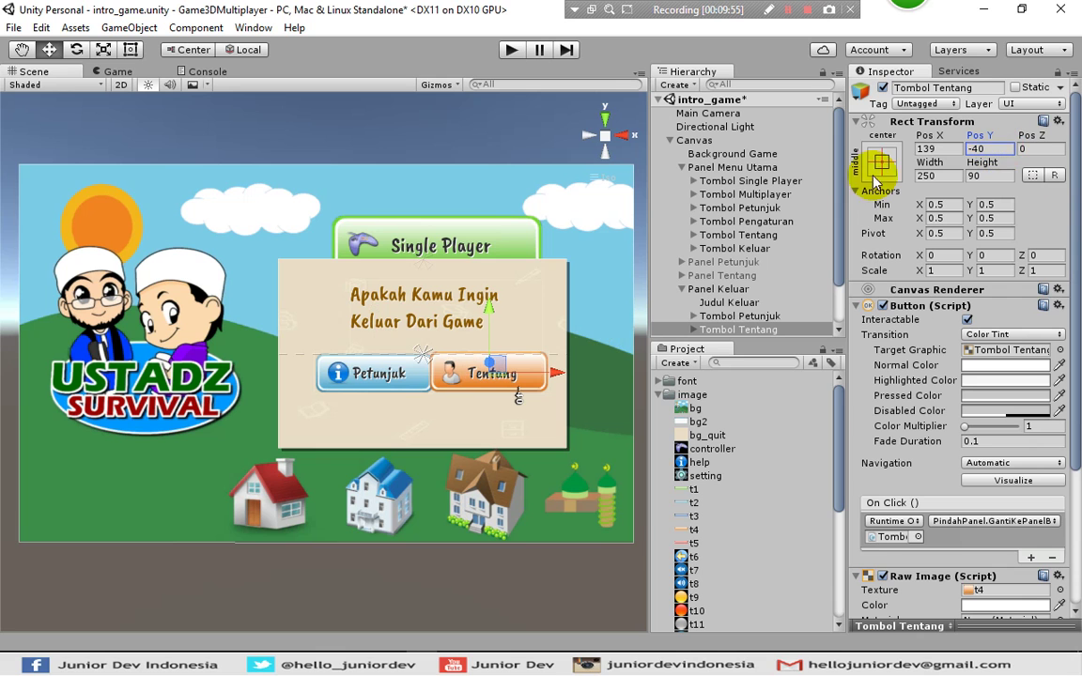
Shift the copied Petunjuk button in the exit panel away from the Tentang button, to Pos X -120
{"action": "left_click", "coordinate": [352, 373]}
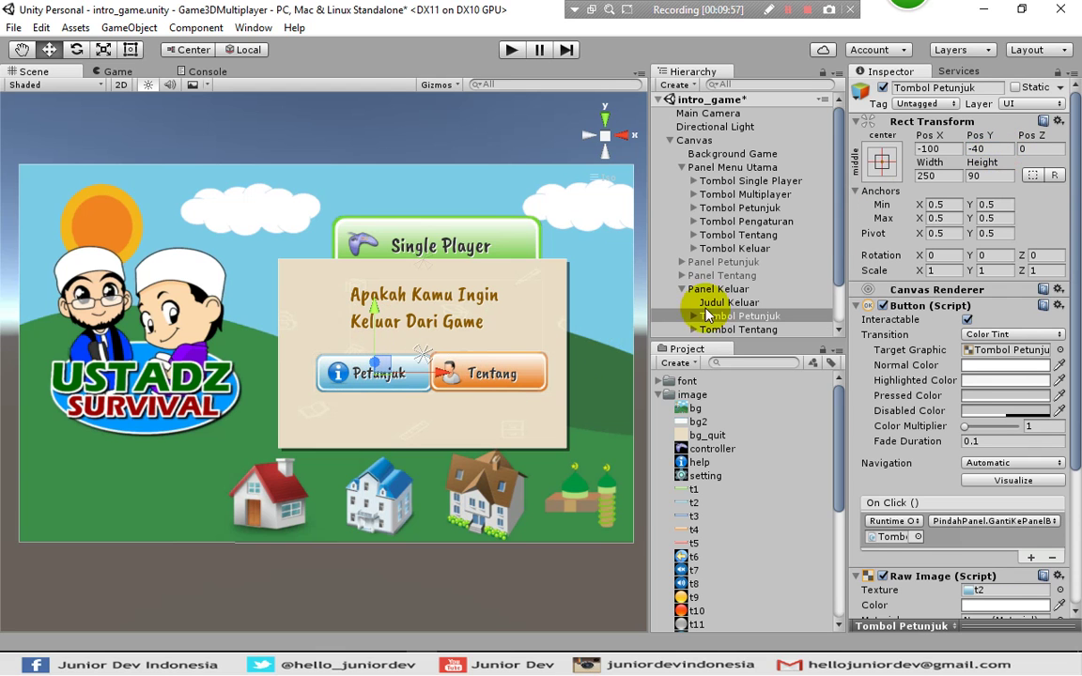
{"action": "left_click_drag", "start_coordinate": [437, 379], "coordinate": [434, 378]}
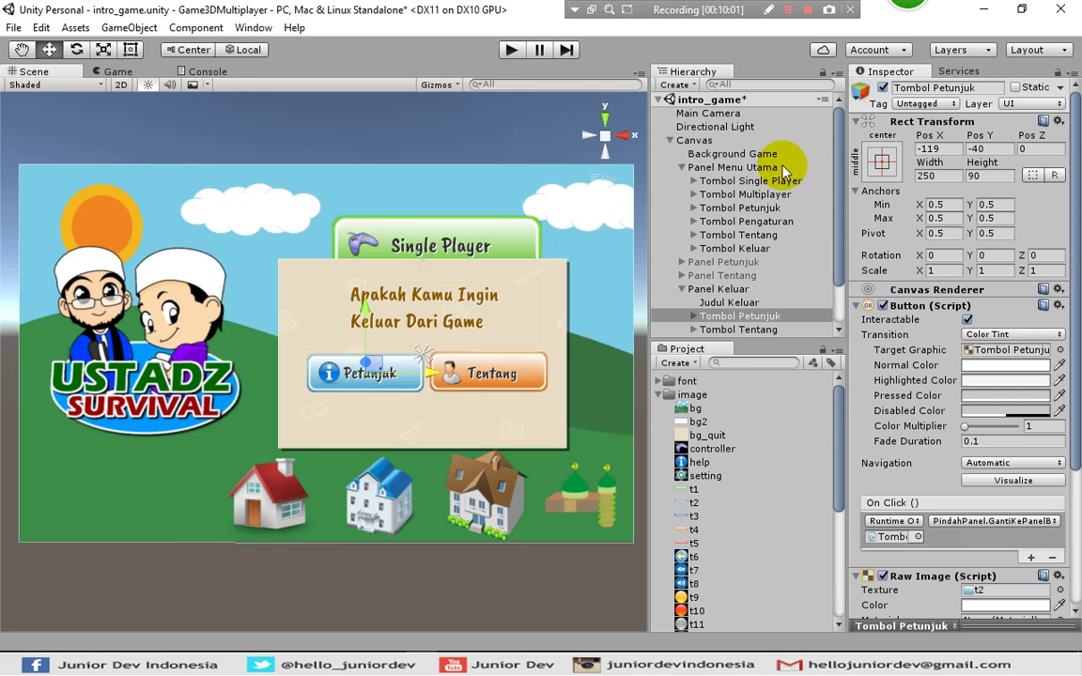
{"action": "left_click", "coordinate": [944, 148]}
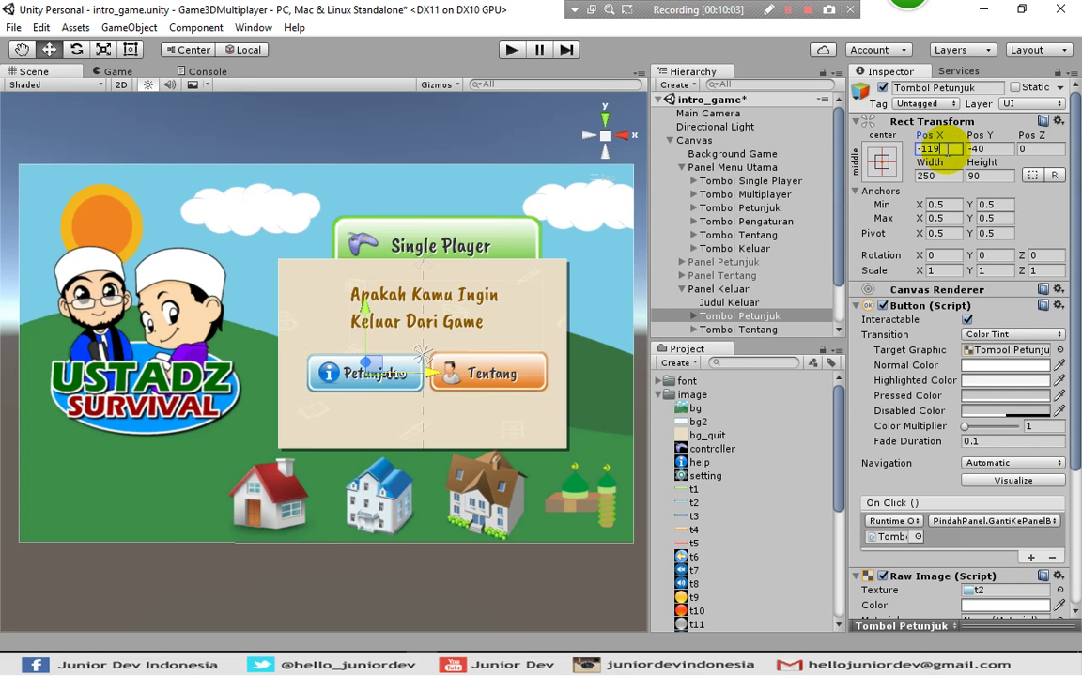
{"action": "type", "text": "-120"}
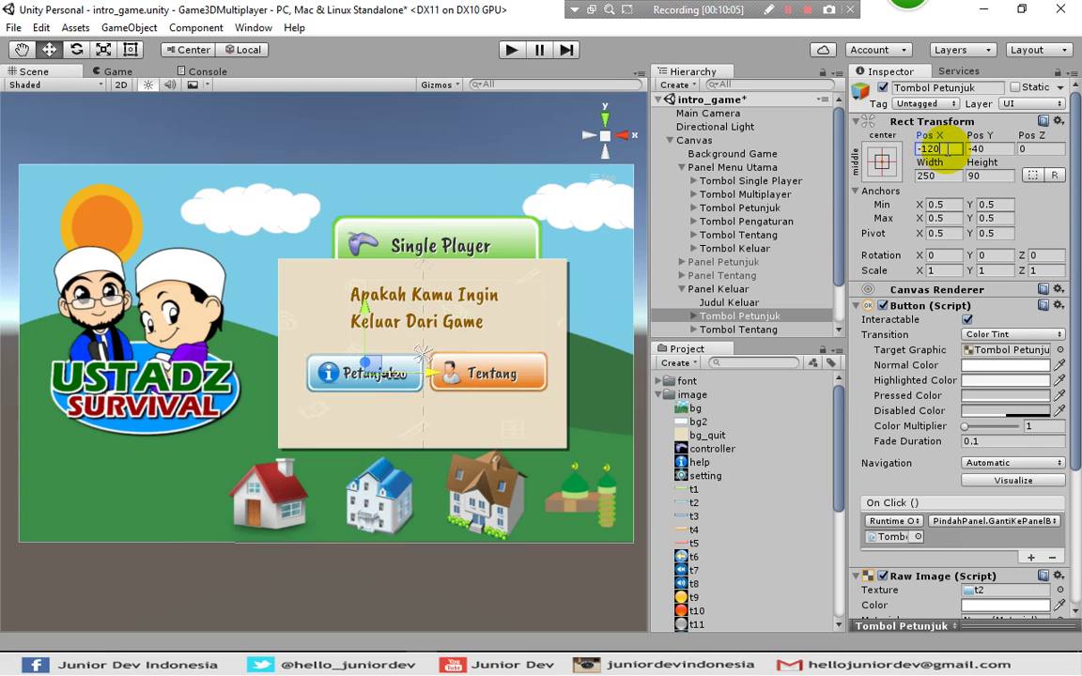
Set the position of the copied Tentang button in the exit panel to Pos X 140 and Pos Y -45
{"action": "left_click", "coordinate": [490, 366]}
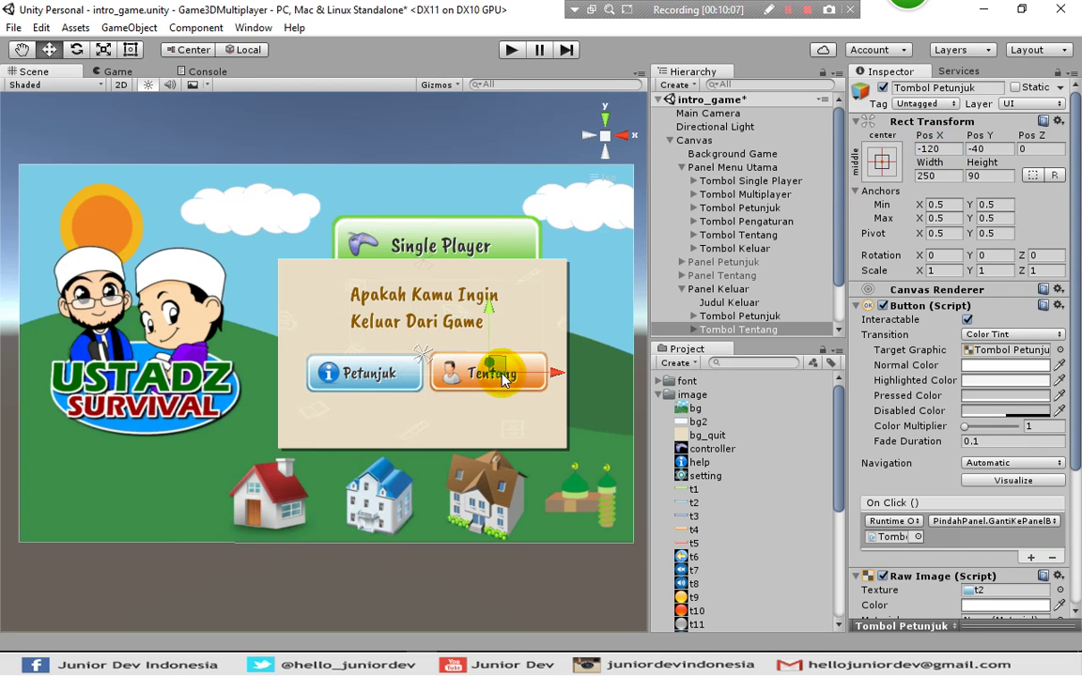
{"action": "left_click", "coordinate": [944, 149]}
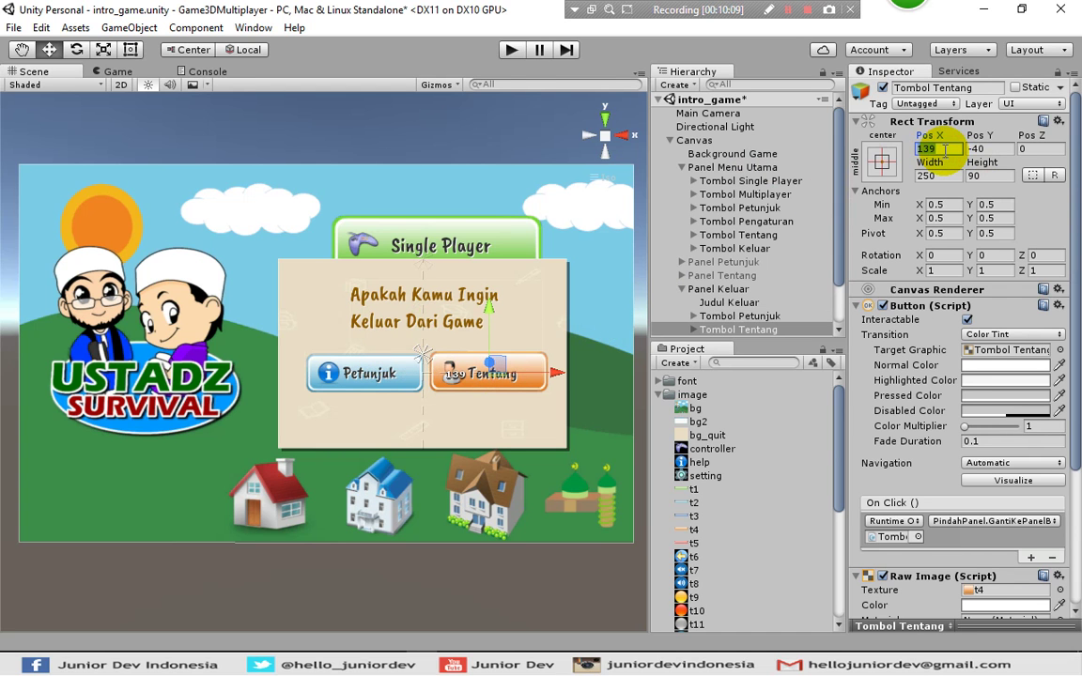
{"action": "type", "text": "140"}
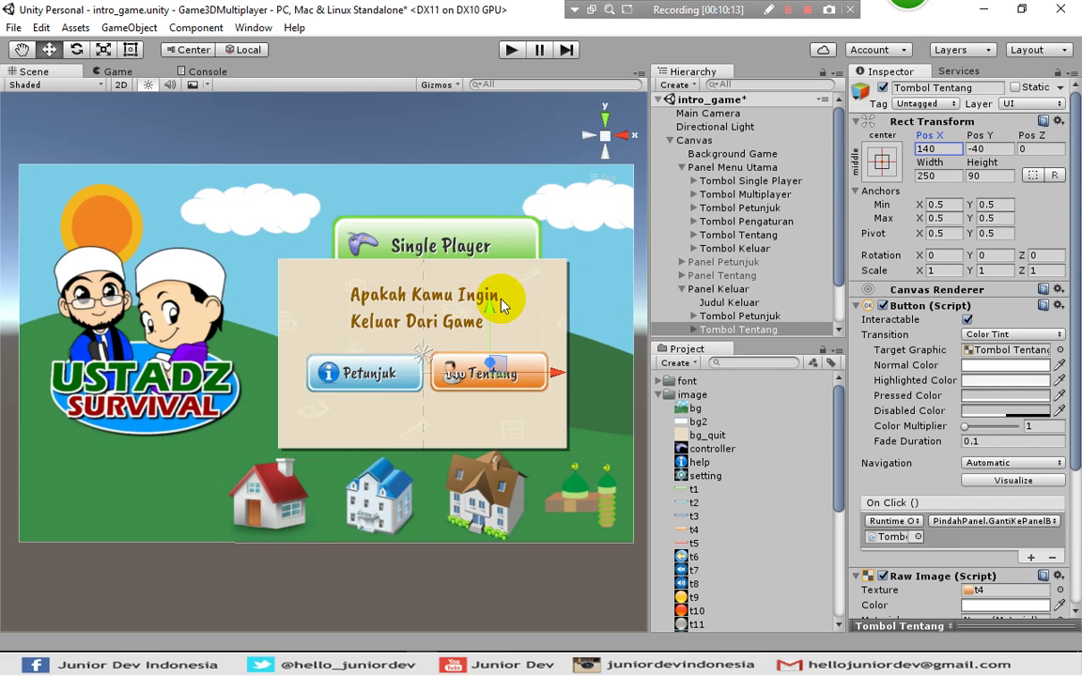
{"action": "left_click_drag", "start_coordinate": [487, 309], "coordinate": [491, 312]}
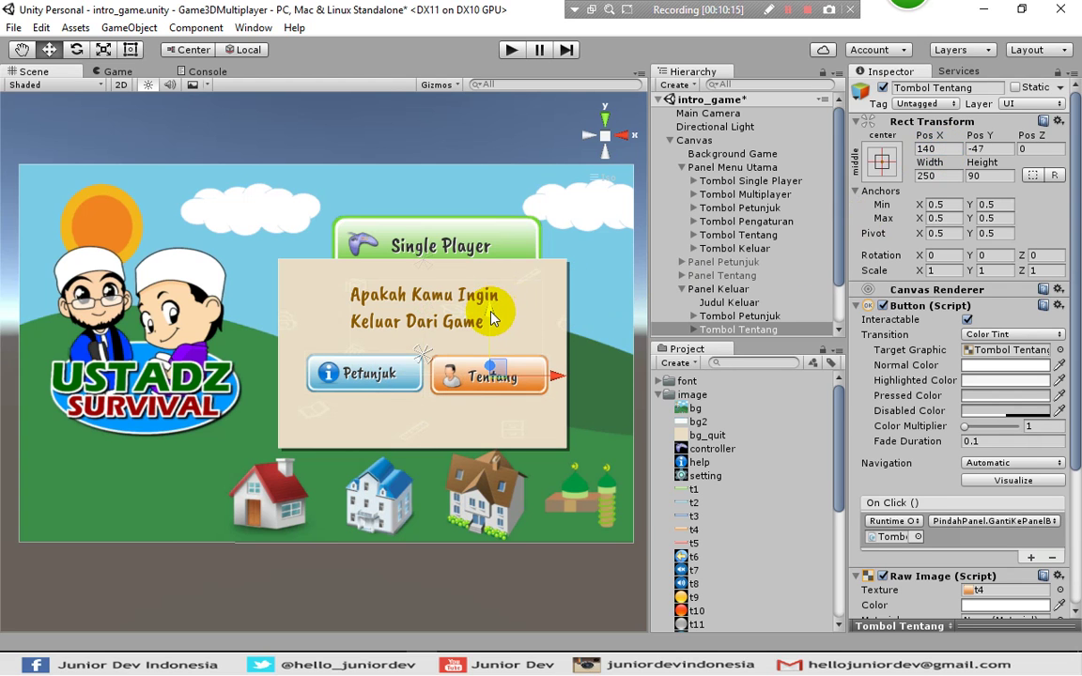
{"action": "left_click", "coordinate": [990, 148]}
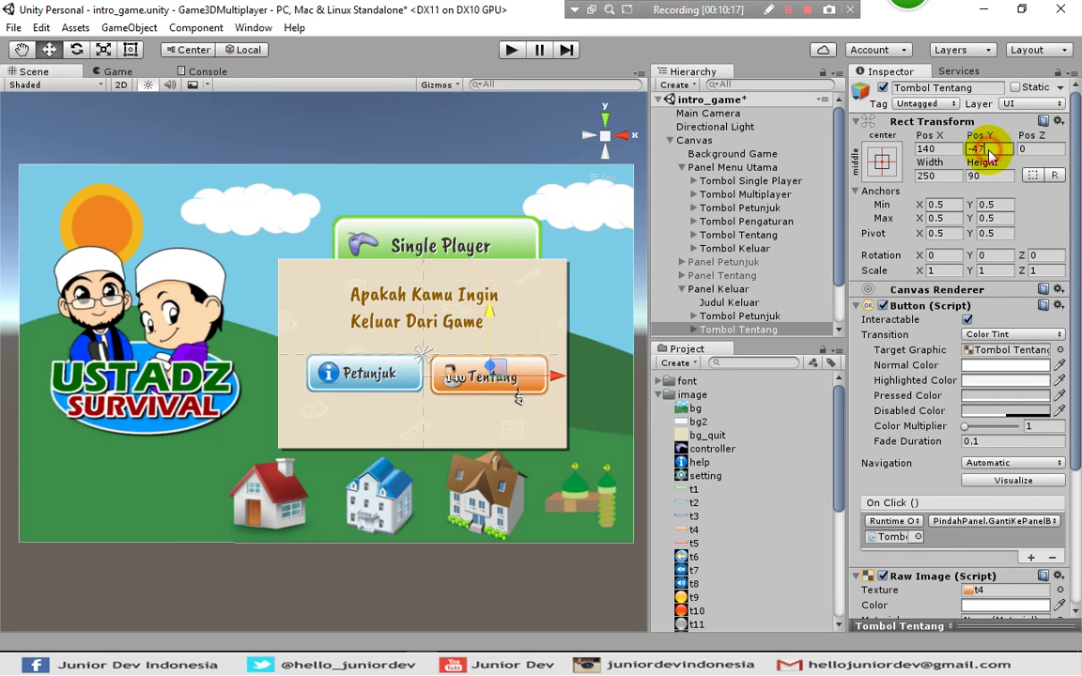
{"action": "type", "text": "-48"}
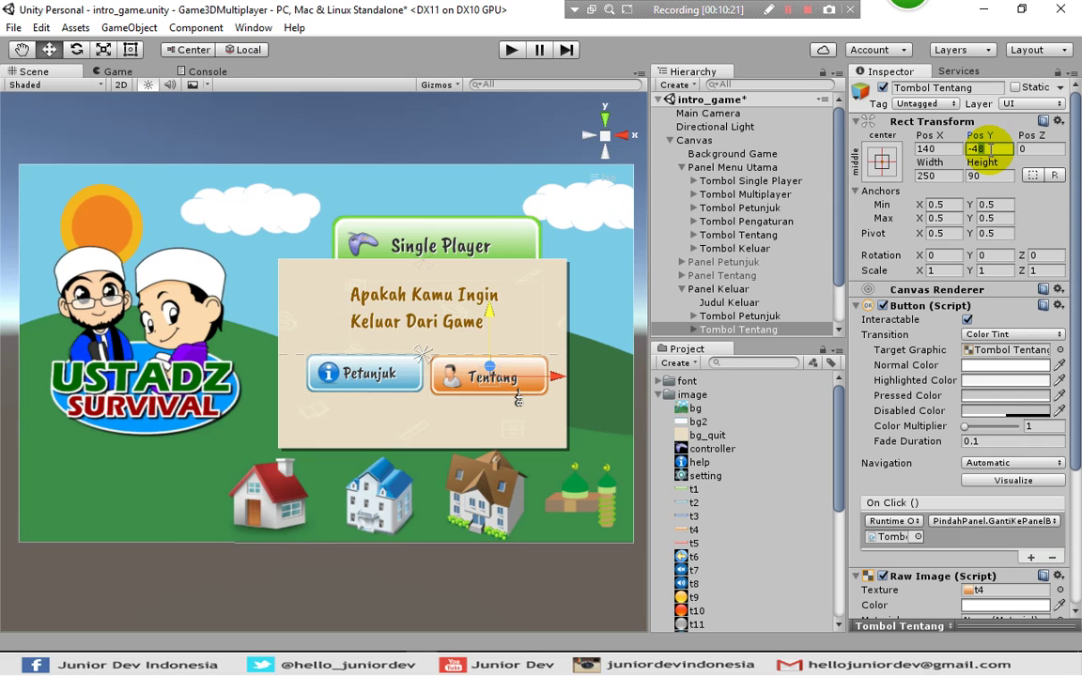
{"action": "type", "text": "5"}
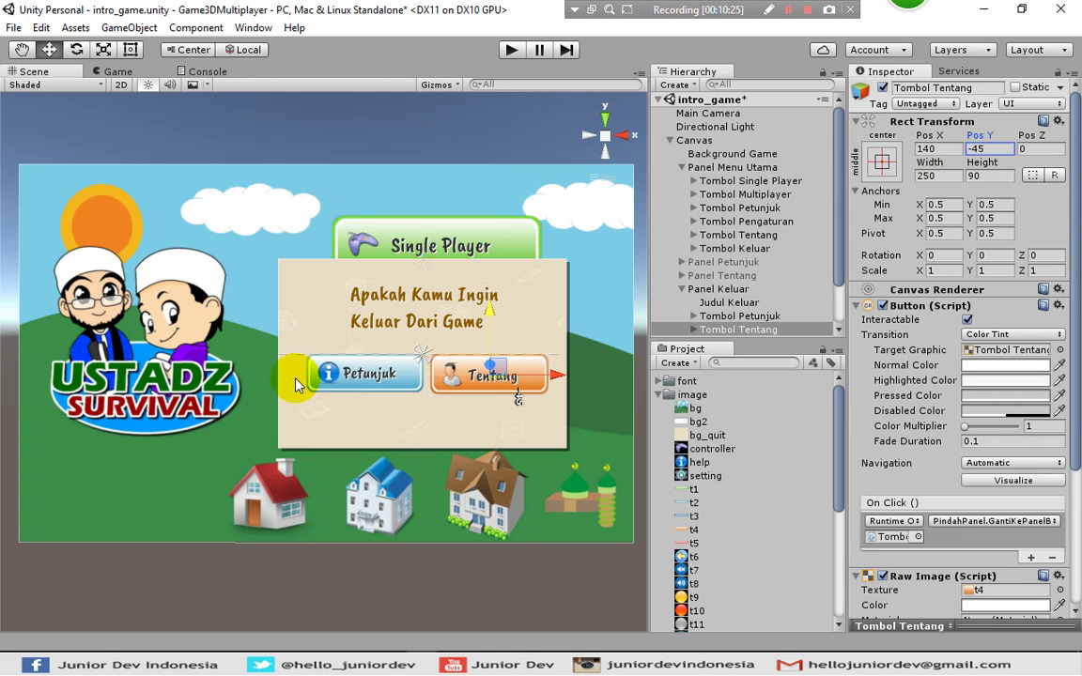
Change the Raw Image texture of the copied Petunjuk button in Panel Keluar to t1
{"action": "left_click", "coordinate": [346, 379]}
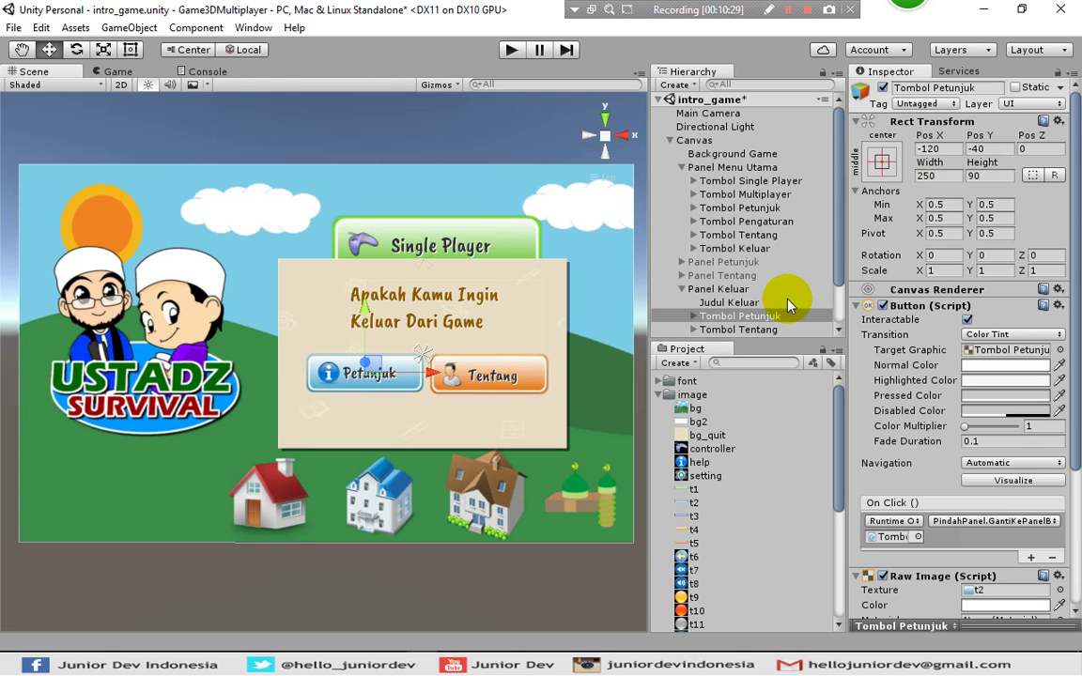
{"action": "left_click", "coordinate": [694, 315]}
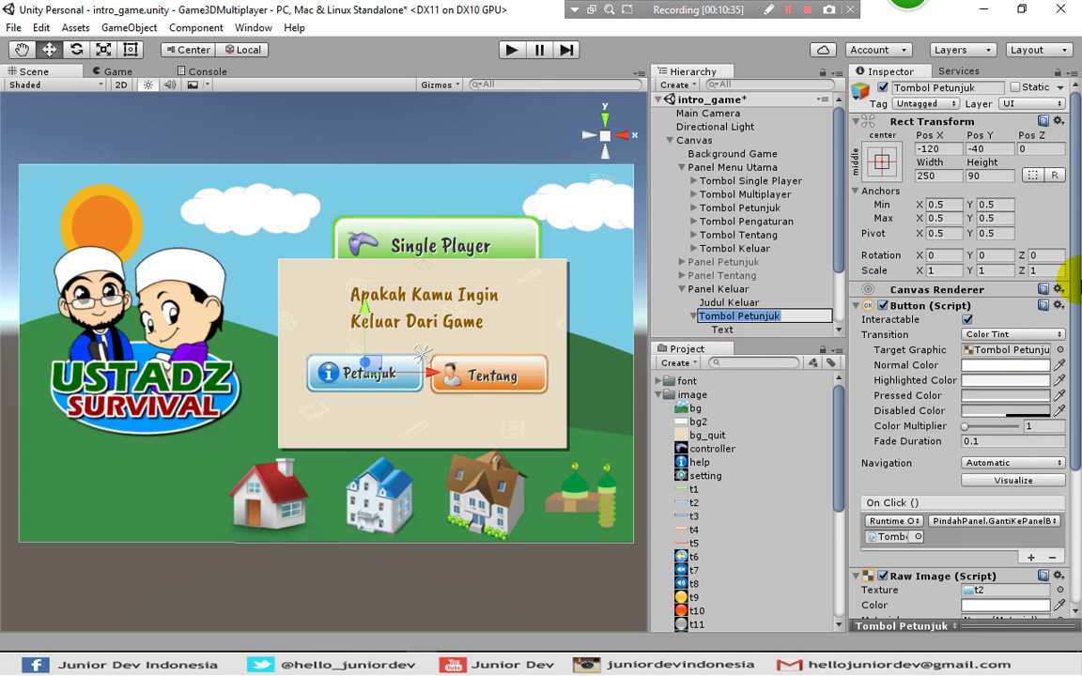
{"action": "scroll", "coordinate": [1051, 301], "scroll_direction": "down", "scroll_amount": 5}
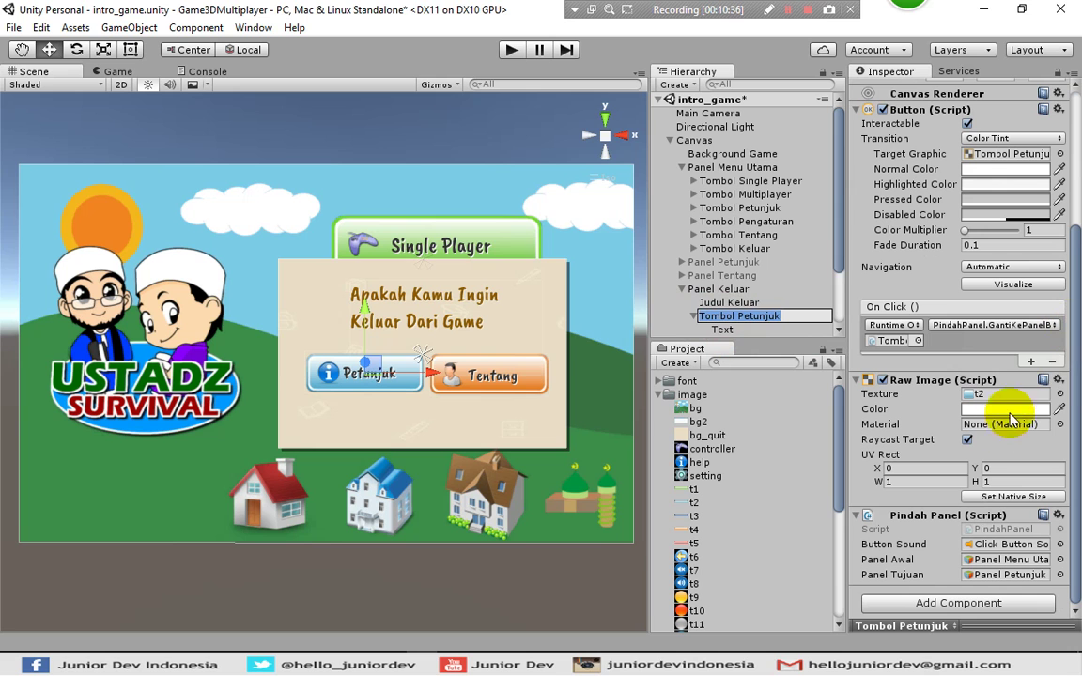
{"action": "left_click", "coordinate": [1059, 394]}
{"action": "left_click", "coordinate": [526, 270]}
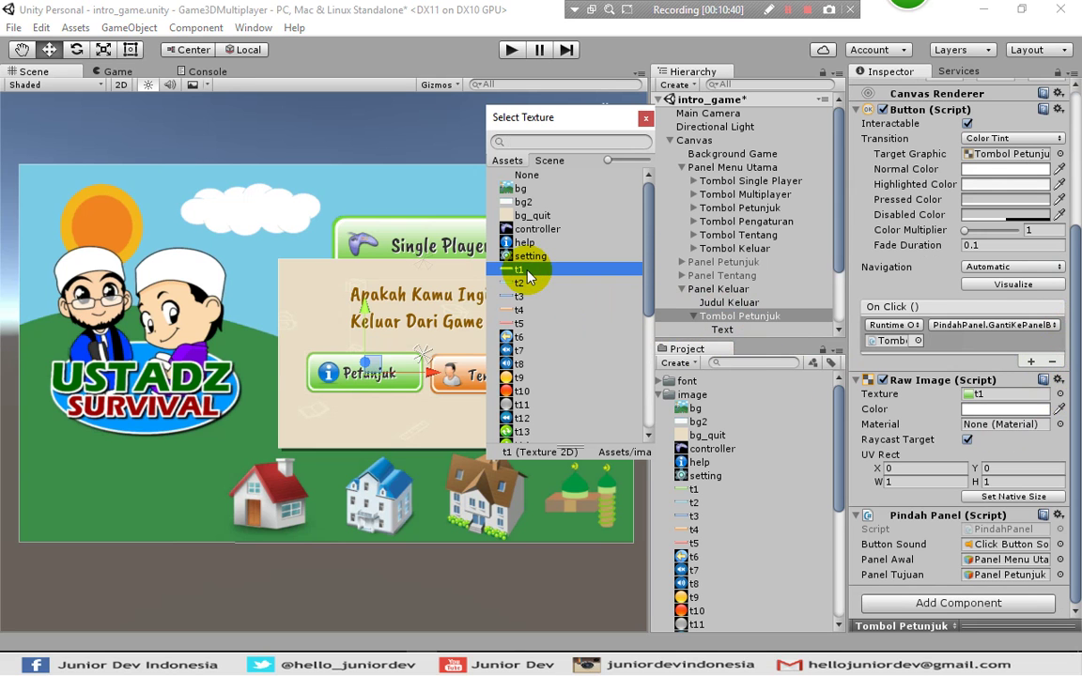
{"action": "left_click", "coordinate": [645, 117]}
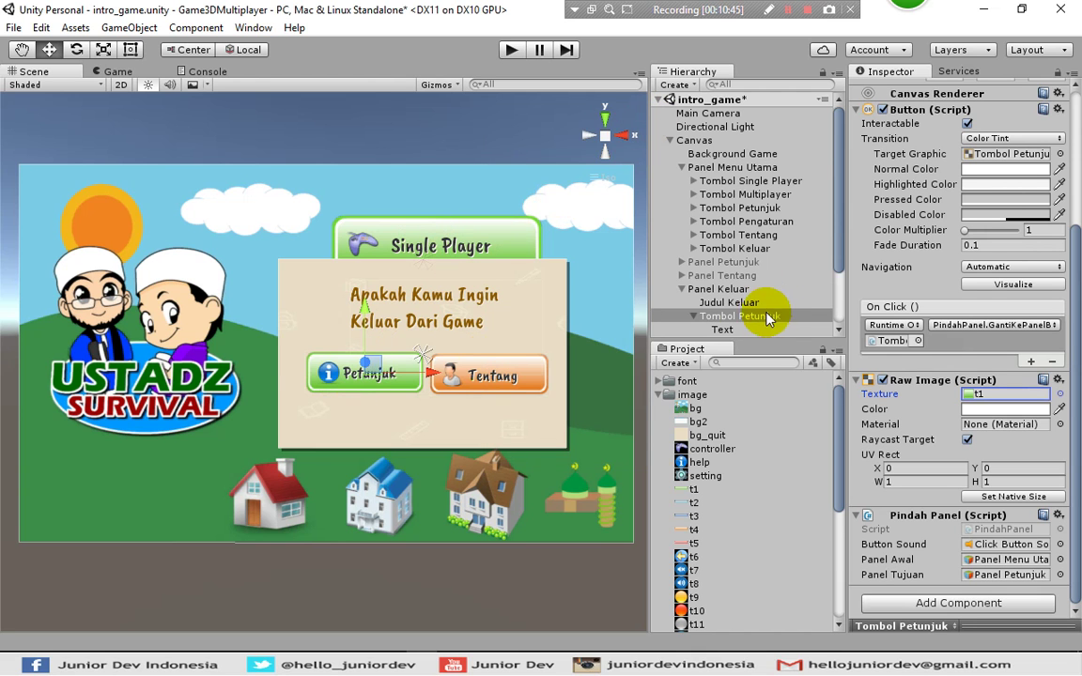
Replace the label text of the copied Petunjuk button in Panel Keluar with "YA"
{"action": "scroll", "coordinate": [751, 313], "scroll_direction": "down", "scroll_amount": 3}
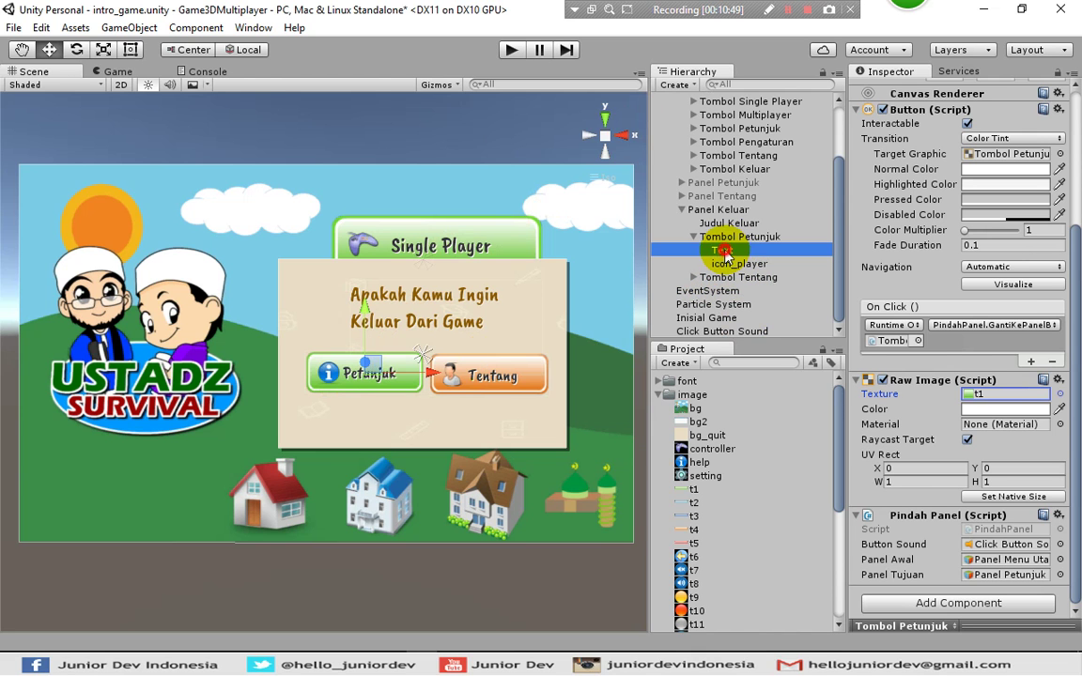
{"action": "left_click", "coordinate": [723, 250]}
{"action": "left_click", "coordinate": [926, 236]}
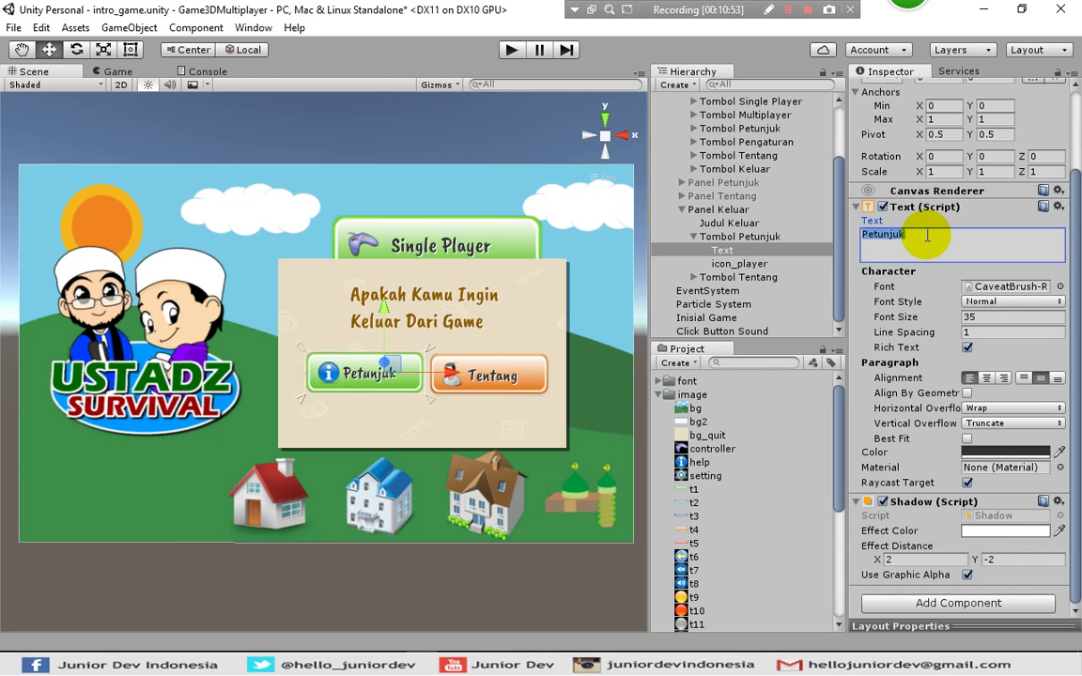
{"action": "type", "text": "YA"}
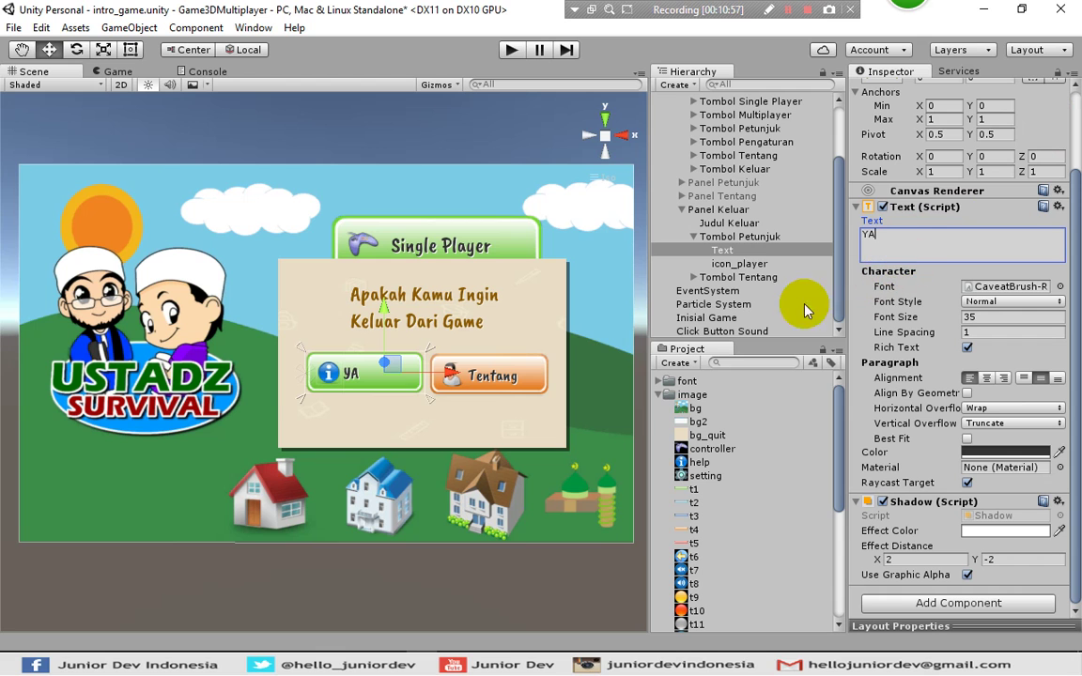
In Panel Keluar, set the Tombol Tentang label to "Tidak" and the Tombol Petunjuk label to "Ya"
{"action": "left_click", "coordinate": [693, 277]}
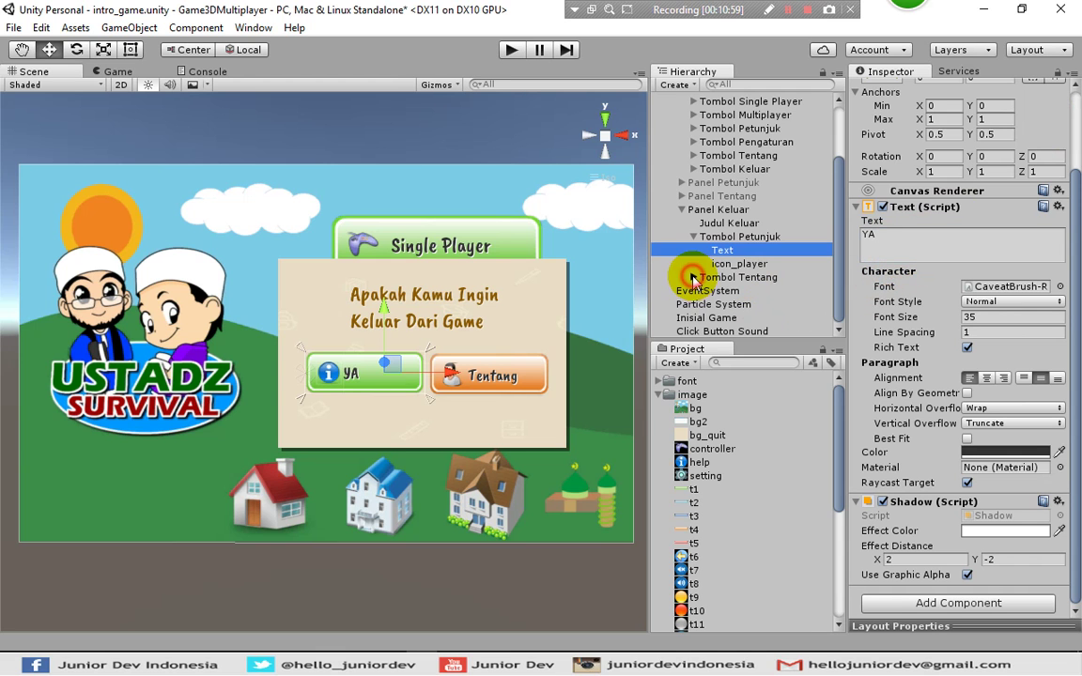
{"action": "left_click", "coordinate": [723, 291]}
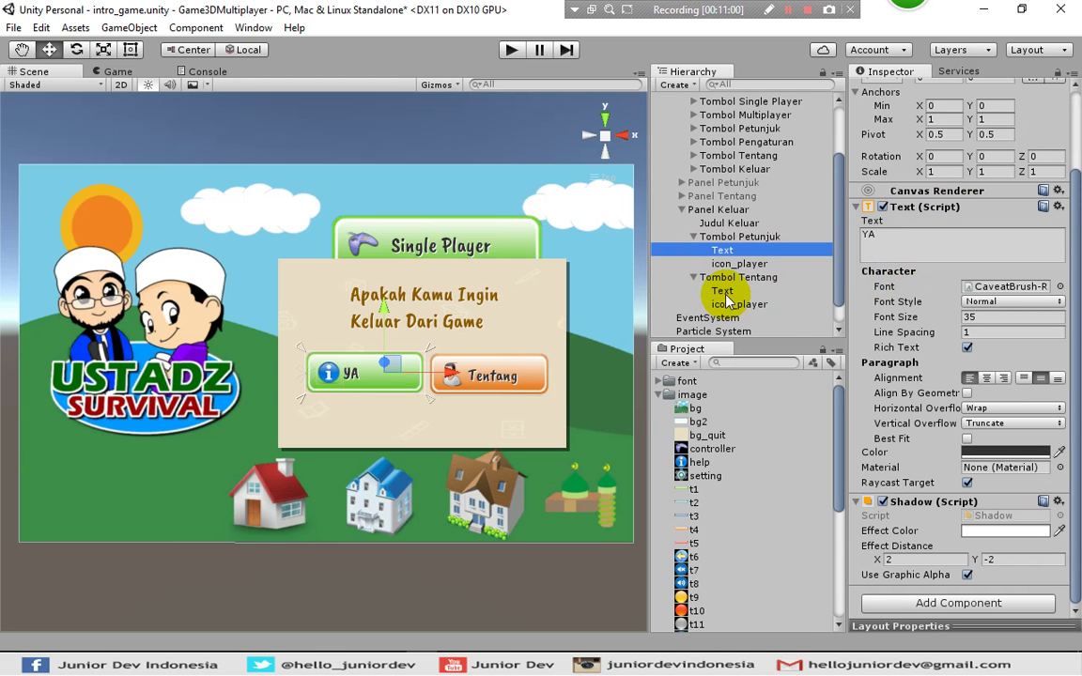
{"action": "left_click", "coordinate": [910, 246]}
{"action": "type", "text": "Bat"}
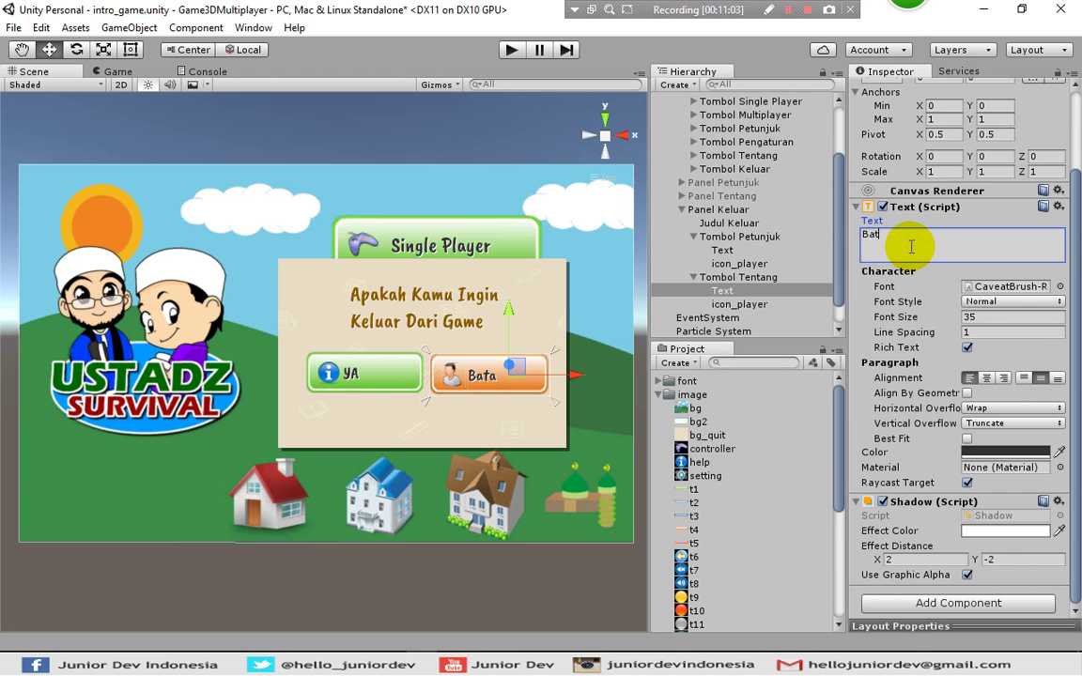
{"action": "type", "text": "a"}
{"action": "key", "text": "BackSpace"}
{"action": "key", "text": "BackSpace"}
{"action": "key", "text": "BackSpace"}
{"action": "key", "text": "BackSpace"}
{"action": "type", "text": "Tidak"}
{"action": "left_click", "coordinate": [733, 250]}
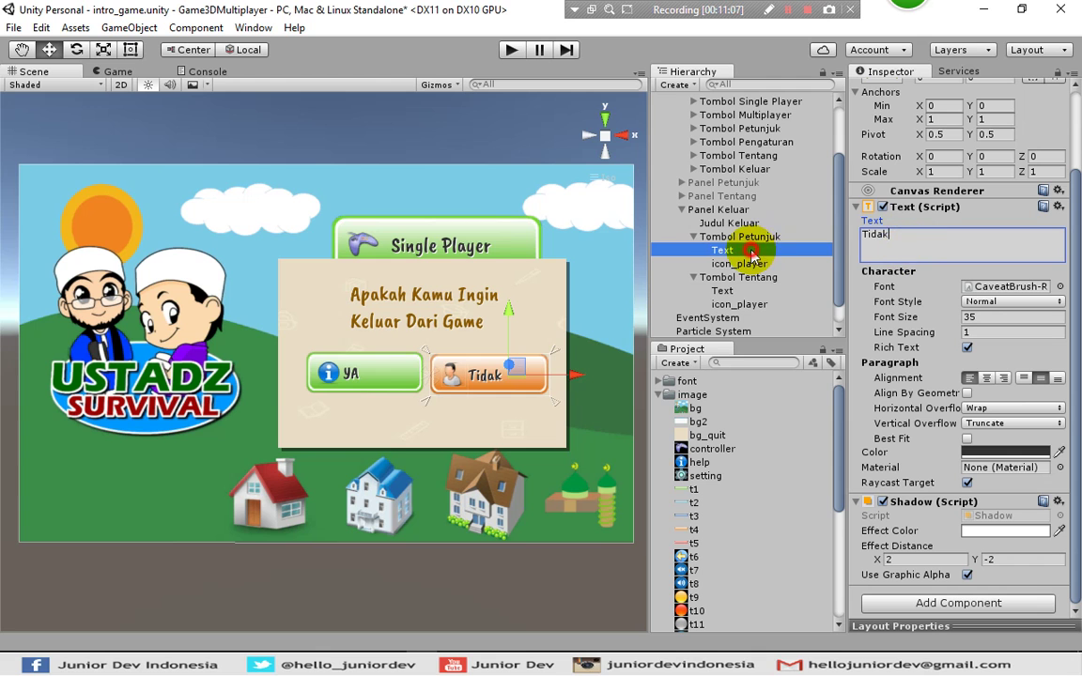
{"action": "left_click", "coordinate": [883, 231]}
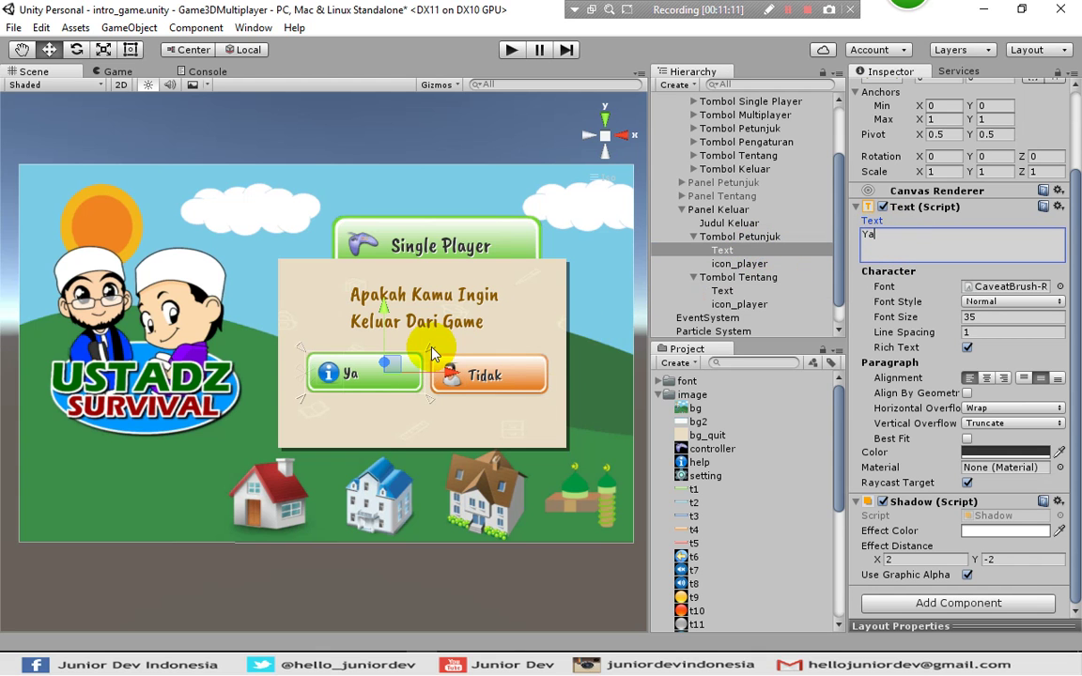
{"action": "left_click", "coordinate": [366, 375]}
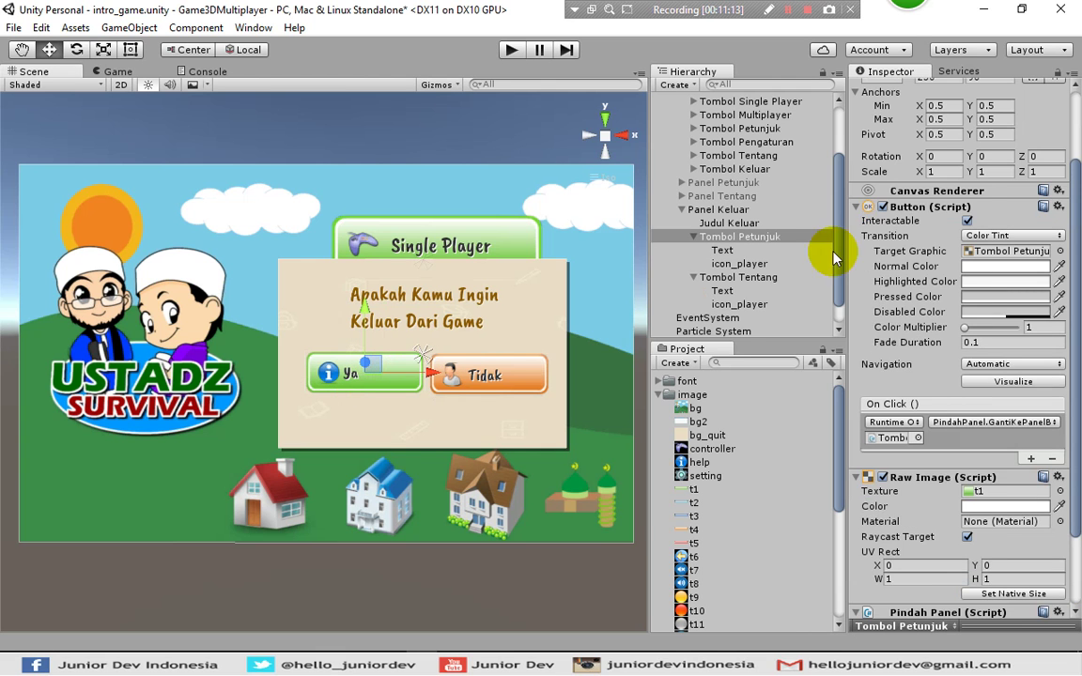
{"action": "scroll", "coordinate": [958, 202], "scroll_direction": "up", "scroll_amount": 3}
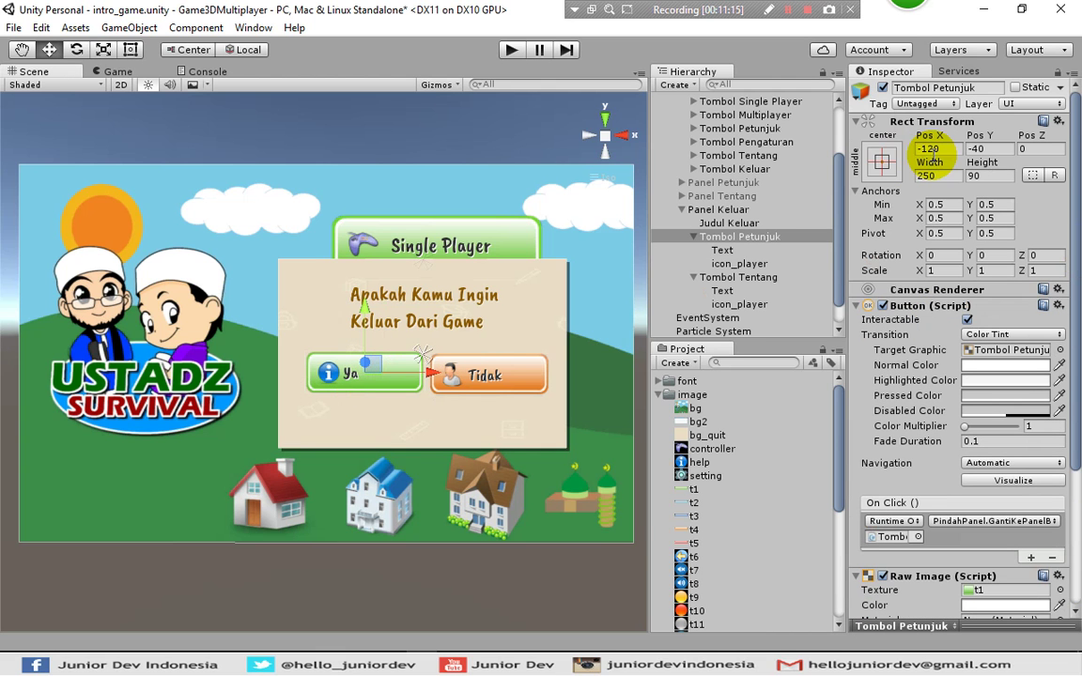
{"action": "left_click_drag", "start_coordinate": [430, 375], "coordinate": [448, 378]}
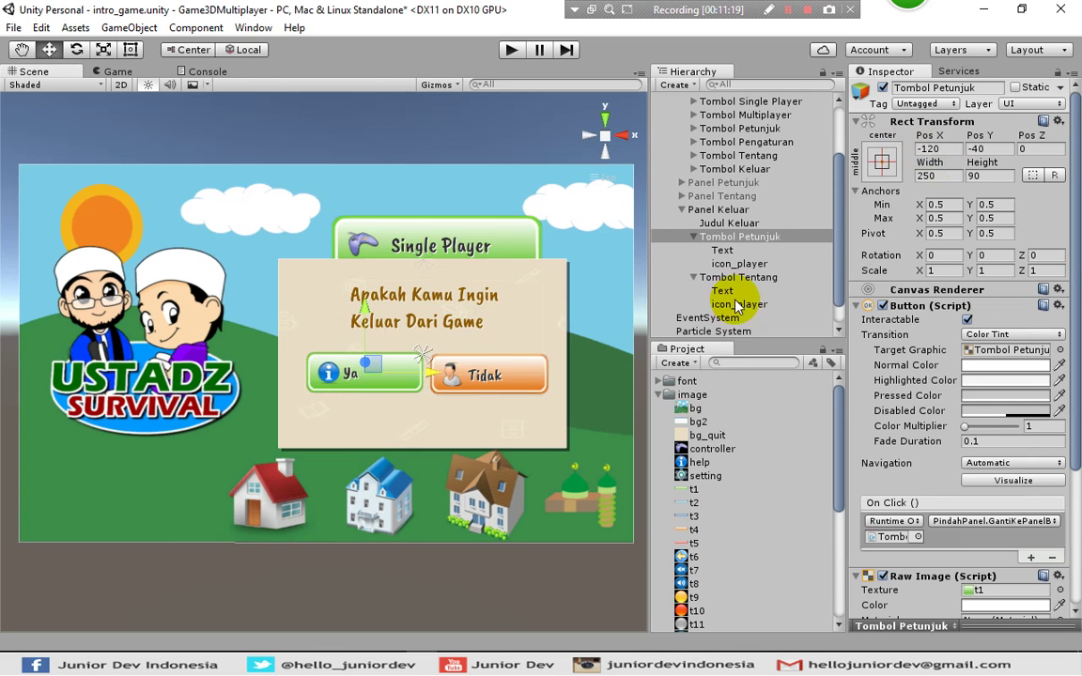
Move the "Ya" label away from its button's icon, giving it a Left offset of 115 and Right -32
{"action": "left_click", "coordinate": [723, 250]}
{"action": "left_click_drag", "start_coordinate": [445, 379], "coordinate": [466, 379]}
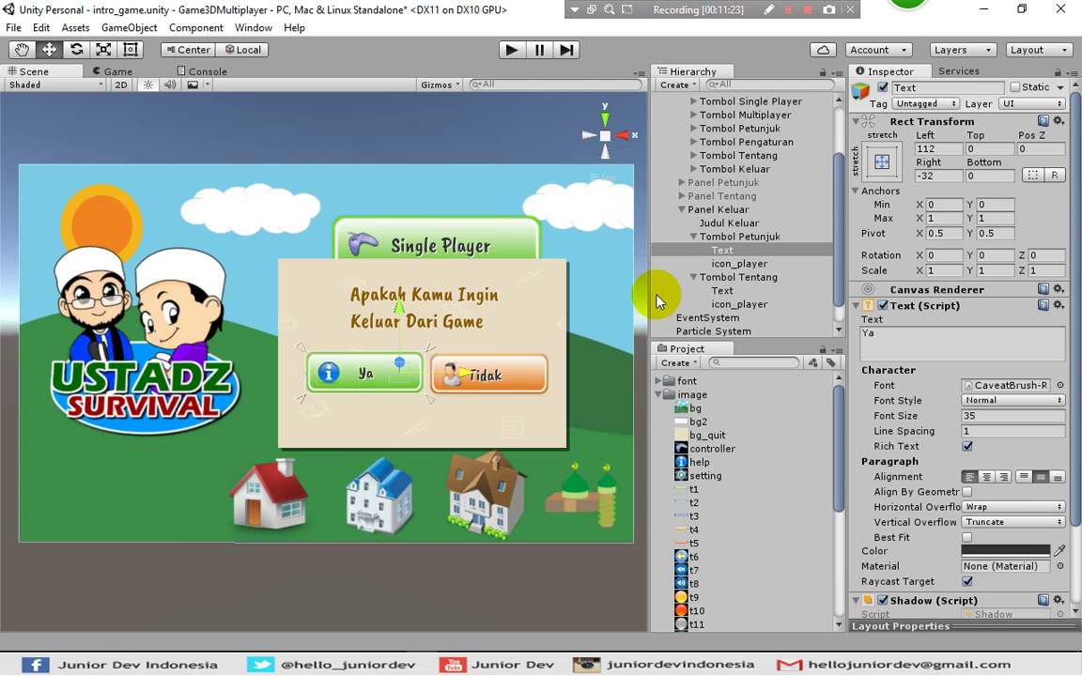
{"action": "left_click", "coordinate": [925, 148]}
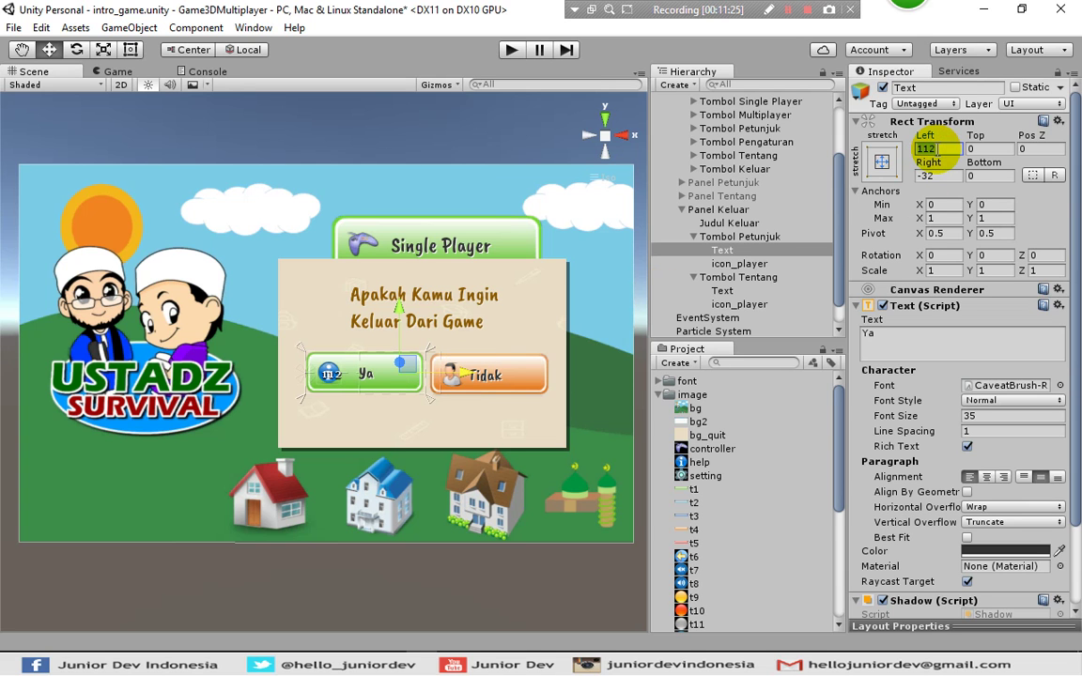
{"action": "type", "text": "1"}
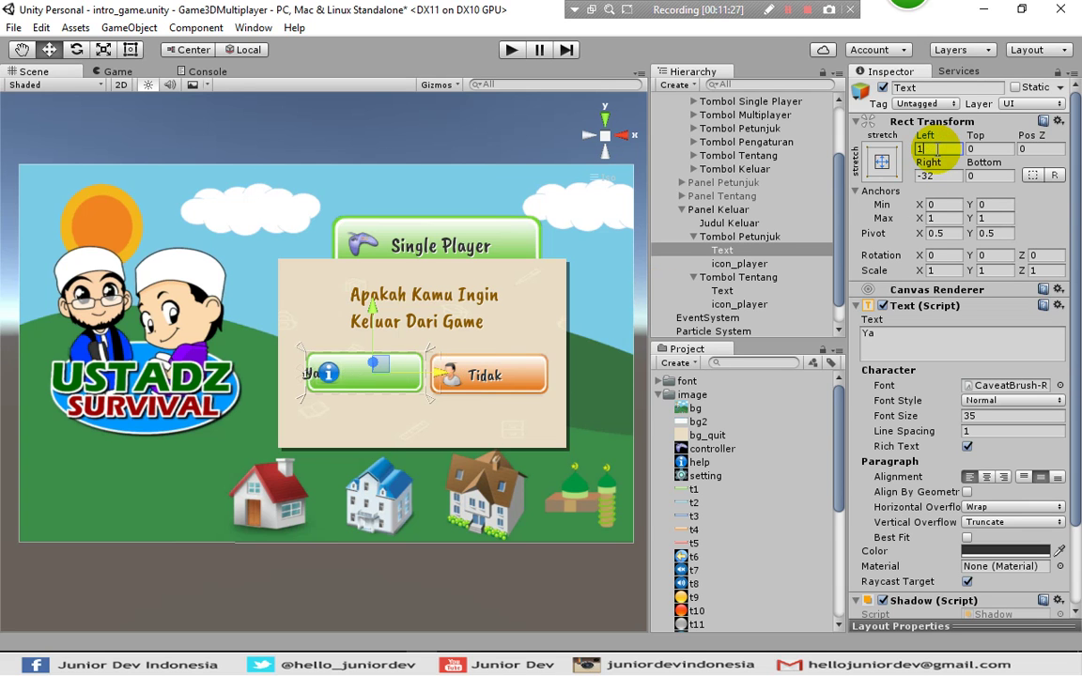
{"action": "type", "text": "15"}
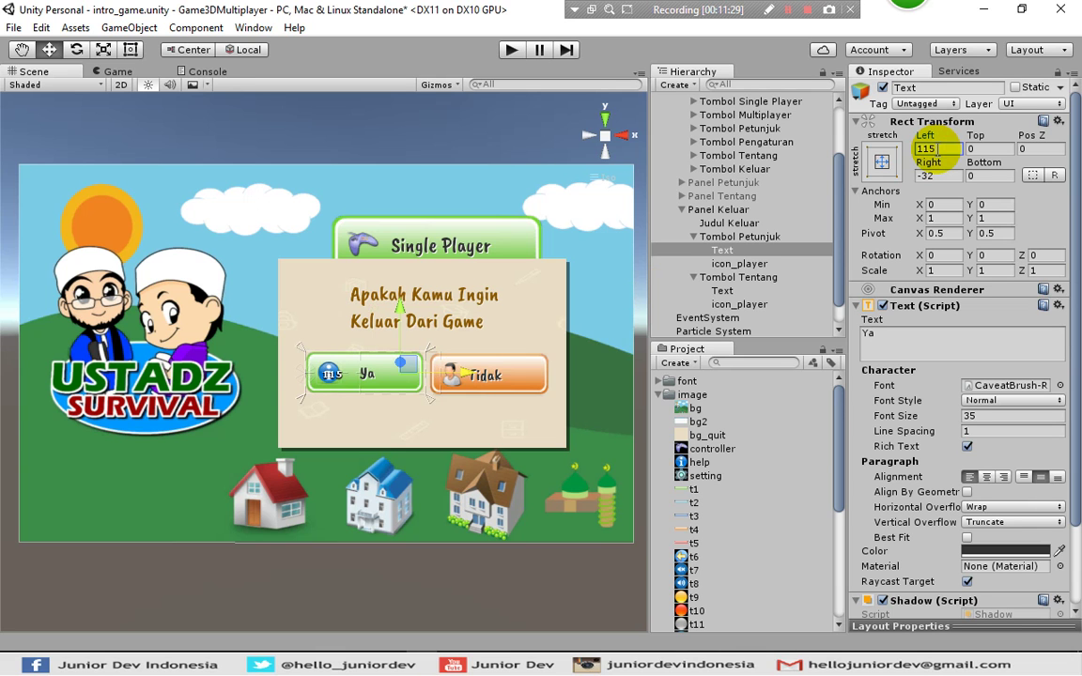
Move the "Tidak" label away from its button's icon by setting its Left offset to 100
{"action": "left_click", "coordinate": [490, 374]}
{"action": "left_click", "coordinate": [728, 294]}
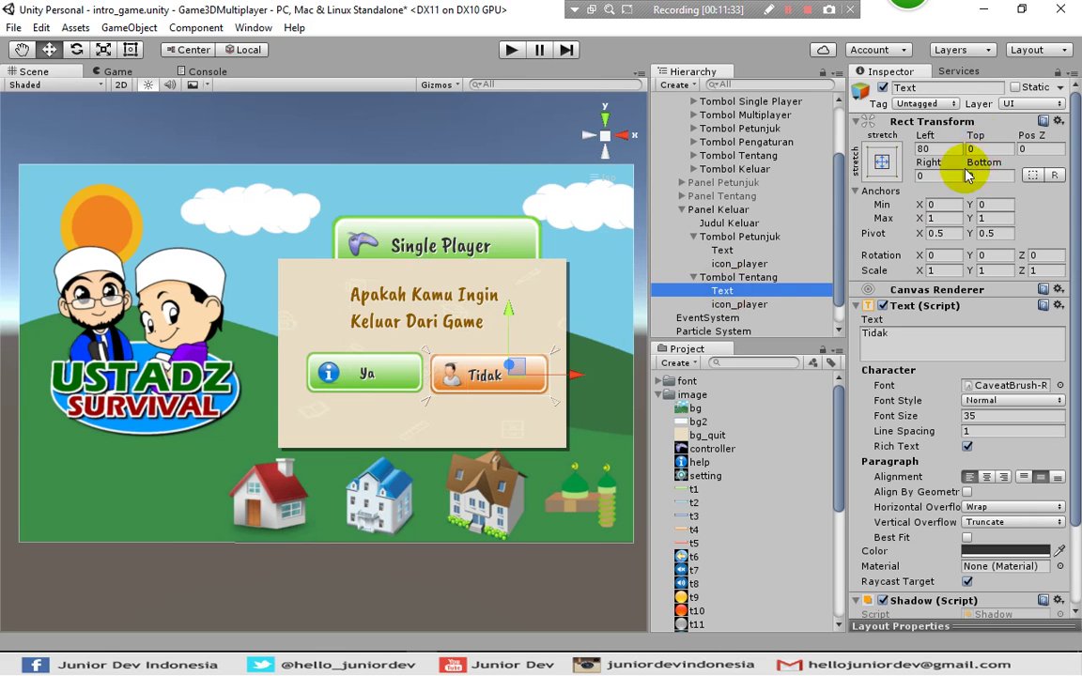
{"action": "left_click", "coordinate": [943, 151]}
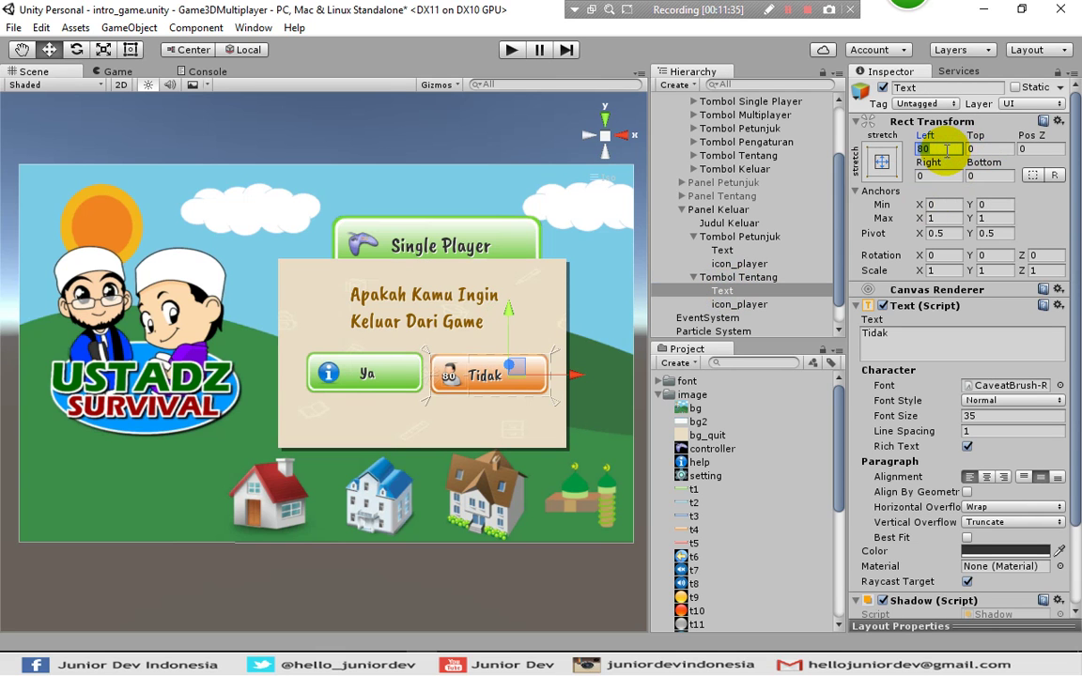
{"action": "type", "text": "120"}
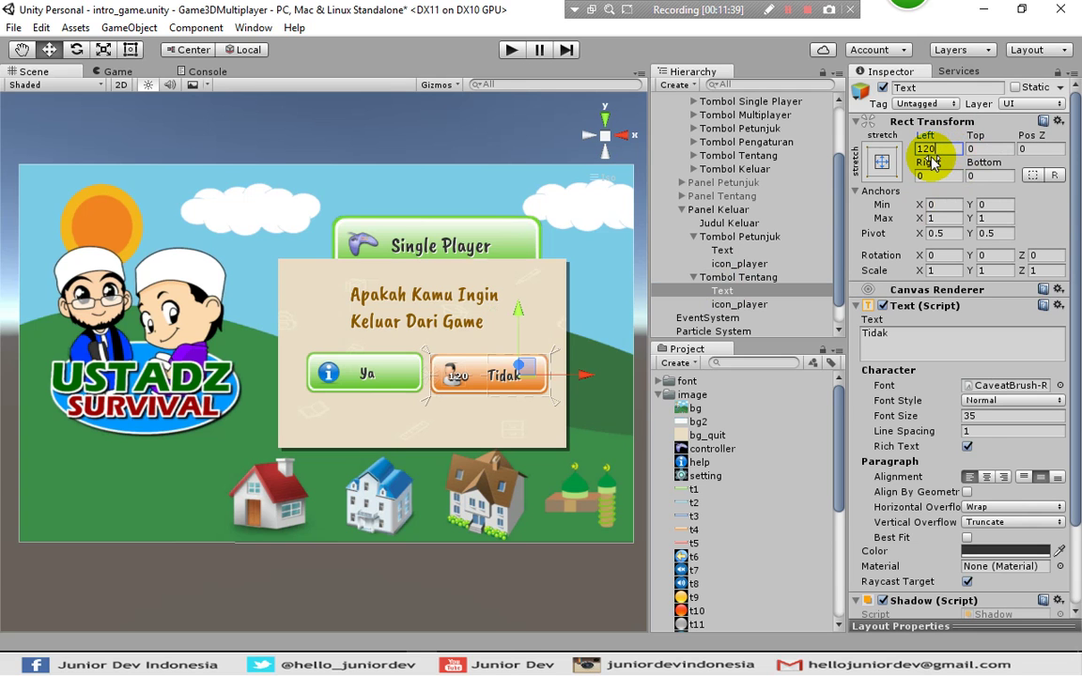
{"action": "key", "text": "BackSpace"}
{"action": "key", "text": "BackSpace"}
{"action": "type", "text": "10"}
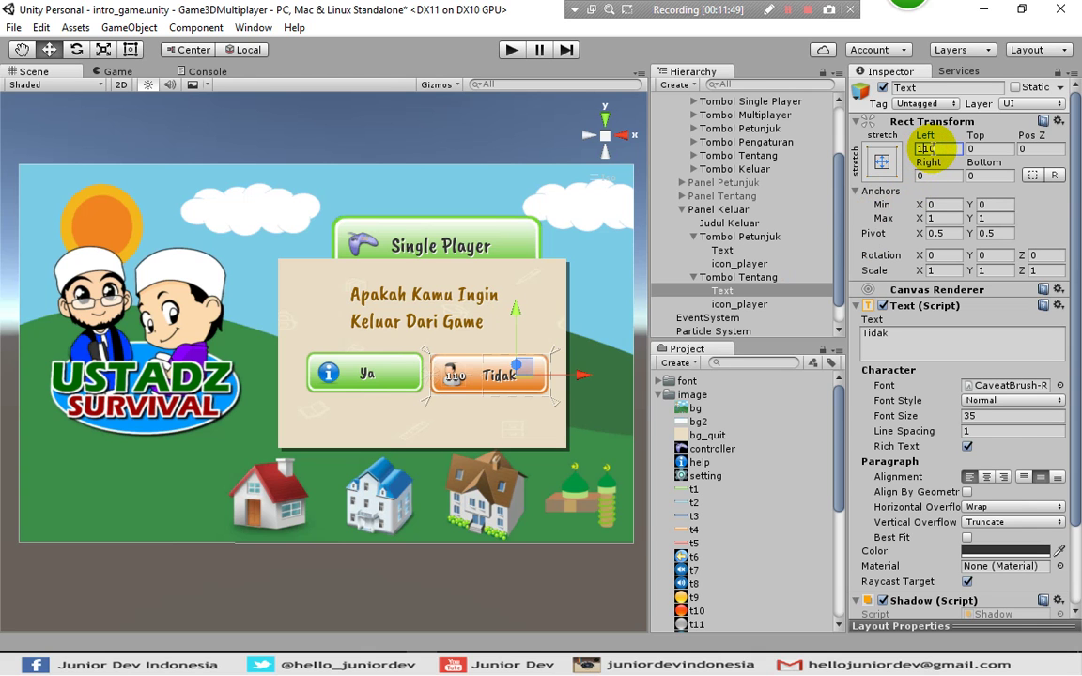
{"action": "left_click_drag", "start_coordinate": [930, 149], "coordinate": [923, 149]}
{"action": "type", "text": "0"}
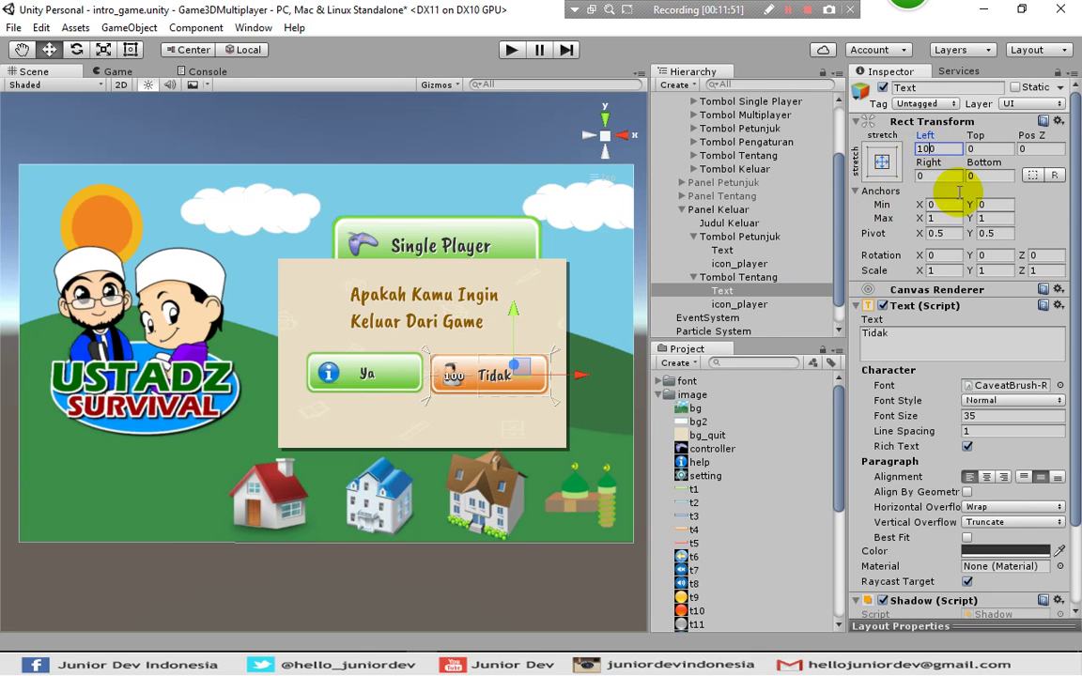
Switch to File Explorer, bring the cancel-icon and check-icon images into the project's Assets image folder, and return to Unity
{"action": "left_click", "coordinate": [729, 277]}
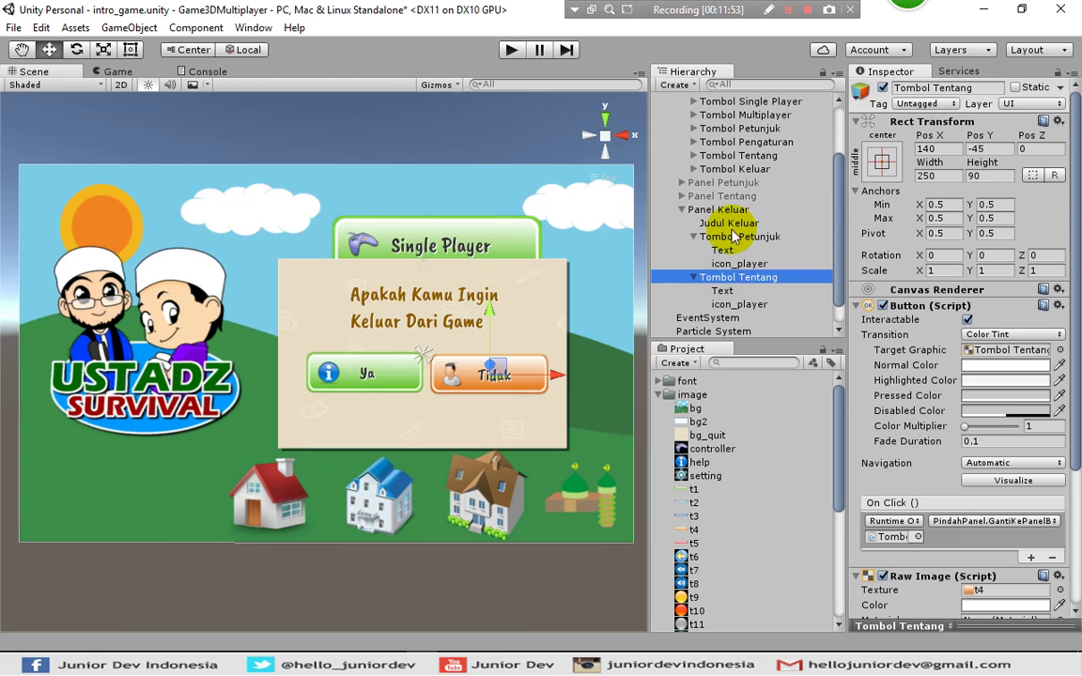
{"action": "left_click", "coordinate": [729, 237]}
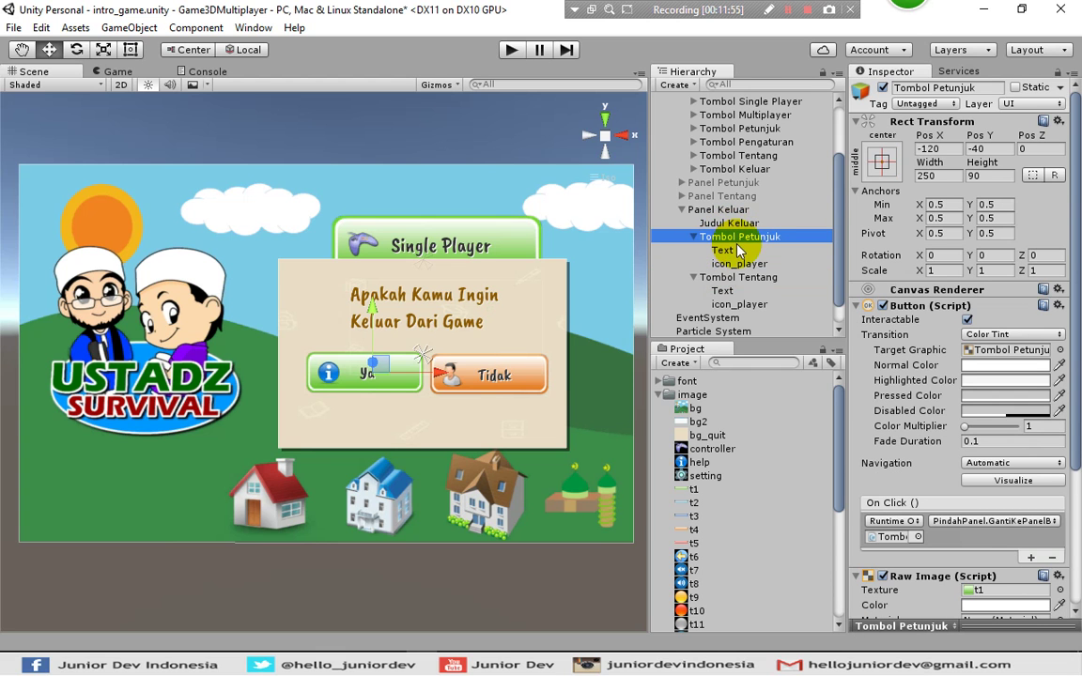
{"action": "key", "text": "alt+Tab"}
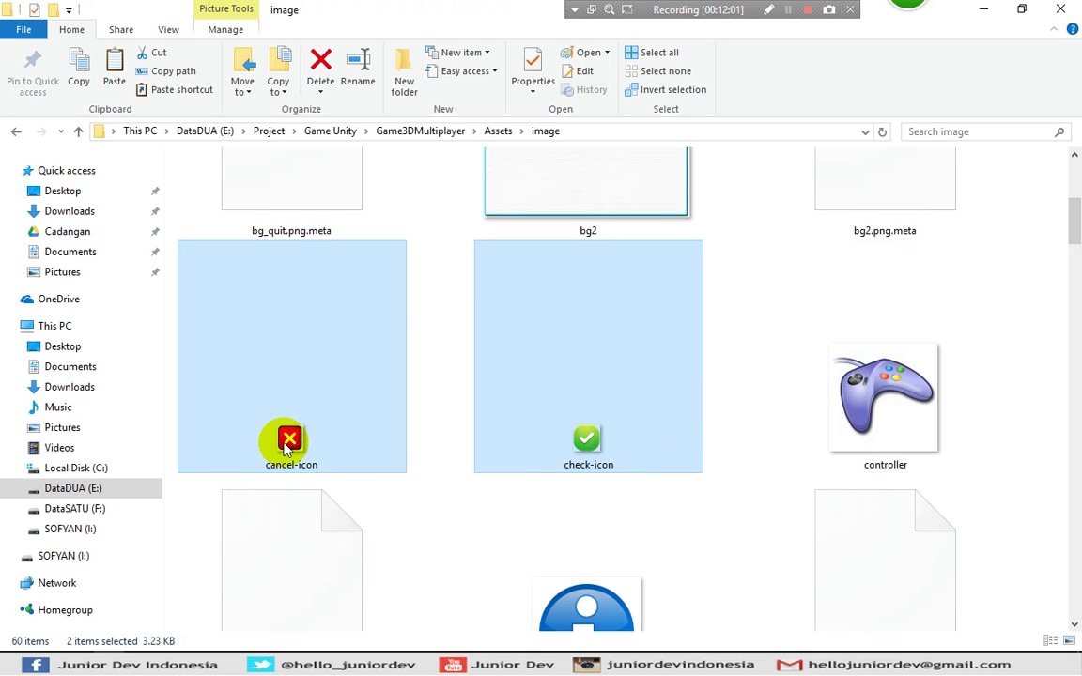
{"action": "key", "text": "alt+Tab"}
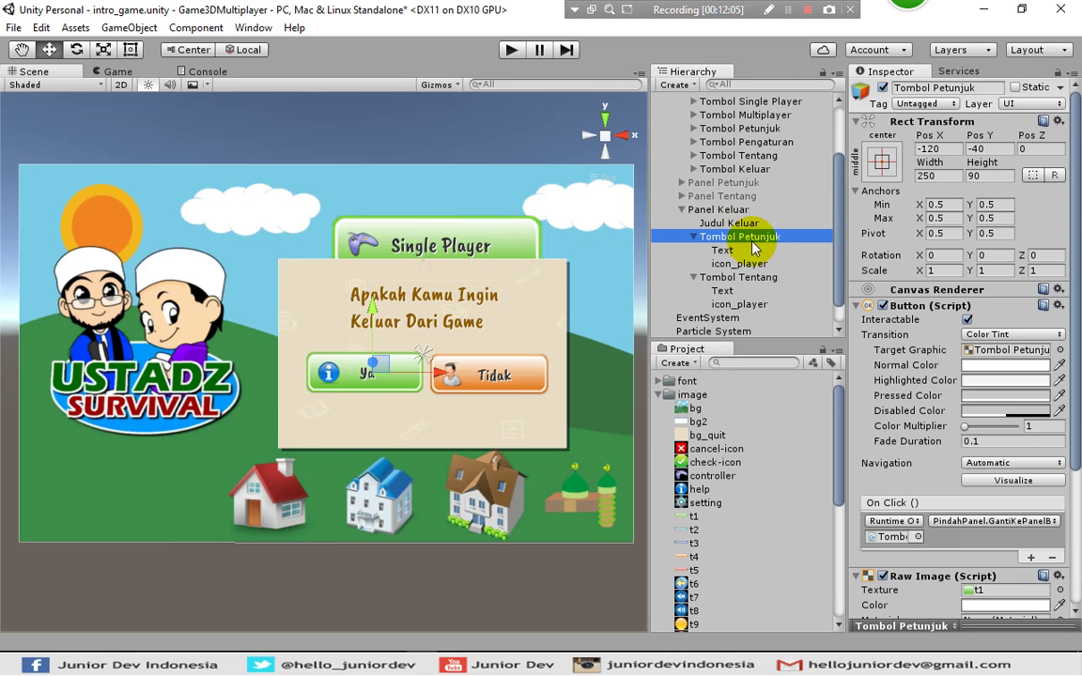
Change the Raw Image texture of the Ya button's icon_player to check-icon
{"action": "left_click", "coordinate": [722, 264]}
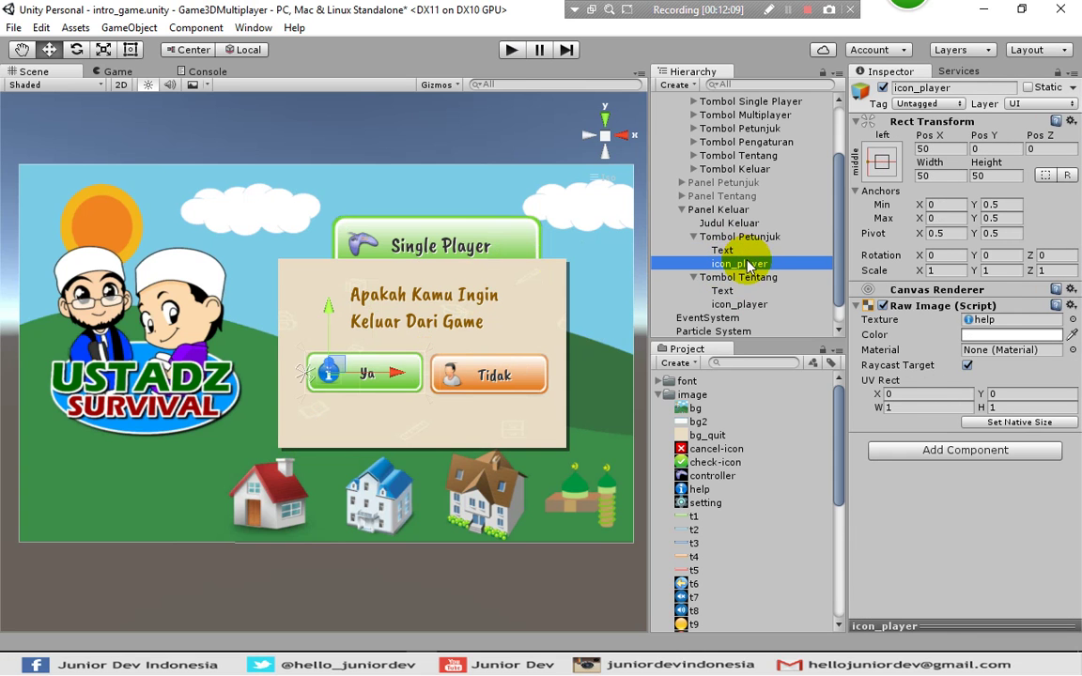
{"action": "left_click", "coordinate": [1073, 319]}
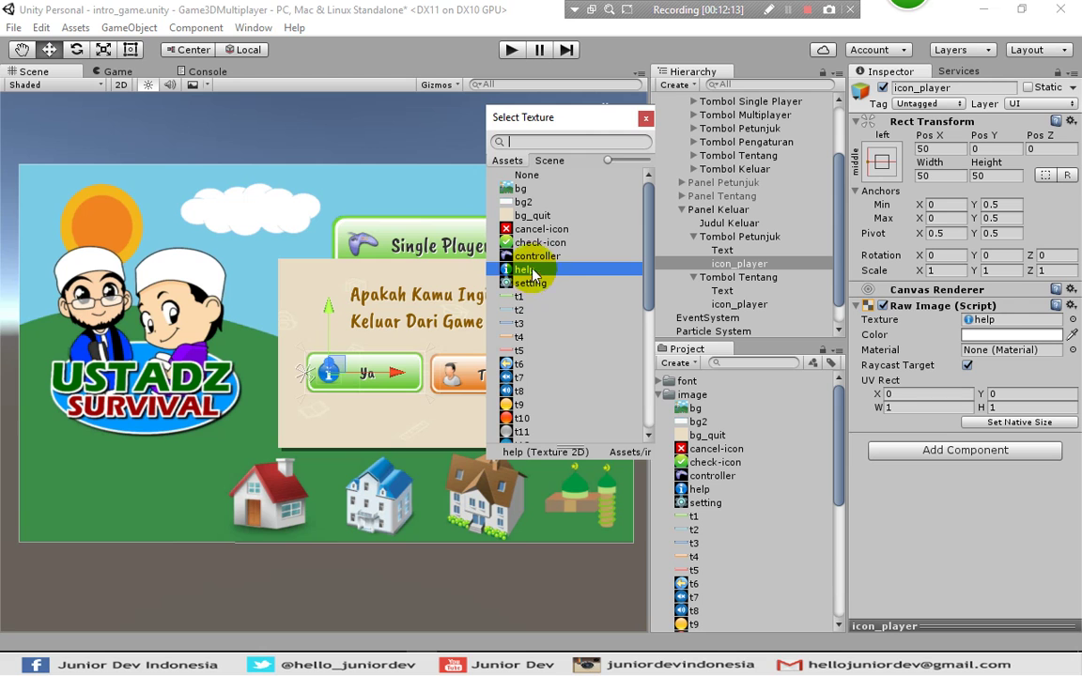
{"action": "left_click", "coordinate": [540, 243]}
{"action": "left_click", "coordinate": [645, 118]}
Change the Raw Image texture of the Tidak button's icon_player to cancel-icon
{"action": "left_click", "coordinate": [485, 370]}
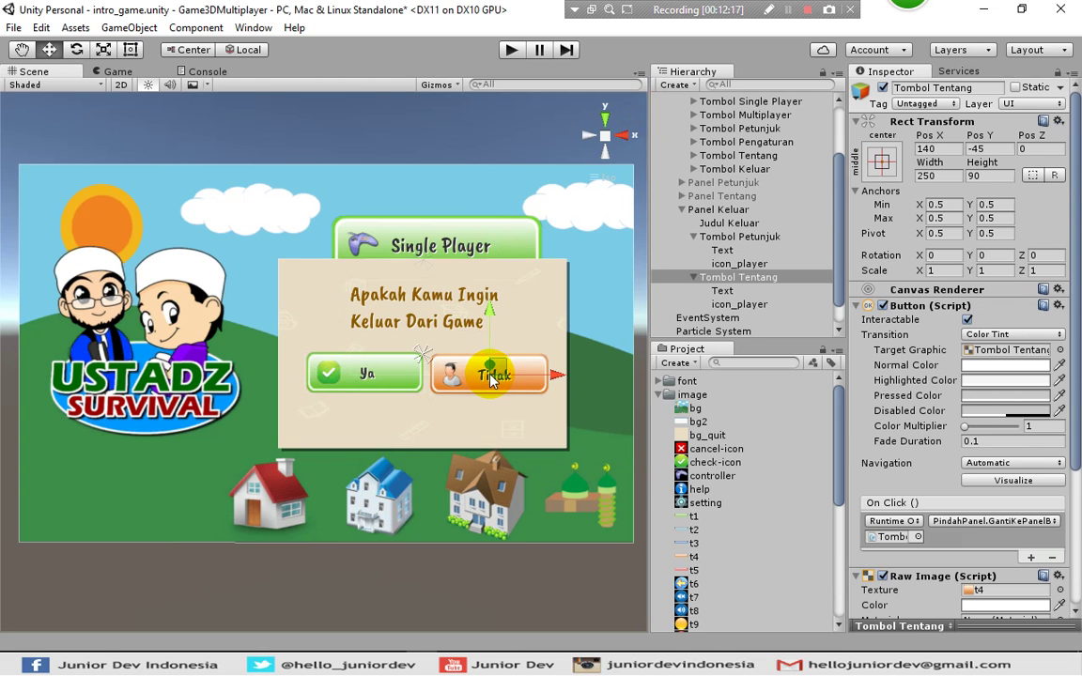
{"action": "left_click", "coordinate": [725, 292]}
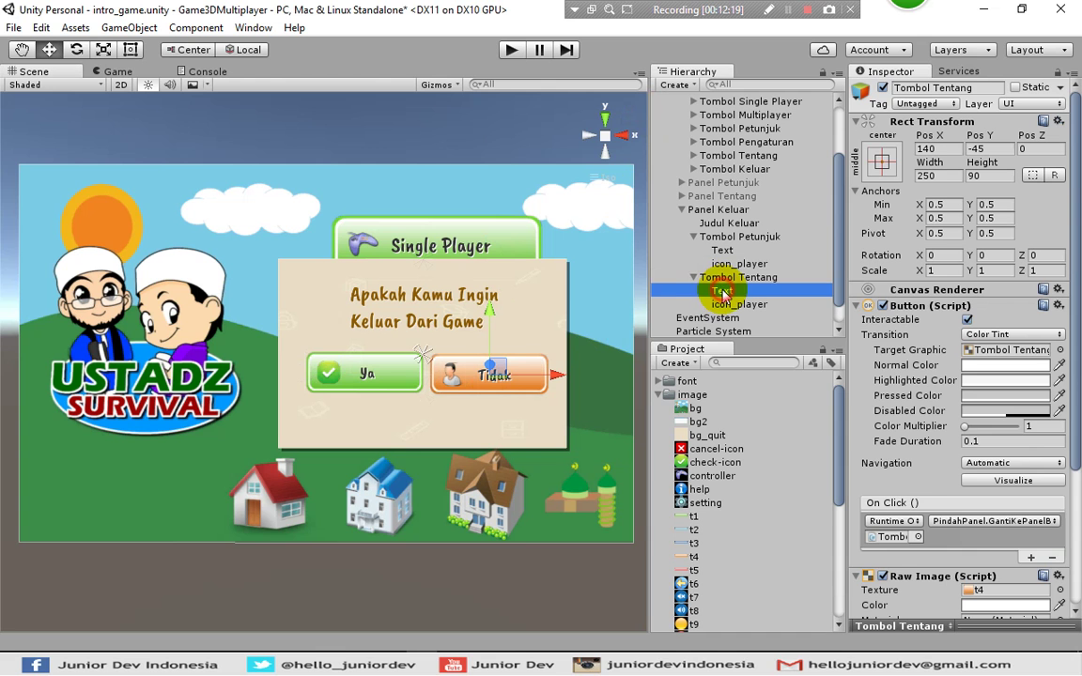
{"action": "left_click", "coordinate": [751, 305]}
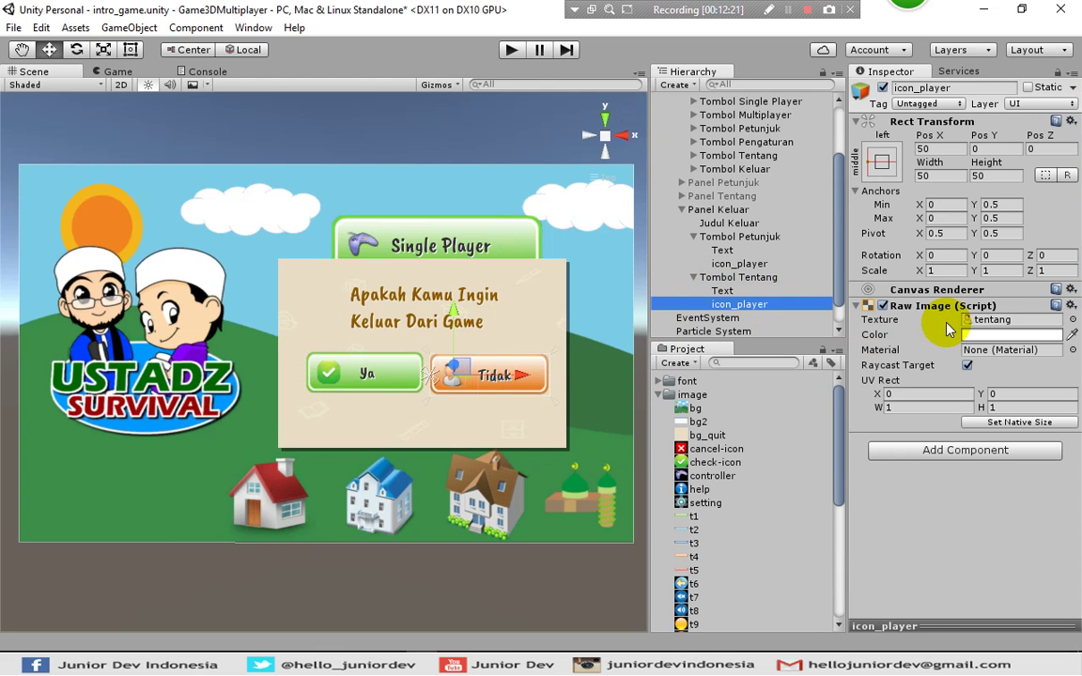
{"action": "left_click", "coordinate": [1072, 319]}
{"action": "scroll", "coordinate": [540, 316], "scroll_direction": "up", "scroll_amount": 3}
{"action": "scroll", "coordinate": [540, 315], "scroll_direction": "up", "scroll_amount": 3}
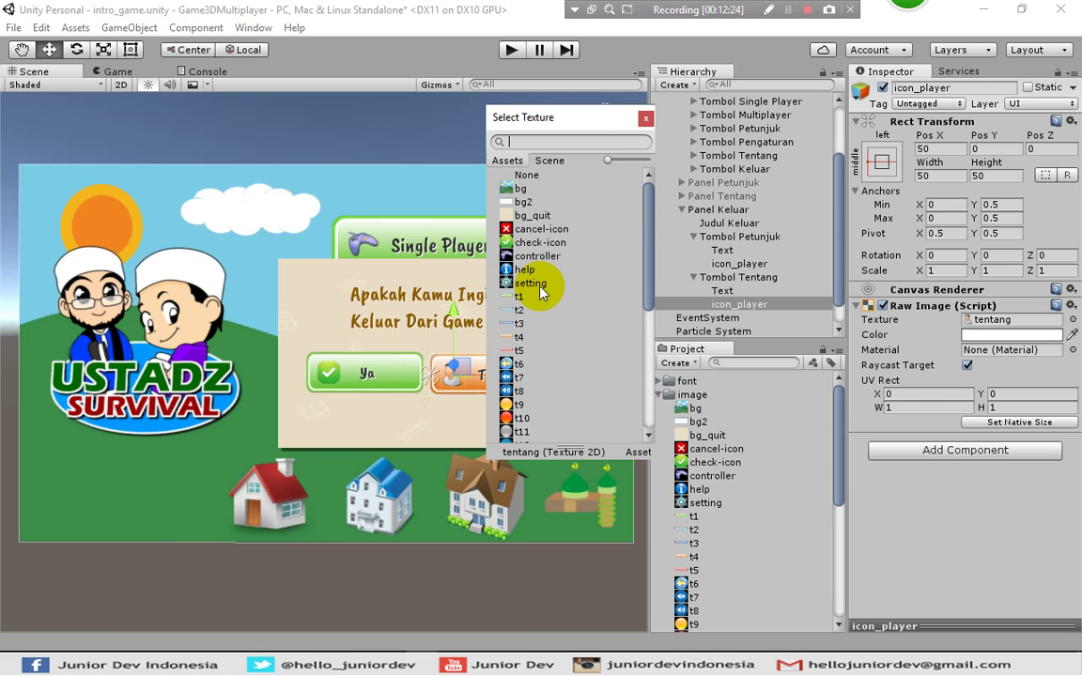
{"action": "left_click", "coordinate": [542, 229]}
{"action": "left_click", "coordinate": [645, 117]}
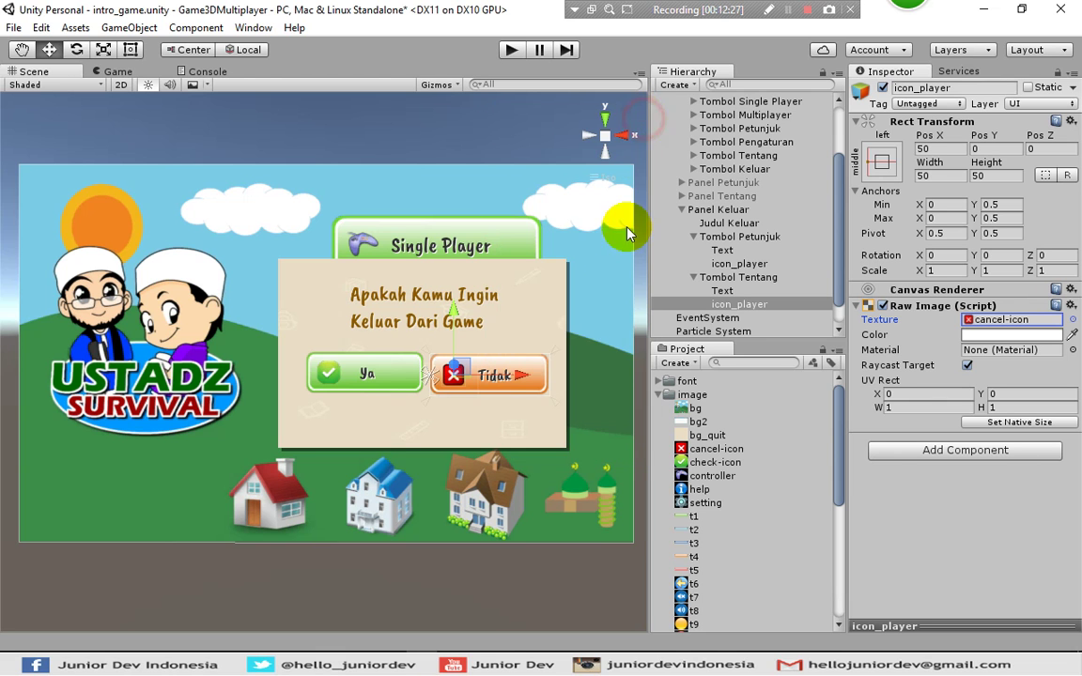
Collapse both buttons in Panel Keluar and rename its Tombol Petunjuk to "Tombol Ya Keluar"
{"action": "left_click", "coordinate": [693, 277]}
{"action": "left_click", "coordinate": [694, 236]}
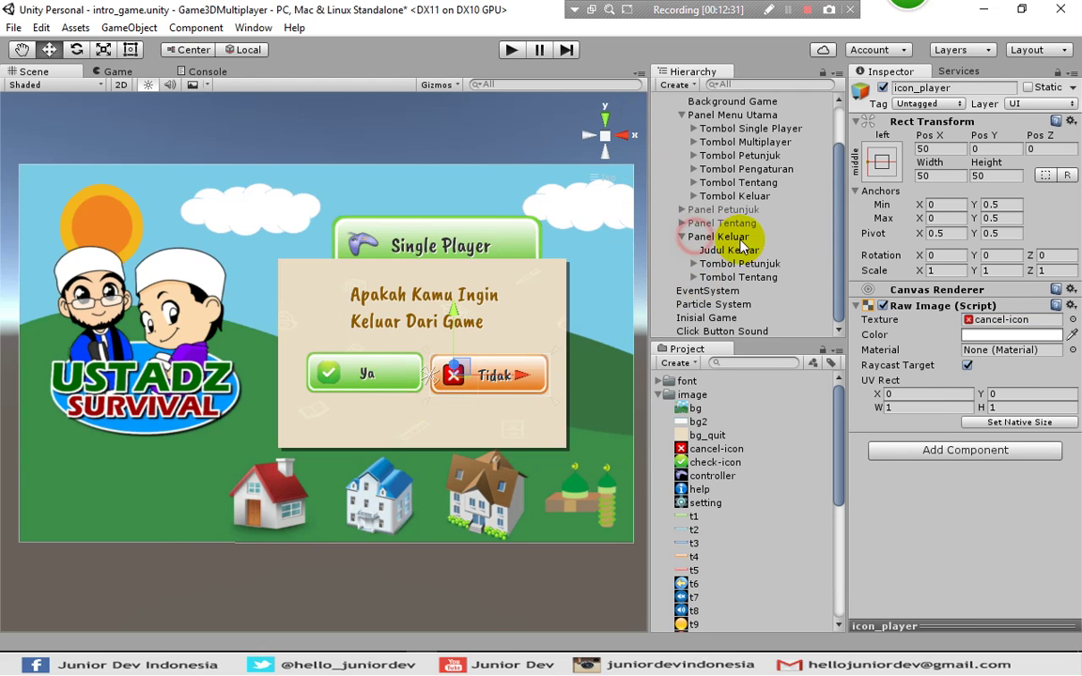
{"action": "left_click", "coordinate": [758, 266]}
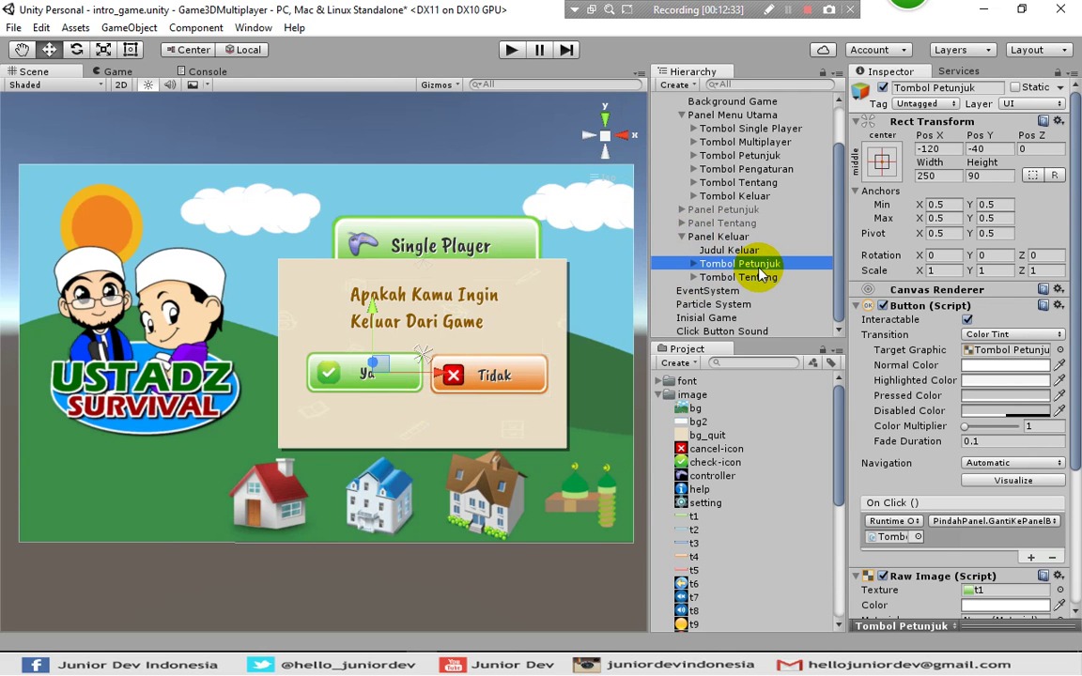
{"action": "left_click", "coordinate": [759, 267]}
{"action": "key", "text": "End"}
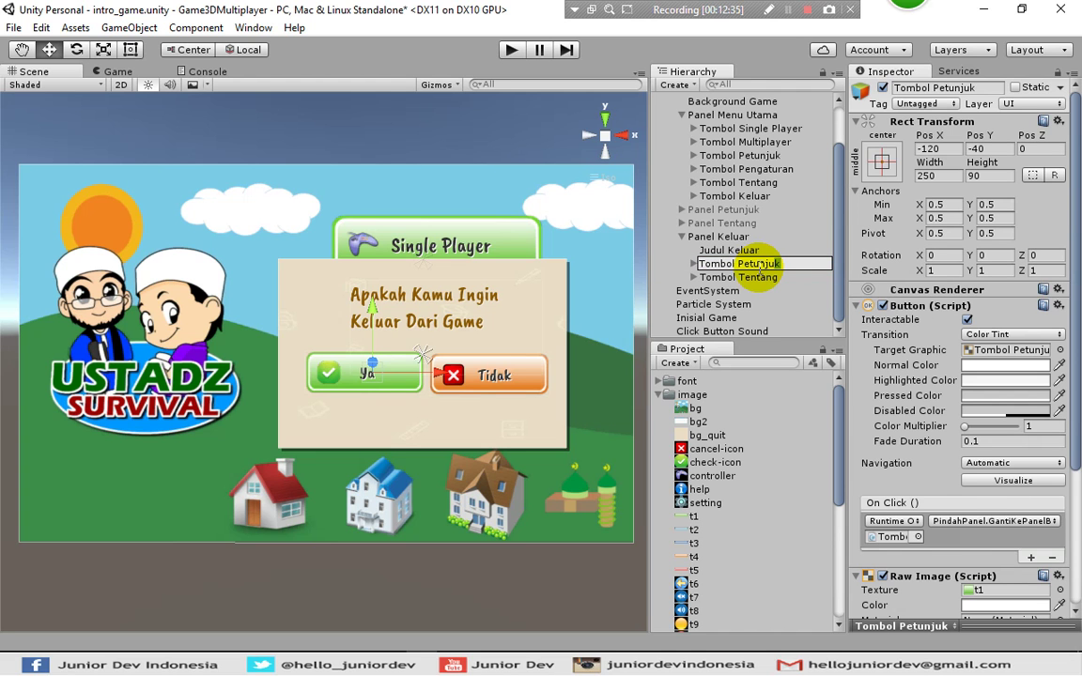
{"action": "double_click", "coordinate": [759, 266]}
{"action": "type", "text": "Ya Keluar"}
Rename the Tombol Tentang in Panel Keluar to "Tombol Tidak Keluar"
{"action": "left_click", "coordinate": [753, 277]}
{"action": "key", "text": "Right"}
{"action": "key", "text": "shift+Left"}
{"action": "type", "text": "Tidak Kel"}
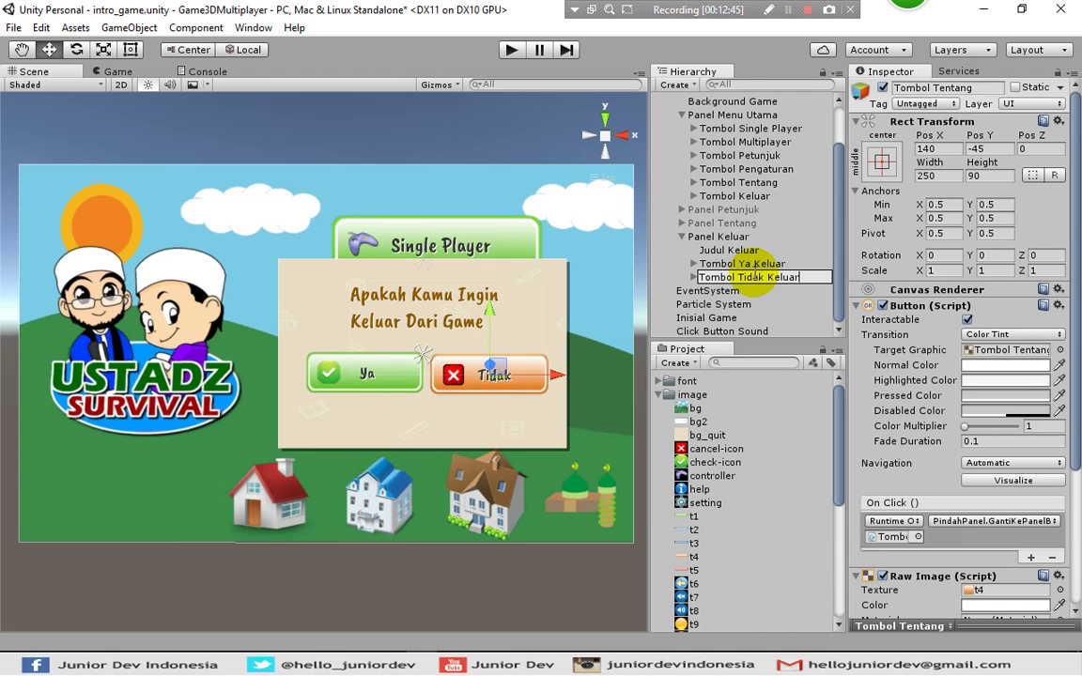
{"action": "type", "text": "uar"}
{"action": "key", "text": "Return"}
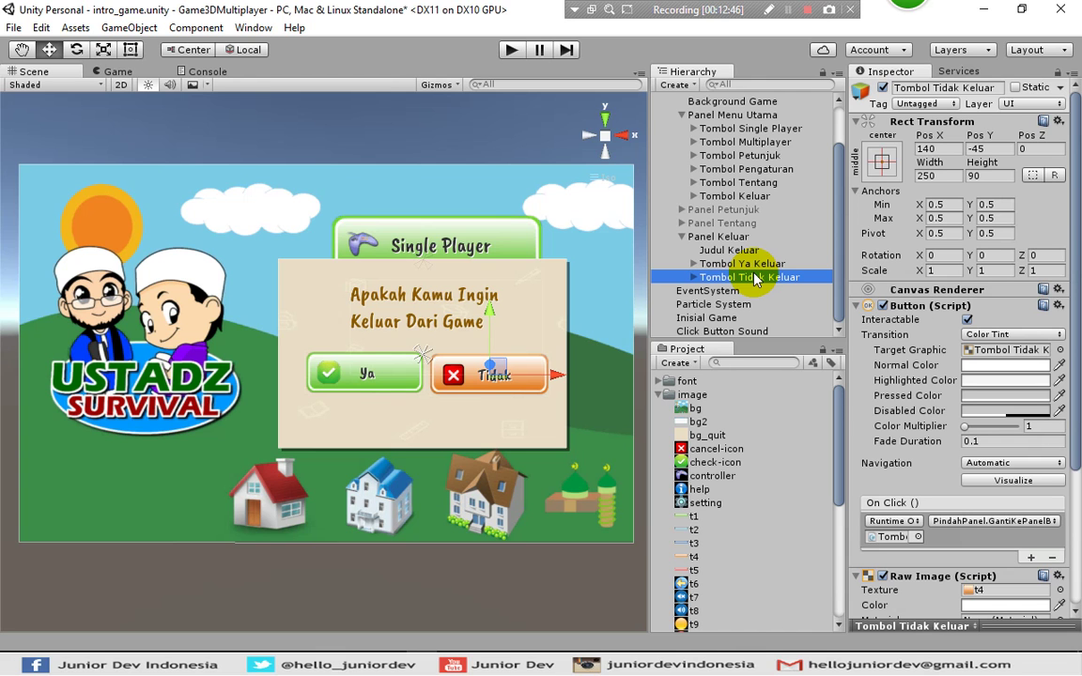
Remove the Pindah Panel script component from Tombol Ya Keluar
{"action": "left_click", "coordinate": [721, 237]}
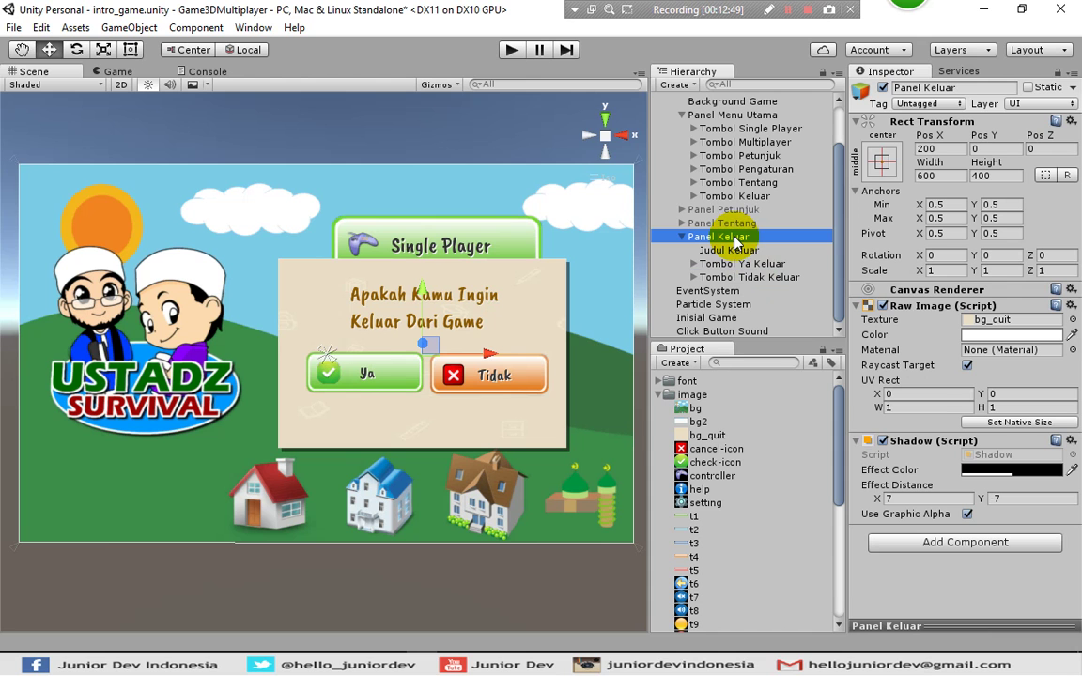
{"action": "left_click", "coordinate": [725, 264]}
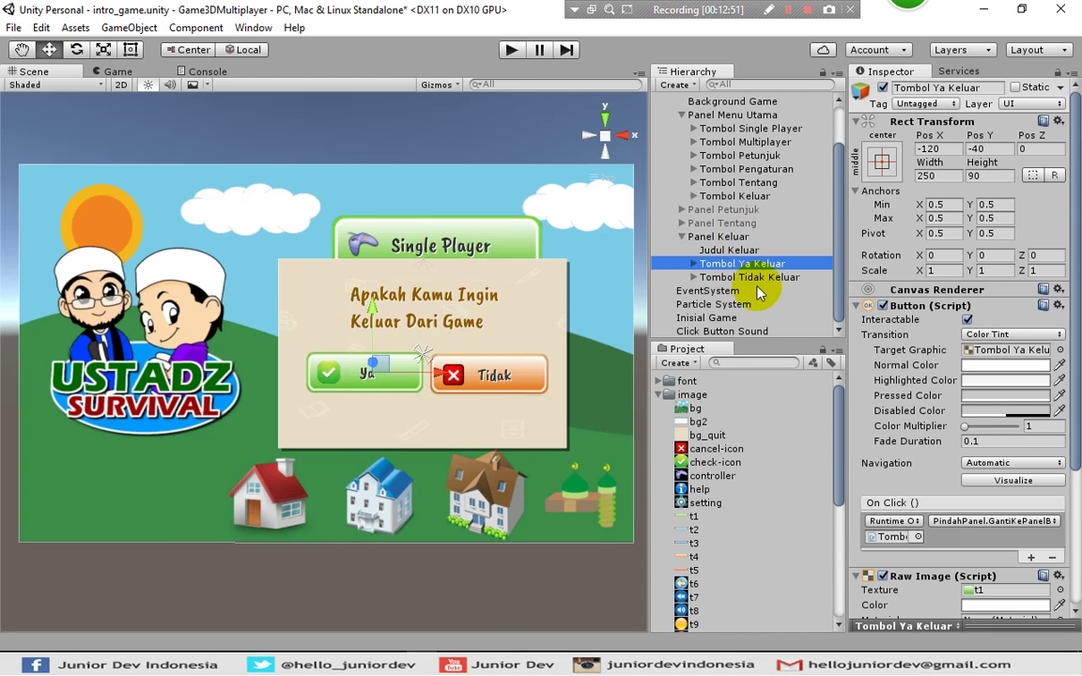
{"action": "left_click_drag", "start_coordinate": [1075, 239], "coordinate": [1073, 480]}
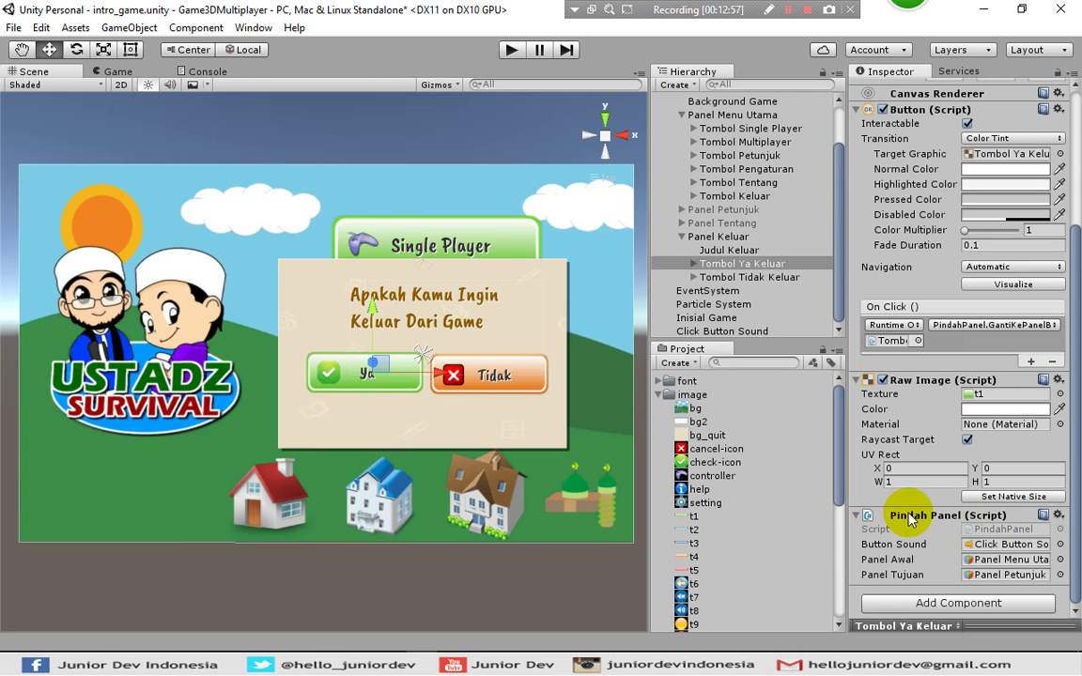
{"action": "left_click", "coordinate": [1058, 516]}
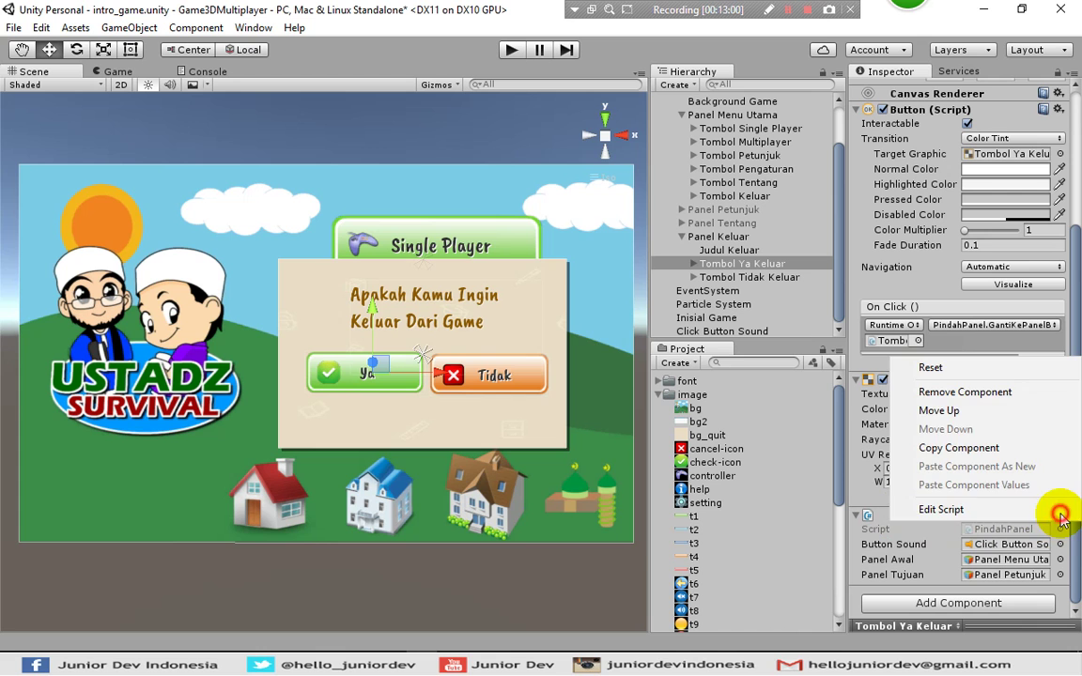
{"action": "left_click", "coordinate": [954, 393]}
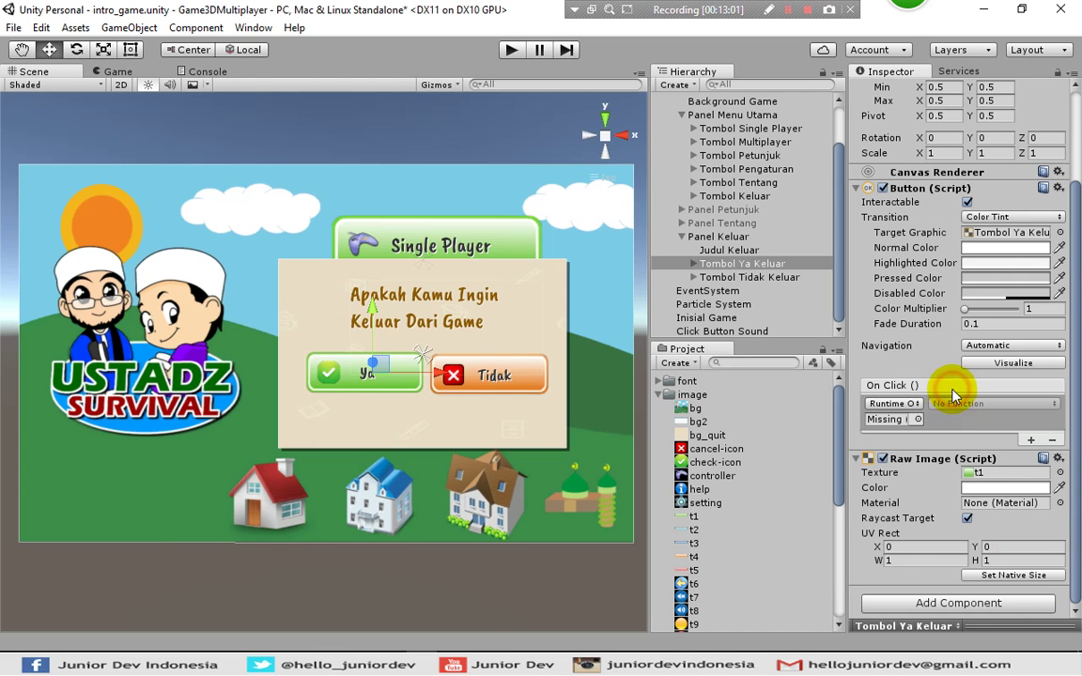
Create a new C Sharp script named "KeluarGame" and add it to Tombol Ya Keluar as a component
{"action": "left_click", "coordinate": [950, 604]}
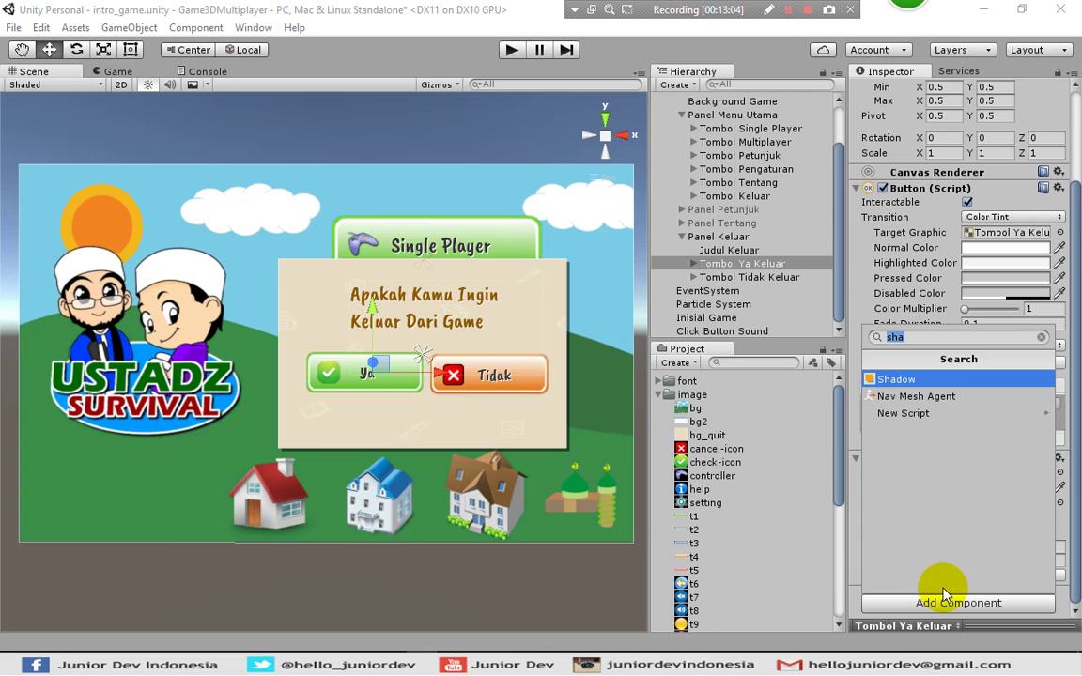
{"action": "left_click", "coordinate": [912, 413]}
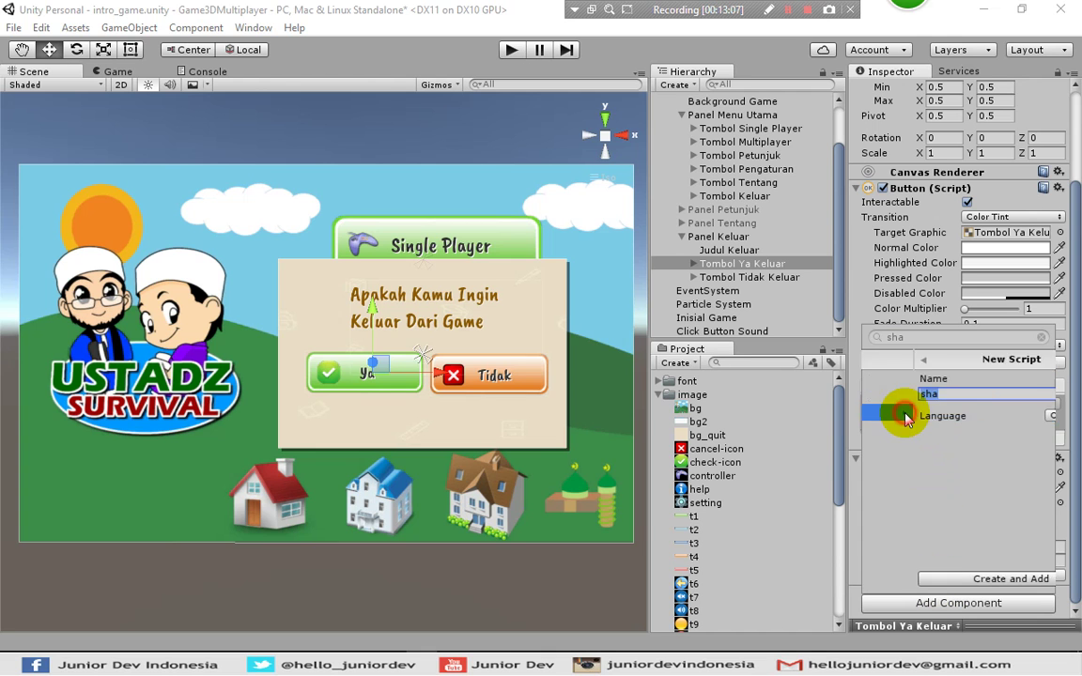
{"action": "left_click", "coordinate": [910, 393]}
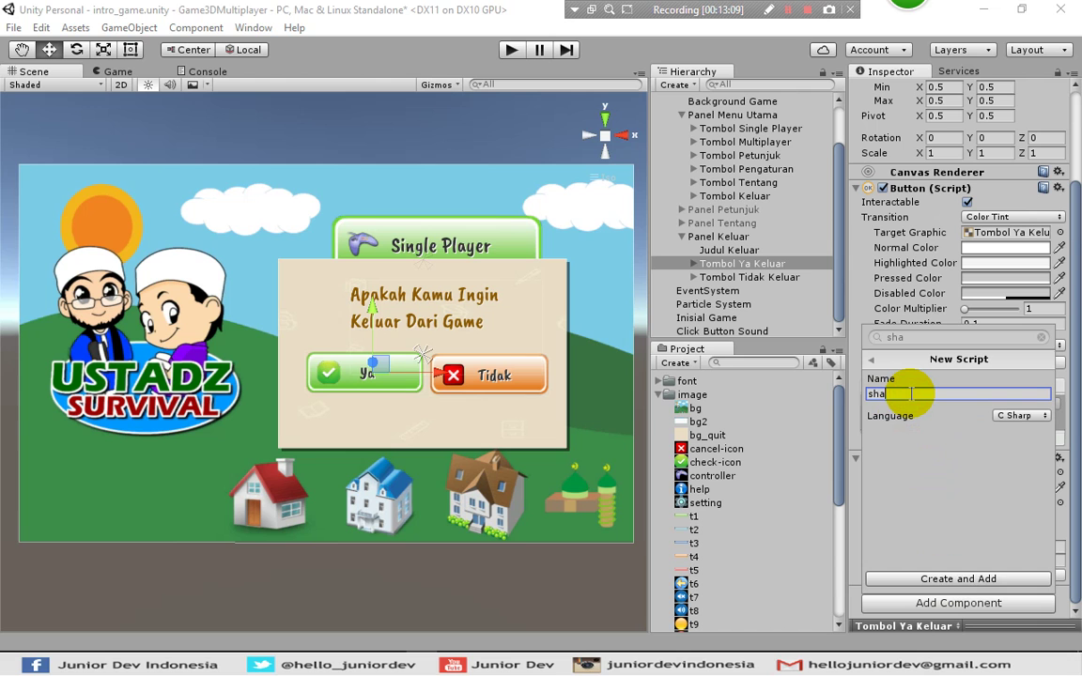
{"action": "key", "text": "BackSpace"}
{"action": "key", "text": "BackSpace"}
{"action": "key", "text": "BackSpace"}
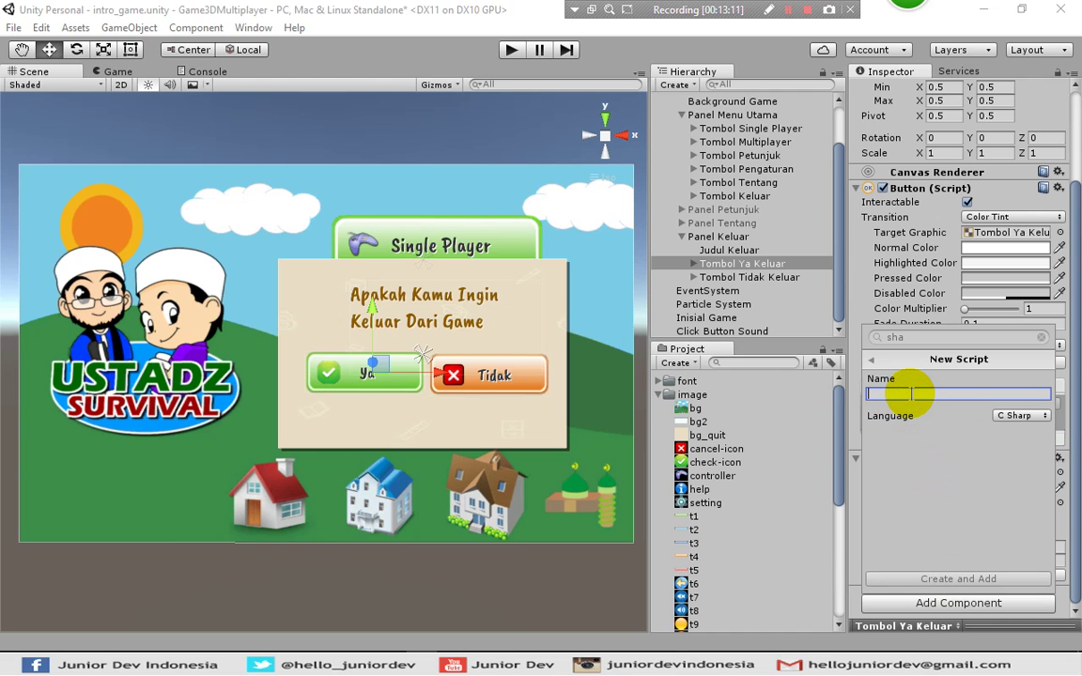
{"action": "type", "text": "KeluarGame"}
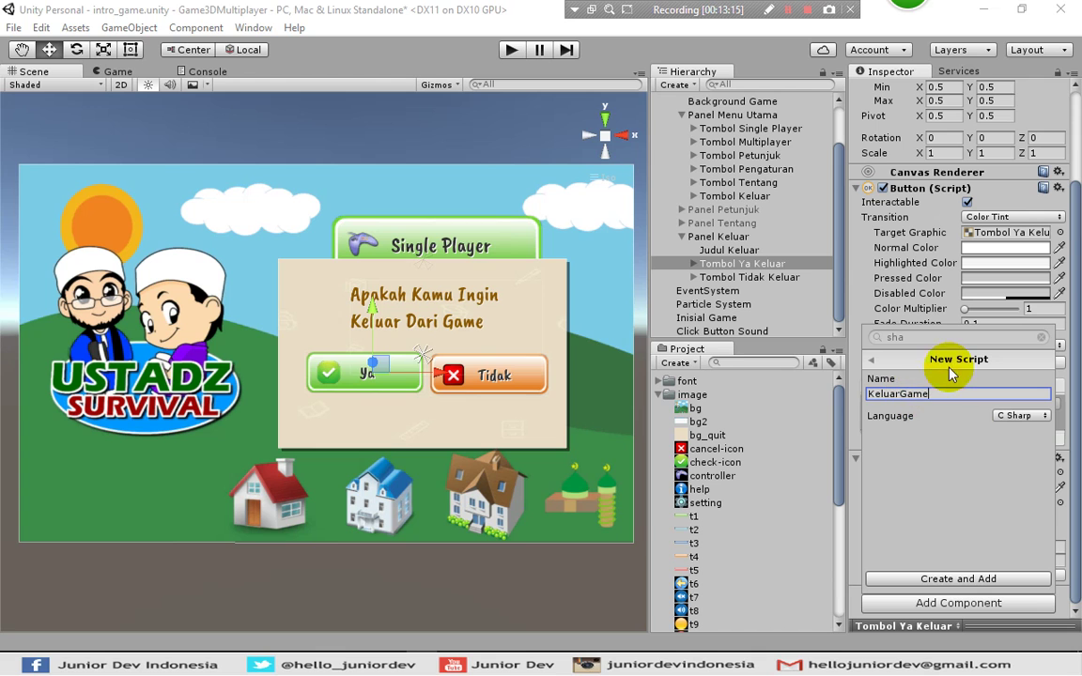
{"action": "left_click", "coordinate": [946, 579]}
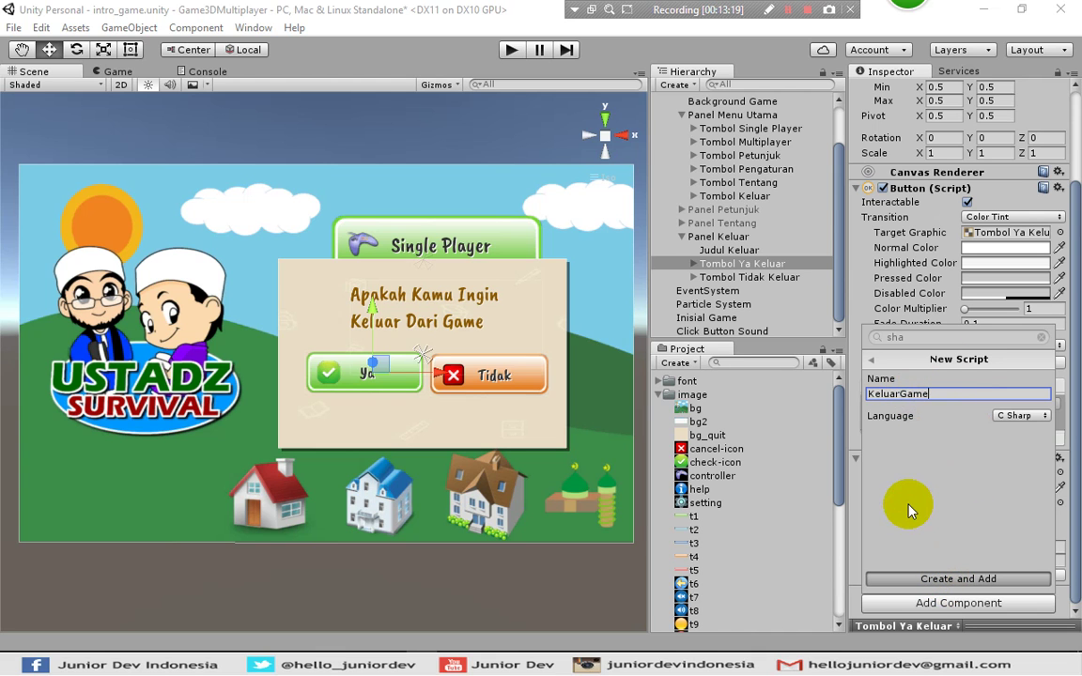
Open the KeluarGame script of Tombol Ya Keluar for editing in MonoDevelop
{"action": "scroll", "coordinate": [925, 540], "scroll_direction": "down", "scroll_amount": 1}
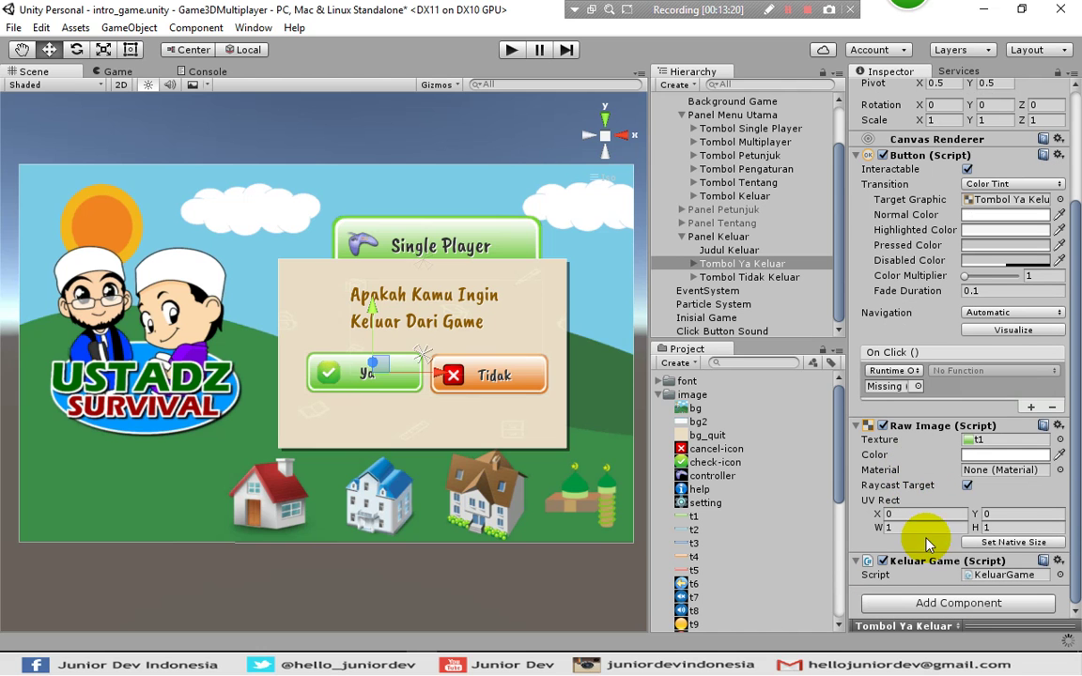
{"action": "left_click", "coordinate": [1058, 561]}
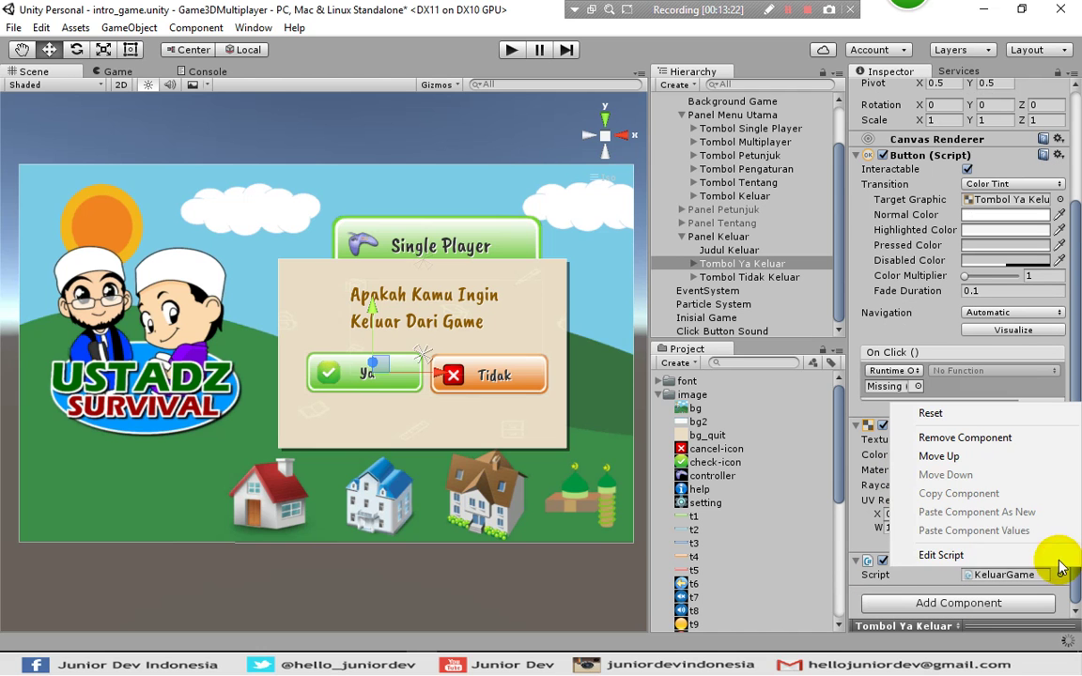
{"action": "left_click", "coordinate": [941, 556]}
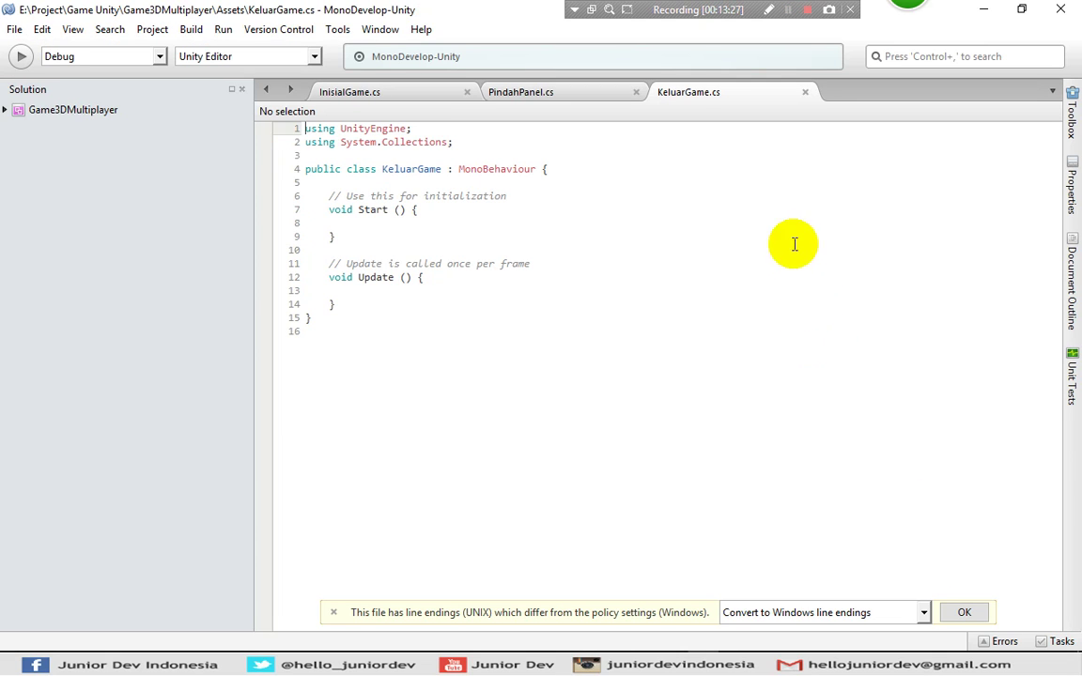
Replace the default Start and Update methods in the KeluarGame class with an empty public void method KeluarDariGame()
{"action": "left_click_drag", "start_coordinate": [336, 305], "coordinate": [330, 196]}
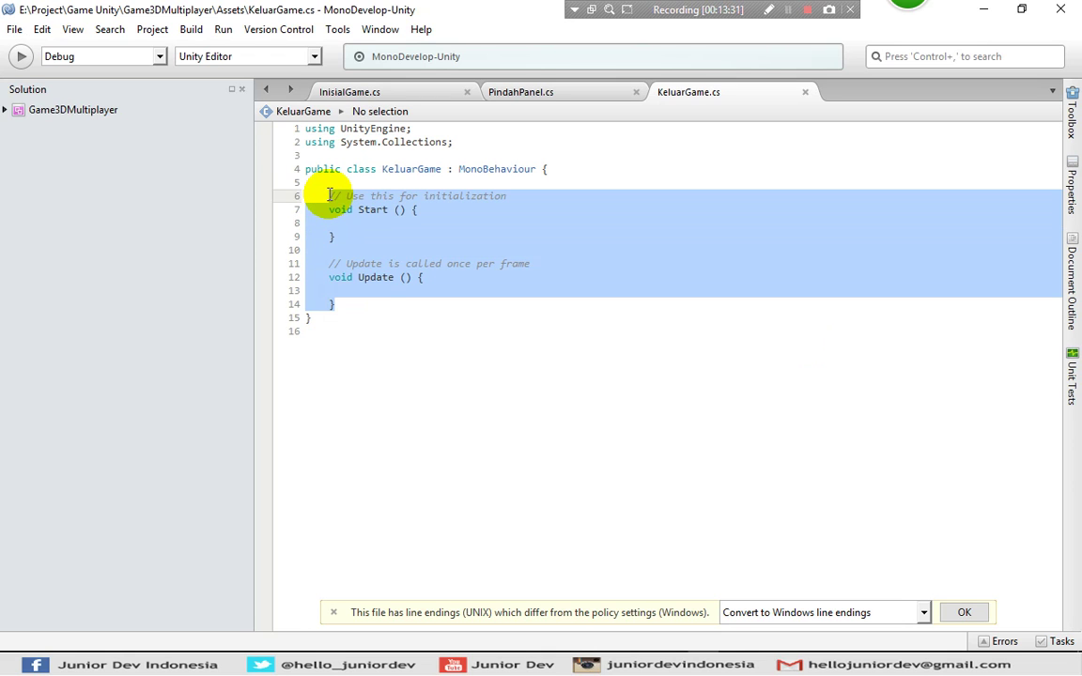
{"action": "key", "text": "Delete"}
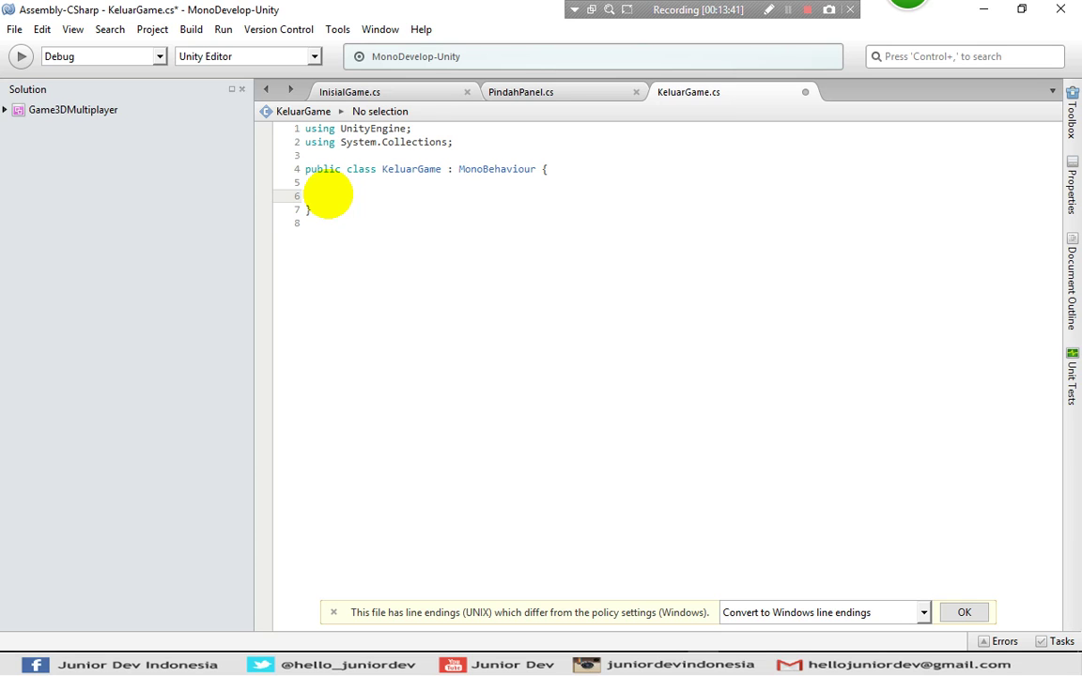
{"action": "type", "text": "public void KeluarDariGame(){"}
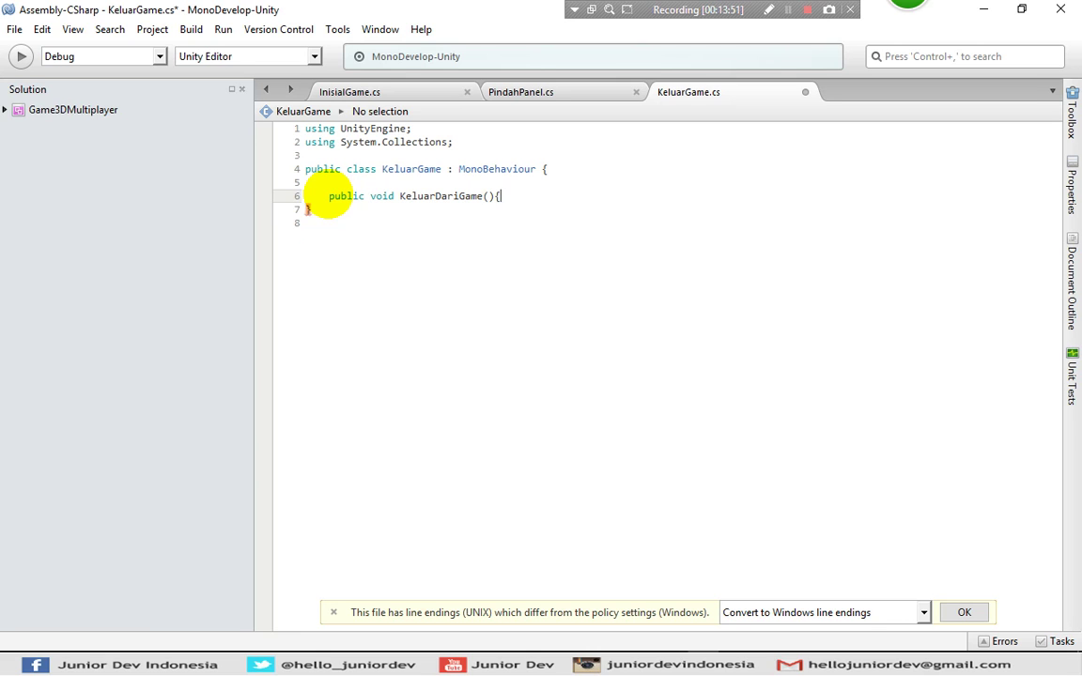
{"action": "key", "text": "Return"}
{"action": "key", "text": "Return"}
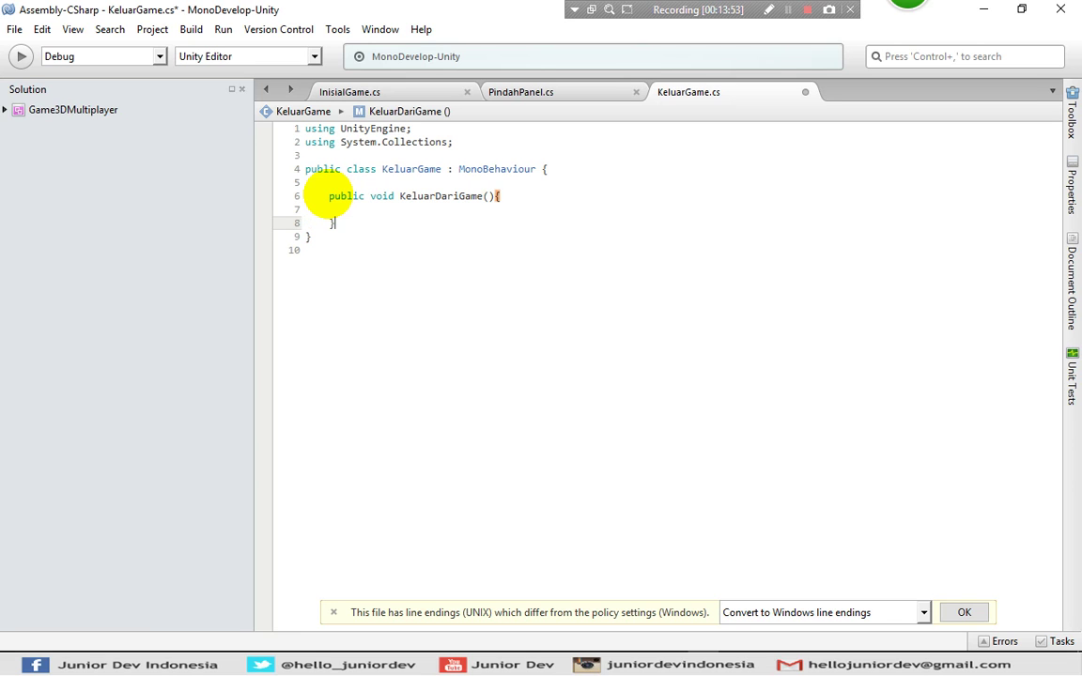
{"action": "key", "text": "Up"}
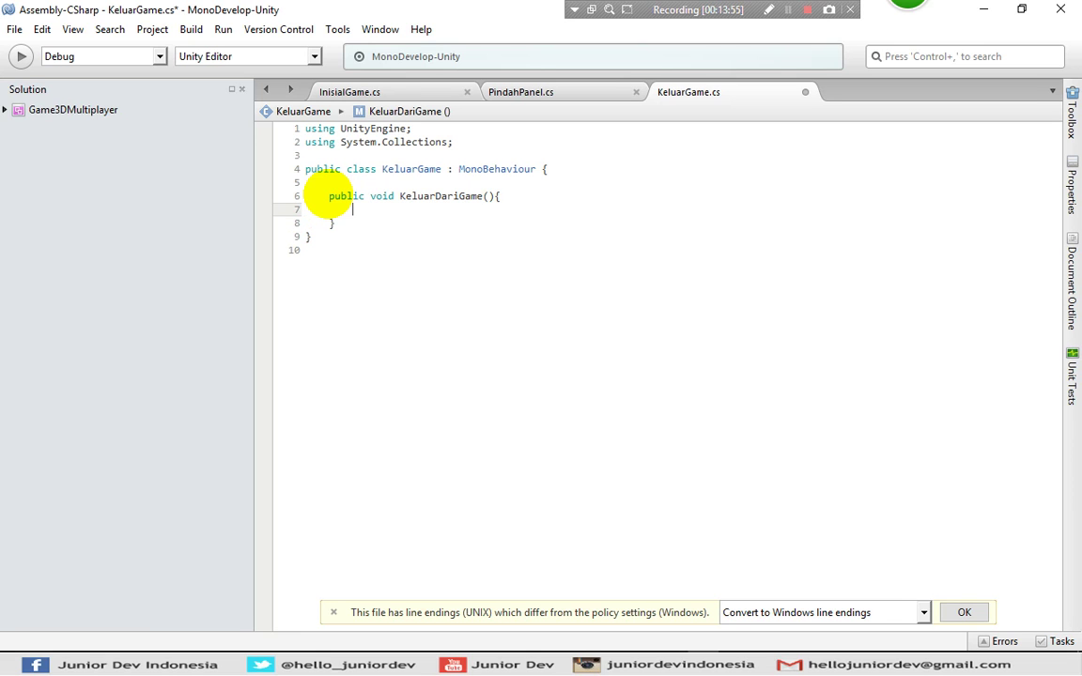
Add the call Application.Quit (); inside the KeluarDariGame method and save the script
{"action": "type", "text": "Application.Q"}
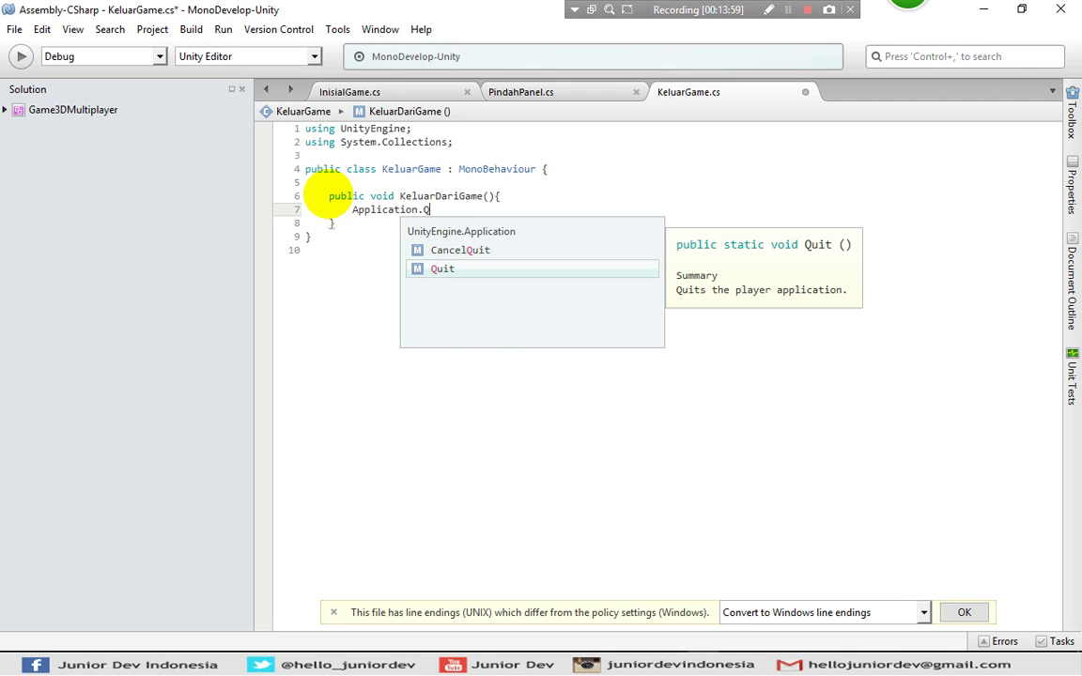
{"action": "key", "text": "Return"}
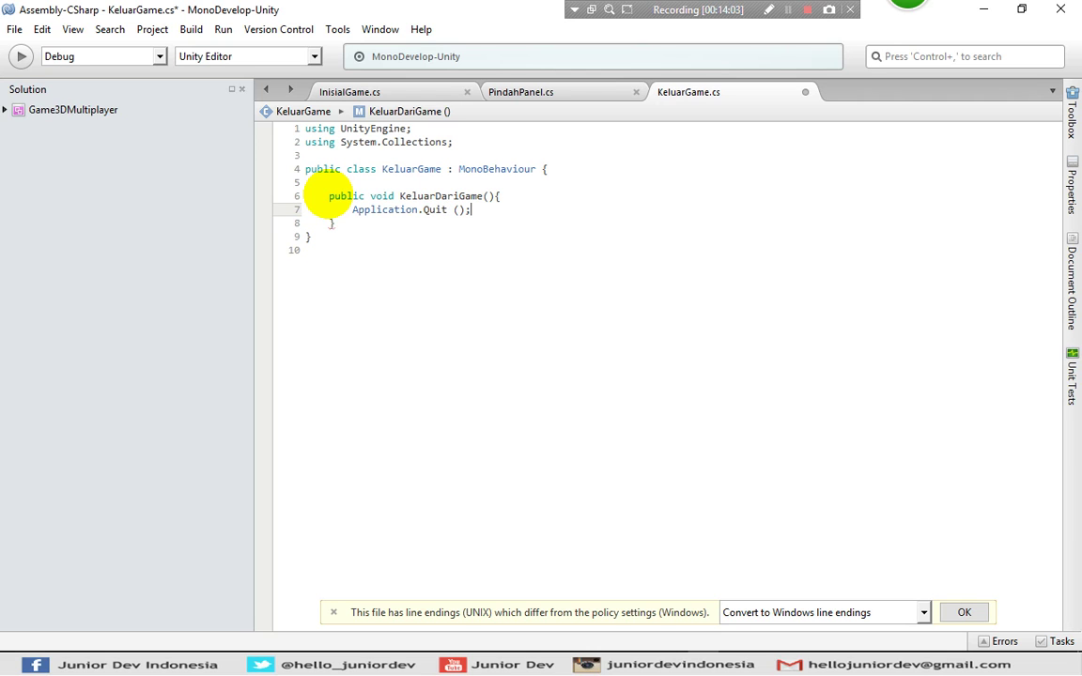
{"action": "left_click", "coordinate": [419, 185]}
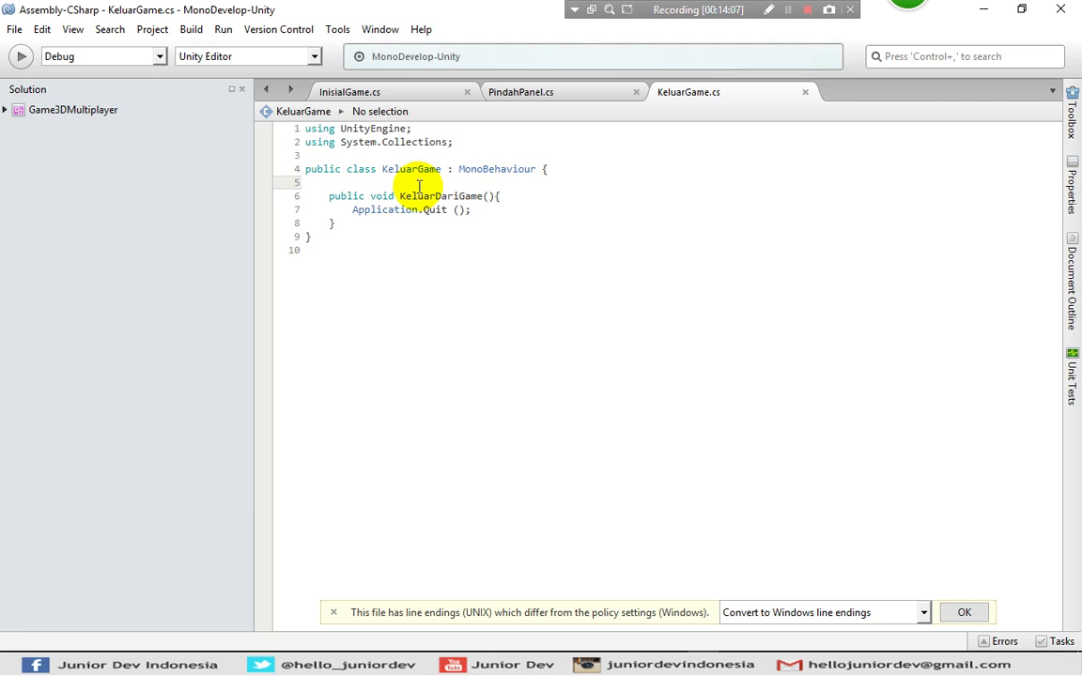
Switch back to Unity and assign the scene object Tombol Ya Keluar as the target of its own On Click event
{"action": "key", "text": "alt+Tab"}
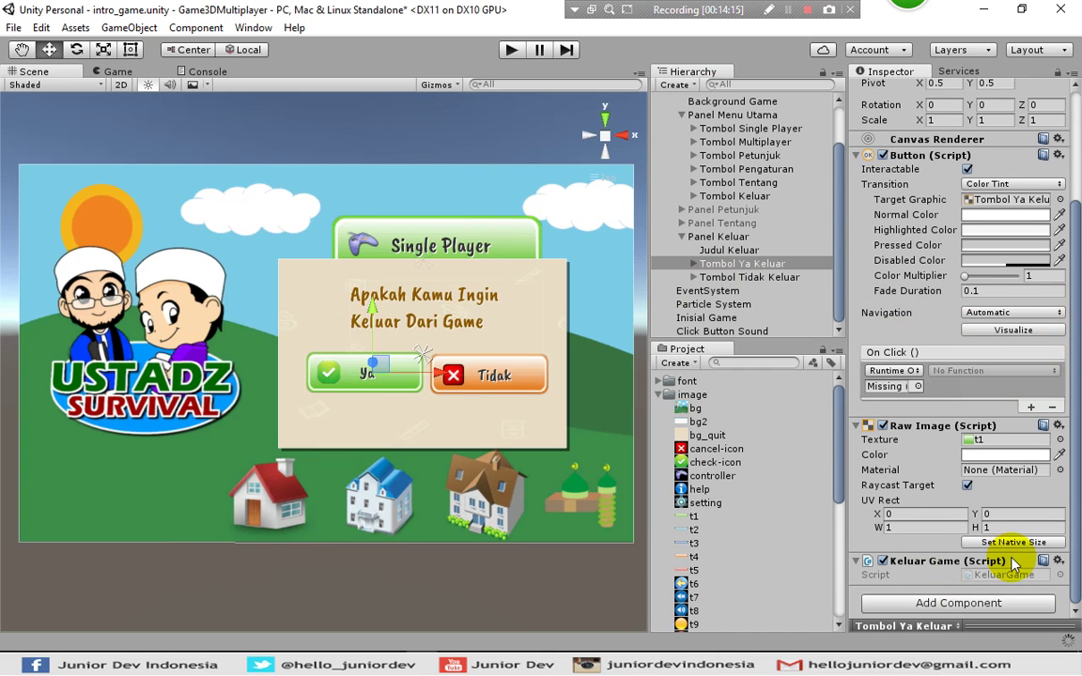
{"action": "left_click_drag", "start_coordinate": [1012, 563], "coordinate": [904, 391]}
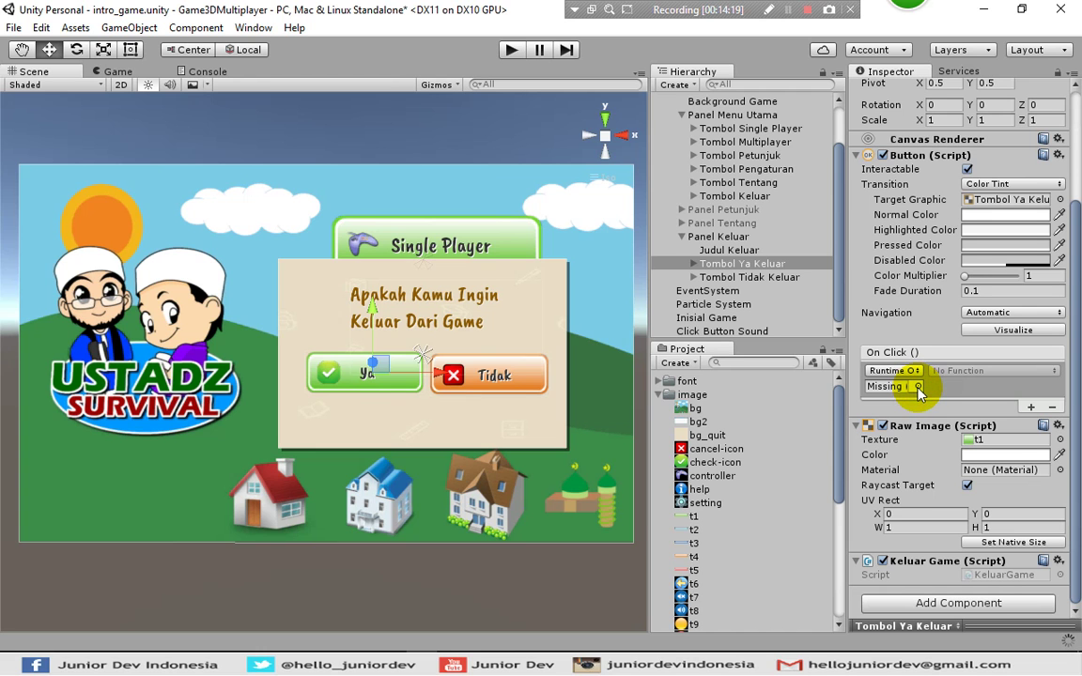
{"action": "left_click", "coordinate": [919, 387]}
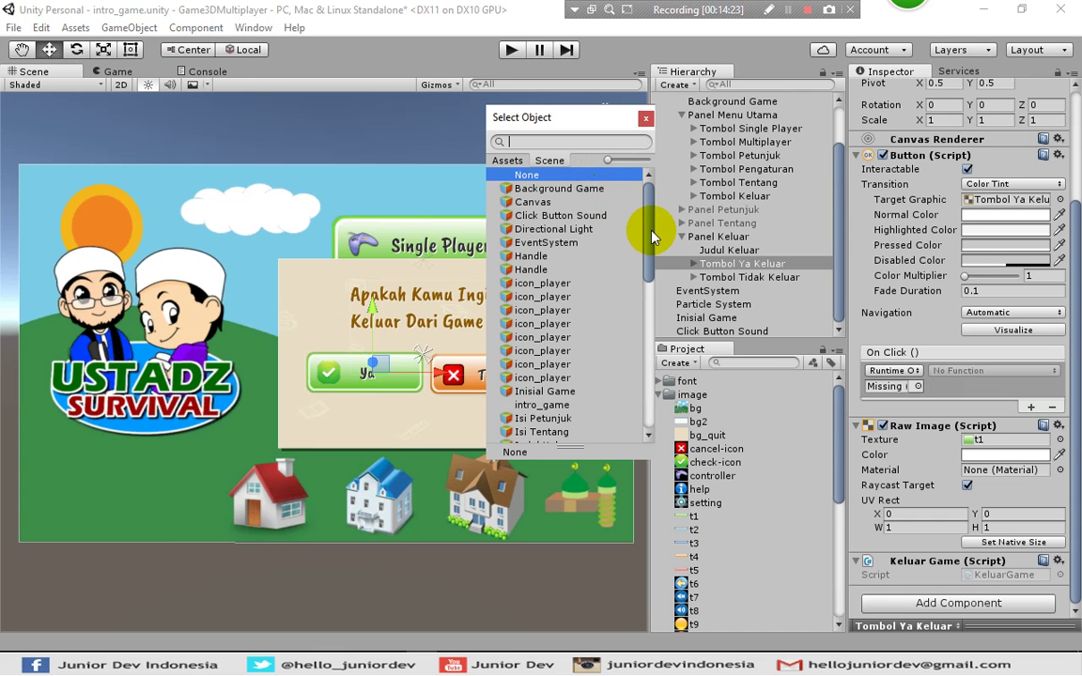
{"action": "left_click_drag", "start_coordinate": [647, 229], "coordinate": [633, 415]}
{"action": "left_click", "coordinate": [585, 437]}
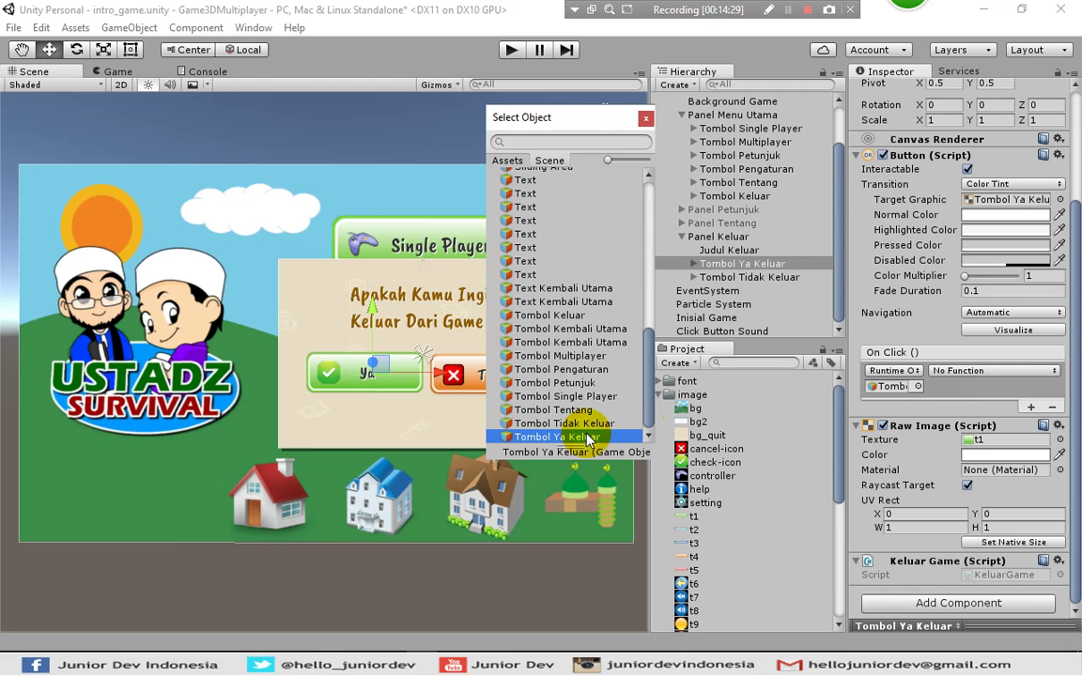
{"action": "left_click", "coordinate": [645, 117]}
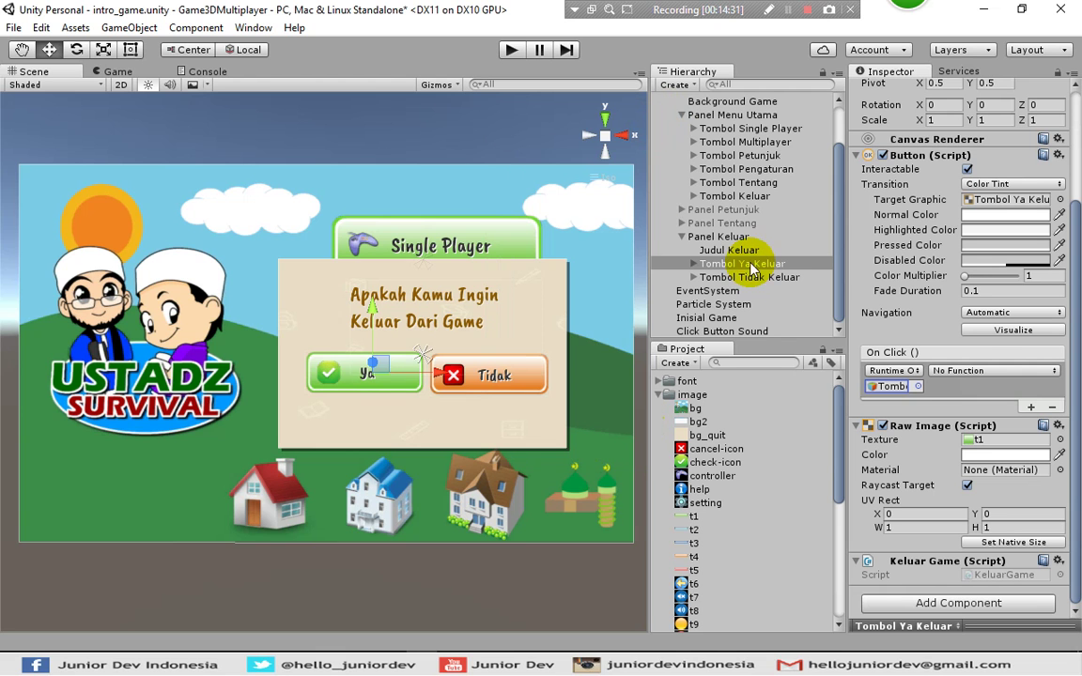
Set the On Click function of Tombol Ya Keluar to KeluarDariGame () from the KeluarGame script
{"action": "scroll", "coordinate": [747, 268], "scroll_direction": "up", "scroll_amount": 2}
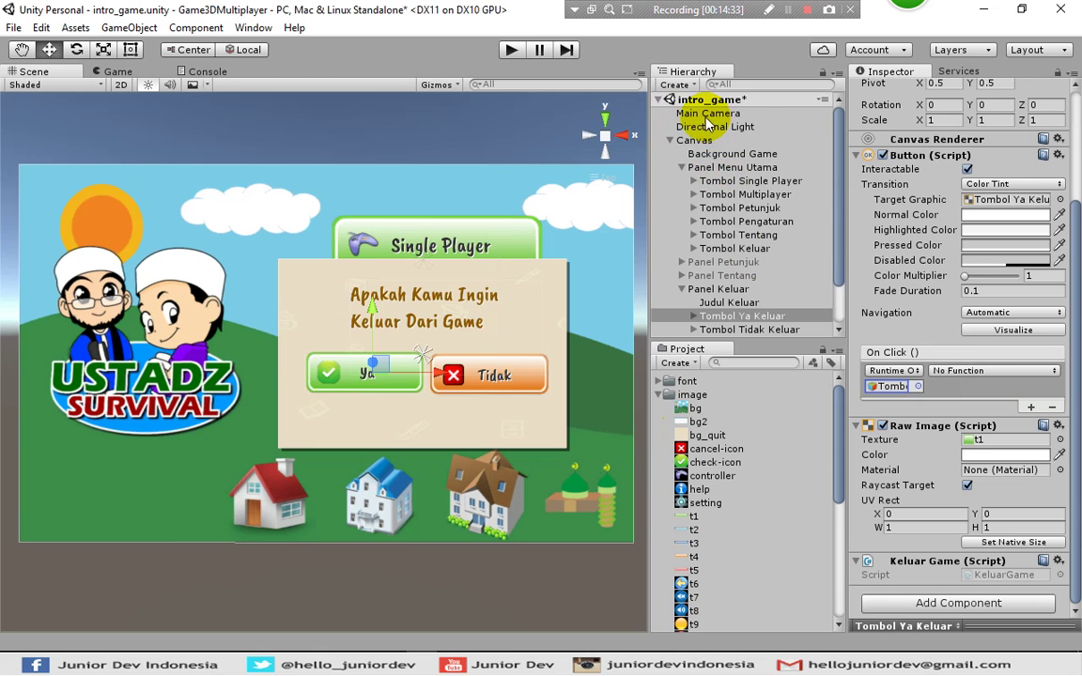
{"action": "scroll", "coordinate": [712, 281], "scroll_direction": "down", "scroll_amount": 2}
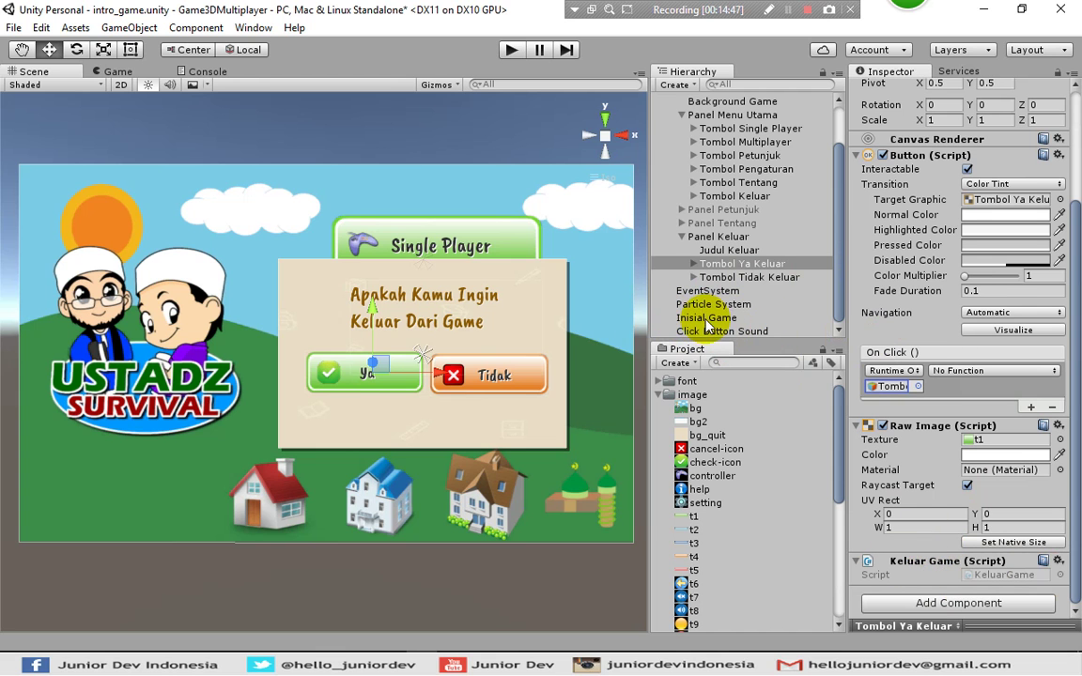
{"action": "left_click", "coordinate": [950, 371]}
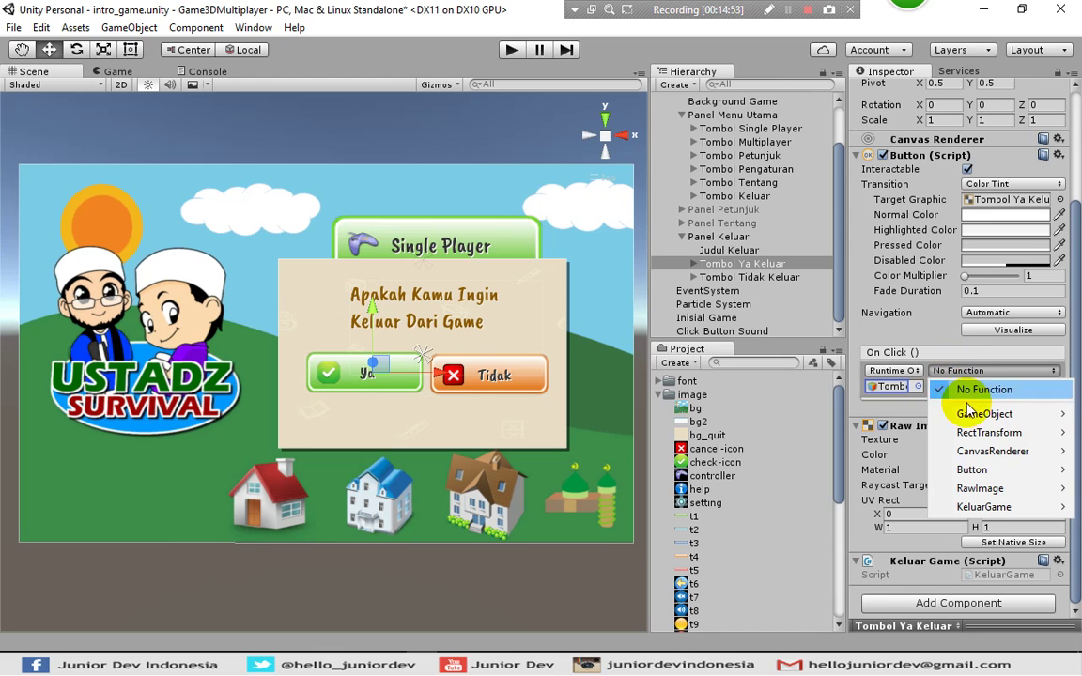
{"action": "mouse_move", "coordinate": [977, 510]}
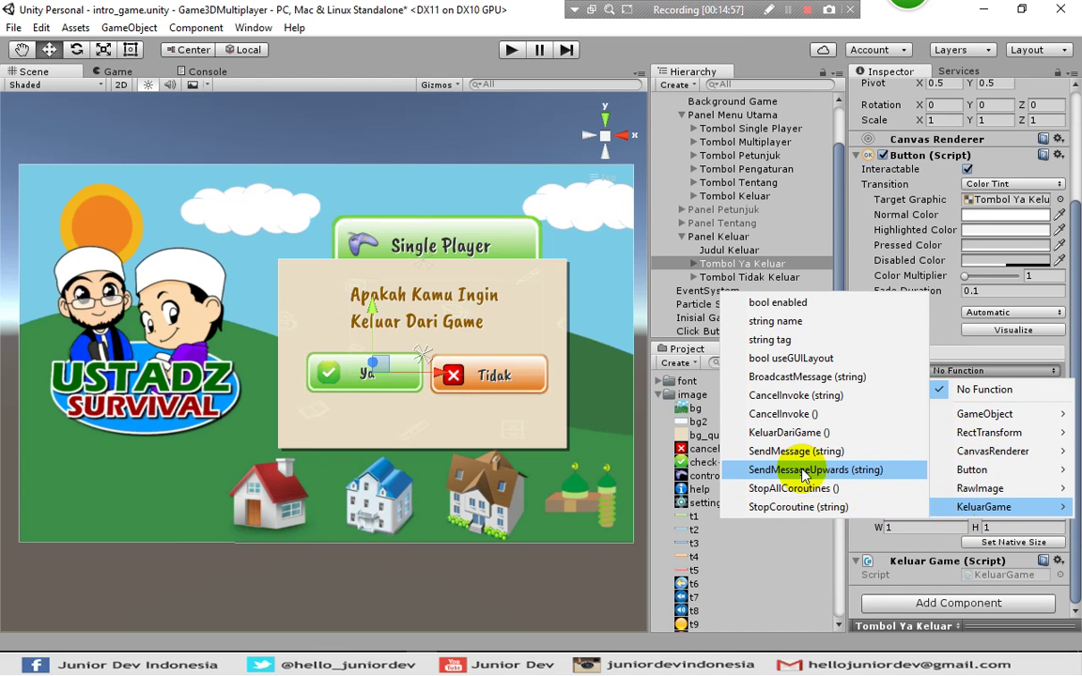
{"action": "left_click", "coordinate": [768, 433]}
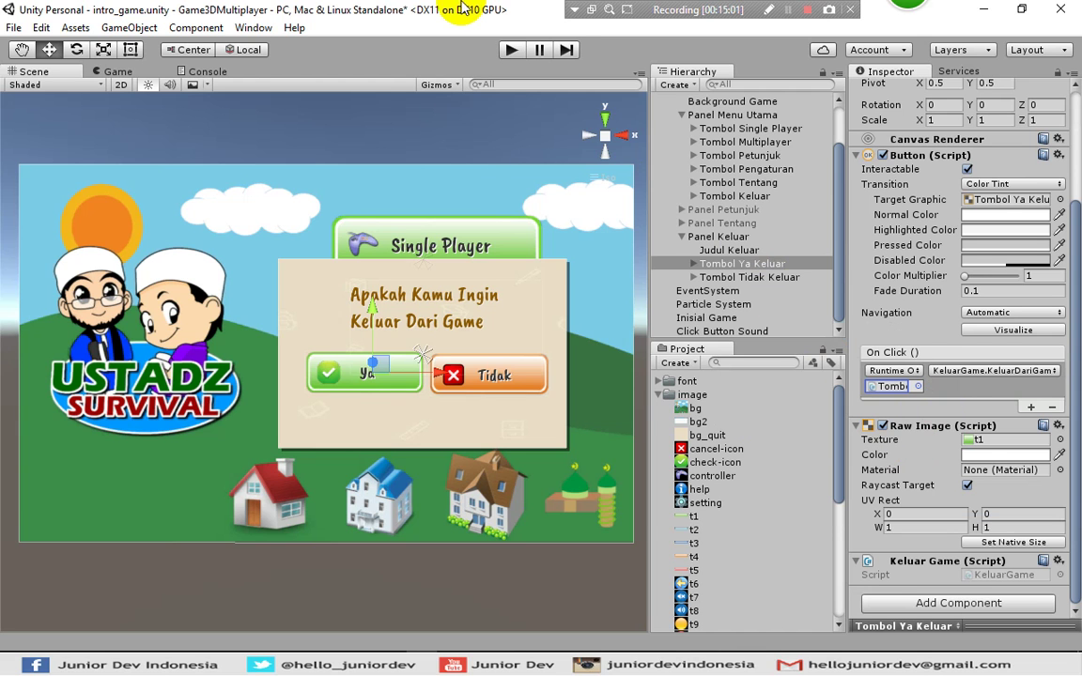
In the Pindah Panel script of Tombol Tidak Keluar, set Panel Awal to Panel Keluar and Panel Tujuan to Panel Menu Utama
{"action": "left_click", "coordinate": [507, 377]}
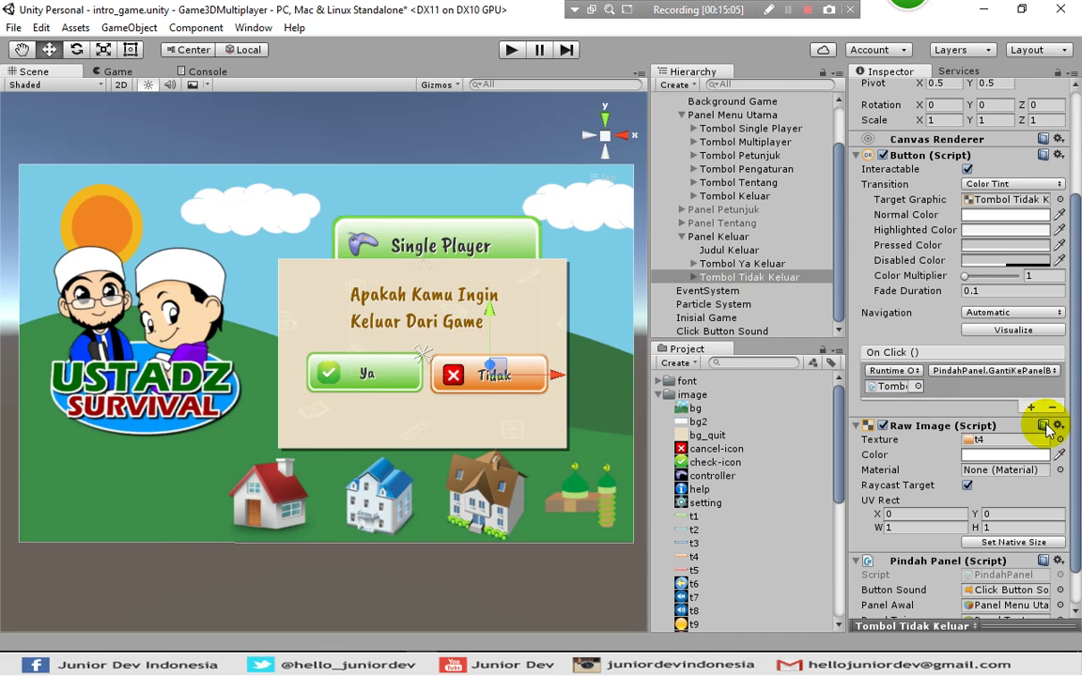
{"action": "scroll", "coordinate": [1033, 413], "scroll_direction": "down", "scroll_amount": 1}
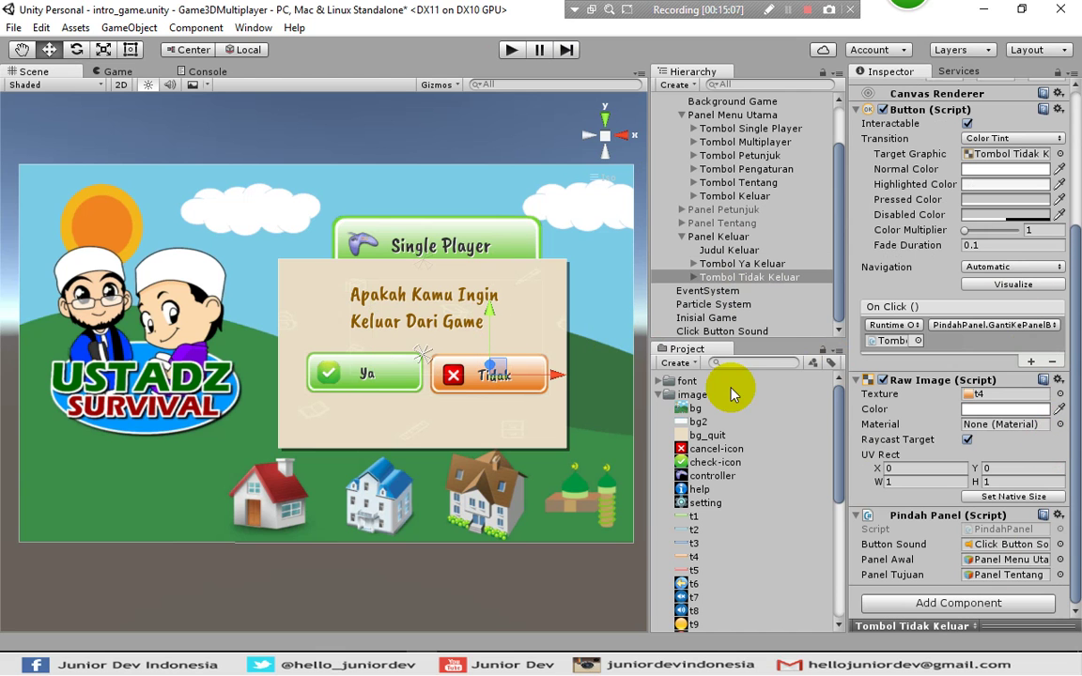
{"action": "left_click", "coordinate": [1060, 559]}
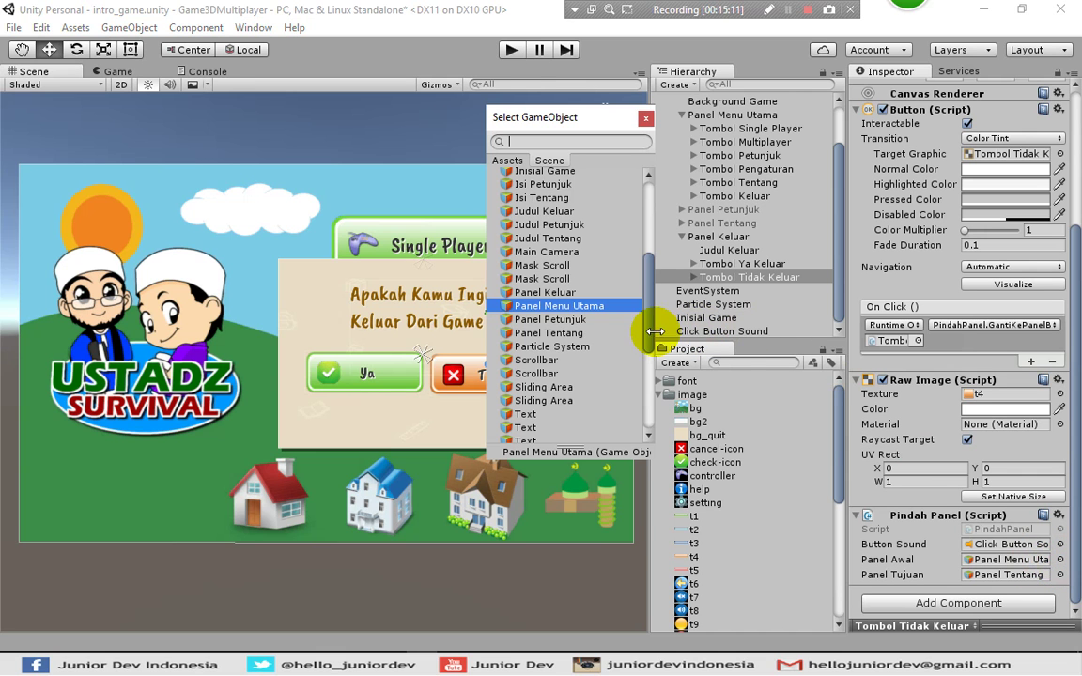
{"action": "scroll", "coordinate": [629, 338], "scroll_direction": "down", "scroll_amount": 5}
{"action": "scroll", "coordinate": [627, 328], "scroll_direction": "up", "scroll_amount": 4}
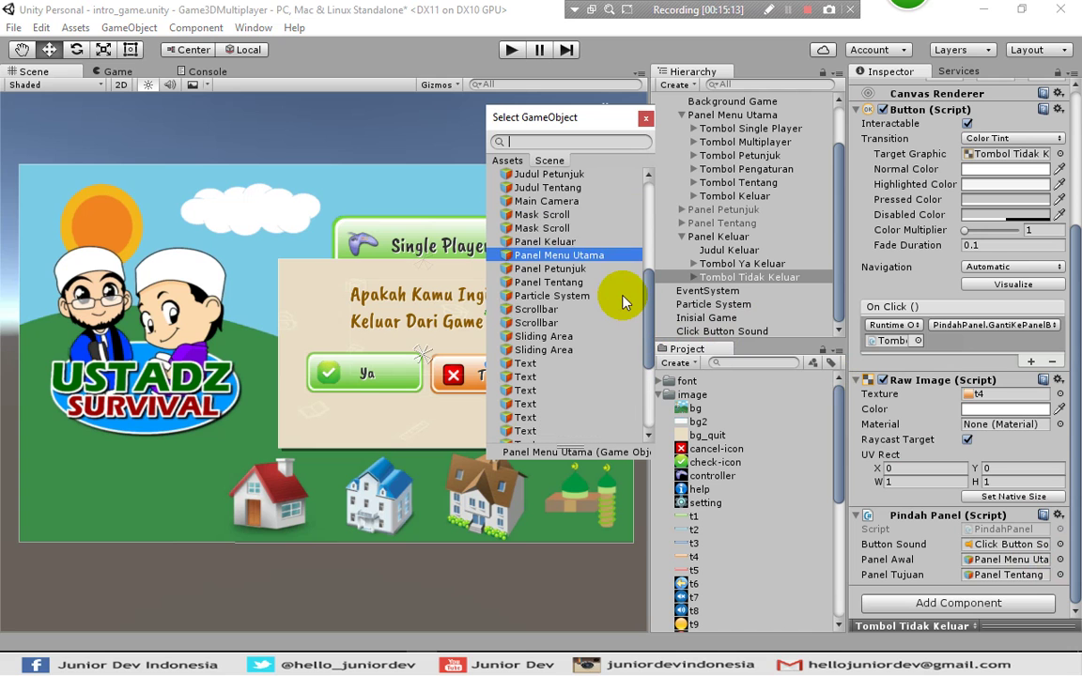
{"action": "left_click", "coordinate": [548, 241]}
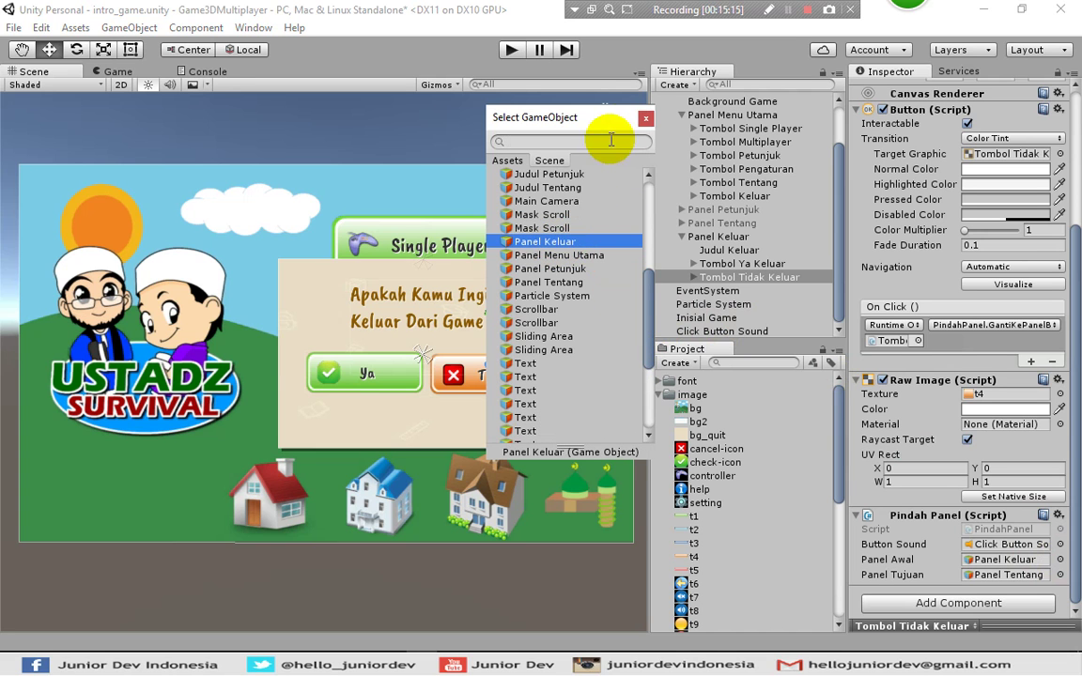
{"action": "left_click", "coordinate": [645, 117]}
{"action": "left_click", "coordinate": [1060, 575]}
{"action": "left_click", "coordinate": [564, 278]}
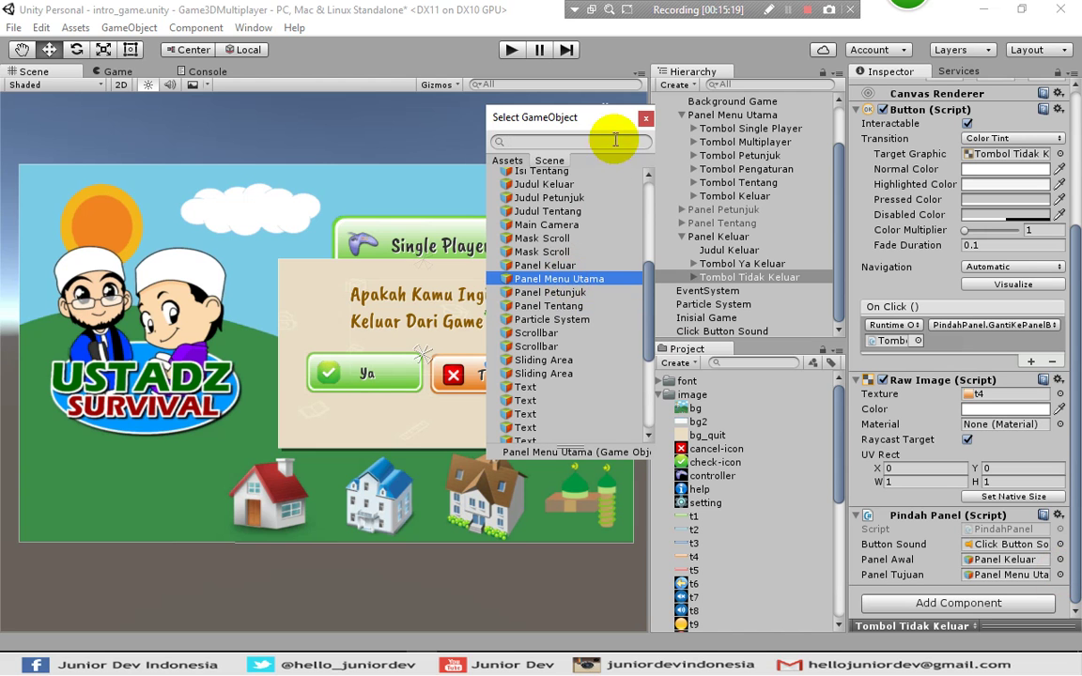
{"action": "left_click", "coordinate": [642, 120]}
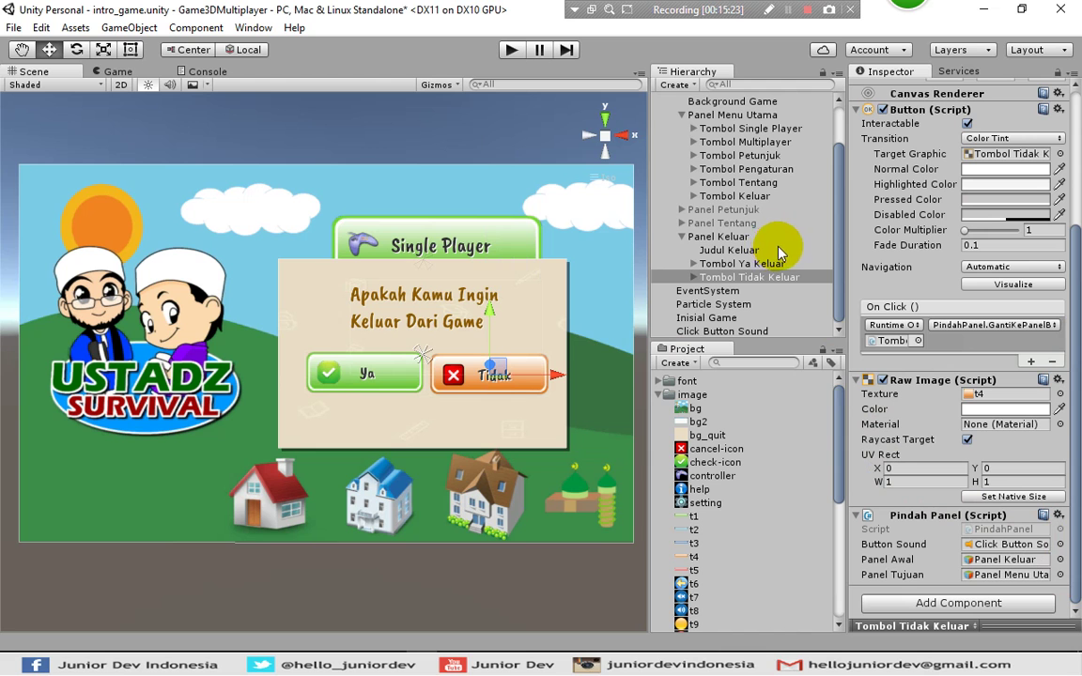
Deactivate the Panel Keluar object so it is hidden in the scene
{"action": "left_click", "coordinate": [706, 236]}
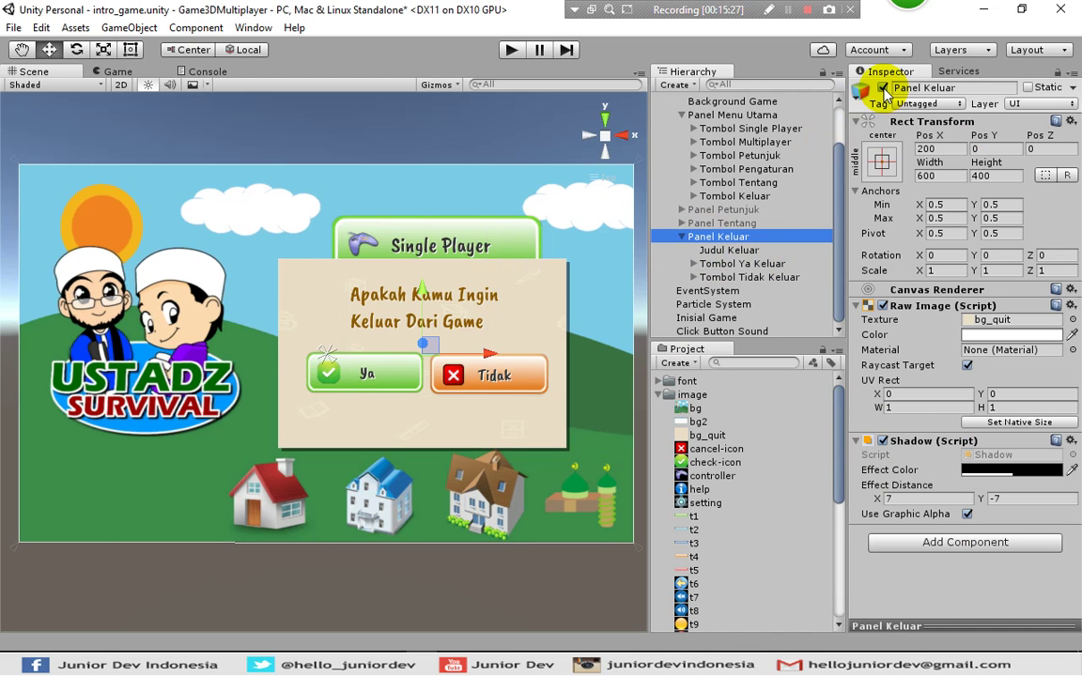
{"action": "left_click", "coordinate": [883, 88]}
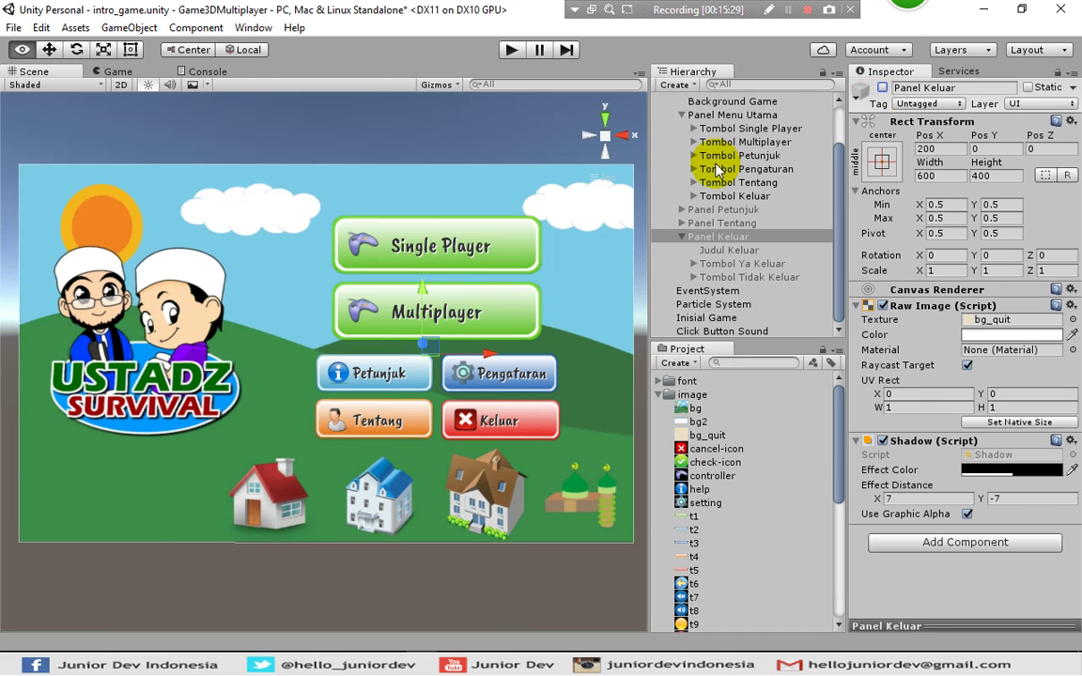
Add the existing Pindah Panel script as a component to Tombol Keluar in Panel Menu Utama
{"action": "left_click", "coordinate": [465, 375]}
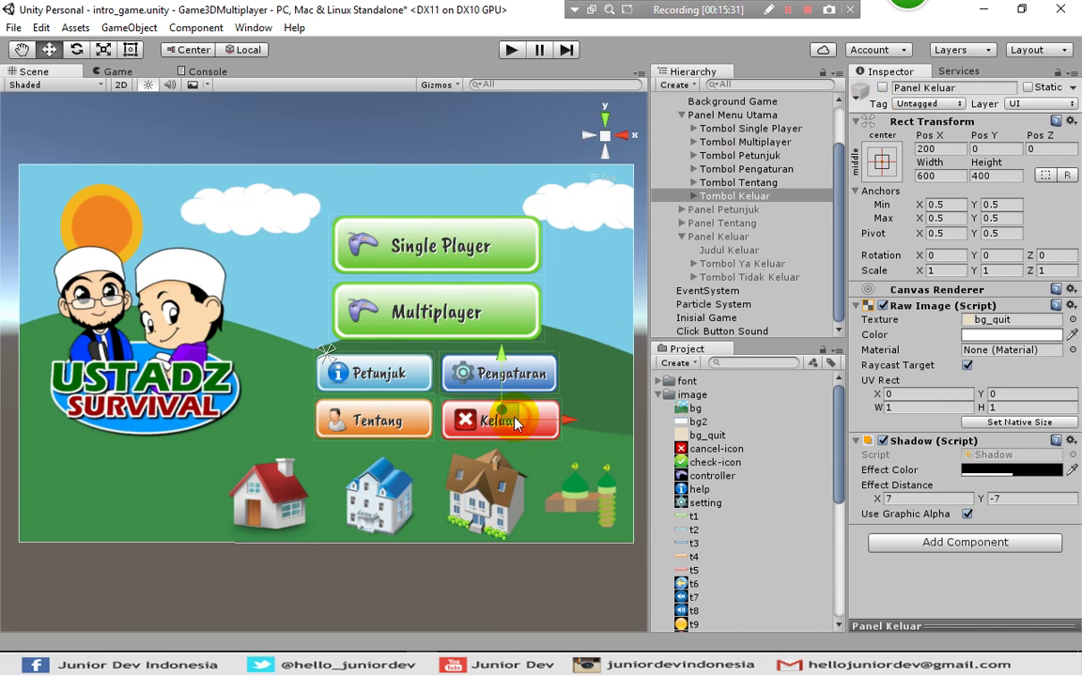
{"action": "scroll", "coordinate": [1077, 410], "scroll_direction": "down", "scroll_amount": 3}
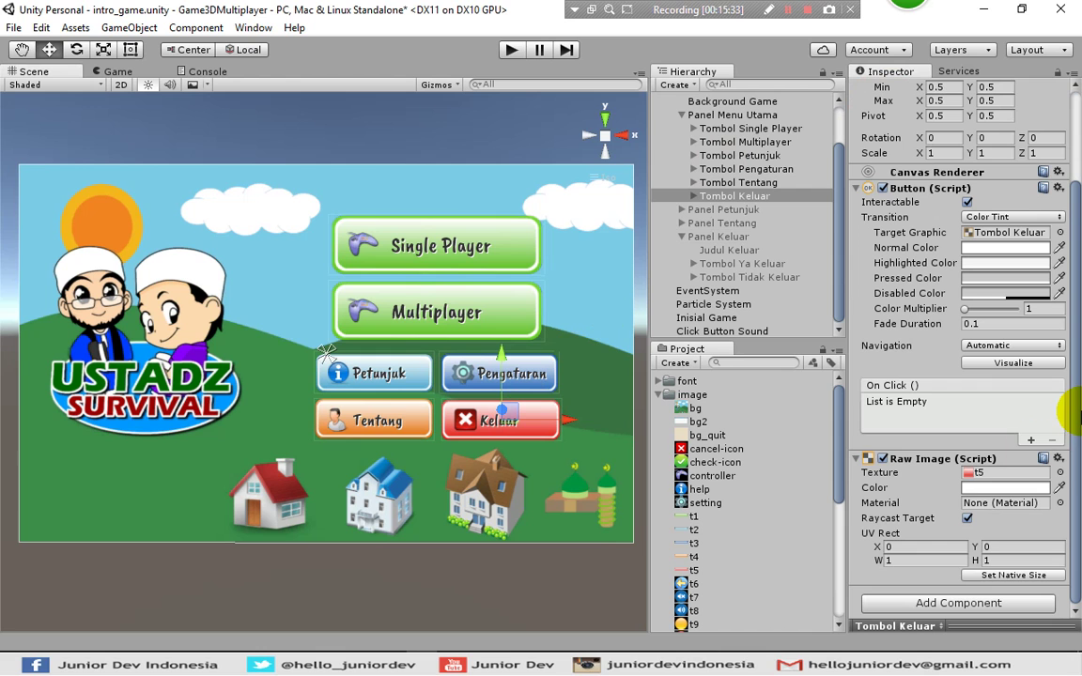
{"action": "left_click", "coordinate": [1010, 602]}
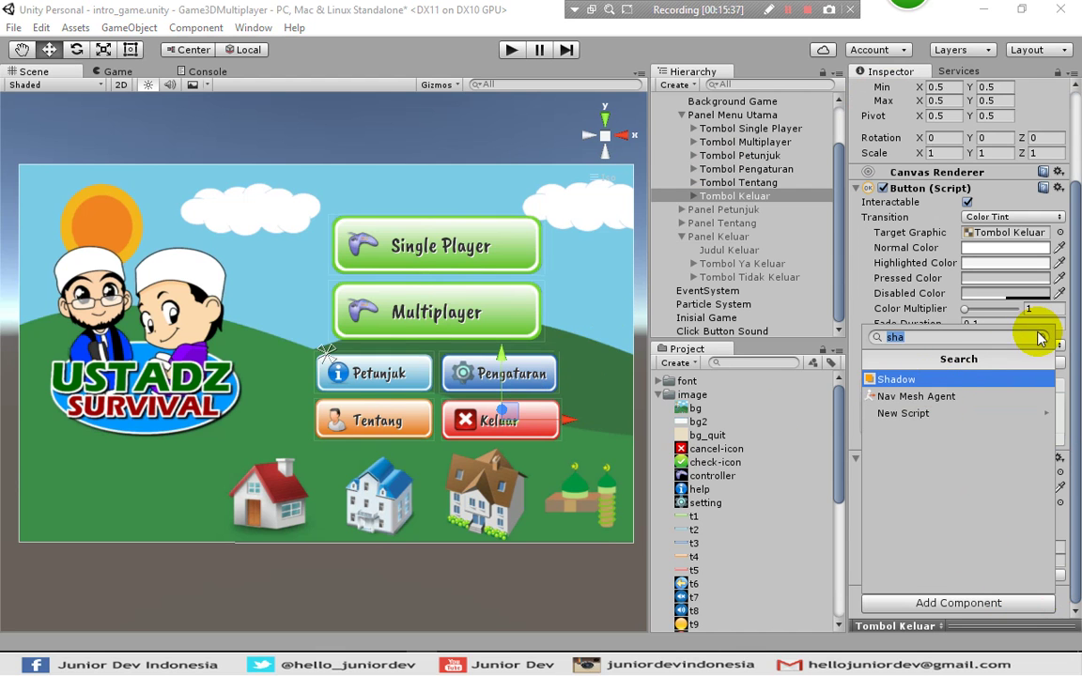
{"action": "left_click", "coordinate": [1040, 343]}
{"action": "scroll", "coordinate": [888, 554], "scroll_direction": "down", "scroll_amount": 1}
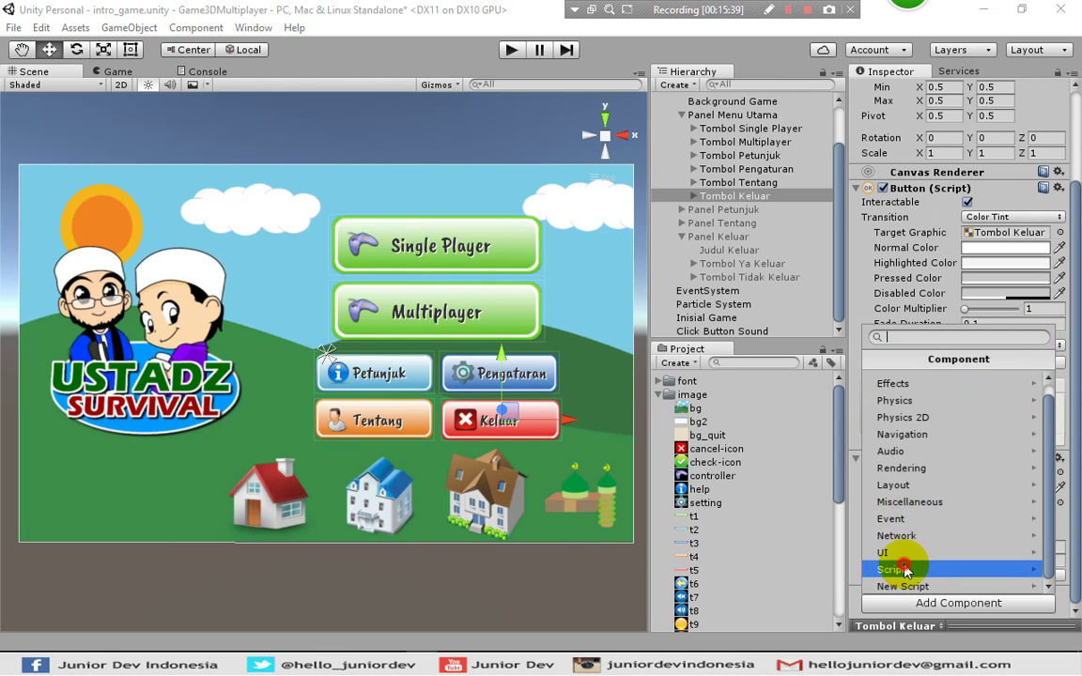
{"action": "left_click", "coordinate": [893, 567]}
{"action": "left_click", "coordinate": [901, 430]}
{"action": "scroll", "coordinate": [975, 573], "scroll_direction": "down", "scroll_amount": 2}
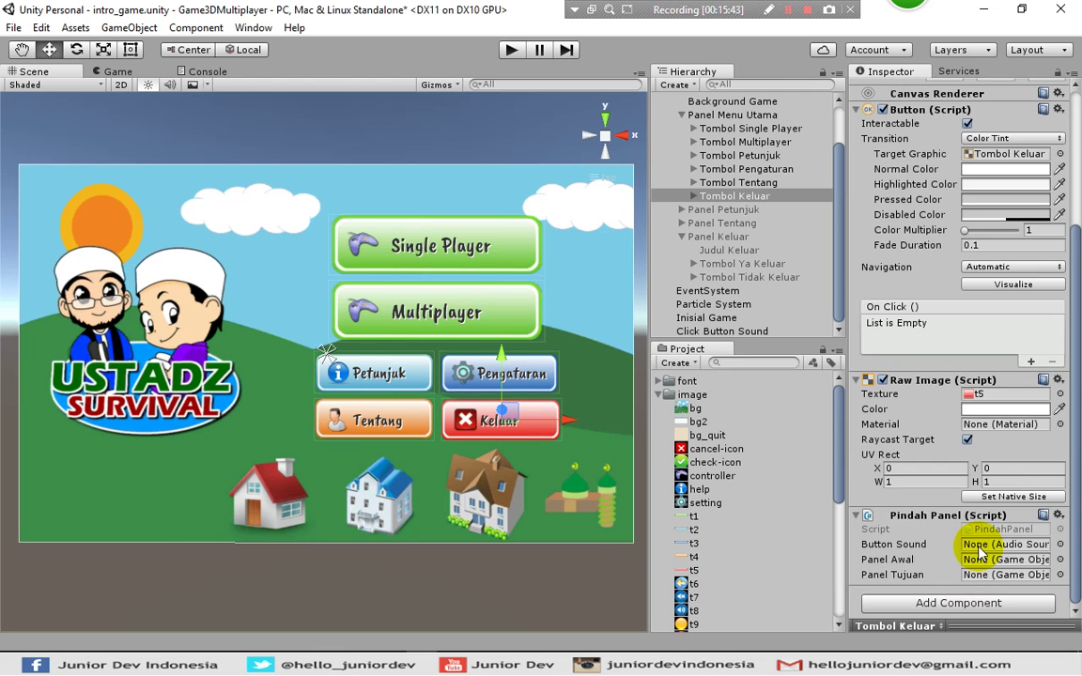
Set the Button Sound of Tombol Keluar's Pindah Panel script to Click Button Sound
{"action": "left_click", "coordinate": [1061, 545]}
{"action": "left_click", "coordinate": [572, 188]}
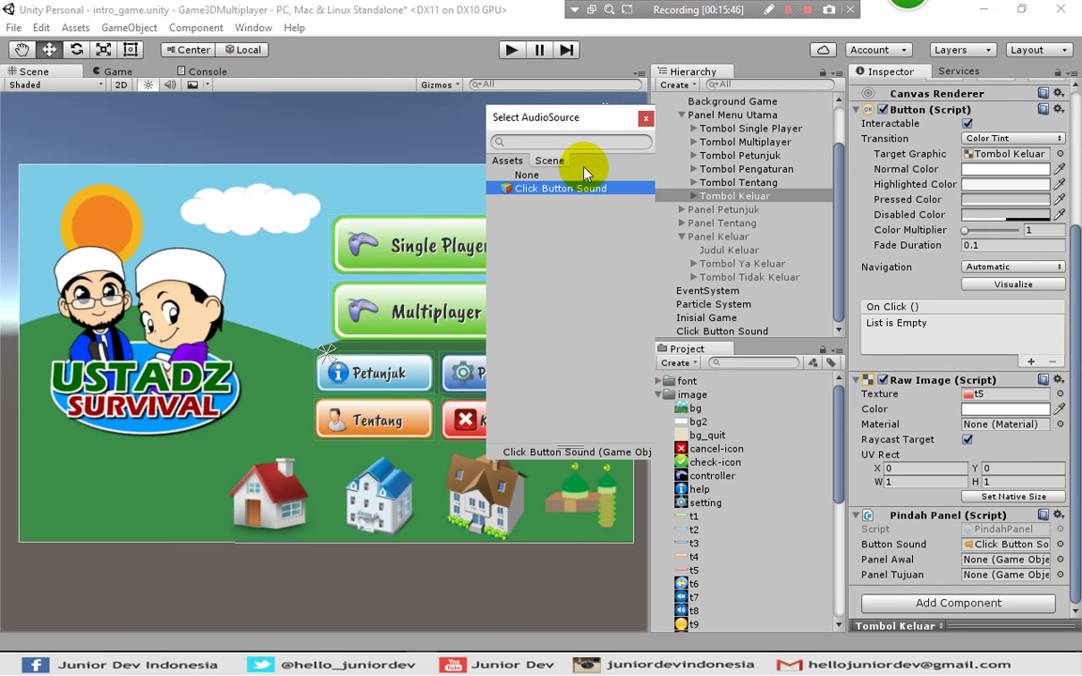
{"action": "left_click", "coordinate": [645, 117]}
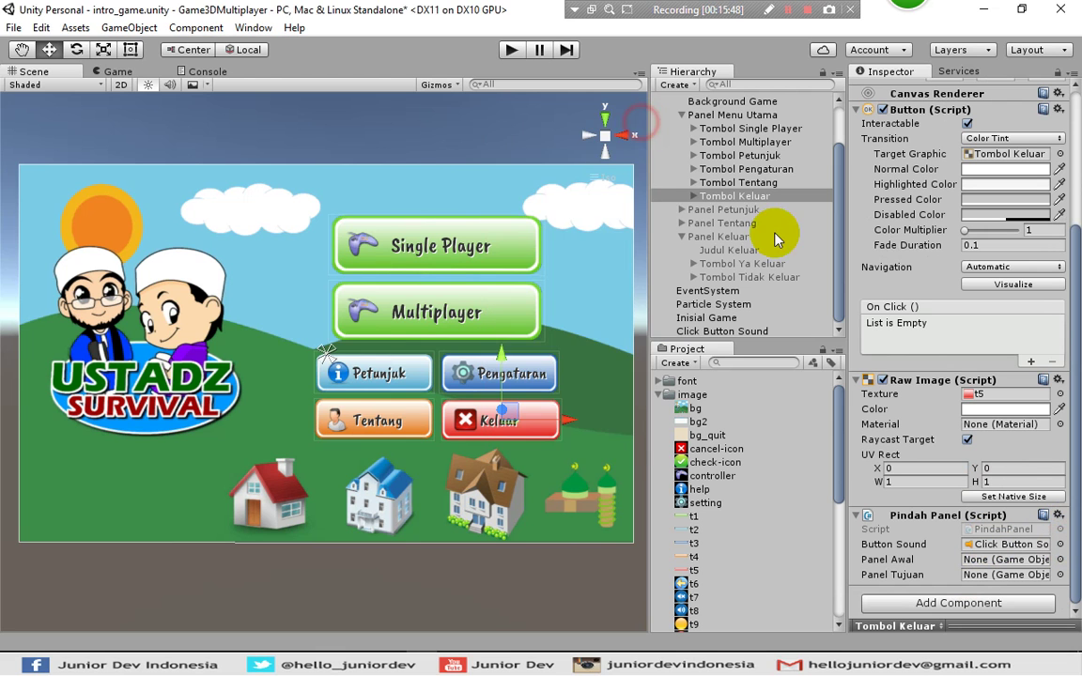
Set Panel Awal of Tombol Keluar's Pindah Panel script to the scene object Panel Menu Utama
{"action": "left_click", "coordinate": [1061, 559]}
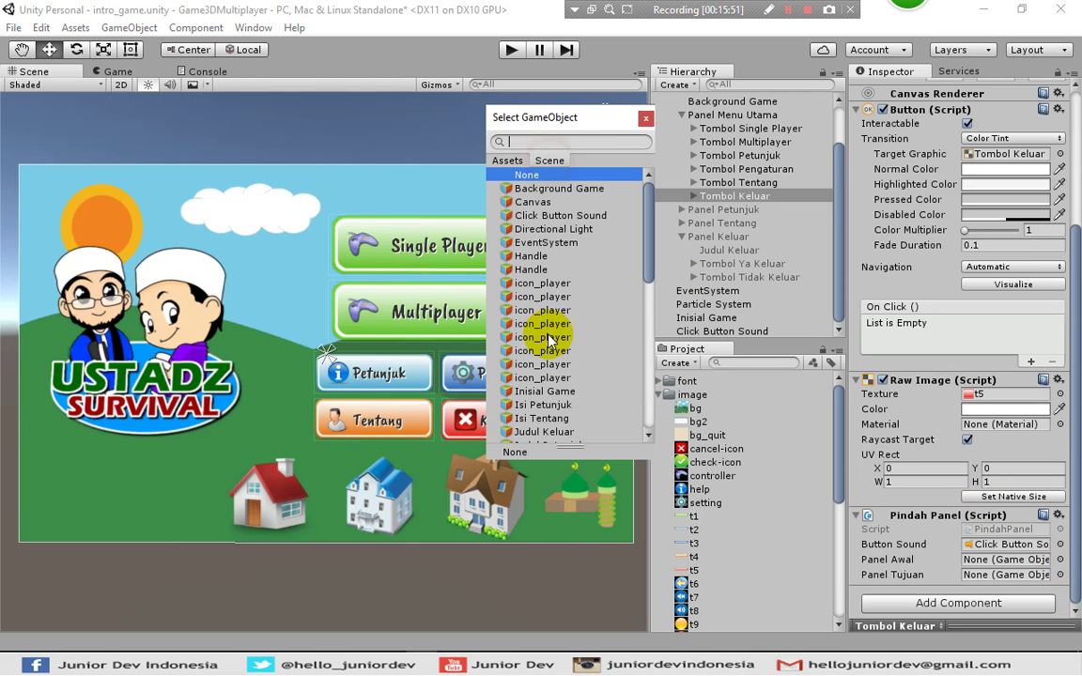
{"action": "scroll", "coordinate": [549, 338], "scroll_direction": "down", "scroll_amount": 10}
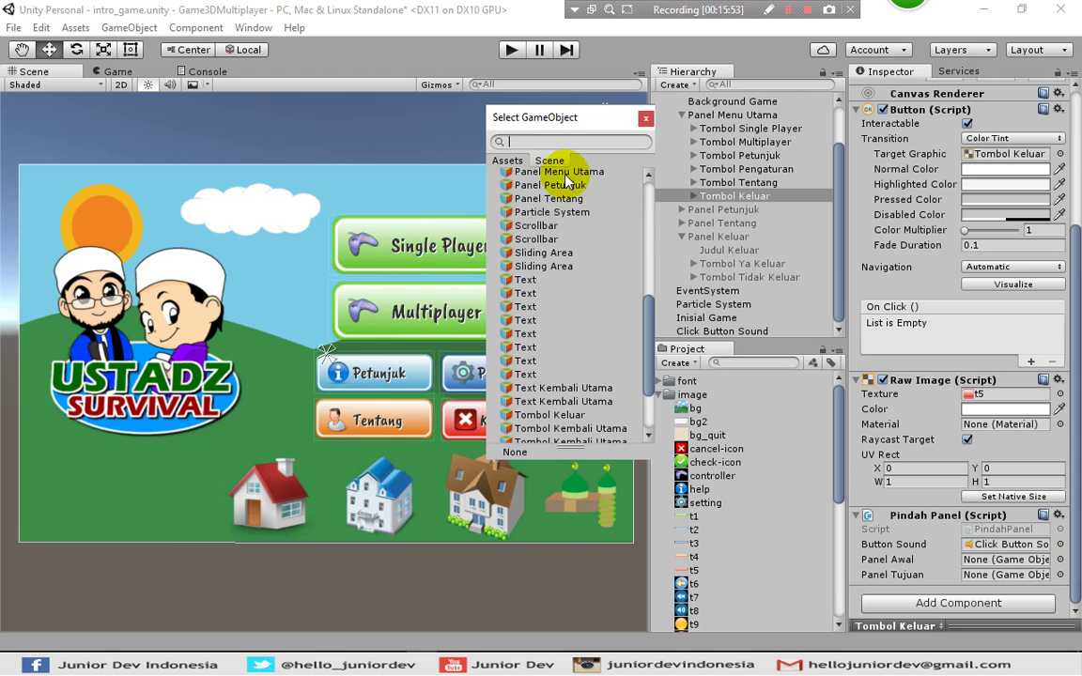
{"action": "left_click", "coordinate": [566, 175]}
{"action": "left_click", "coordinate": [646, 119]}
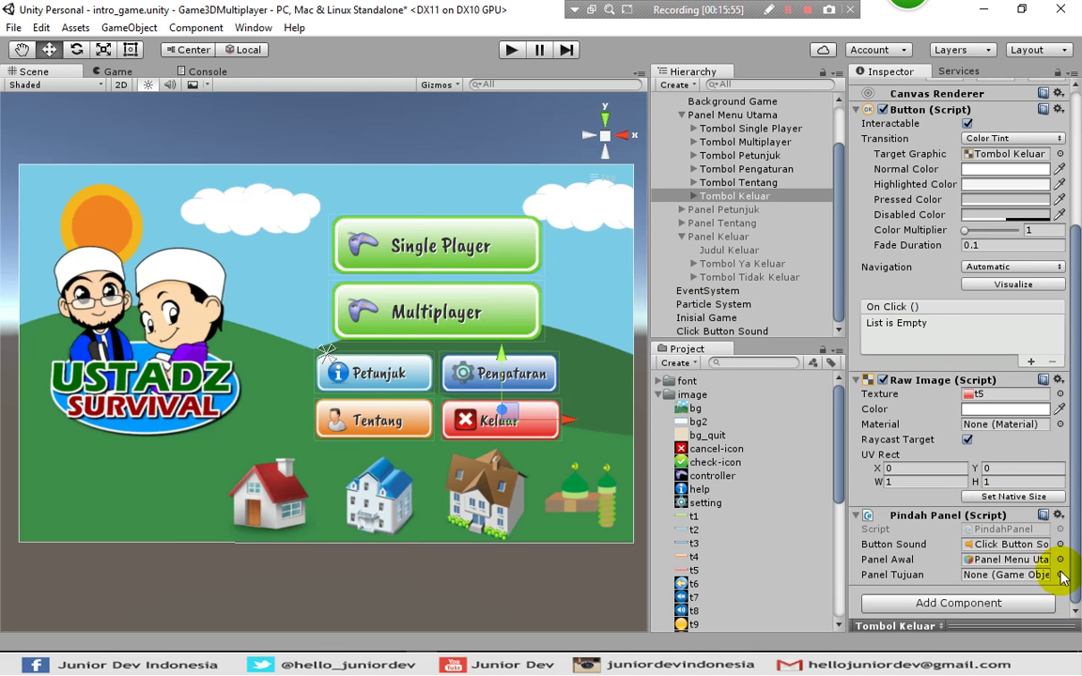
Set Panel Tujuan of Tombol Keluar's Pindah Panel script to the scene object Panel Keluar and save the scene
{"action": "left_click", "coordinate": [1059, 577]}
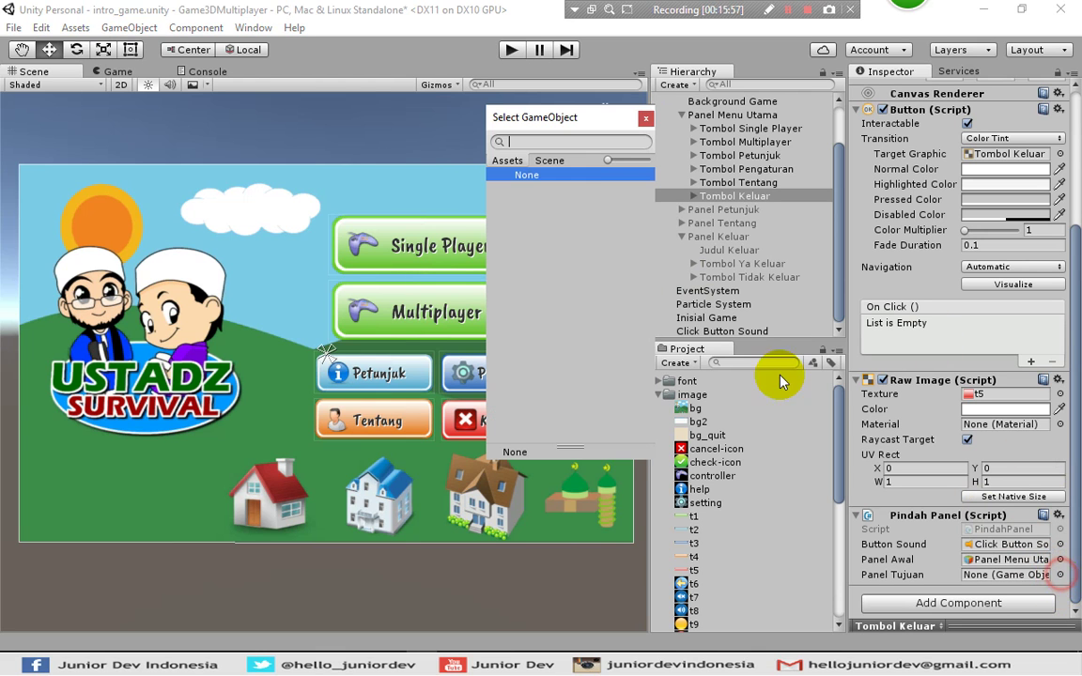
{"action": "left_click", "coordinate": [551, 163]}
{"action": "scroll", "coordinate": [577, 306], "scroll_direction": "down", "scroll_amount": 3}
{"action": "scroll", "coordinate": [577, 305], "scroll_direction": "down", "scroll_amount": 10}
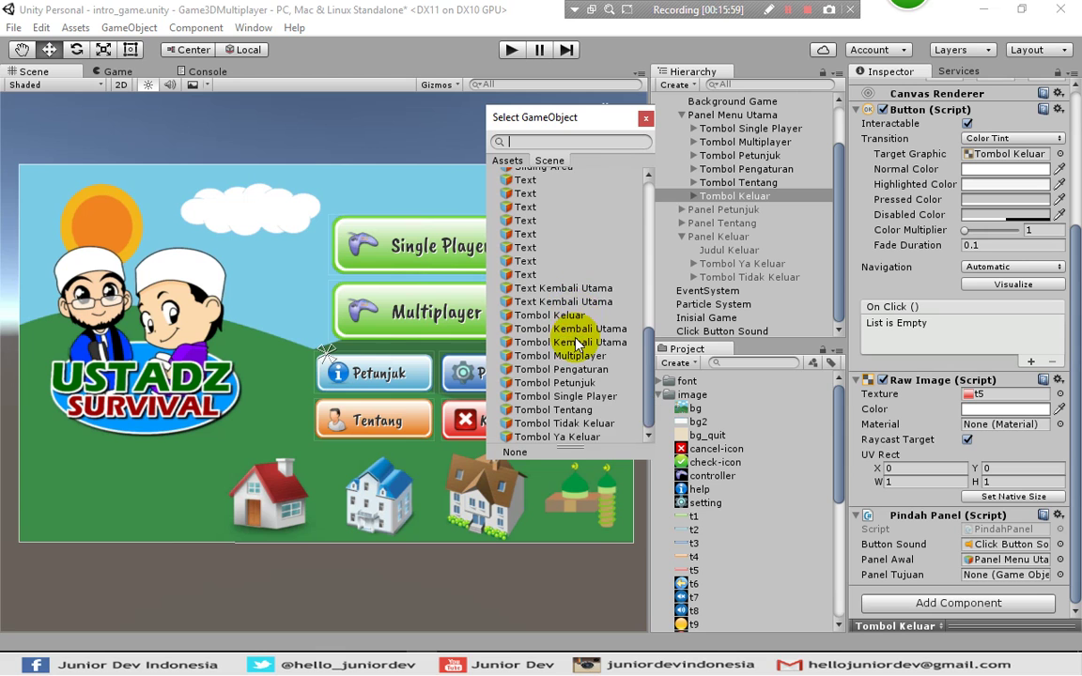
{"action": "scroll", "coordinate": [580, 336], "scroll_direction": "up", "scroll_amount": 4}
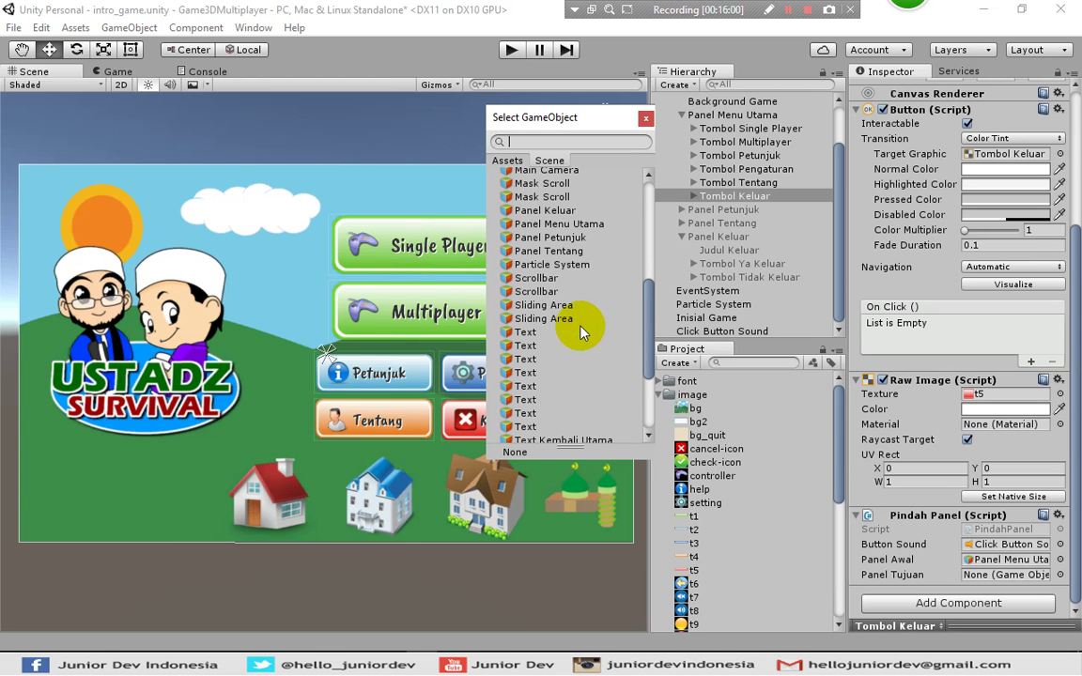
{"action": "left_click", "coordinate": [545, 211]}
{"action": "left_click", "coordinate": [645, 117]}
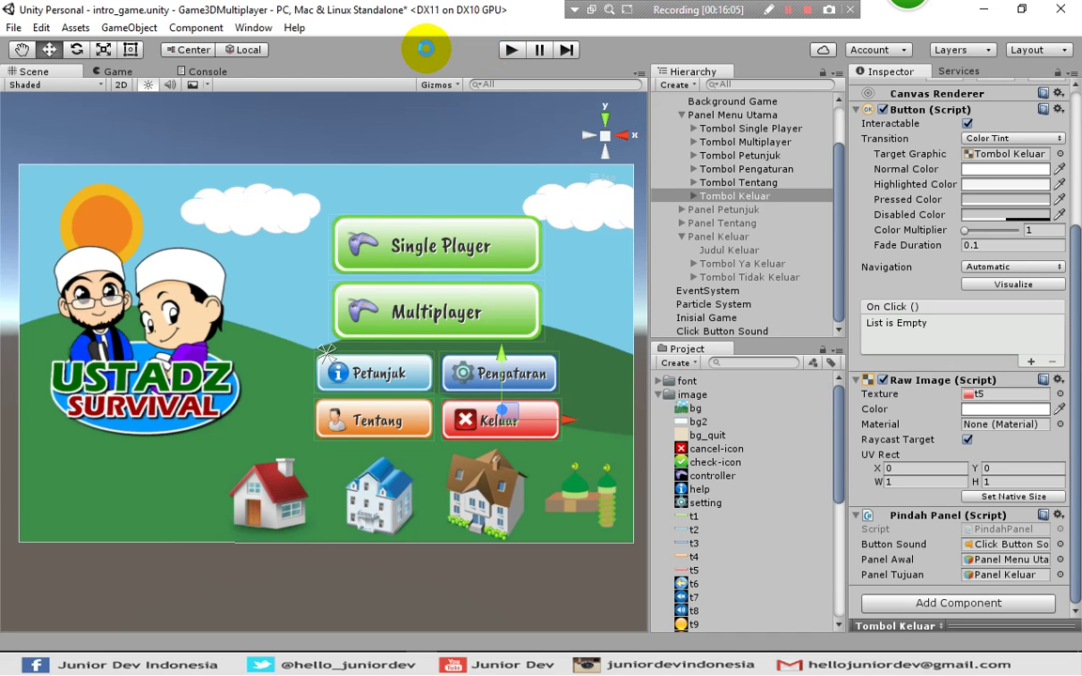
{"action": "key", "text": "ctrl+s"}
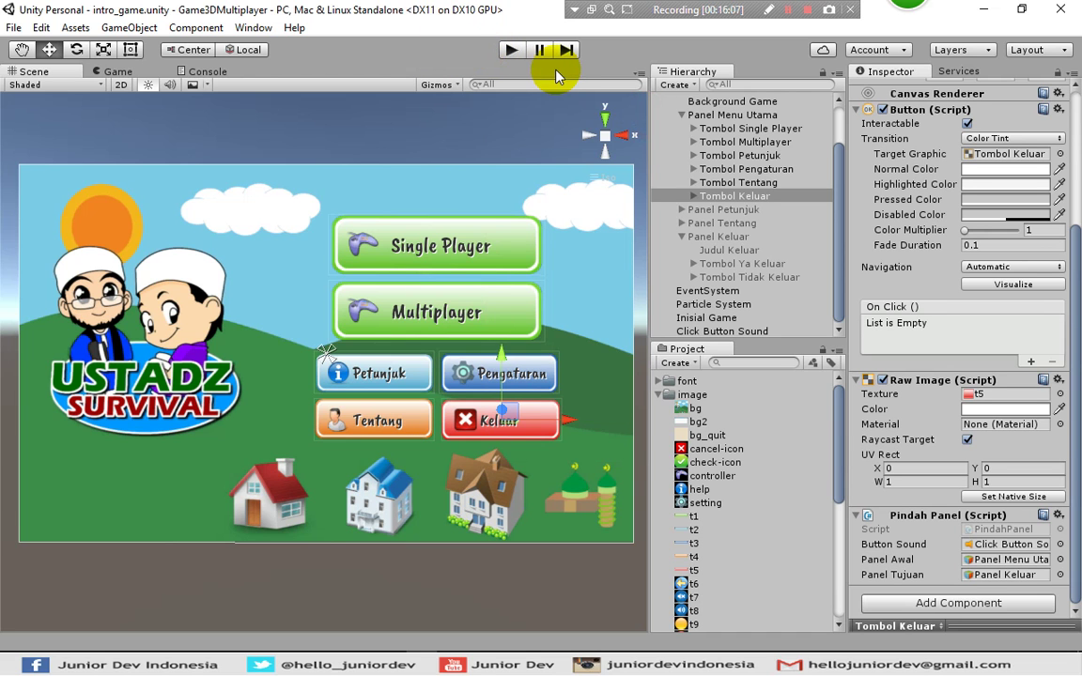
{"action": "left_click", "coordinate": [511, 50]}
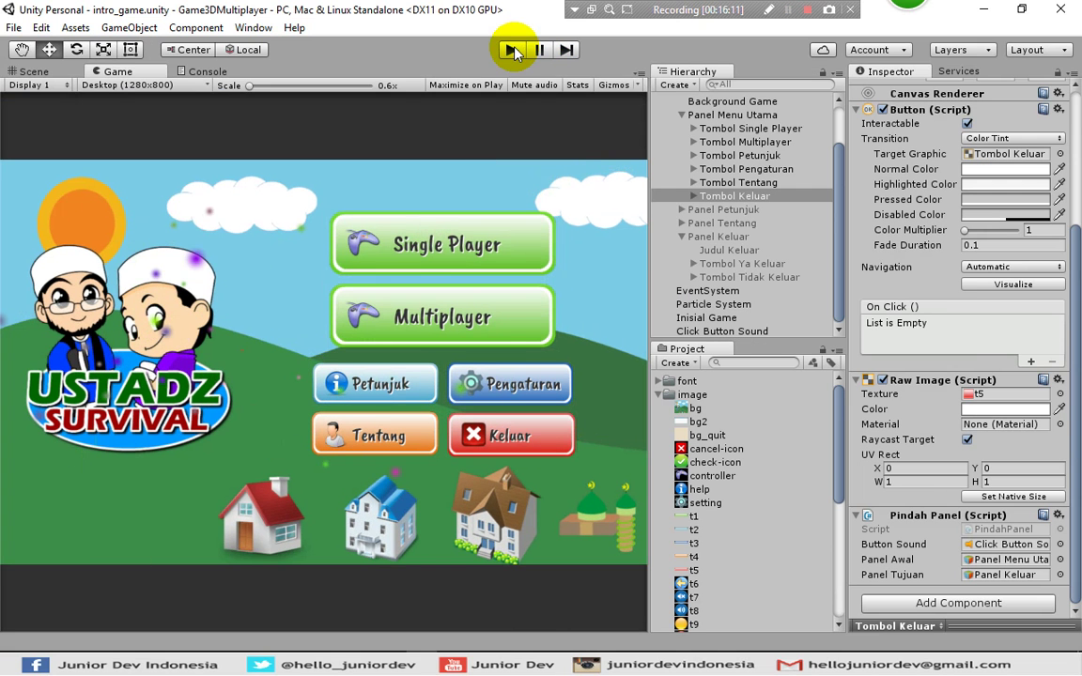
{"action": "left_click", "coordinate": [512, 50]}
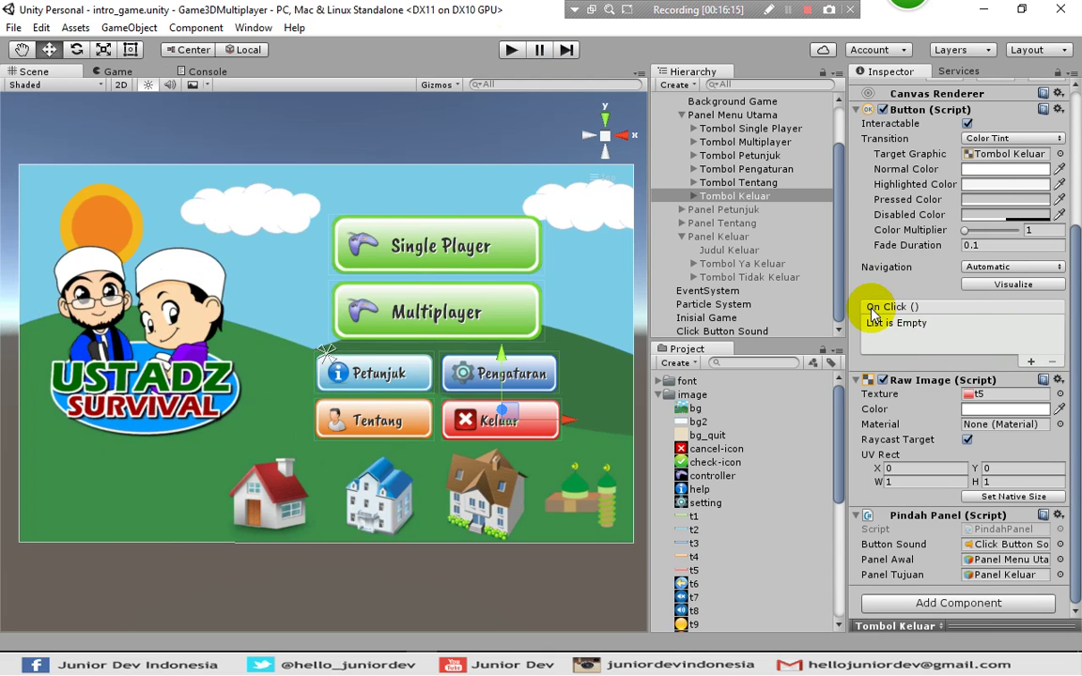
Add an On Click event to Tombol Keluar's Button component with Tombol Keluar as its target object
{"action": "left_click", "coordinate": [1031, 362]}
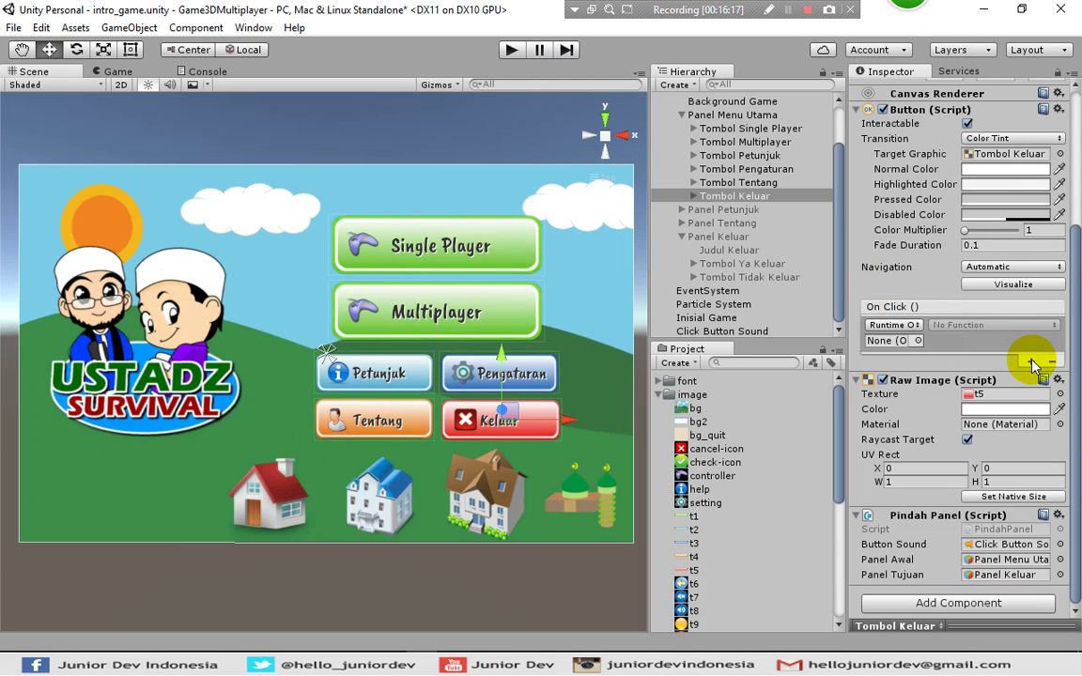
{"action": "left_click", "coordinate": [916, 341]}
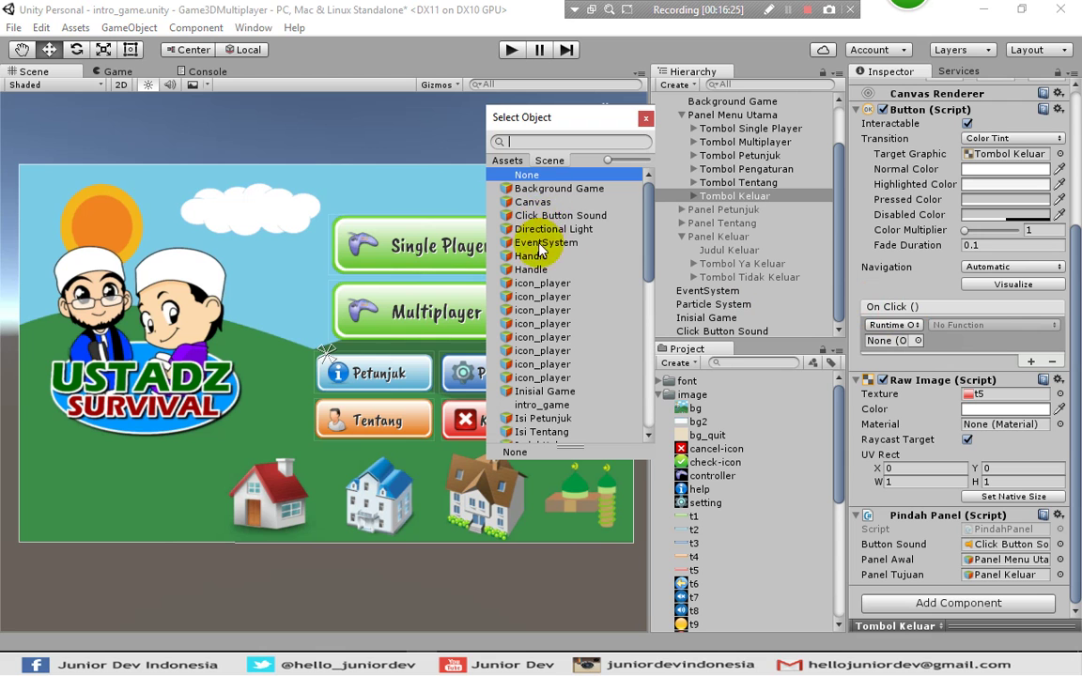
{"action": "scroll", "coordinate": [540, 248], "scroll_direction": "down", "scroll_amount": 10}
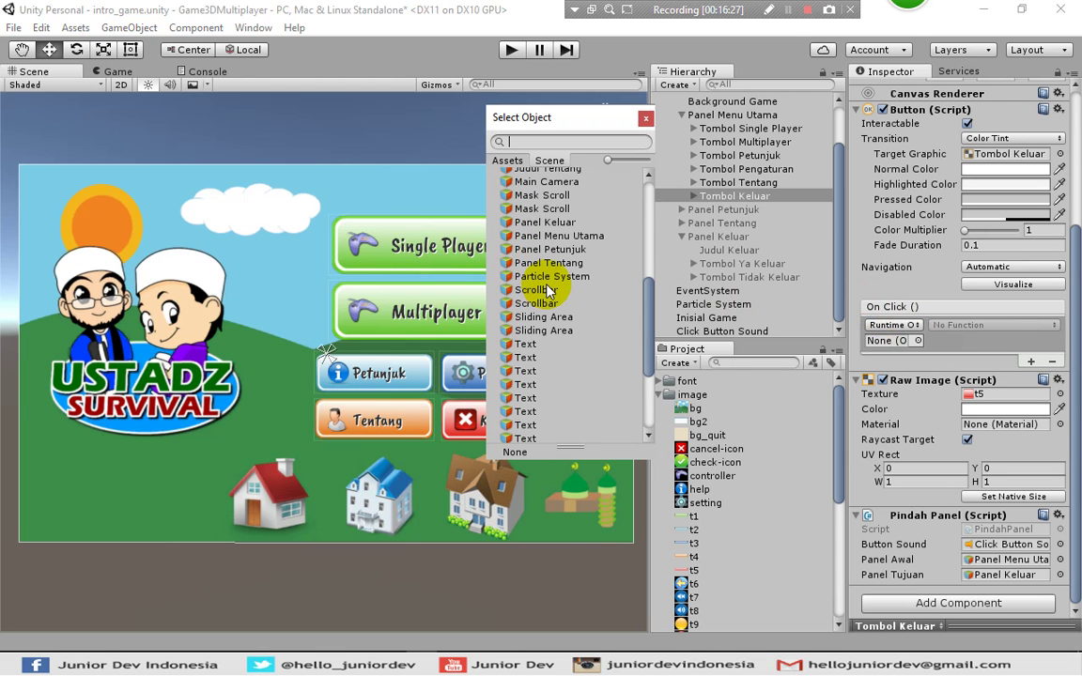
{"action": "scroll", "coordinate": [549, 295], "scroll_direction": "down", "scroll_amount": 5}
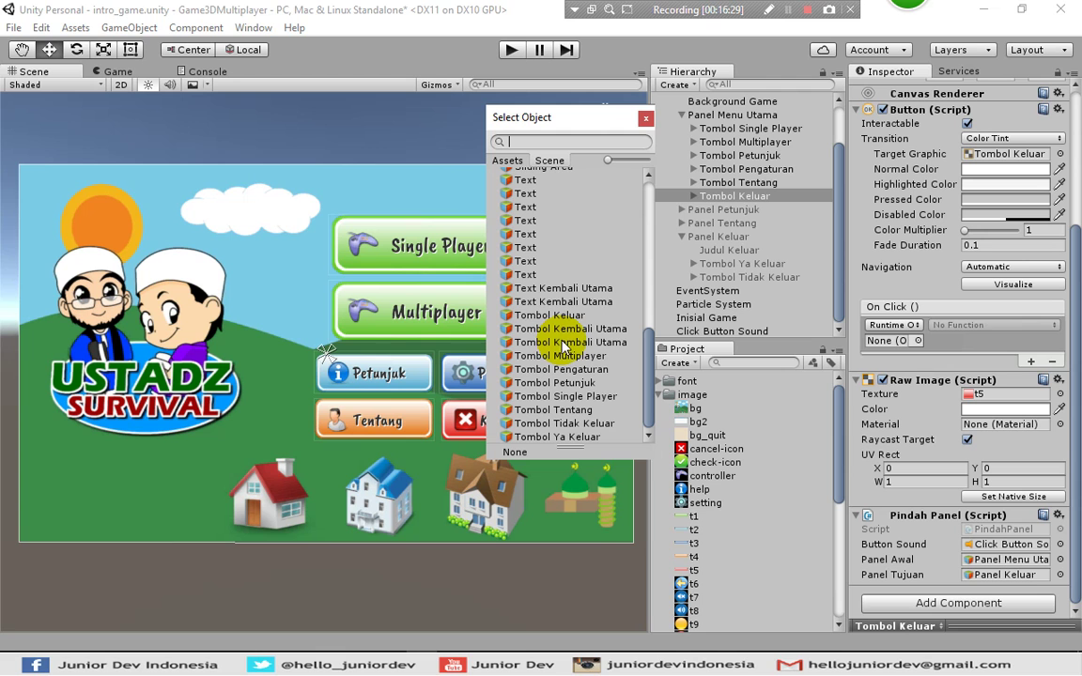
{"action": "left_click", "coordinate": [566, 316]}
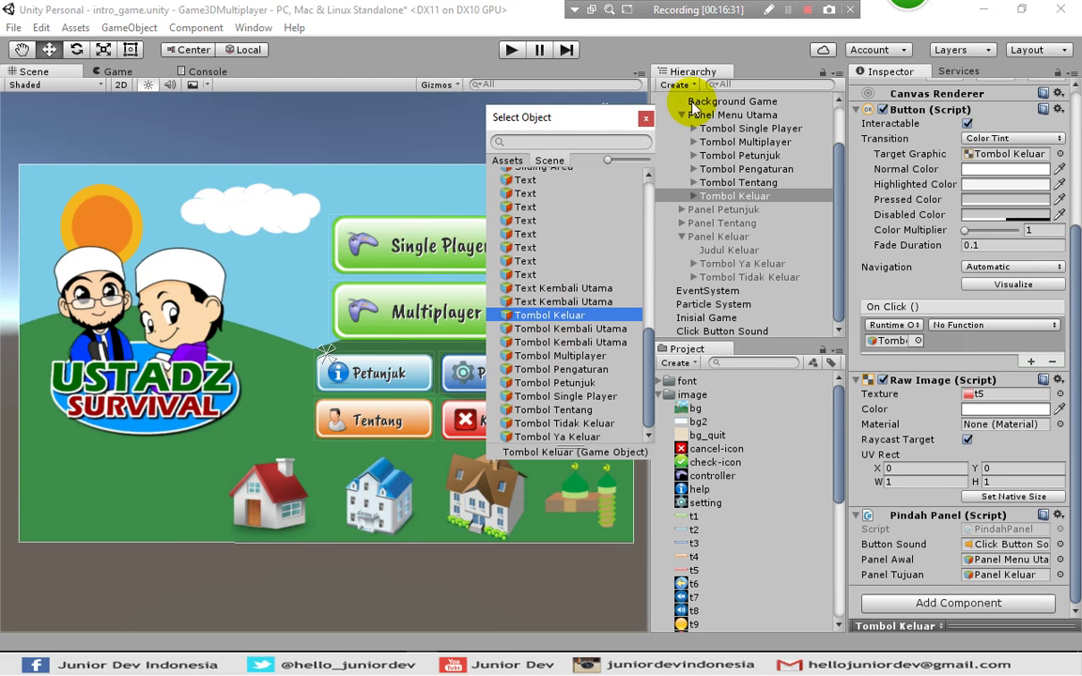
{"action": "left_click", "coordinate": [645, 117]}
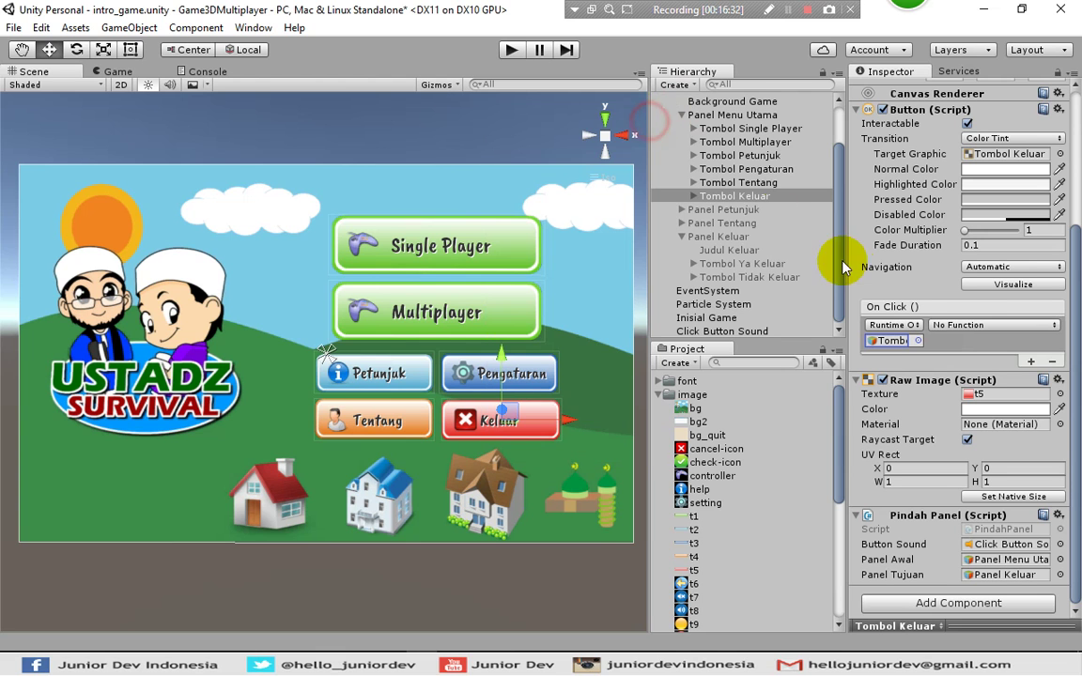
Assign the PindahPanel function GantiKePanelBaru () to Tombol Keluar's On Click event and save the scene
{"action": "left_click", "coordinate": [965, 329]}
{"action": "mouse_move", "coordinate": [967, 461]}
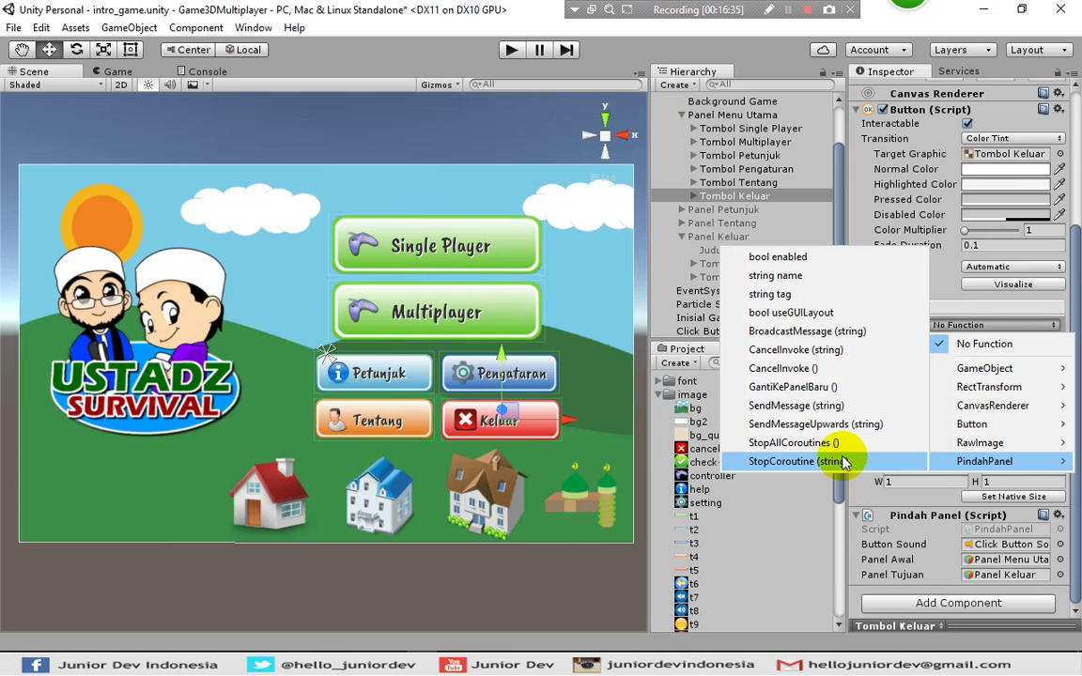
{"action": "left_click", "coordinate": [786, 387]}
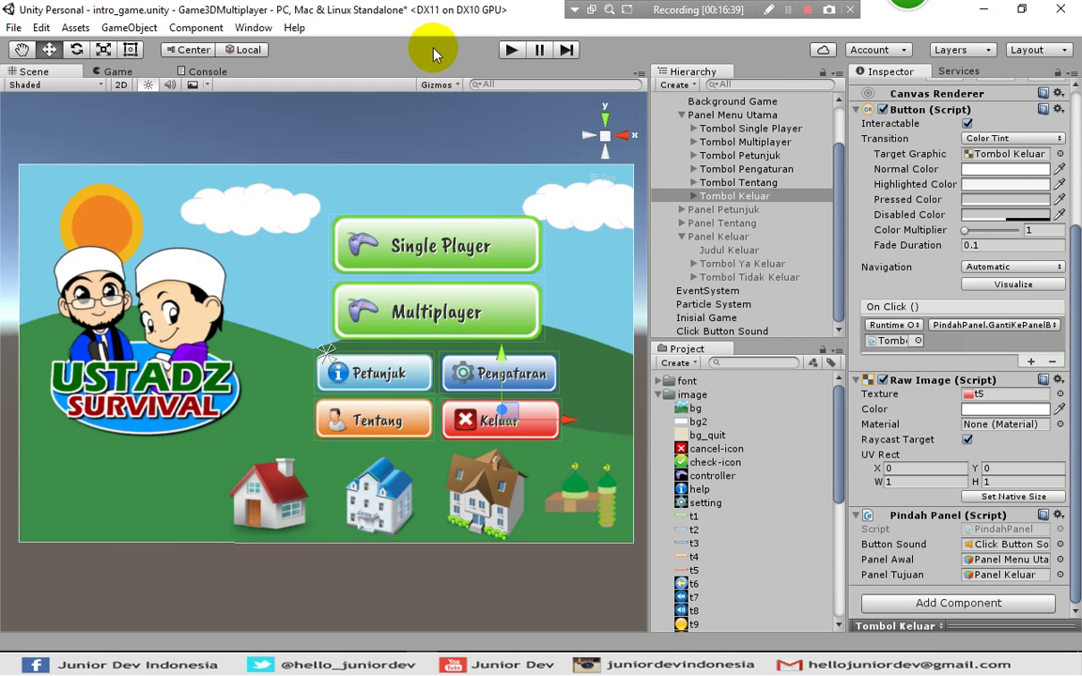
{"action": "key", "text": "ctrl+s"}
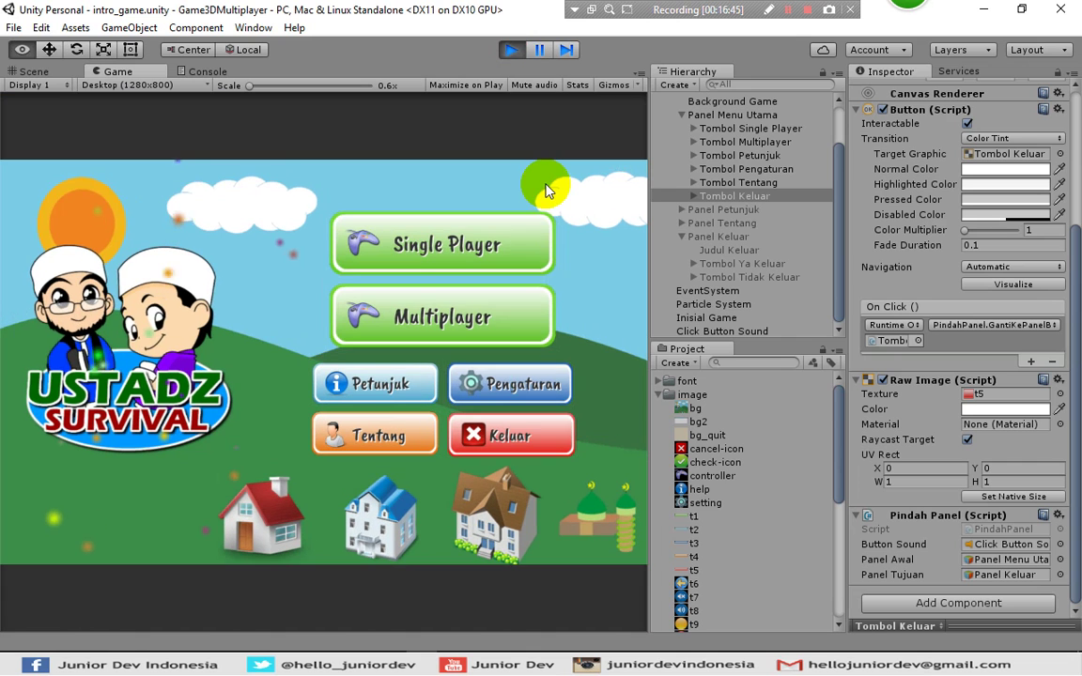
Test the exit confirmation in the running game by opening it with Keluar and trying both Ya and Tidak
{"action": "left_click", "coordinate": [507, 438]}
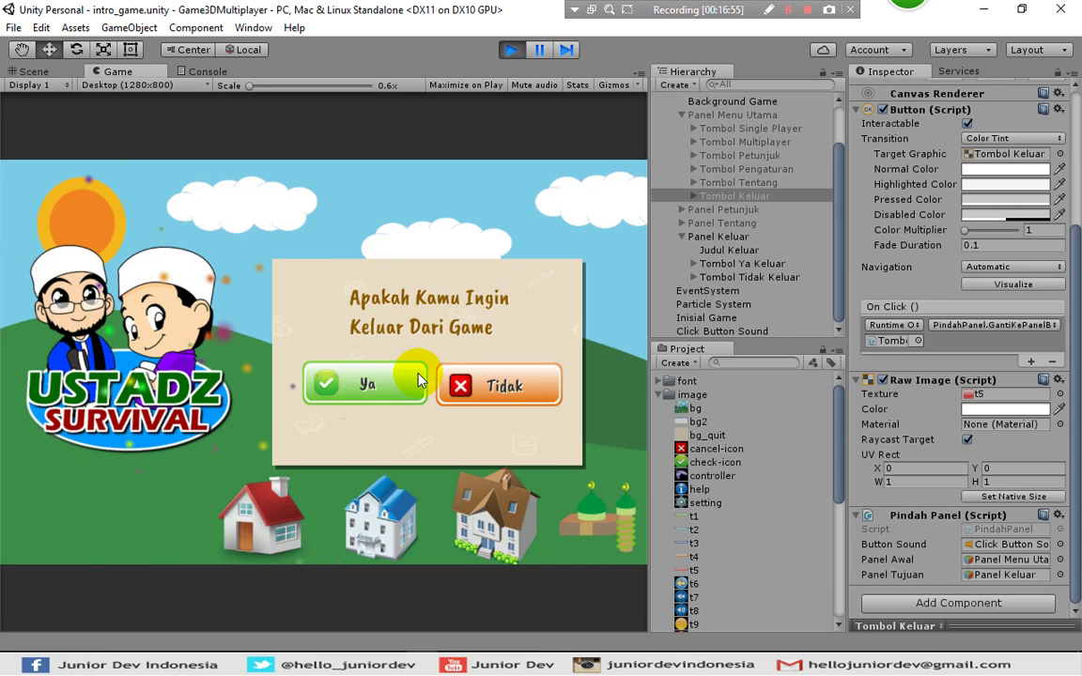
{"action": "left_click", "coordinate": [364, 394]}
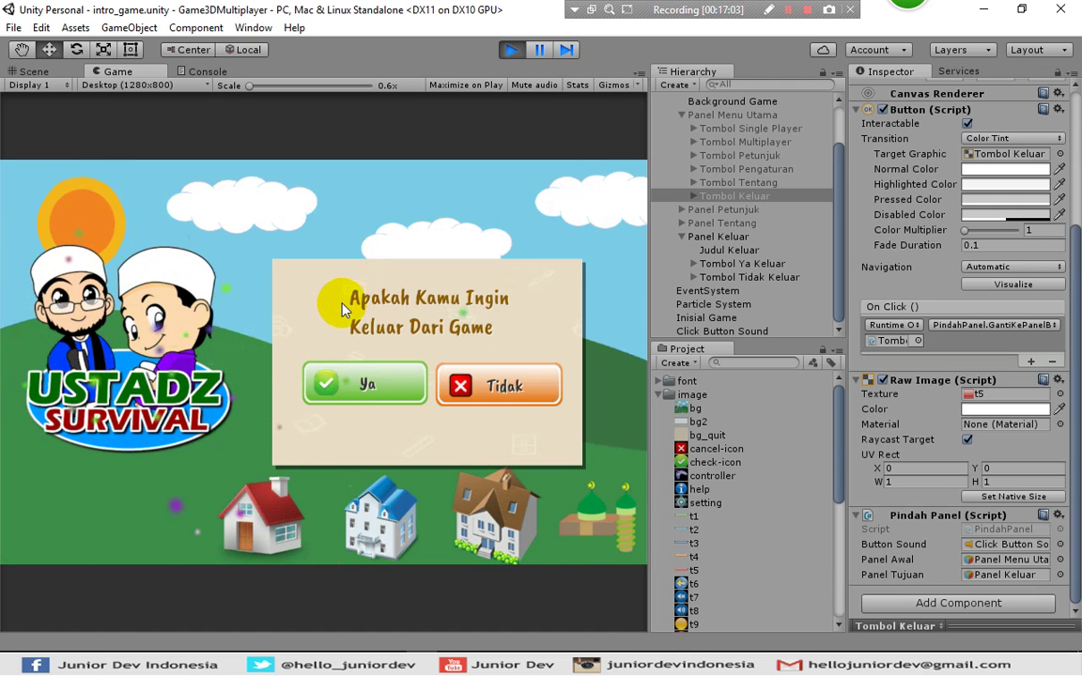
{"action": "left_click", "coordinate": [348, 388]}
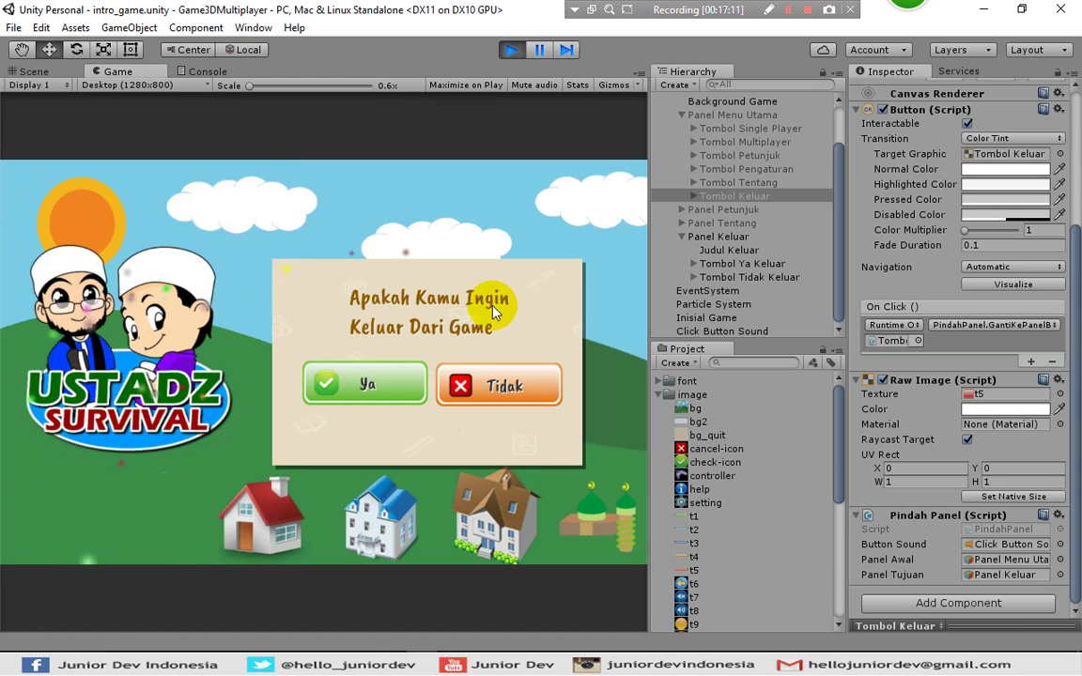
{"action": "left_click", "coordinate": [491, 389]}
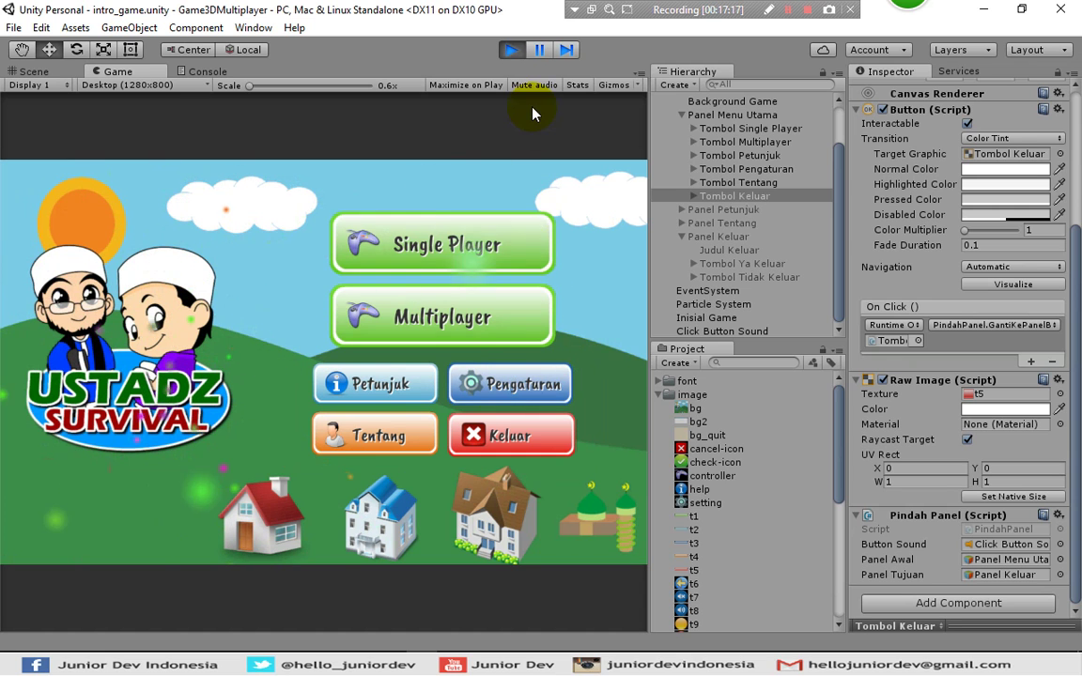
Switch between the exit panel and main menu in the running game, examining the active state of Panel Menu Utama and Panel Keluar, and stop play mode
{"action": "left_click", "coordinate": [507, 437]}
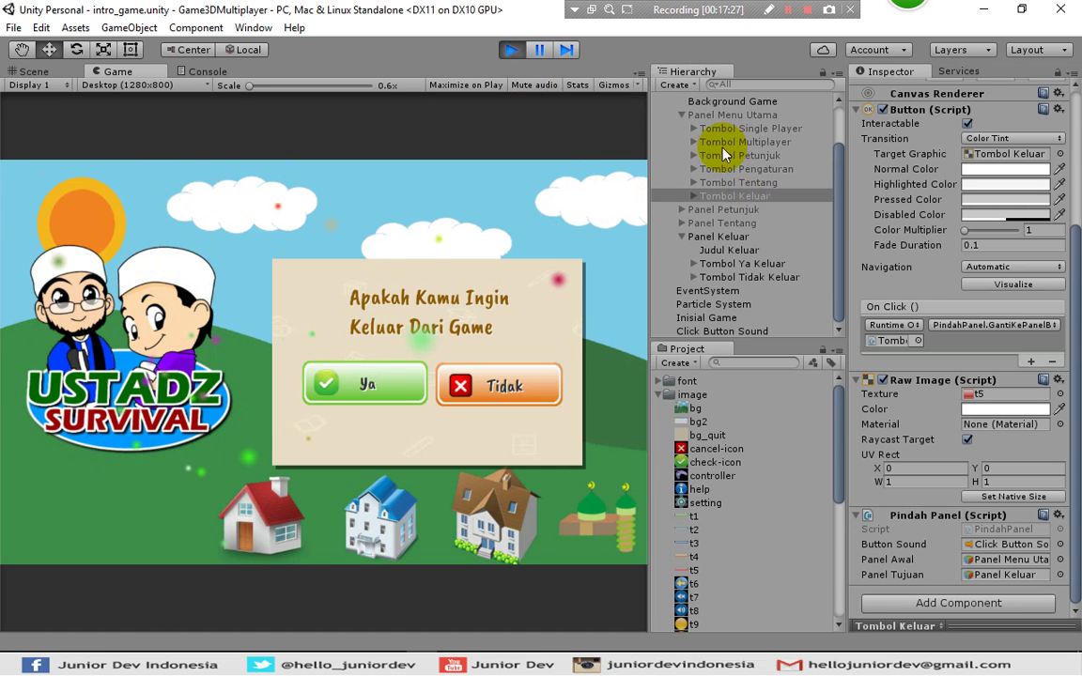
{"action": "left_click", "coordinate": [723, 115]}
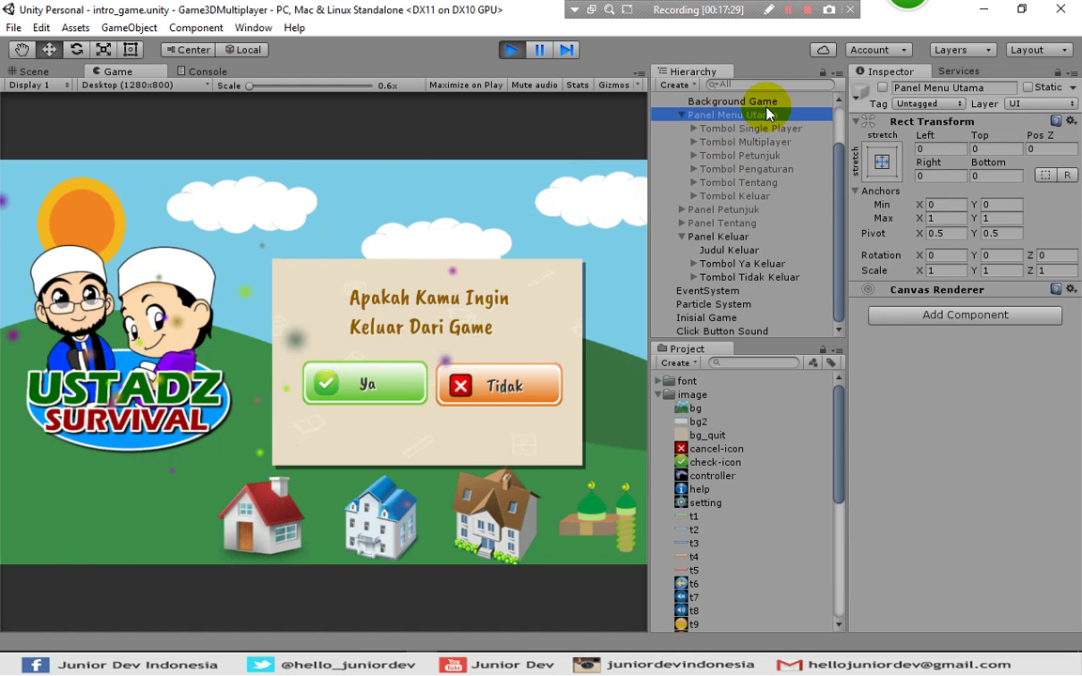
{"action": "left_click", "coordinate": [737, 235]}
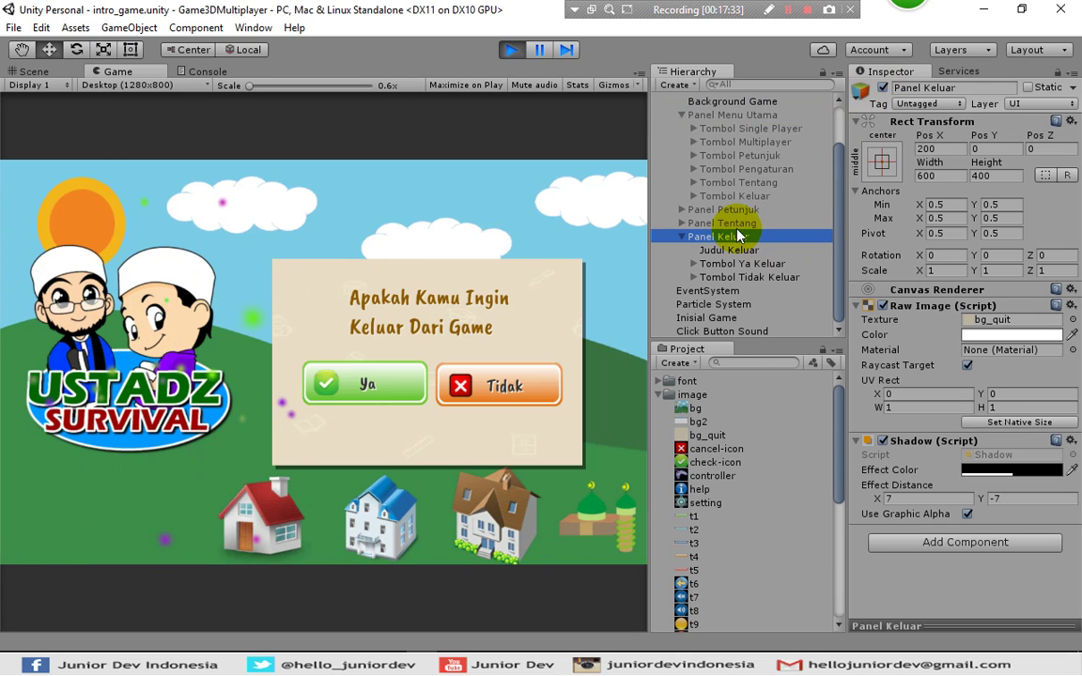
{"action": "left_click", "coordinate": [489, 387]}
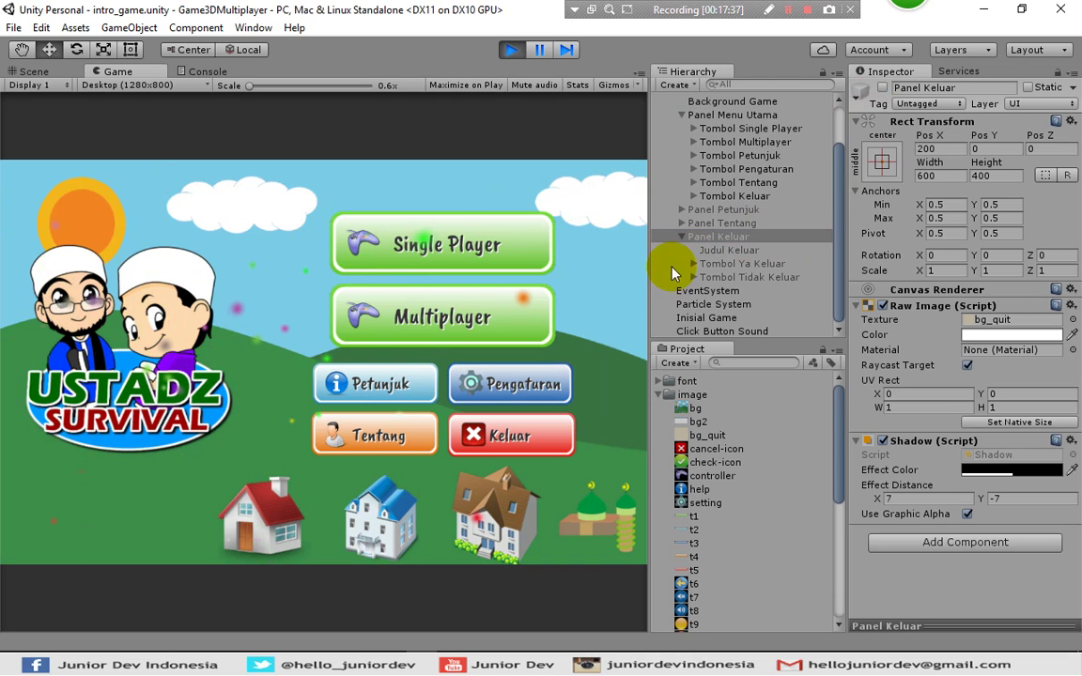
{"action": "left_click", "coordinate": [753, 115]}
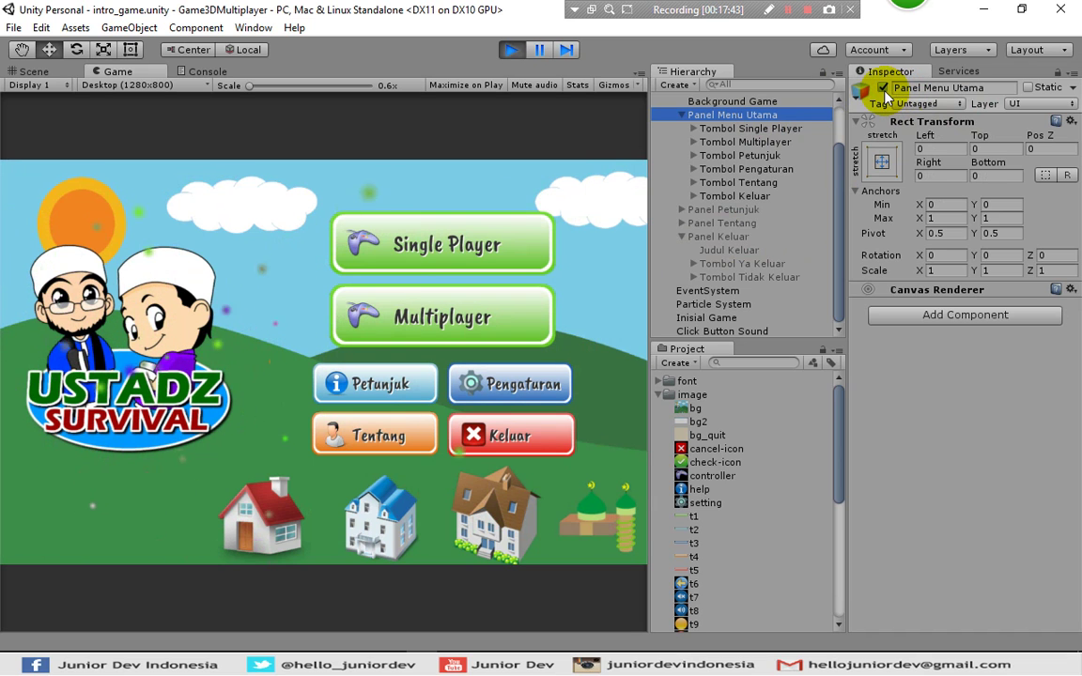
{"action": "left_click", "coordinate": [508, 49]}
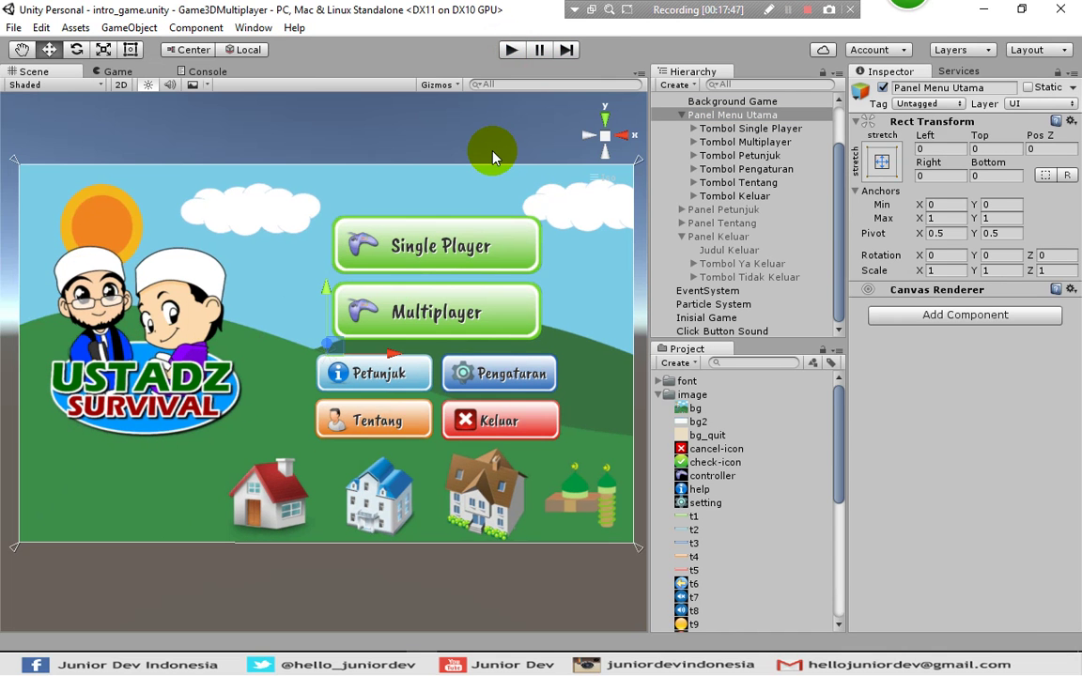
Add the open intro_game scene to Scenes In Build in the Build Settings
{"action": "left_click", "coordinate": [11, 28]}
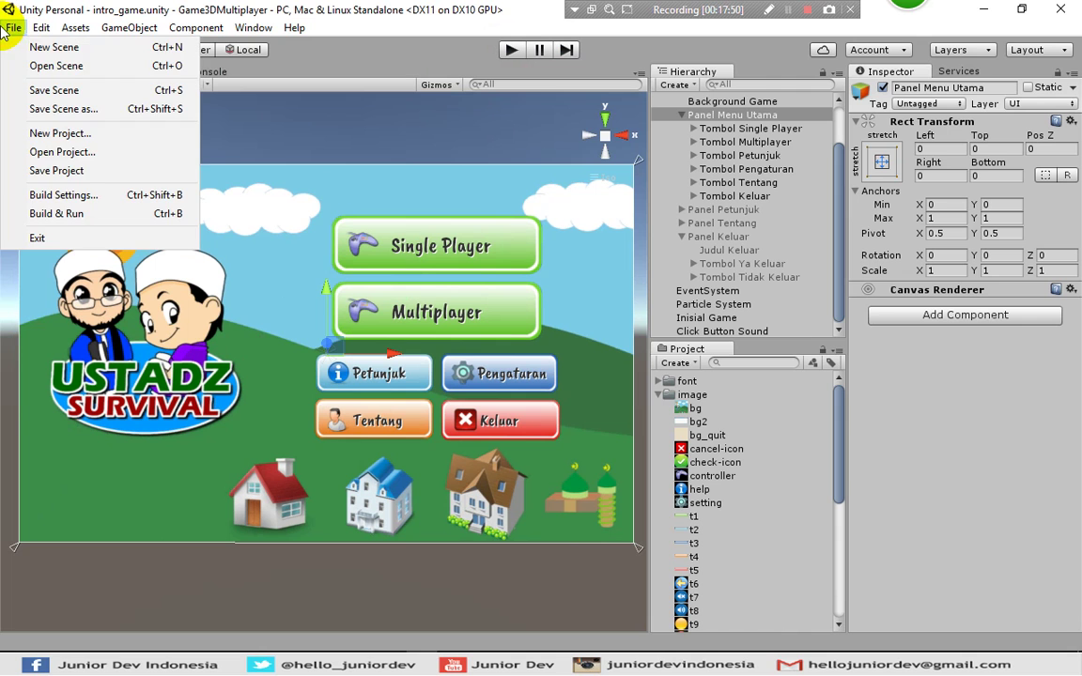
{"action": "left_click", "coordinate": [52, 197]}
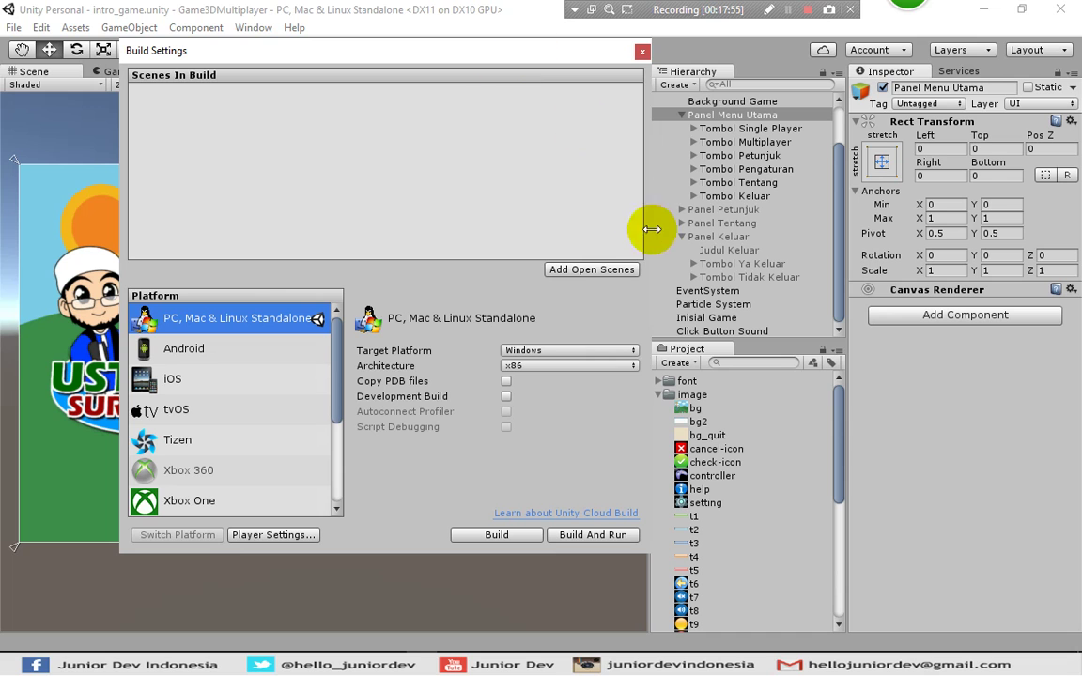
{"action": "left_click", "coordinate": [580, 274]}
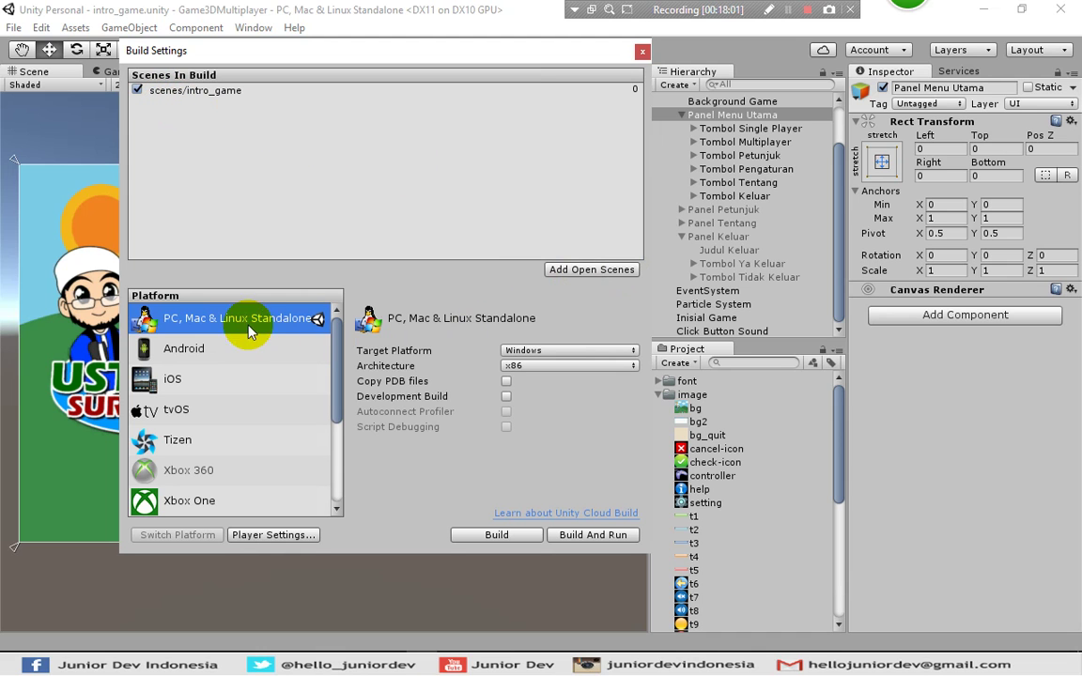
Build the Windows standalone as game3dmultiplayer in a new folder named Build inside the Game3DMultiplayer project folder
{"action": "left_click", "coordinate": [487, 539]}
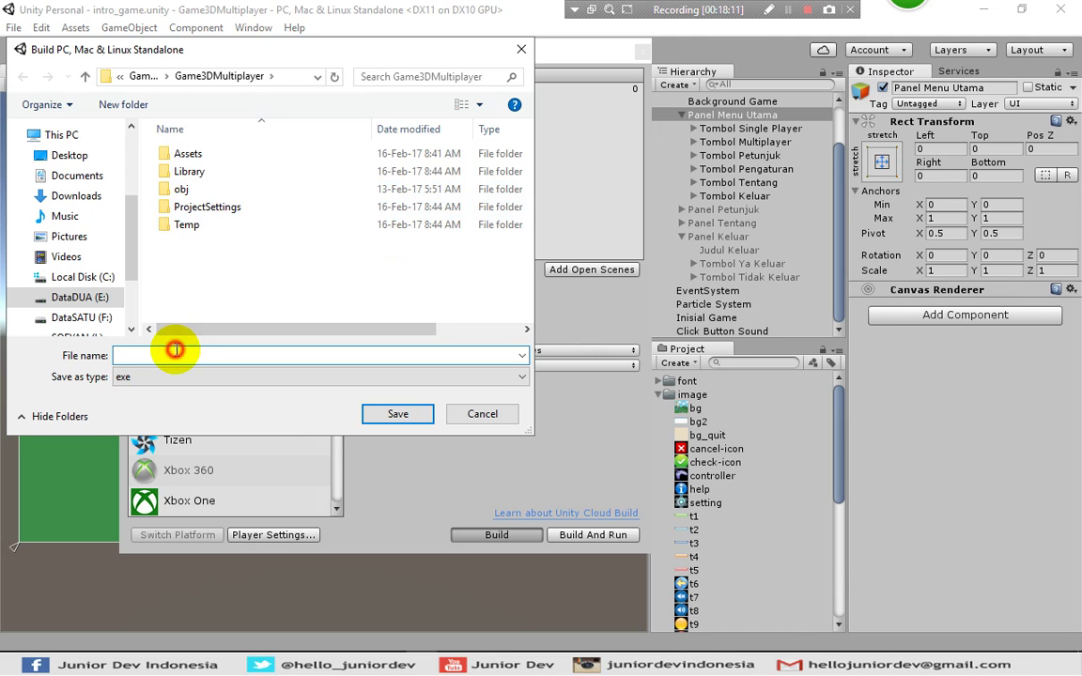
{"action": "left_click", "coordinate": [139, 106]}
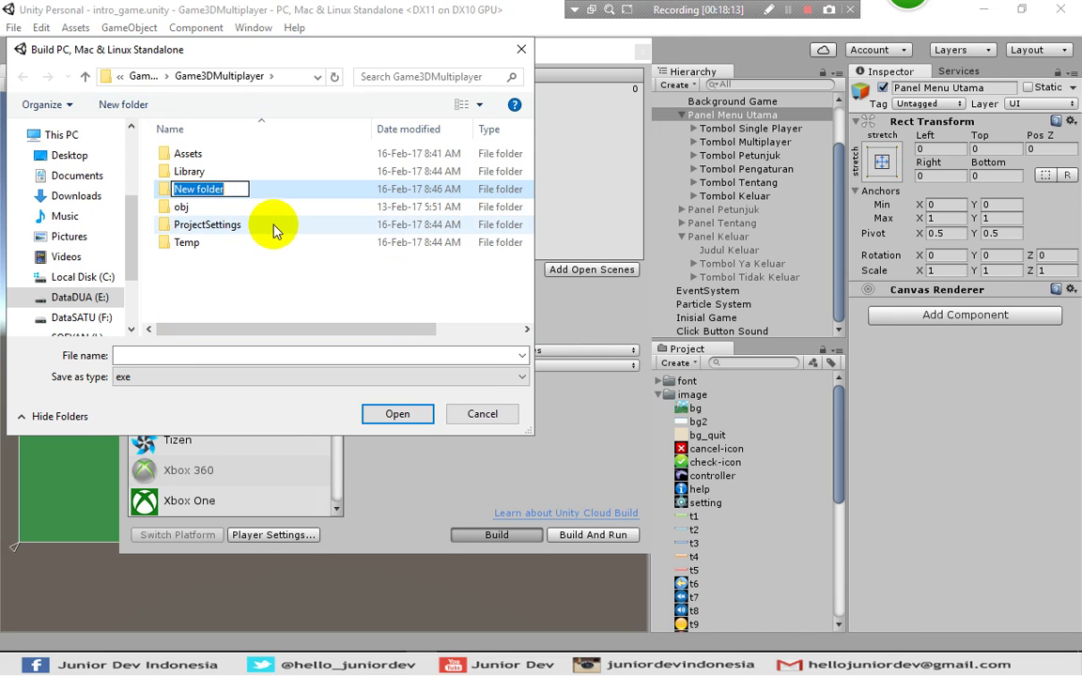
{"action": "type", "text": "Build"}
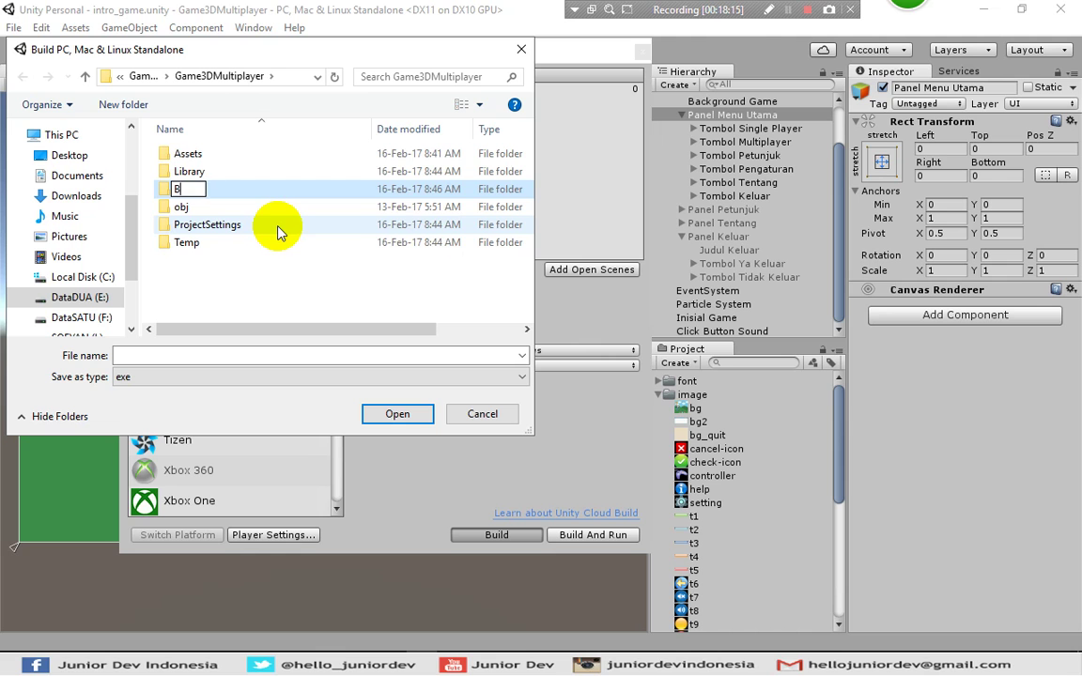
{"action": "key", "text": "Return"}
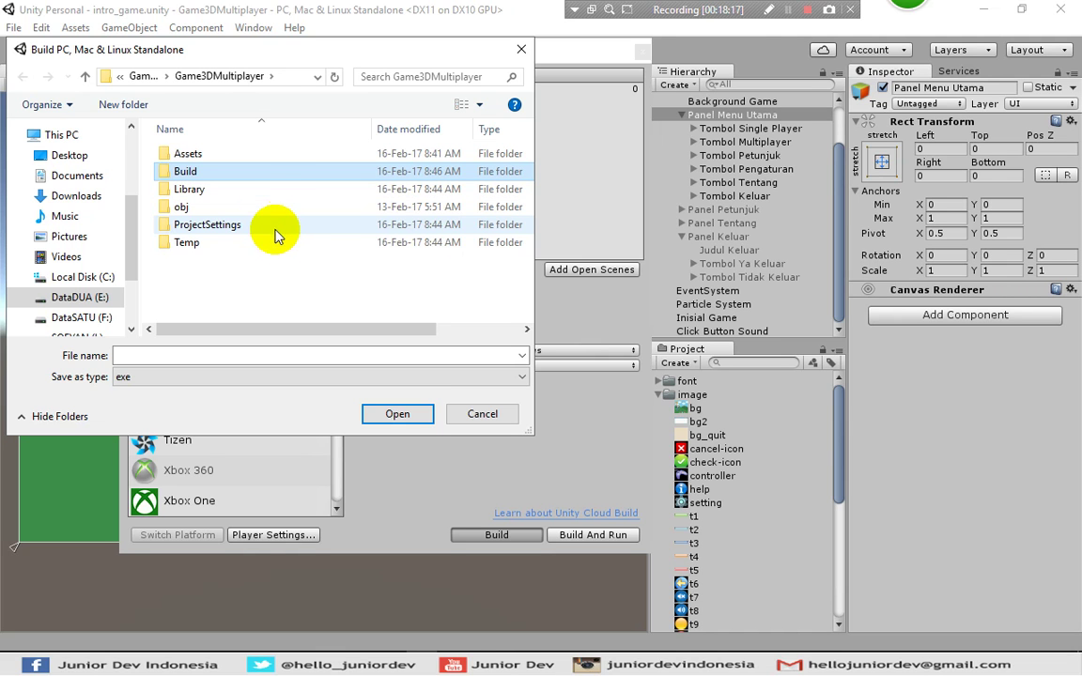
{"action": "left_click", "coordinate": [236, 171]}
{"action": "double_click", "coordinate": [236, 171]}
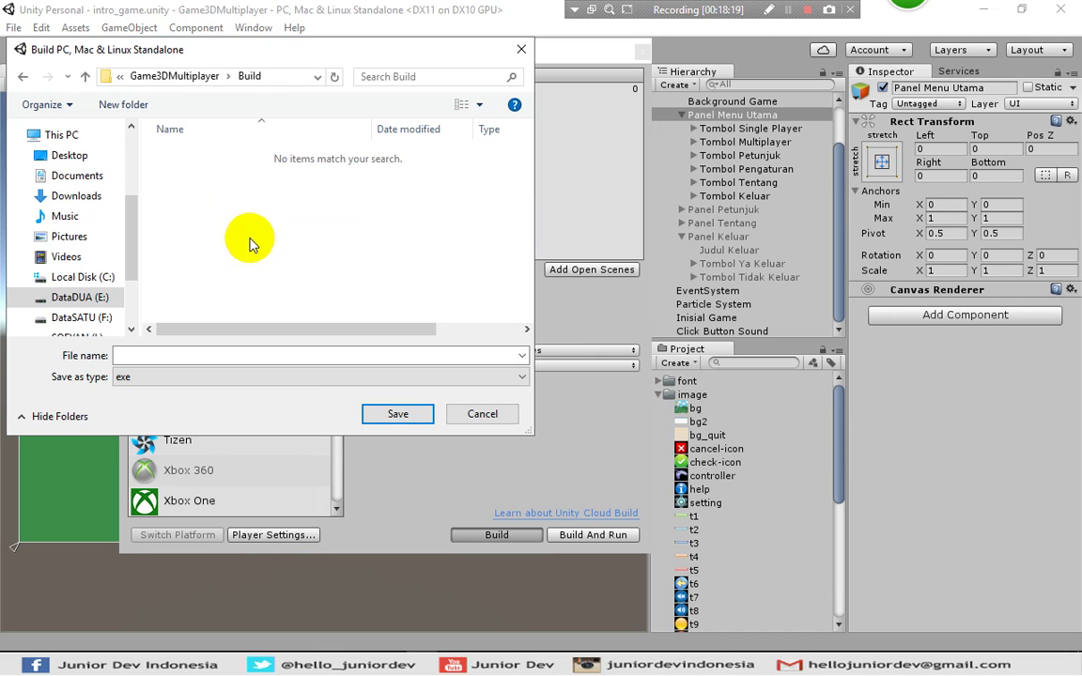
{"action": "left_click", "coordinate": [201, 356]}
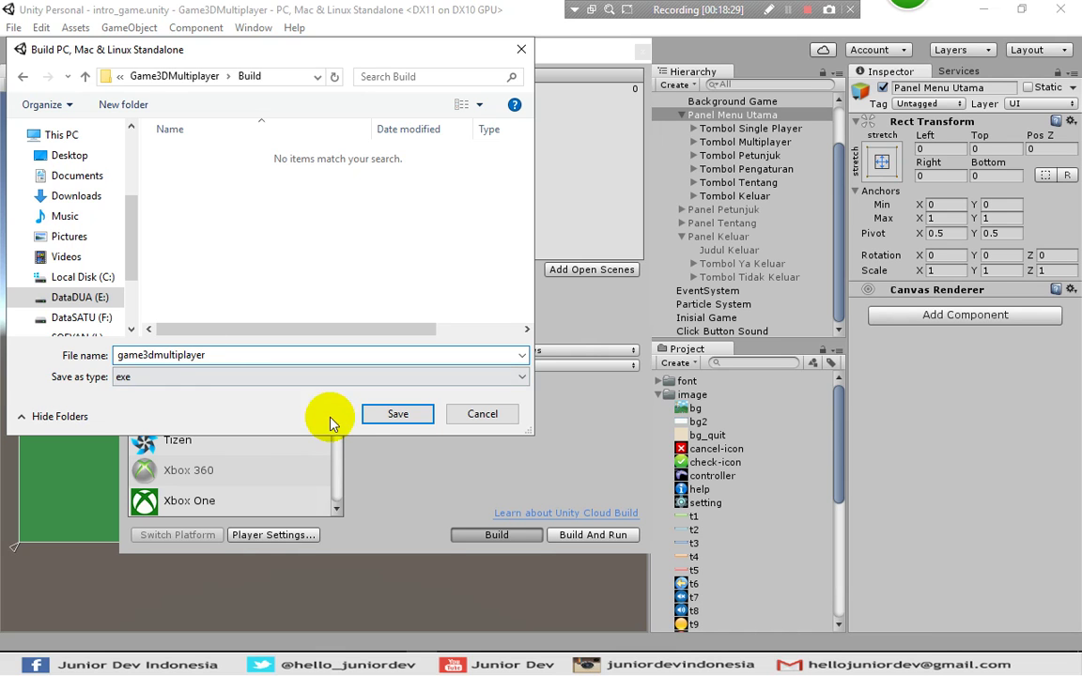
{"action": "left_click", "coordinate": [409, 413]}
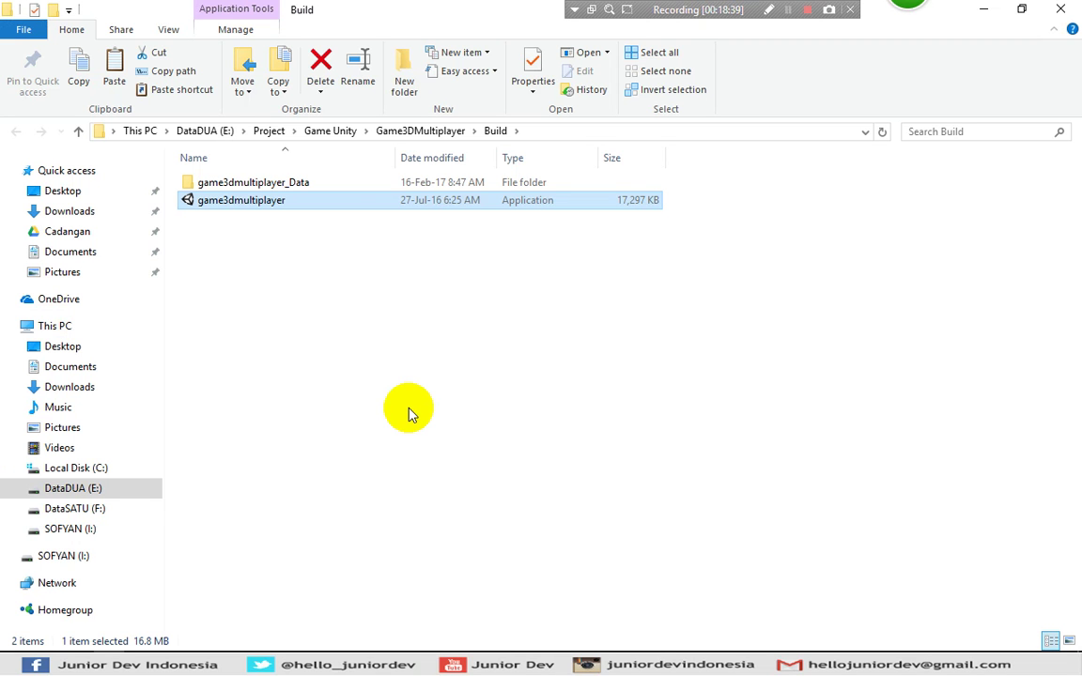
Launch the built game3dmultiplayer application from the Build folder and start the game with the offered graphics configuration
{"action": "left_click", "coordinate": [253, 271]}
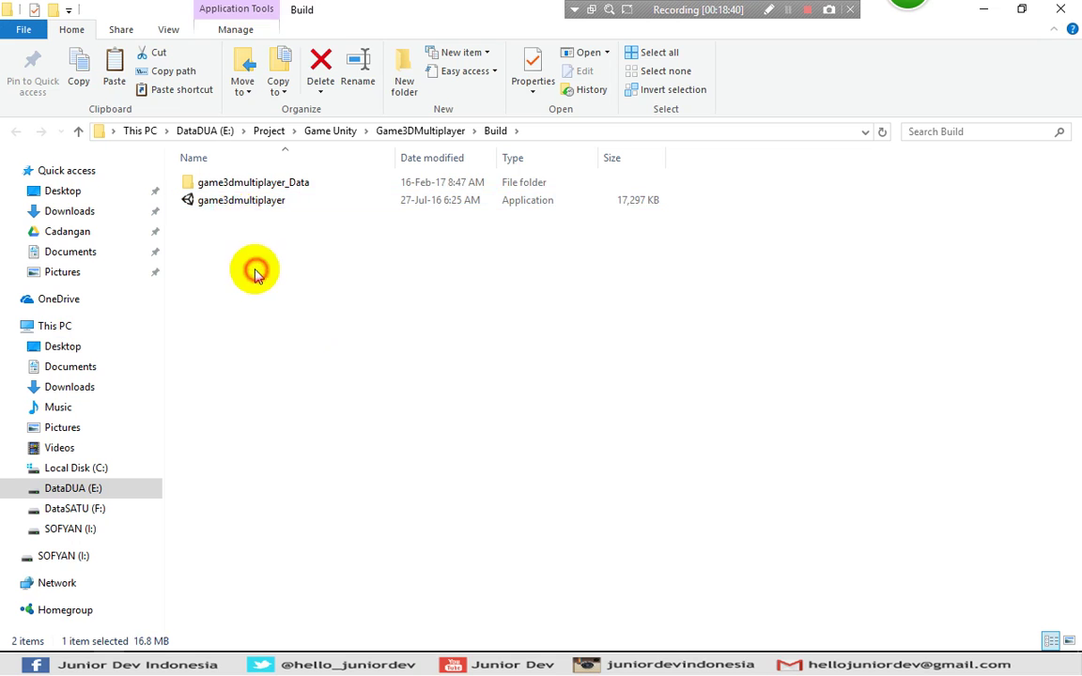
{"action": "left_click", "coordinate": [218, 204]}
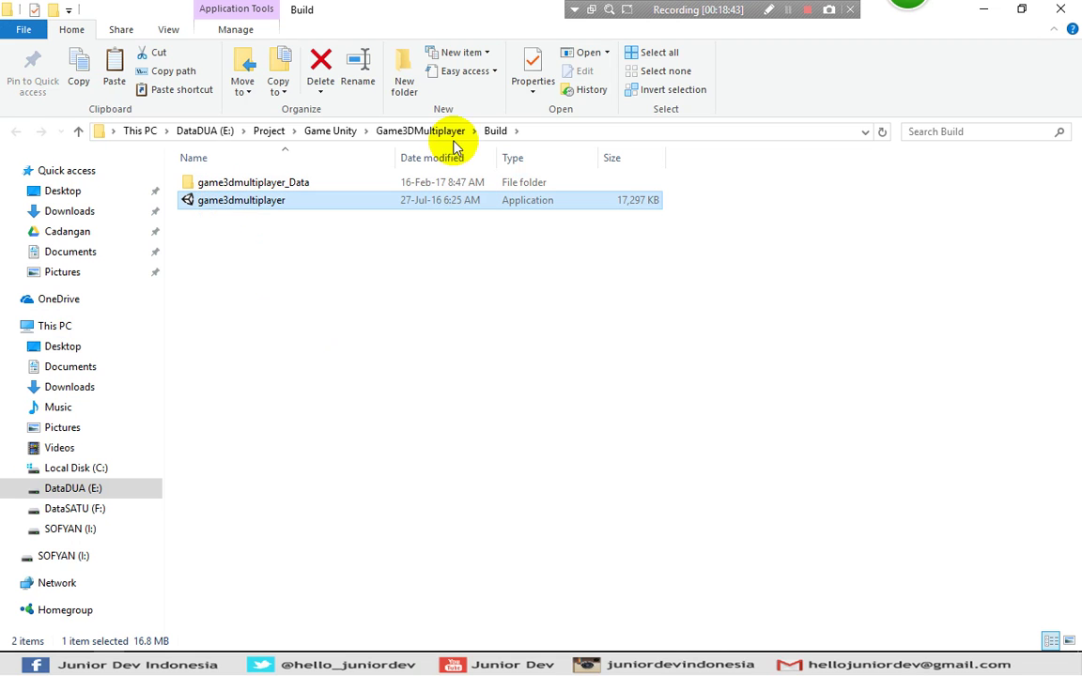
{"action": "left_click", "coordinate": [582, 54]}
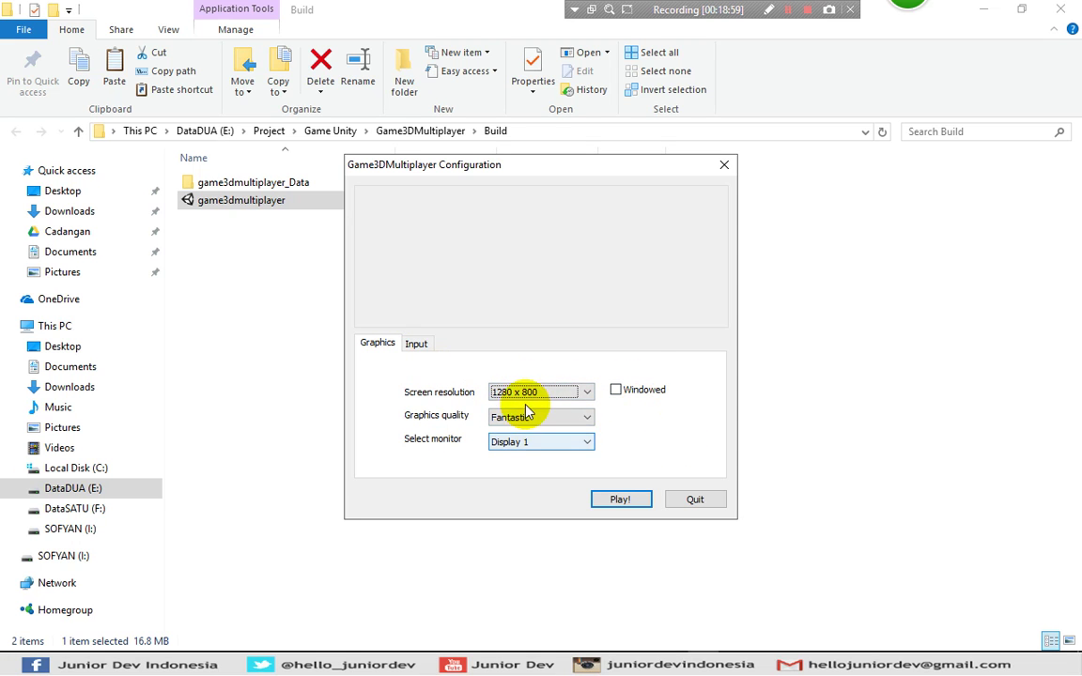
{"action": "left_click", "coordinate": [606, 498]}
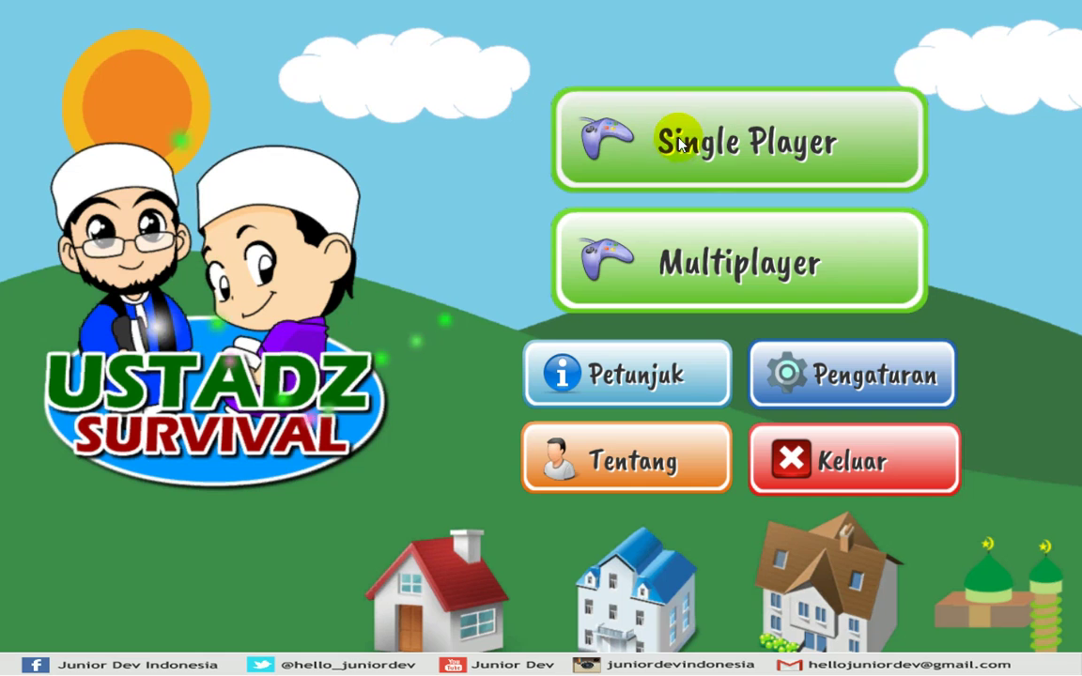
Test the Petunjuk page, including its text scrolling, and the Tentang page in the built game, returning to Menu Utama from each
{"action": "left_click", "coordinate": [637, 370]}
{"action": "left_click", "coordinate": [1036, 191]}
{"action": "left_click_drag", "start_coordinate": [1035, 190], "coordinate": [1021, 532]}
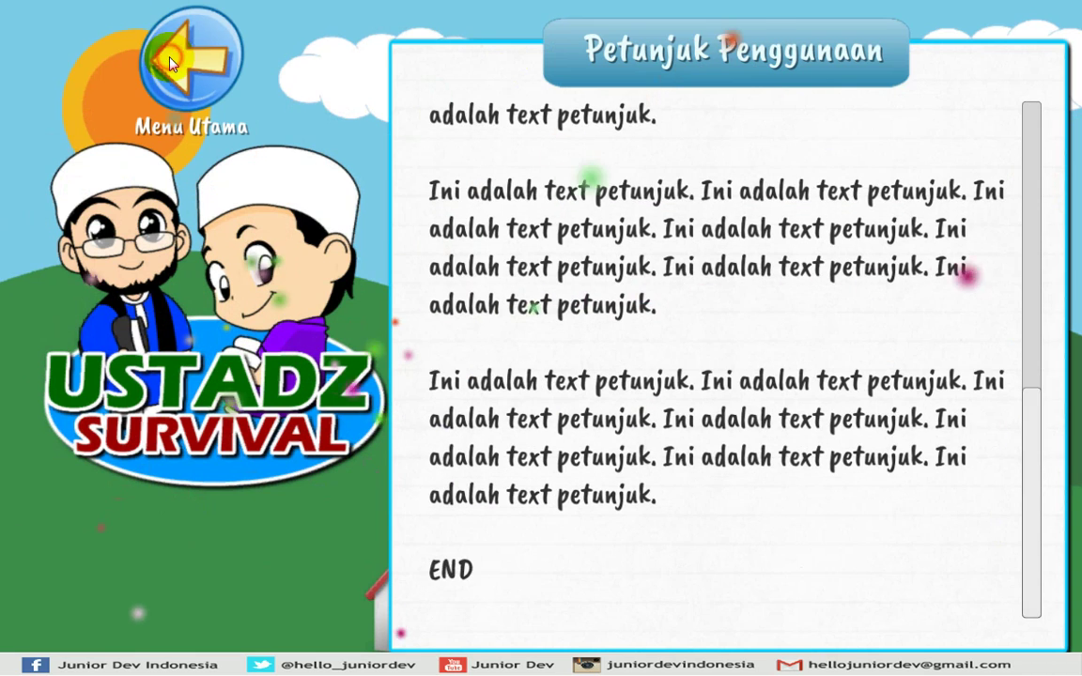
{"action": "left_click", "coordinate": [164, 53]}
{"action": "left_click", "coordinate": [647, 452]}
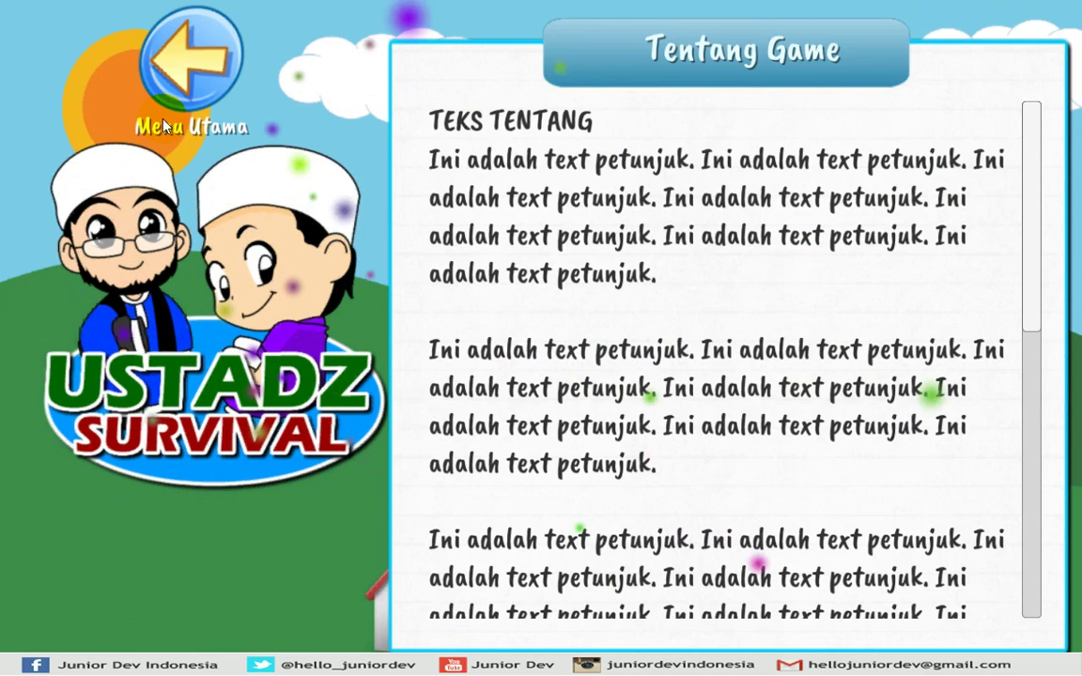
{"action": "left_click", "coordinate": [185, 71]}
Test the built game's Keluar confirmation with Tidak, reopen it and quit with Ya, and close Unity's Build Settings
{"action": "left_click", "coordinate": [845, 460]}
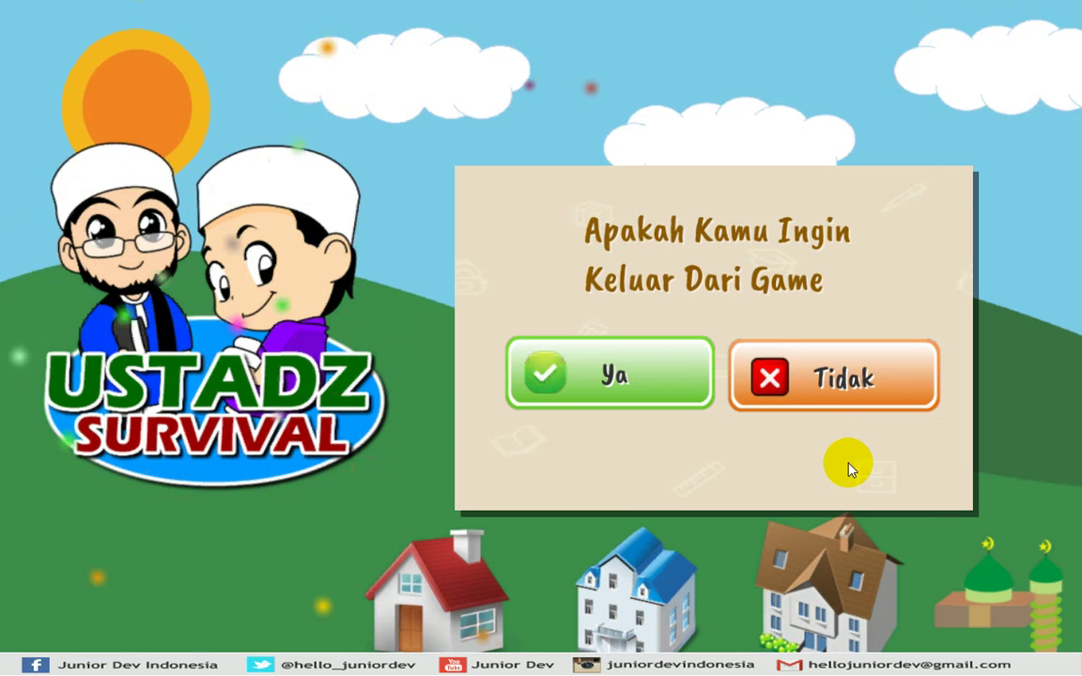
{"action": "left_click", "coordinate": [798, 375]}
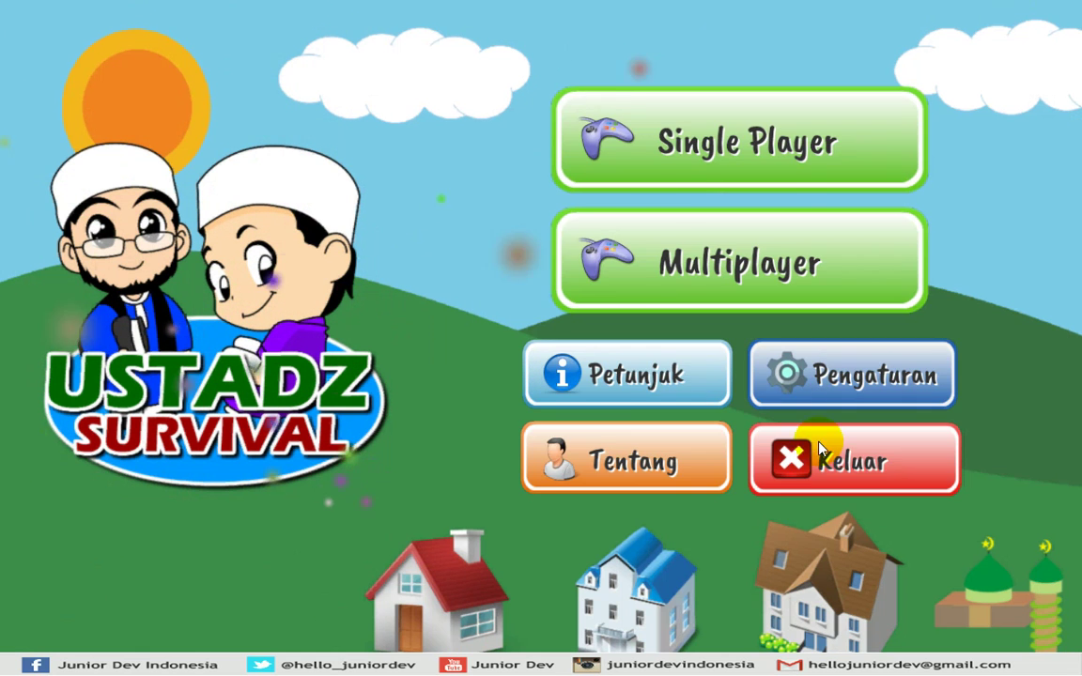
{"action": "left_click", "coordinate": [829, 478]}
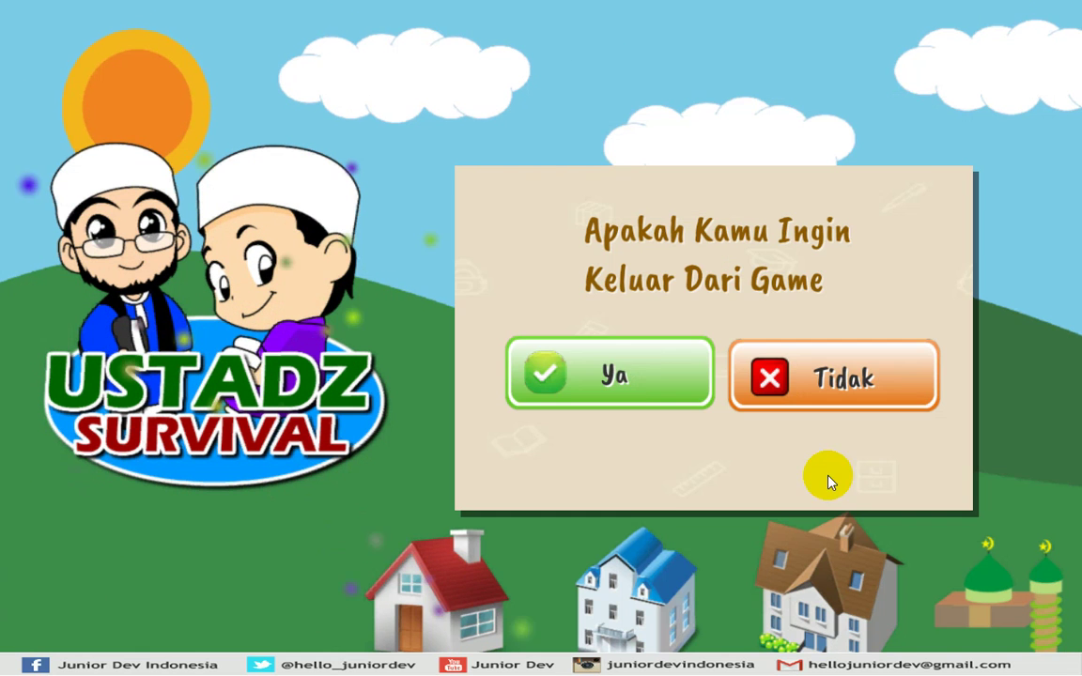
{"action": "left_click", "coordinate": [627, 375]}
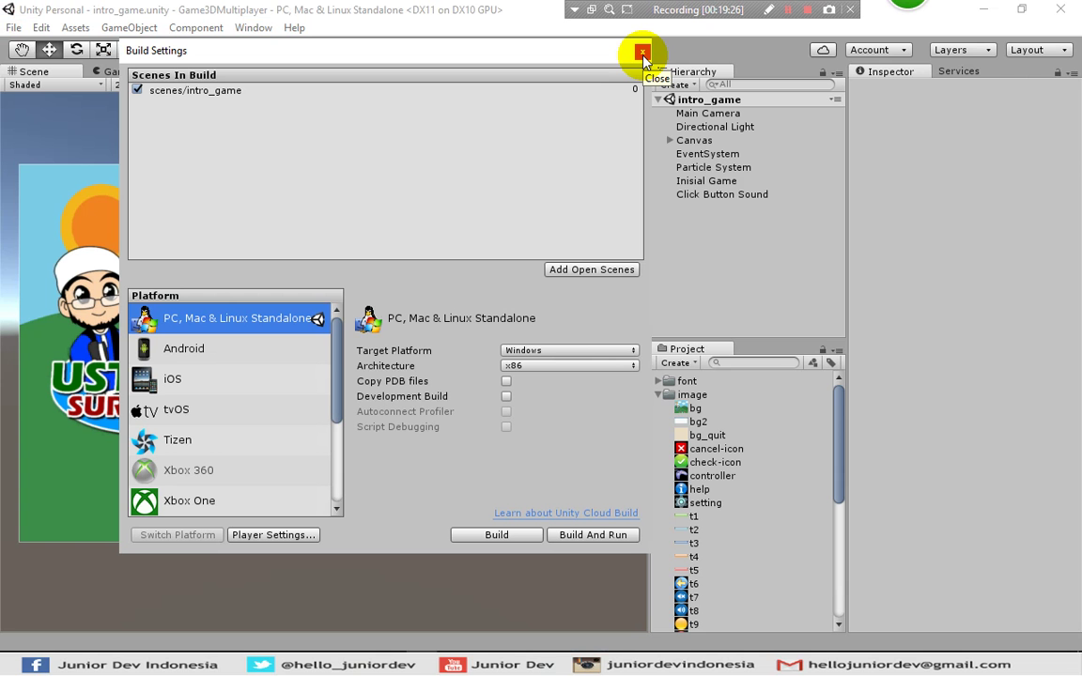
{"action": "left_click", "coordinate": [642, 53]}
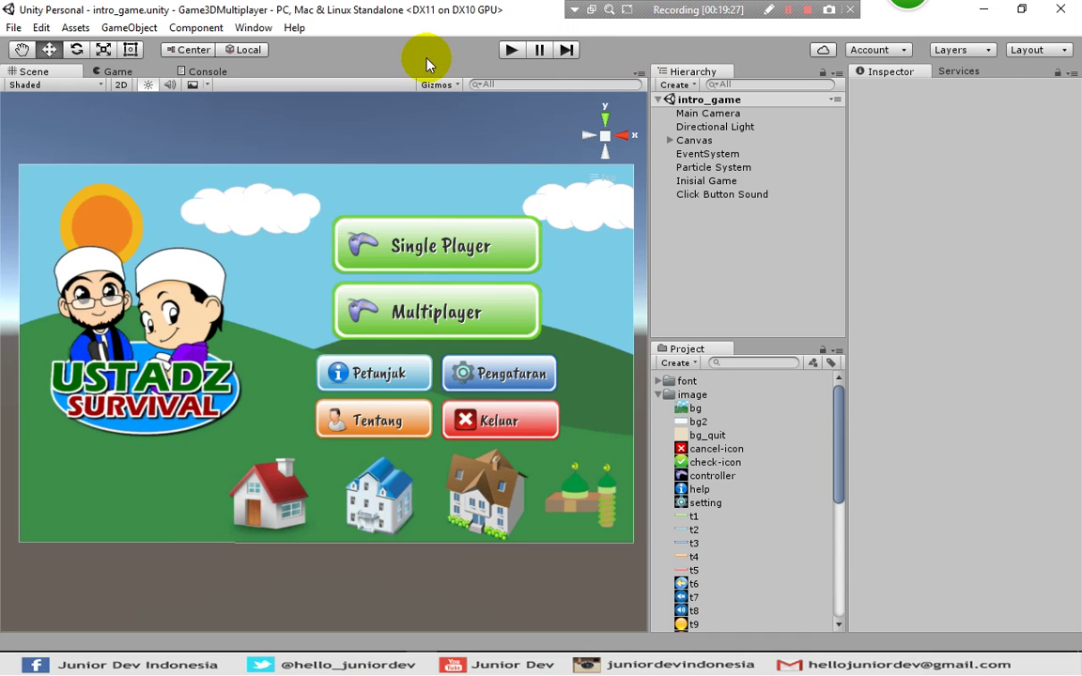